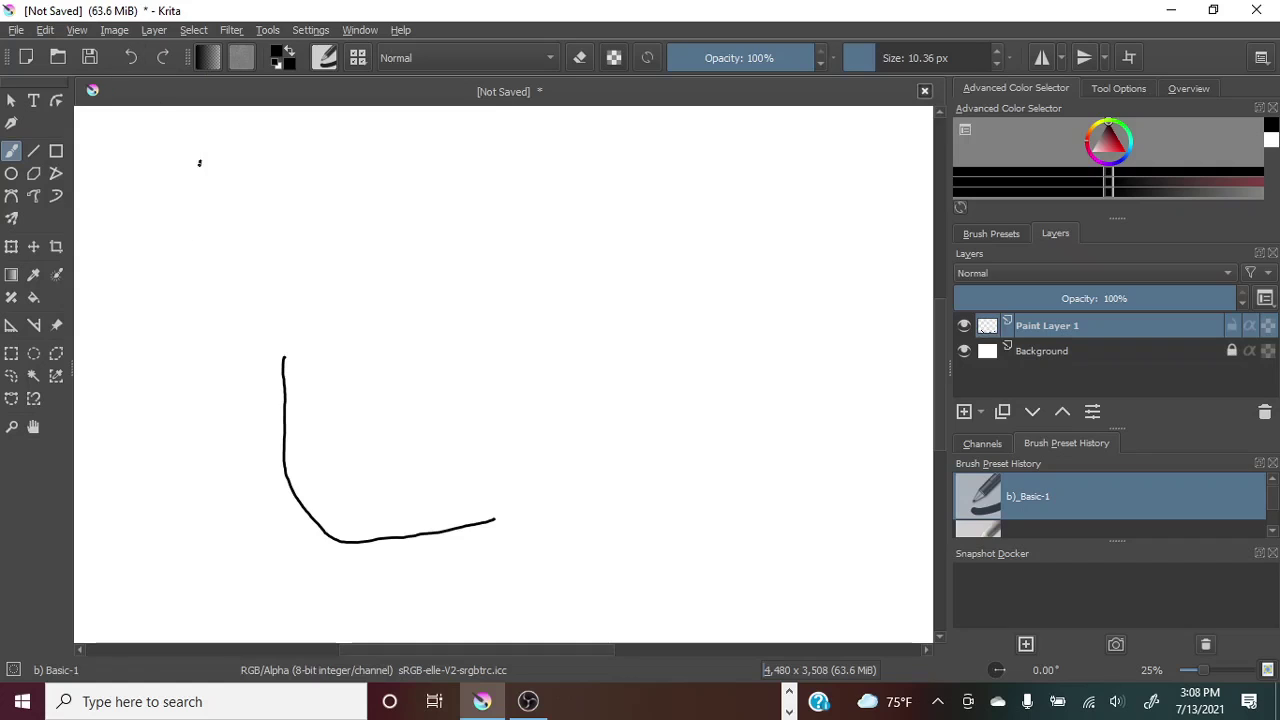
# Draw the forehead and cheek contour down to the existing jaw line and cut the stray bit with a freehand selection.
pyautogui.moveTo(200, 161)
pyautogui.mouseDown()
pyautogui.moveTo(206, 273)
pyautogui.moveTo(281, 367)
pyautogui.mouseUp()
pyautogui.click(11, 377)
pyautogui.click(45, 29)
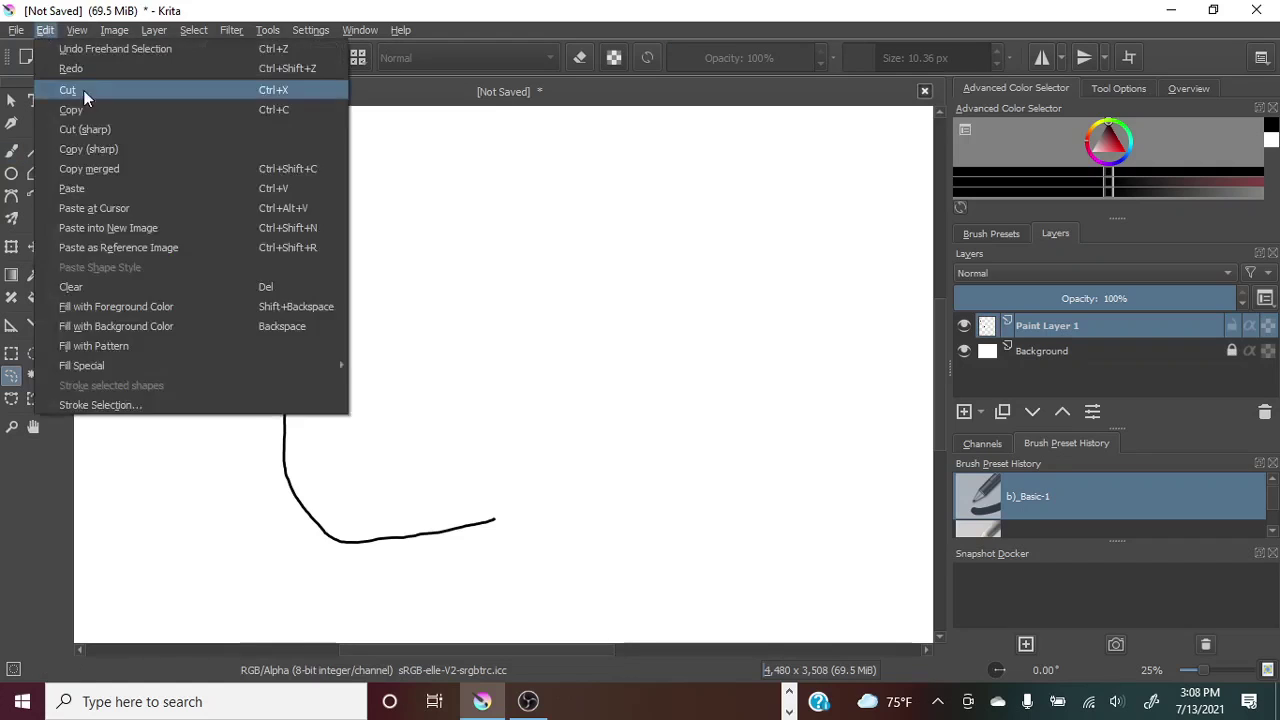
pyautogui.click(70, 89)
pyautogui.press('b')
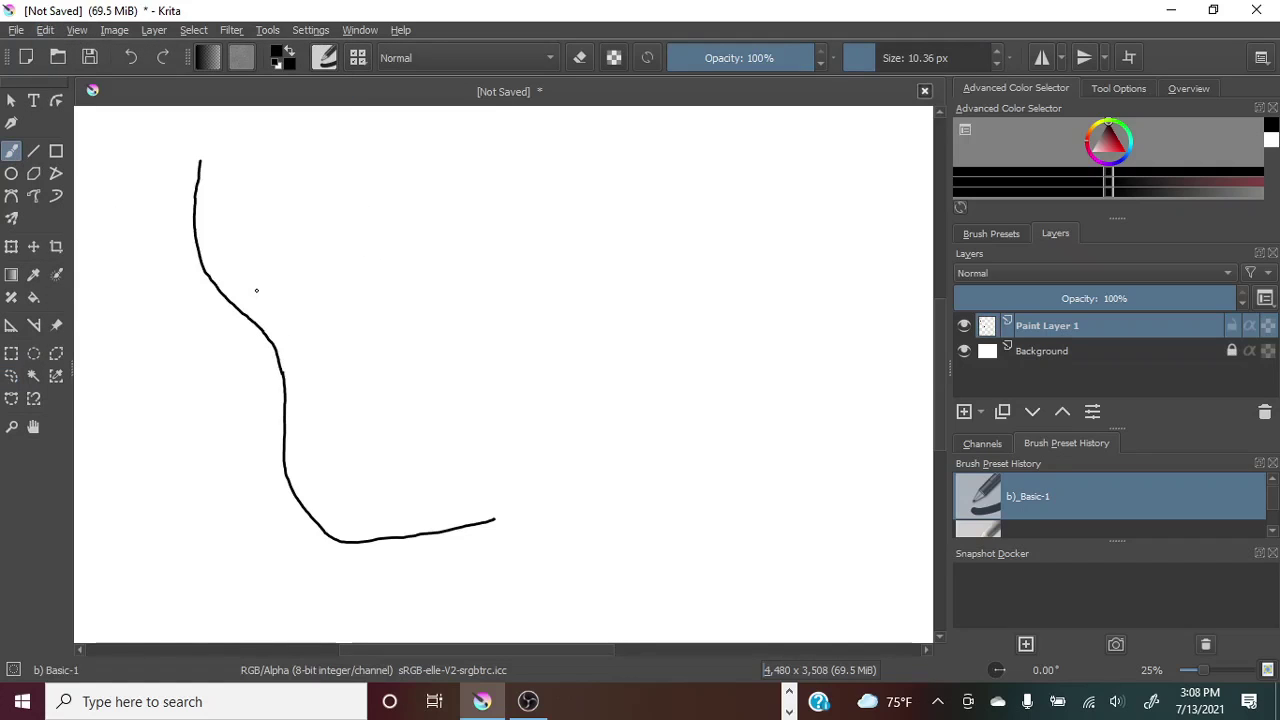
# Draw both eyes inside the face, each with upper and lower lids, an iris and a lid crease.
pyautogui.scroll(2, 934, 345)
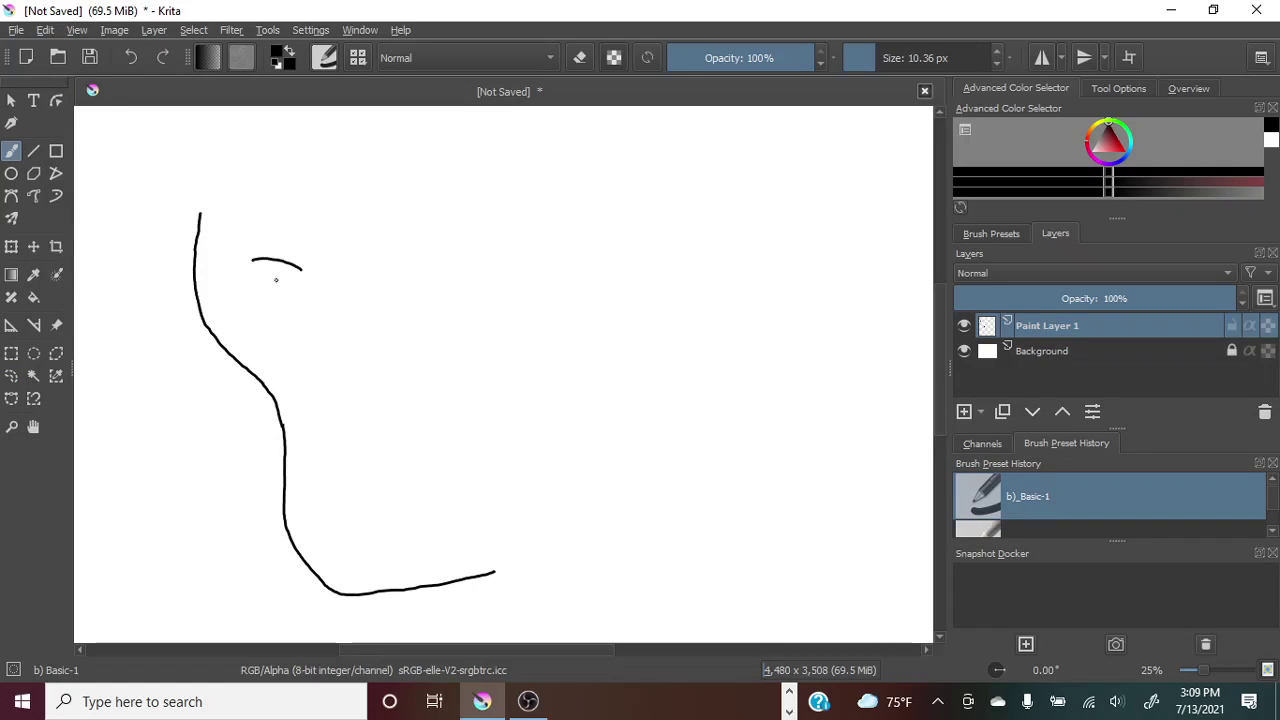
pyautogui.moveTo(256, 297); pyautogui.dragTo(304, 288)
pyautogui.moveTo(268, 260)
pyautogui.mouseDown()
pyautogui.moveTo(280, 294)
pyautogui.moveTo(312, 258)
pyautogui.mouseUp()
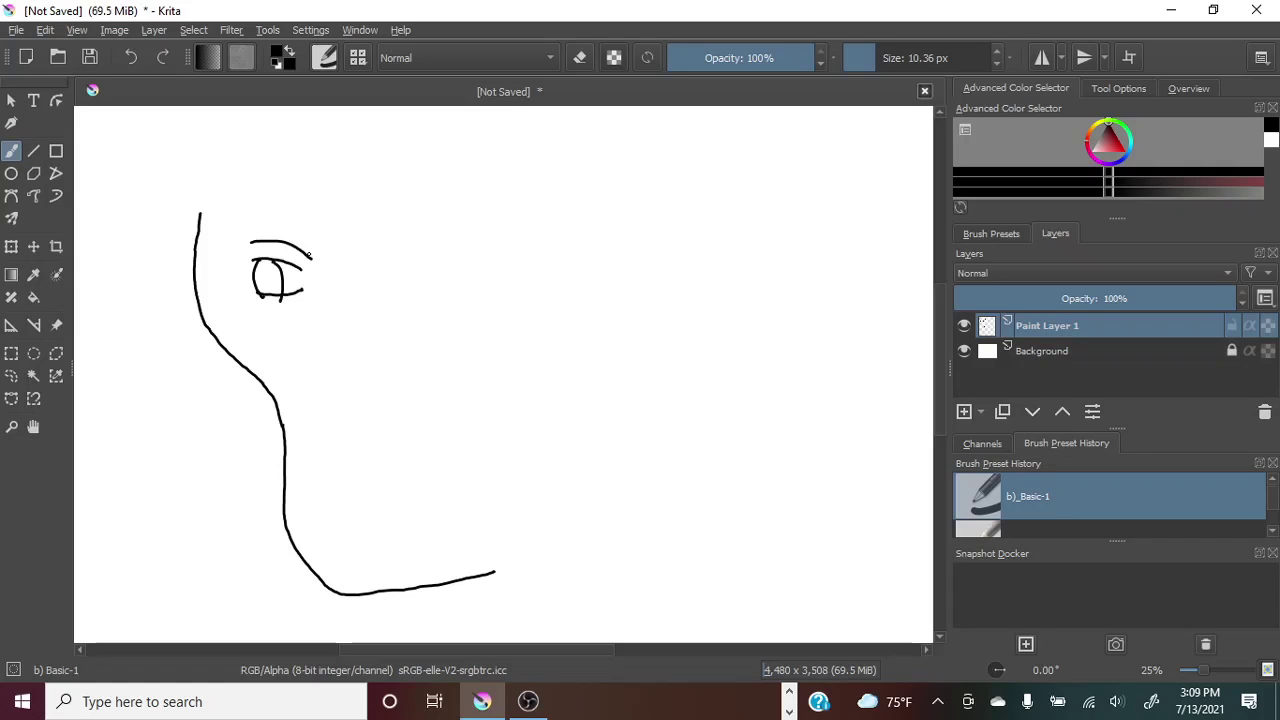
pyautogui.moveTo(505, 258)
pyautogui.mouseDown()
pyautogui.moveTo(573, 273)
pyautogui.moveTo(569, 291)
pyautogui.mouseUp()
pyautogui.hotkey('ctrl', 'z')
pyautogui.hotkey('ctrl', 'z')
pyautogui.moveTo(520, 255)
pyautogui.mouseDown()
pyautogui.moveTo(525, 292)
pyautogui.moveTo(546, 298)
pyautogui.mouseUp()
pyautogui.moveTo(518, 242); pyautogui.dragTo(582, 259)
# Draw a slanted nose line between the eyes and a short mouth stroke above the chin.
pyautogui.moveTo(329, 294); pyautogui.dragTo(324, 332)
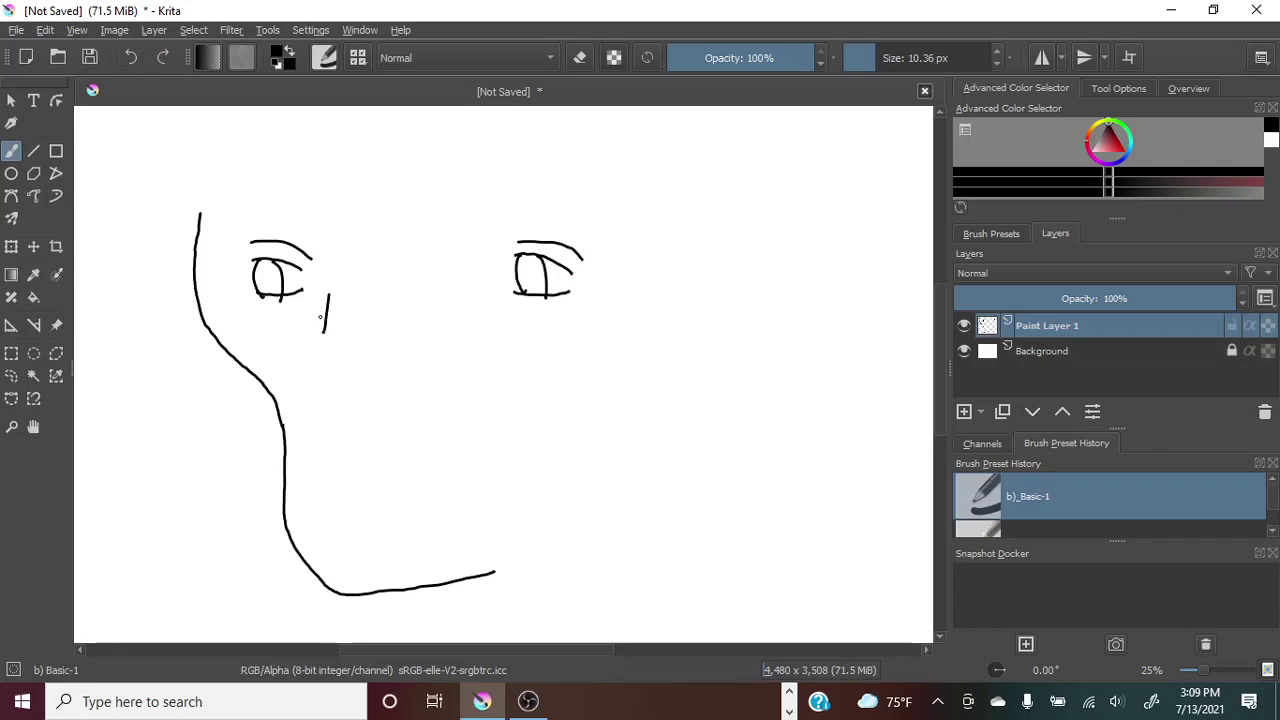
pyautogui.hotkey('ctrl', 'z')
pyautogui.moveTo(370, 290); pyautogui.dragTo(340, 380)
pyautogui.click(129, 57)
pyautogui.moveTo(337, 512); pyautogui.dragTo(370, 509)
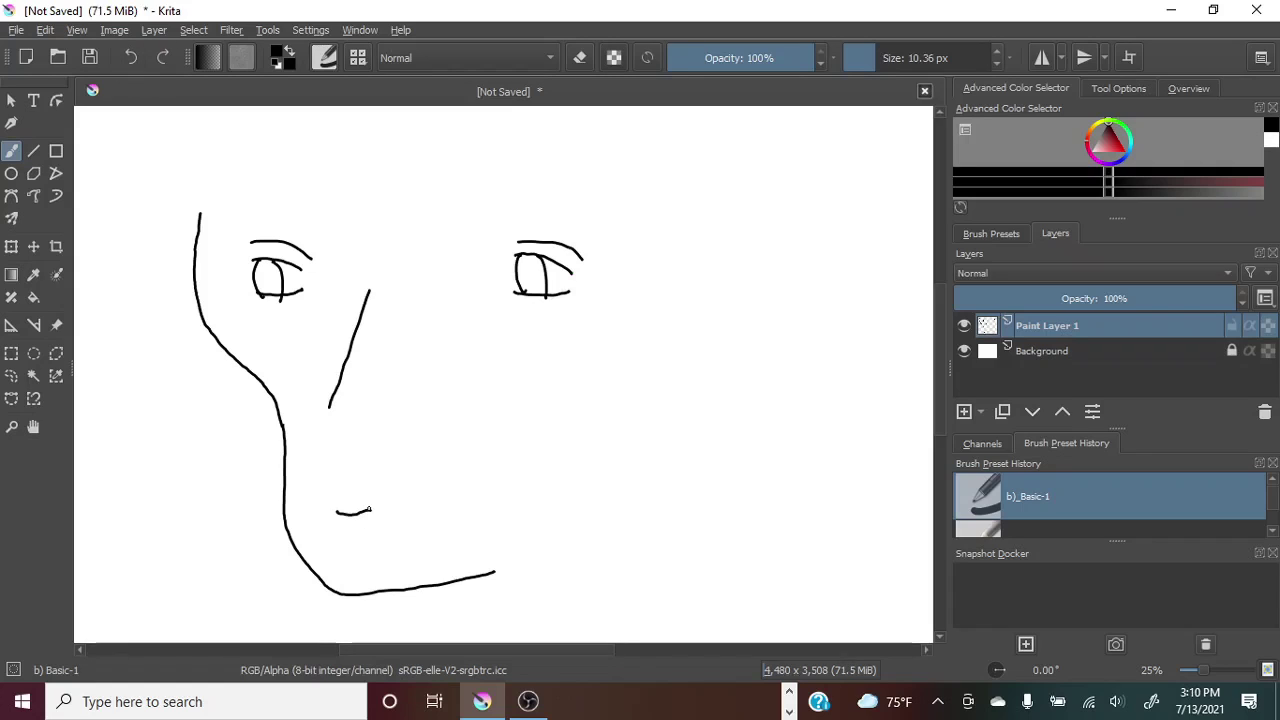
# Undo the mouth, the nose and both eyes, leaving only the face contour.
pyautogui.click(130, 58)
pyautogui.click(130, 58)
pyautogui.click(130, 58)
pyautogui.click(130, 58)
pyautogui.click(129, 58)
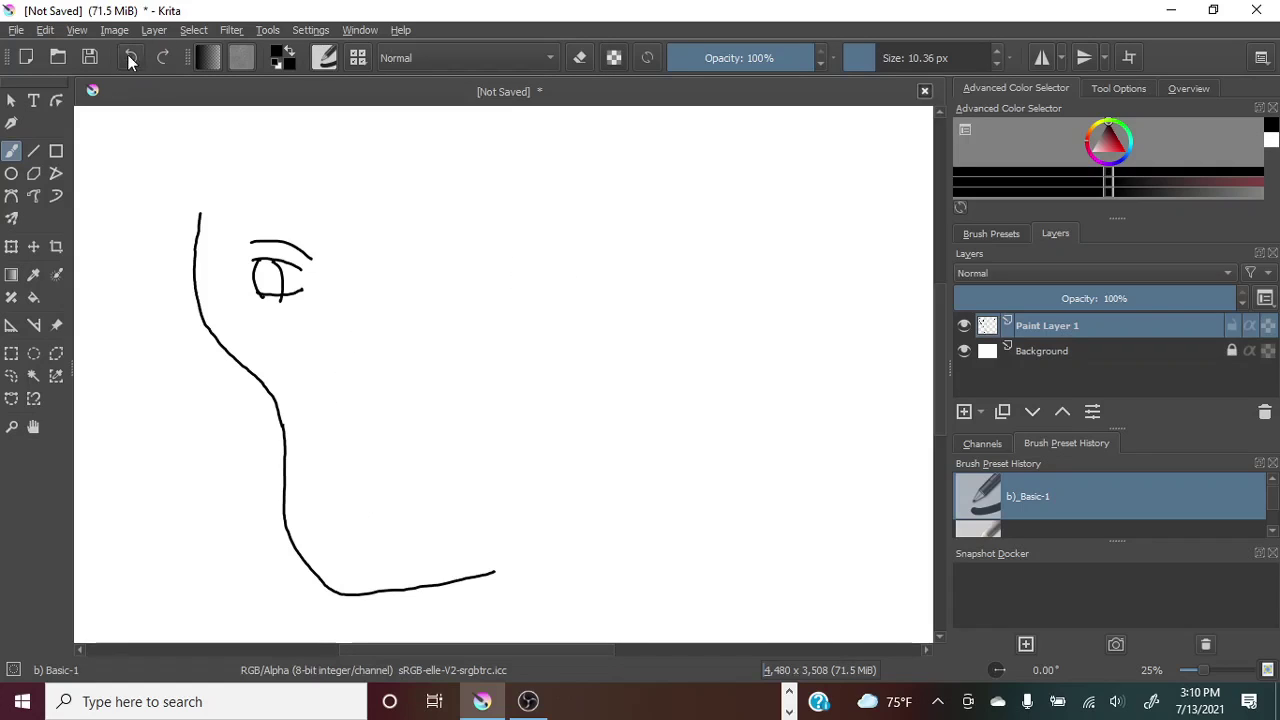
pyautogui.click(128, 58)
pyautogui.click(127, 58)
pyautogui.click(127, 58)
# Redraw the eye nearest the face contour slightly higher, with lids, an iris and a lid crease.
pyautogui.moveTo(247, 224); pyautogui.dragTo(298, 234)
pyautogui.moveTo(251, 249)
pyautogui.mouseDown()
pyautogui.moveTo(292, 249)
pyautogui.moveTo(253, 257)
pyautogui.mouseUp()
pyautogui.click(130, 57)
pyautogui.moveTo(267, 224); pyautogui.dragTo(269, 262)
pyautogui.moveTo(249, 208); pyautogui.dragTo(305, 219)
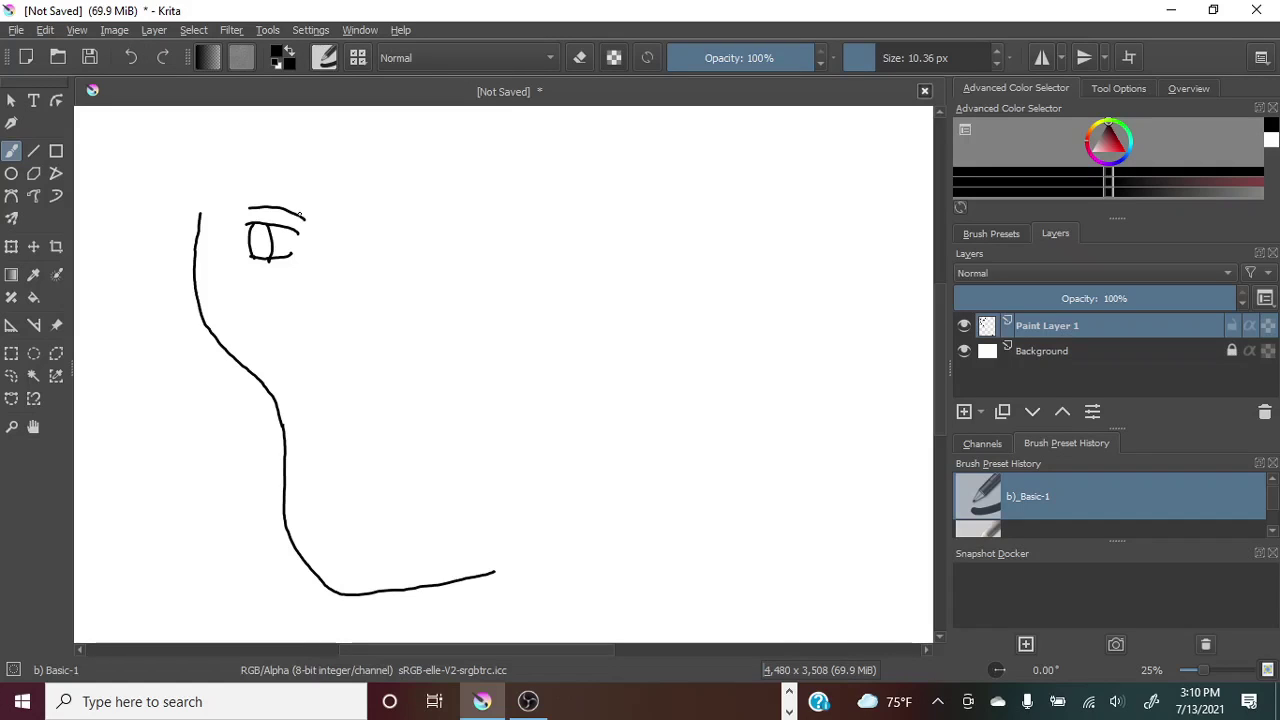
# Draw the second eye farther across the face and add the nose line and short mouth stroke.
pyautogui.hotkey('ctrl', 'z')
pyautogui.moveTo(548, 240)
pyautogui.mouseDown()
pyautogui.moveTo(616, 257)
pyautogui.moveTo(612, 270)
pyautogui.moveTo(574, 270)
pyautogui.mouseUp()
pyautogui.moveTo(546, 230); pyautogui.dragTo(614, 236)
pyautogui.moveTo(358, 273); pyautogui.dragTo(328, 385)
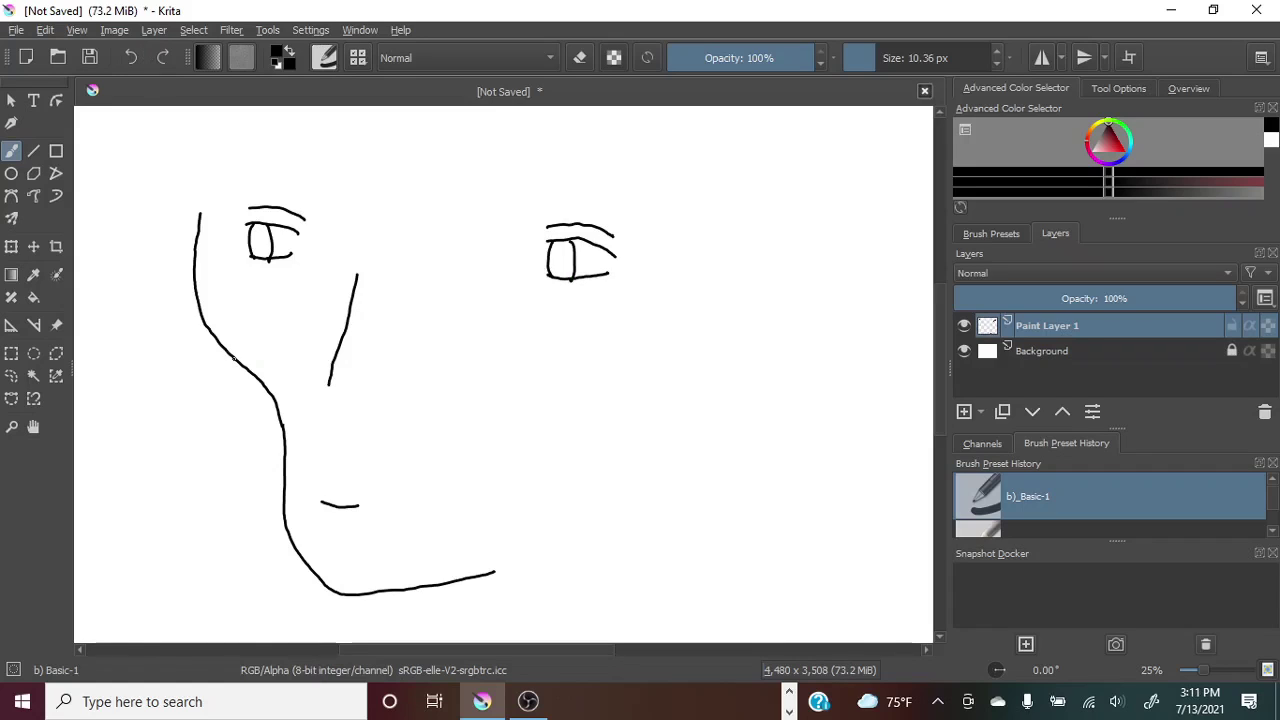
# Draw an outer line beside the forehead contour, plus the double side curve and ear on the opposite side of the head.
pyautogui.moveTo(234, 359)
pyautogui.mouseDown()
pyautogui.moveTo(178, 295)
pyautogui.moveTo(162, 215)
pyautogui.mouseUp()
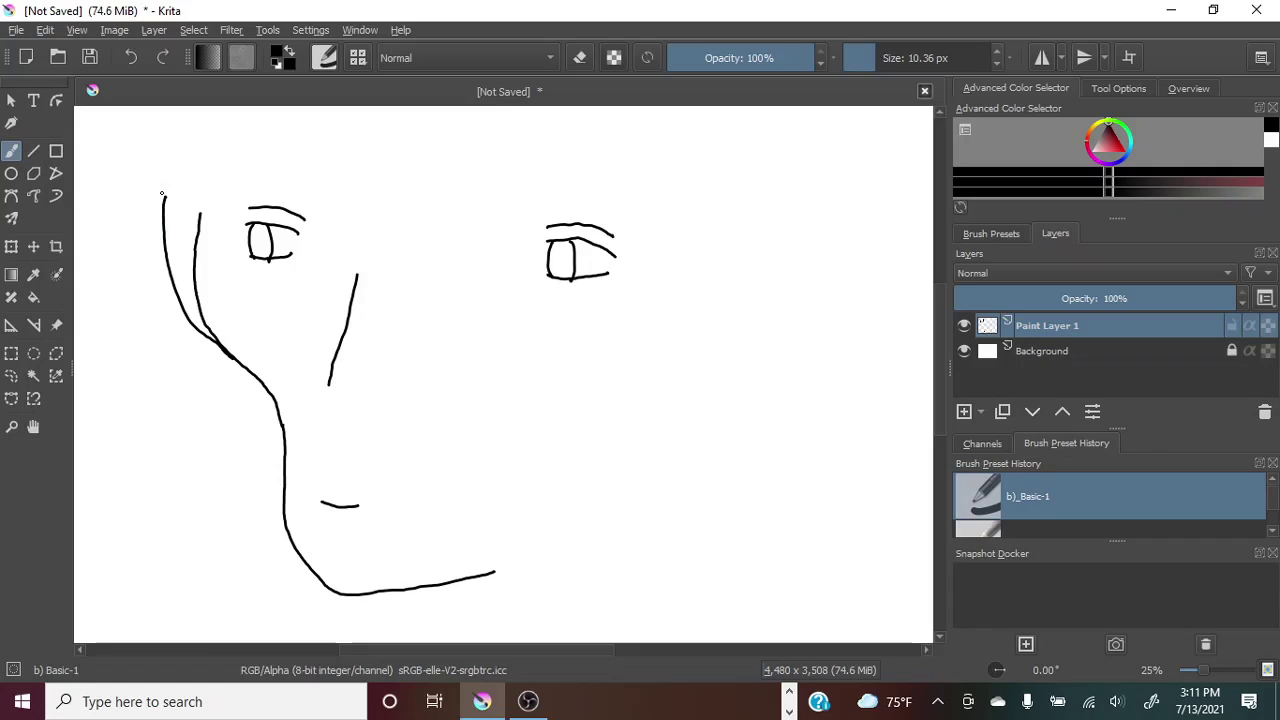
pyautogui.press('-')
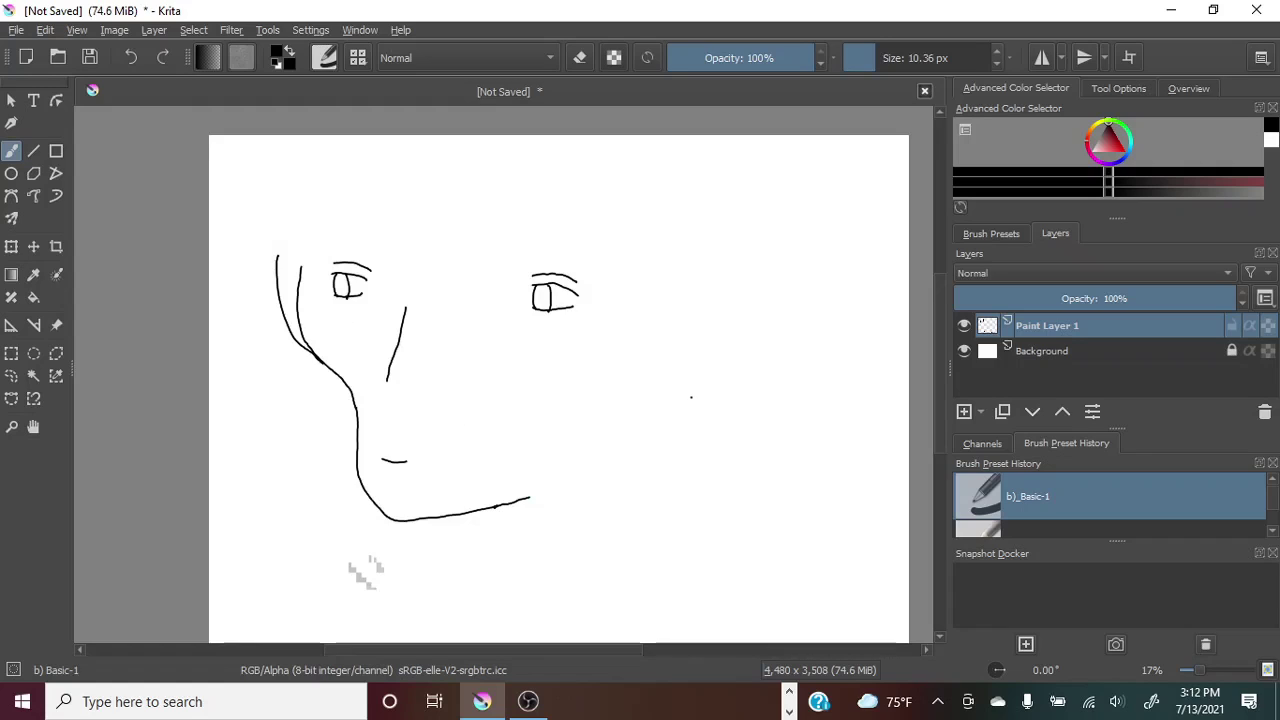
pyautogui.moveTo(691, 397)
pyautogui.mouseDown()
pyautogui.moveTo(782, 309)
pyautogui.moveTo(716, 383)
pyautogui.mouseUp()
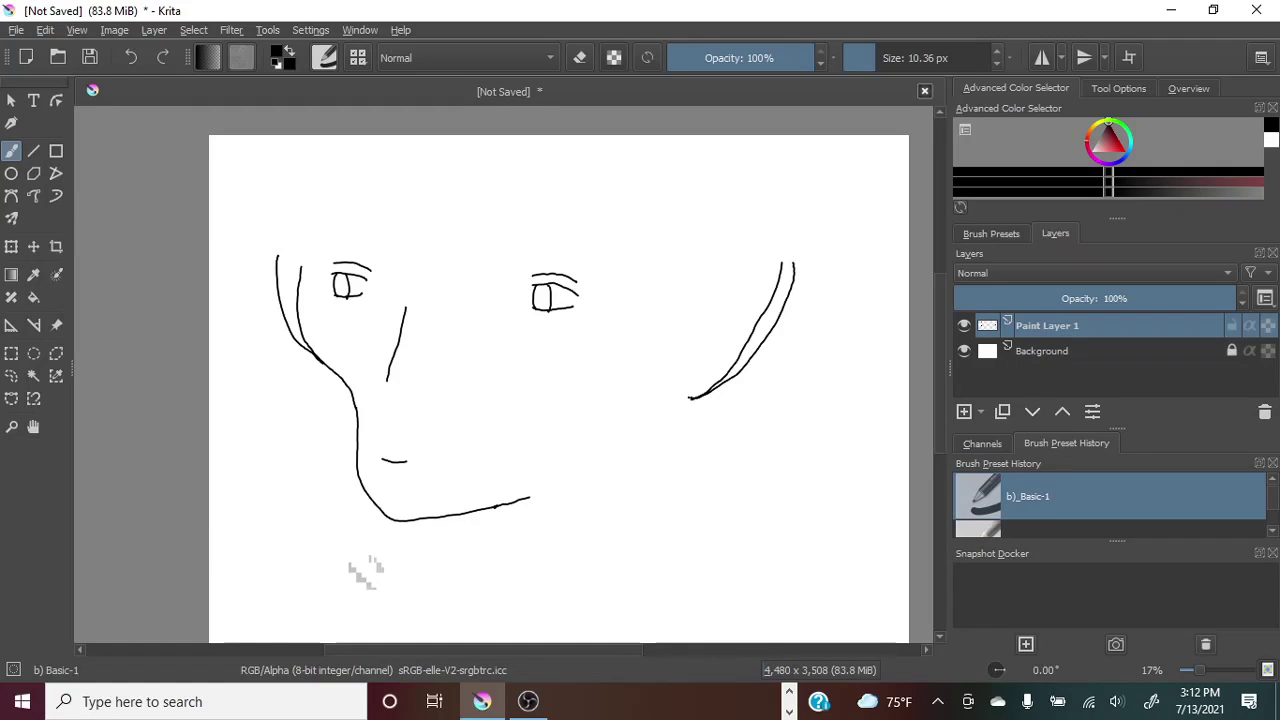
pyautogui.moveTo(793, 265)
pyautogui.mouseDown()
pyautogui.moveTo(828, 338)
pyautogui.moveTo(720, 414)
pyautogui.mouseUp()
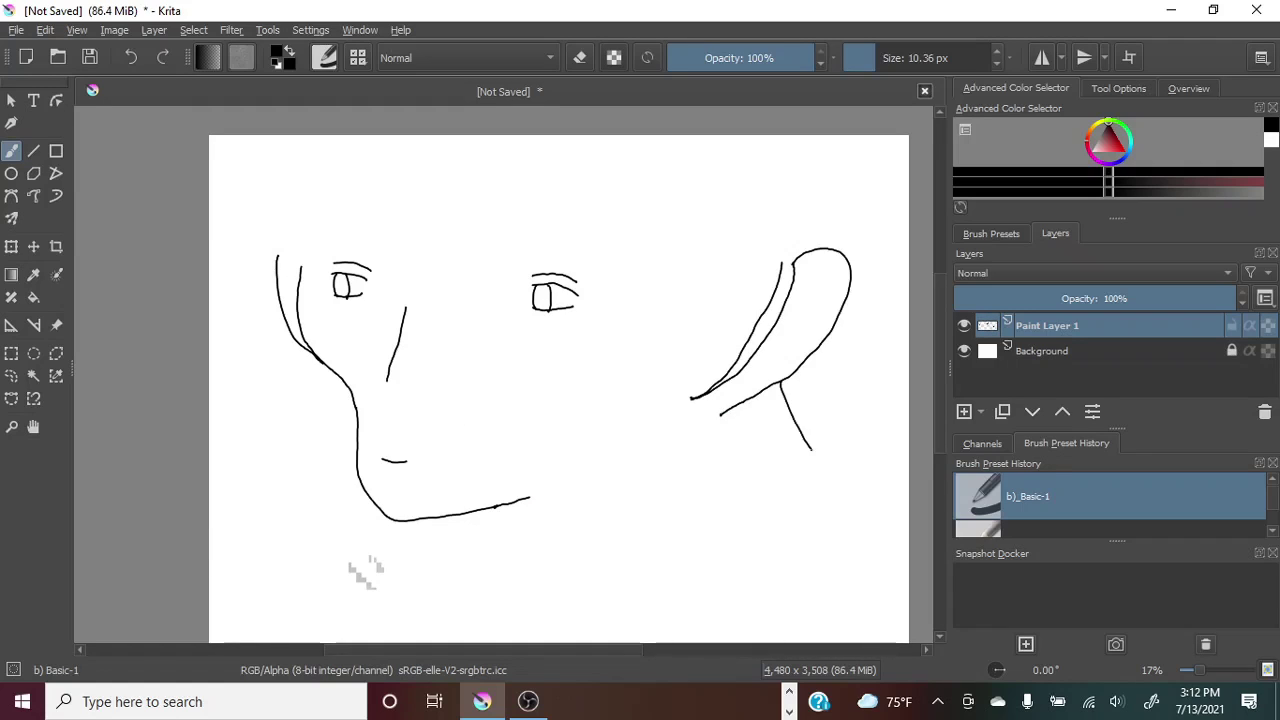
# Draw the back of the neck below the ear and the front neck line down from the jaw.
pyautogui.moveTo(811, 449); pyautogui.dragTo(838, 468)
pyautogui.moveTo(826, 463); pyautogui.dragTo(817, 582)
pyautogui.moveTo(530, 497)
pyautogui.mouseDown()
pyautogui.moveTo(577, 486)
pyautogui.moveTo(552, 600)
pyautogui.mouseUp()
# Resize the canvas to 8480 × 7508 px and adjust the drawing's offset so there is space around the head.
pyautogui.moveTo(1200, 670); pyautogui.dragTo(1193, 653)
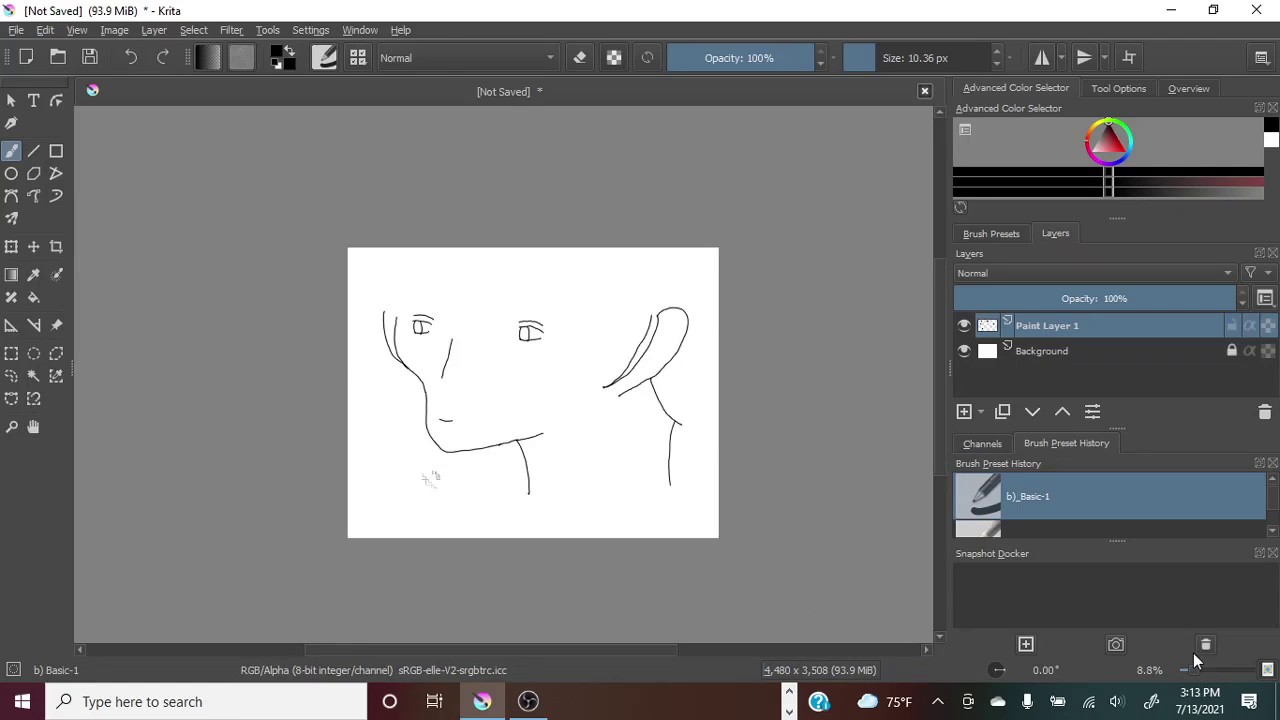
pyautogui.click(114, 30)
pyautogui.click(213, 297)
pyautogui.click(569, 226)
pyautogui.press('Delete')
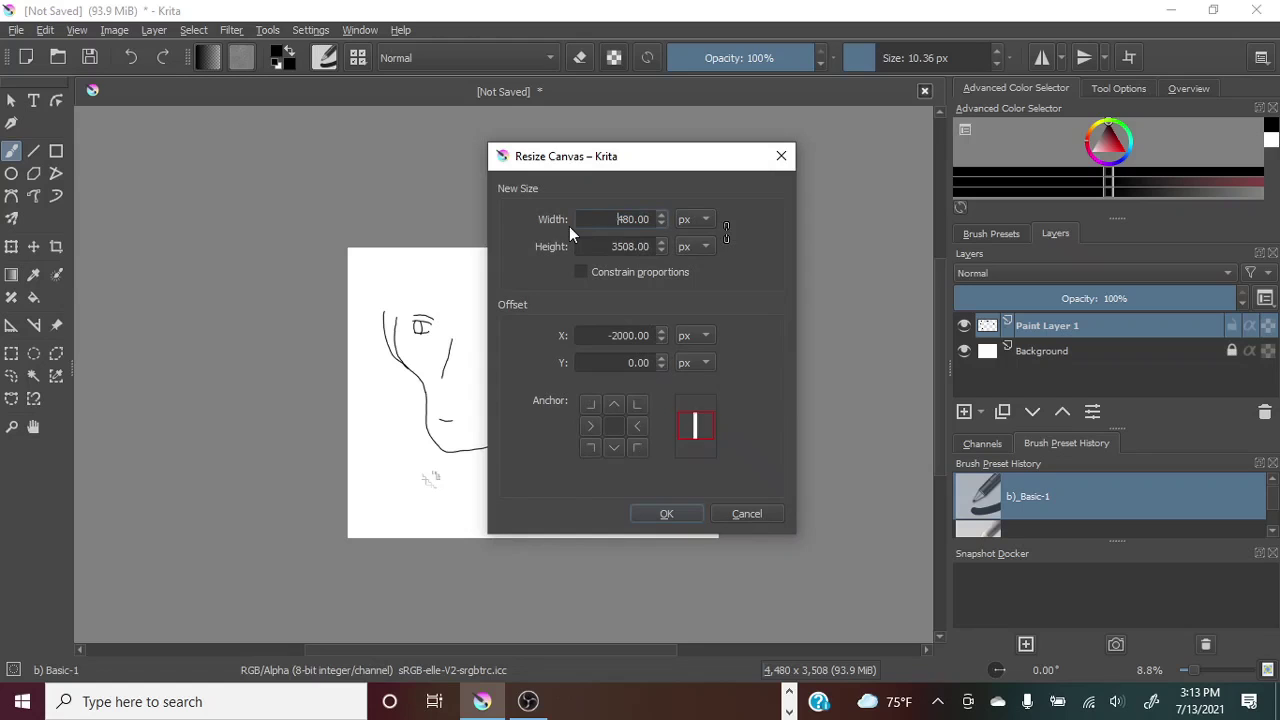
pyautogui.write('8')
pyautogui.click(620, 244)
pyautogui.press('BackSpace')
pyautogui.write('7')
pyautogui.moveTo(697, 425); pyautogui.dragTo(696, 426)
pyautogui.click(662, 517)
# Save the document under the file name "Krita Drawing back 2".
pyautogui.click(15, 32)
pyautogui.click(108, 124)
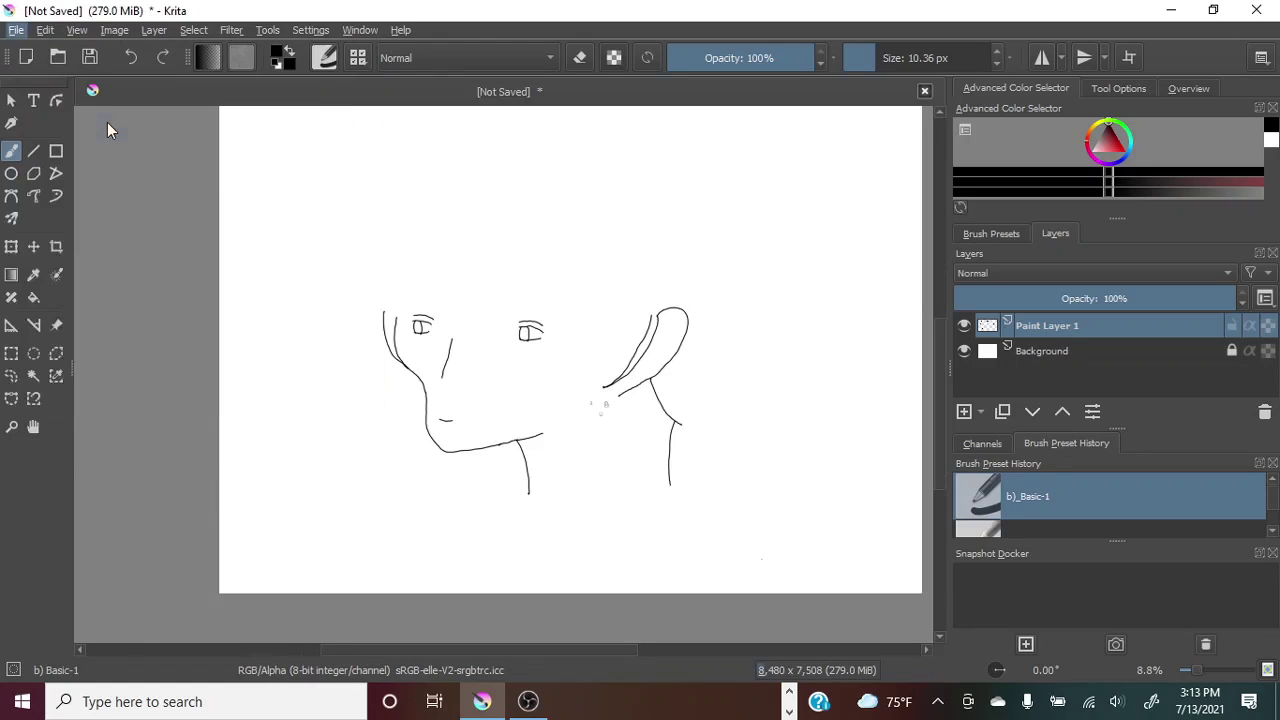
pyautogui.write('Krita Drawing ')
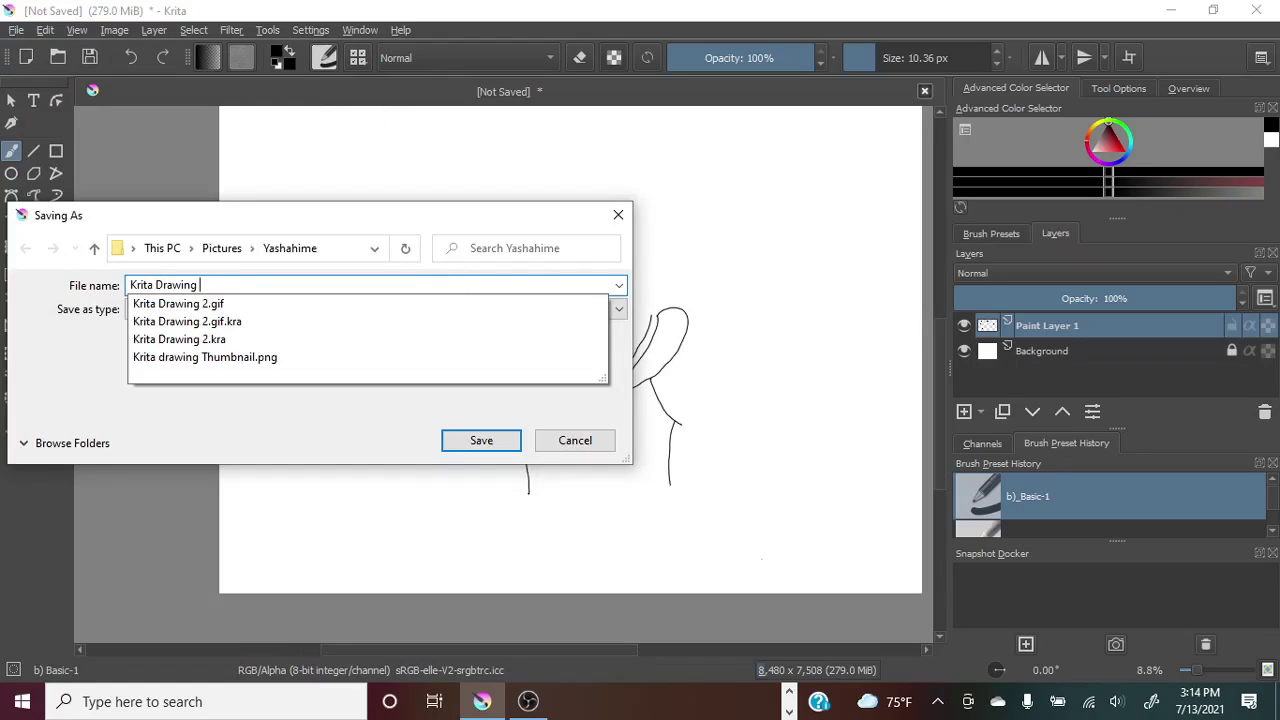
pyautogui.write('back 2')
pyautogui.press('Return')
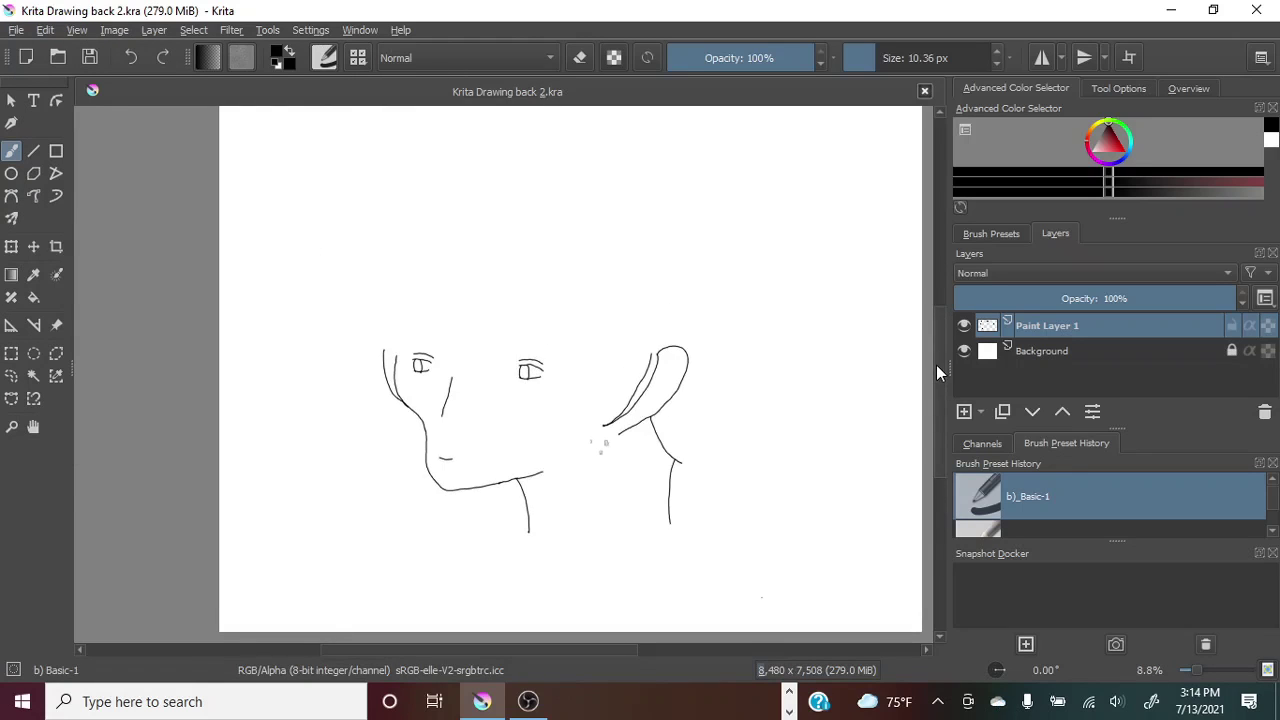
# Cut the inner forehead contour line beside the near-edge eye using a freehand selection, and deselect.
pyautogui.moveTo(1196, 670); pyautogui.dragTo(1200, 670)
pyautogui.moveTo(940, 411); pyautogui.dragTo(940, 417)
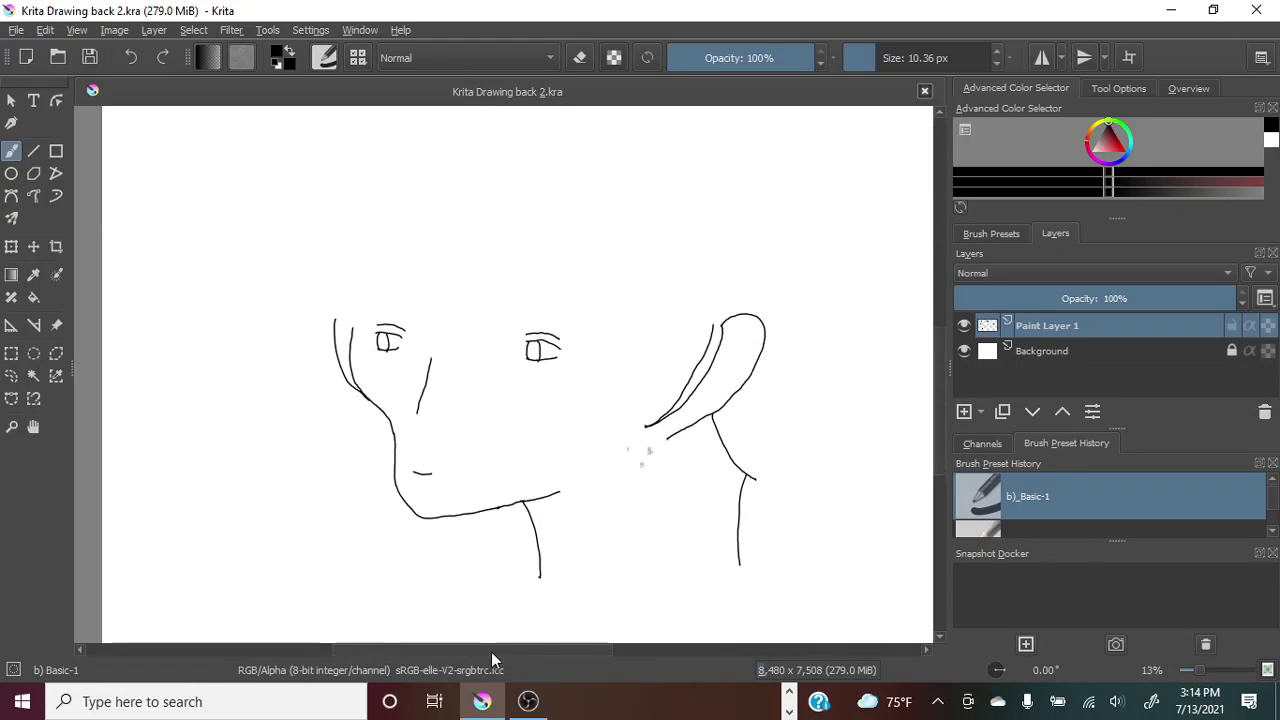
pyautogui.moveTo(491, 652); pyautogui.dragTo(520, 661)
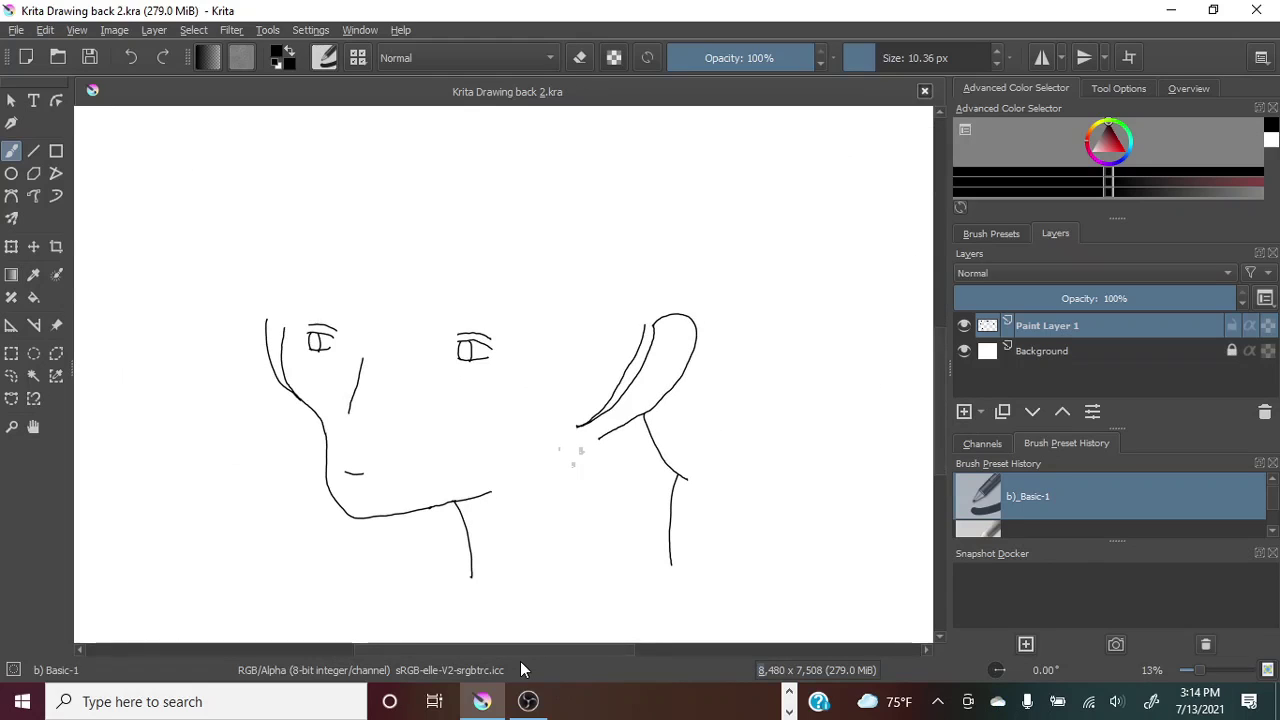
pyautogui.moveTo(940, 396); pyautogui.dragTo(942, 378)
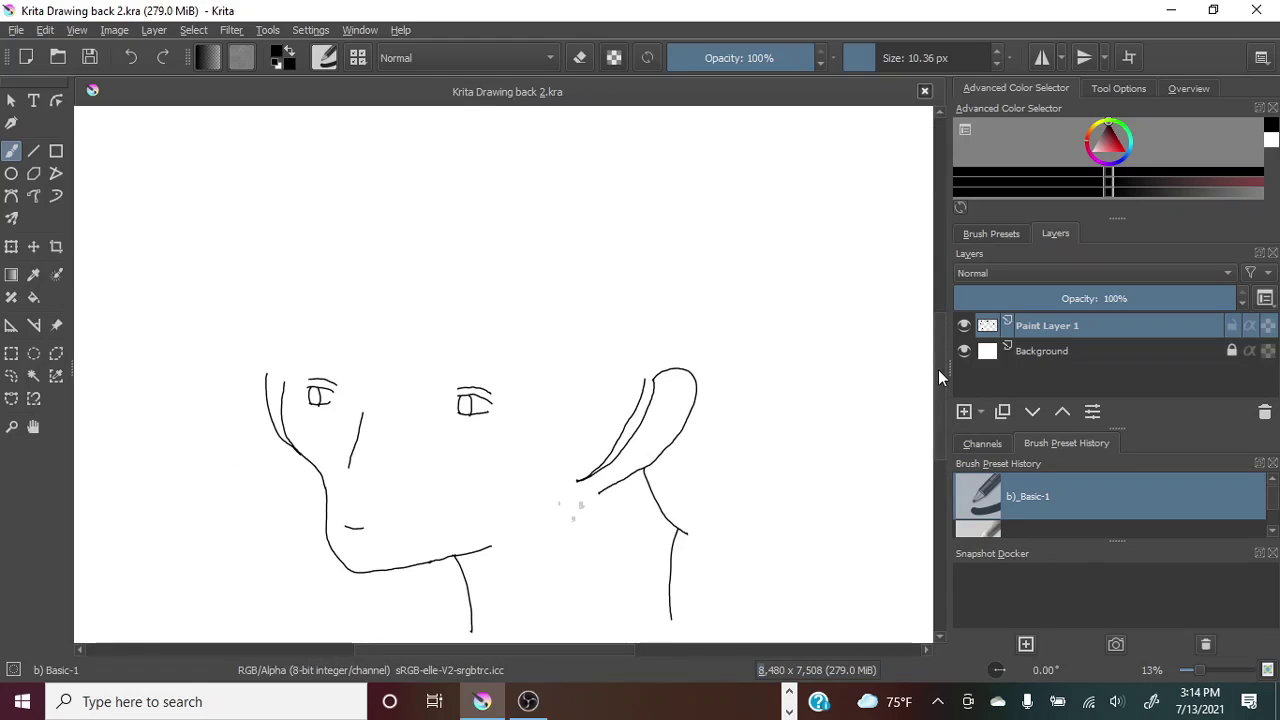
pyautogui.moveTo(1200, 670); pyautogui.dragTo(1213, 671)
pyautogui.moveTo(491, 650); pyautogui.dragTo(424, 650)
pyautogui.moveTo(940, 393); pyautogui.dragTo(940, 413)
pyautogui.click(11, 376)
pyautogui.moveTo(280, 441)
pyautogui.mouseDown()
pyautogui.moveTo(225, 302)
pyautogui.moveTo(290, 448)
pyautogui.moveTo(236, 360)
pyautogui.mouseUp()
pyautogui.click(45, 30)
pyautogui.click(94, 94)
pyautogui.click(262, 422)
# Redraw the inner forehead contour closer to the outer line, joining it to the cheek.
pyautogui.click(11, 151)
pyautogui.moveTo(228, 222); pyautogui.dragTo(303, 451)
pyautogui.moveTo(1213, 671); pyautogui.dragTo(1203, 672)
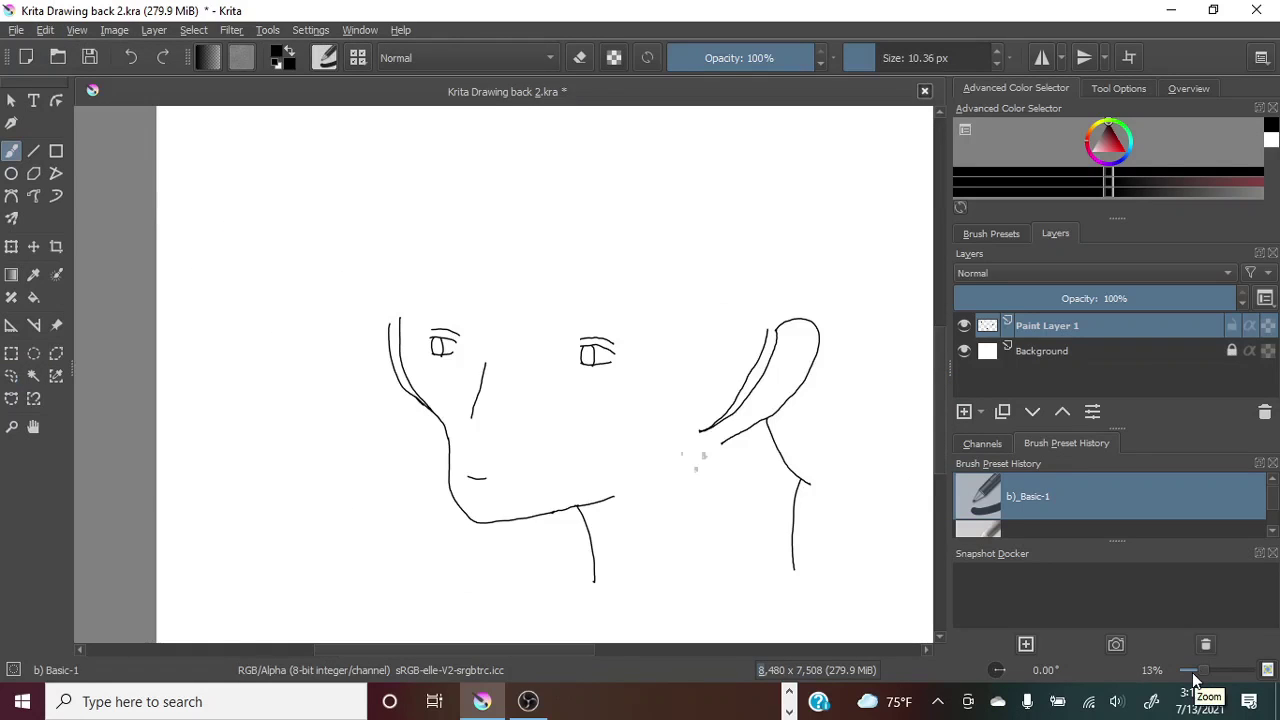
# Extend the forehead contour upward and draw the scalloped hairline curves over the first eye.
pyautogui.moveTo(400, 303); pyautogui.dragTo(400, 319)
pyautogui.hotkey('ctrl', 'z')
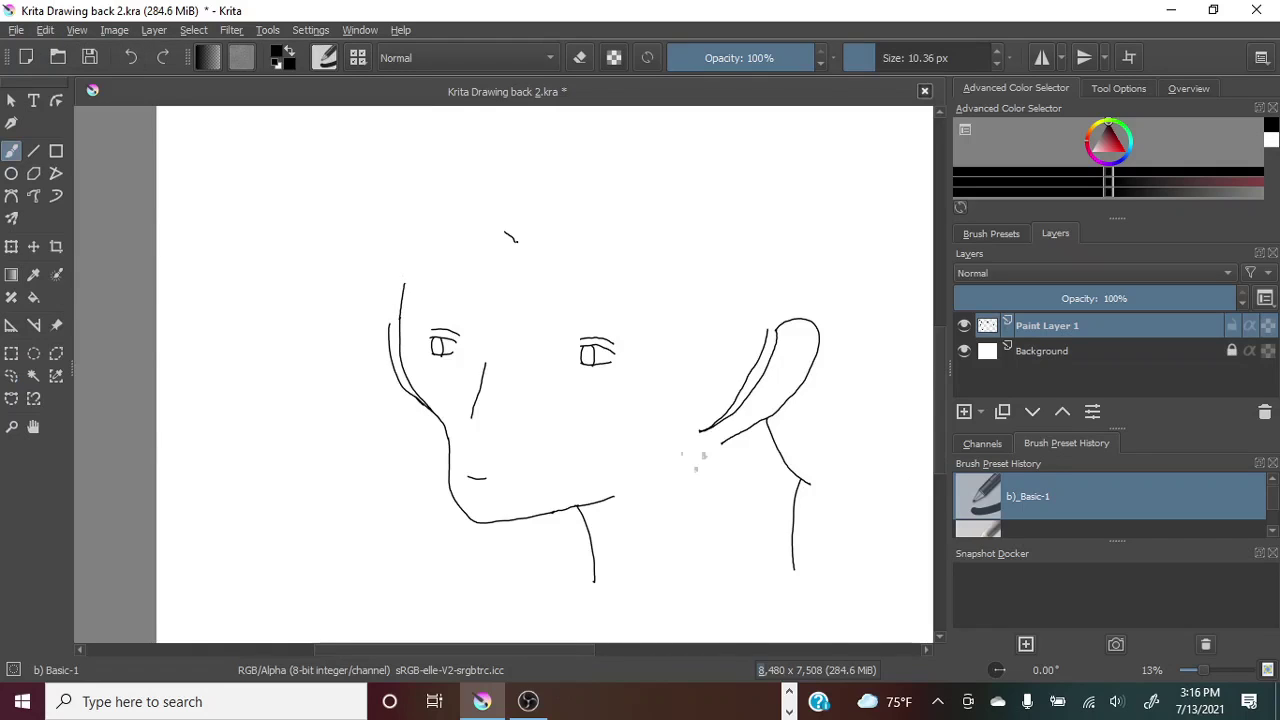
pyautogui.moveTo(517, 241); pyautogui.dragTo(537, 232)
pyautogui.hotkey('ctrl', 'z')
pyautogui.moveTo(509, 236)
pyautogui.mouseDown()
pyautogui.moveTo(471, 221)
pyautogui.moveTo(436, 250)
pyautogui.moveTo(501, 231)
pyautogui.moveTo(468, 225)
pyautogui.mouseUp()
pyautogui.hotkey('ctrl', 'z')
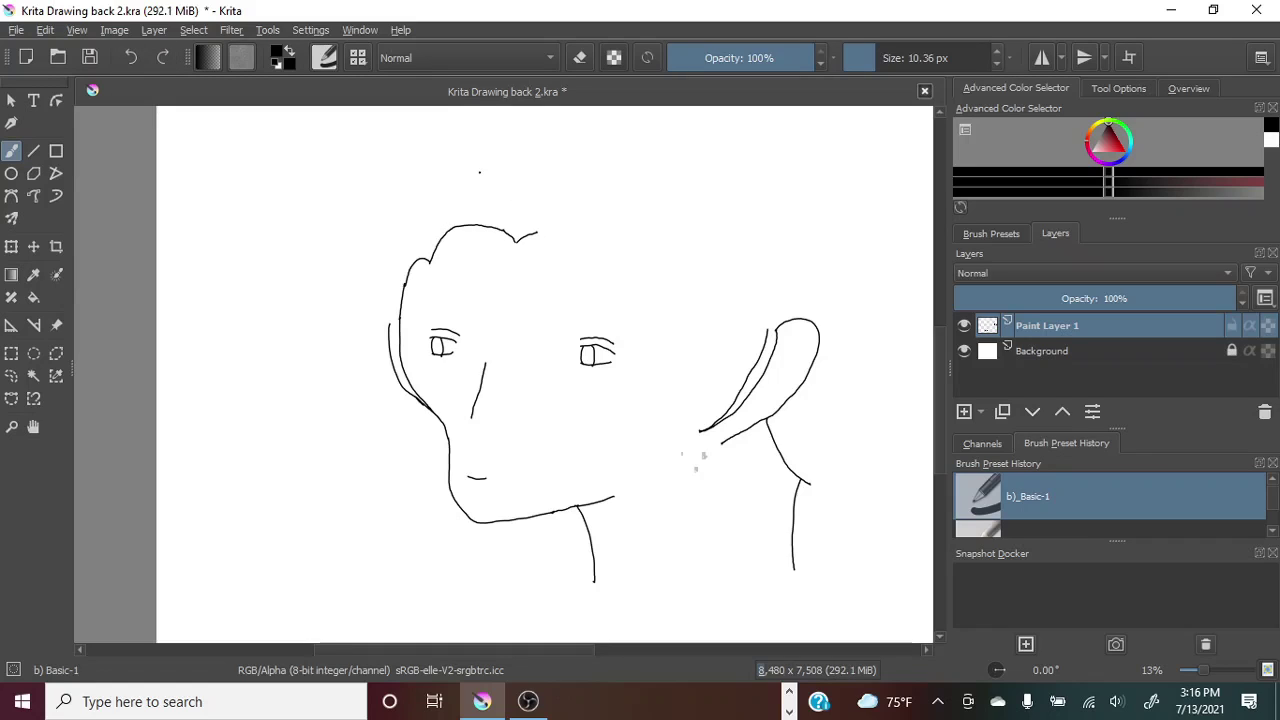
# Select the top hairline curve freehand, move it slightly up, and close the gap with a short stroke.
pyautogui.click(11, 376)
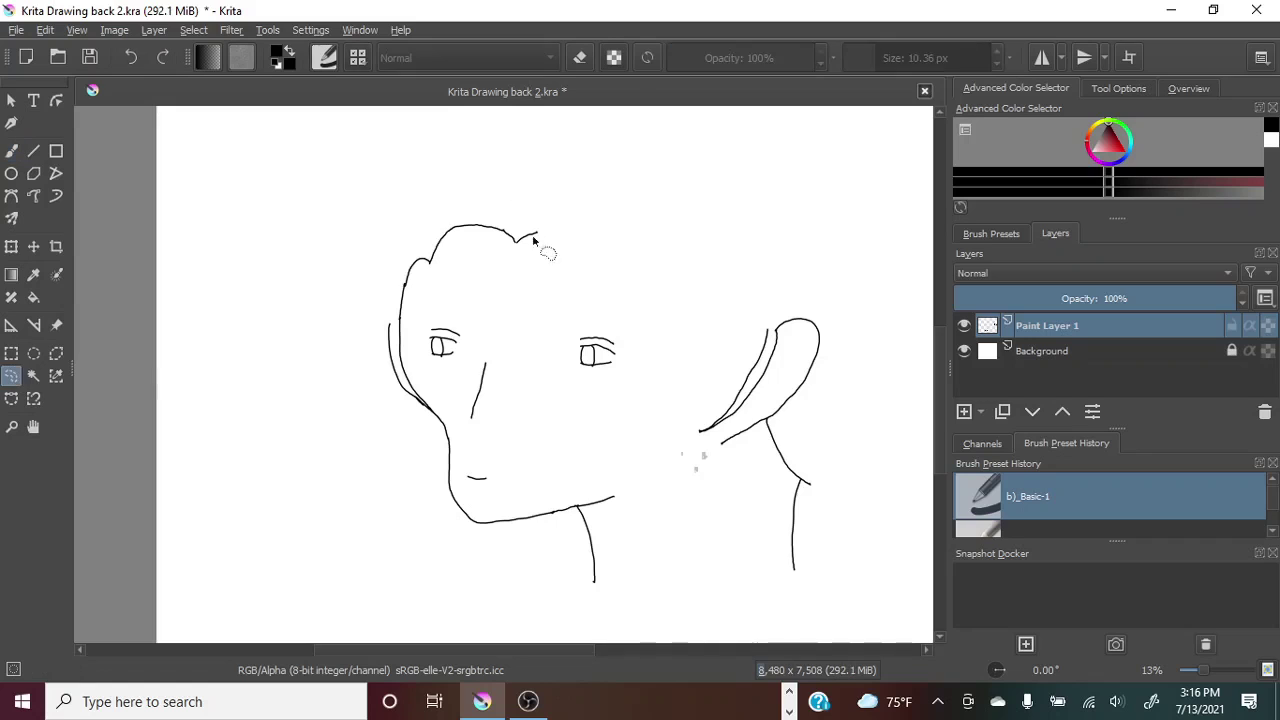
pyautogui.moveTo(561, 231); pyautogui.dragTo(542, 224)
pyautogui.click(33, 247)
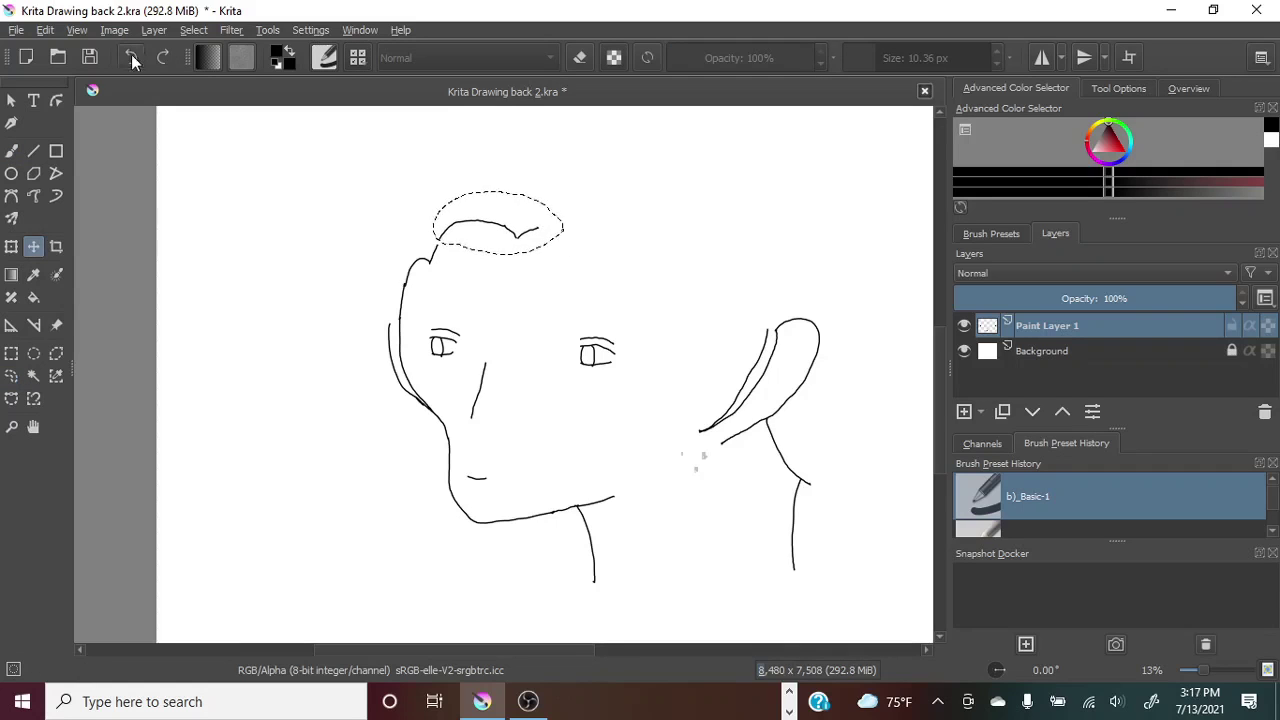
pyautogui.click(13, 378)
pyautogui.click(620, 250)
pyautogui.click(11, 151)
pyautogui.moveTo(437, 246); pyautogui.dragTo(442, 236)
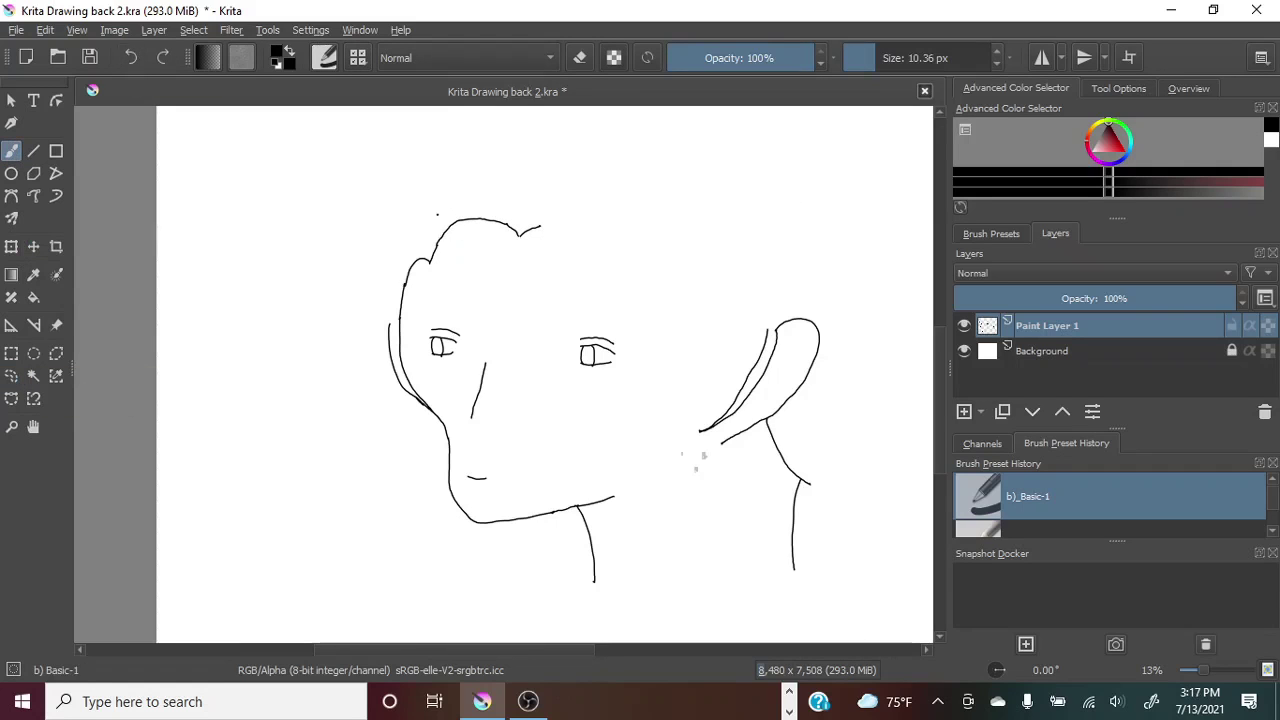
# Draw the hairline up from the ear side and across the forehead to meet the existing front curve.
pyautogui.moveTo(1204, 670); pyautogui.dragTo(1213, 670)
pyautogui.moveTo(940, 399); pyautogui.dragTo(940, 350)
pyautogui.moveTo(1213, 670); pyautogui.dragTo(1201, 671)
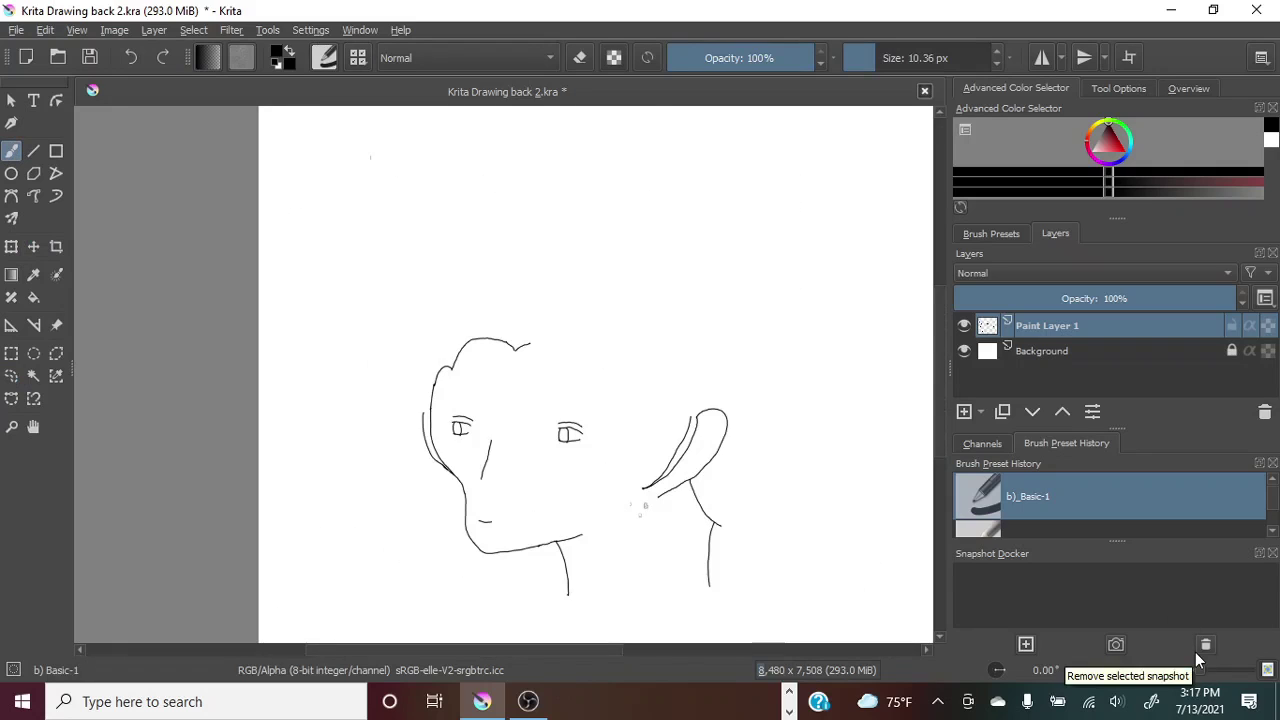
pyautogui.moveTo(691, 419)
pyautogui.mouseDown()
pyautogui.moveTo(688, 373)
pyautogui.moveTo(690, 404)
pyautogui.moveTo(688, 379)
pyautogui.moveTo(632, 344)
pyautogui.mouseUp()
pyautogui.hotkey('ctrl', 'z')
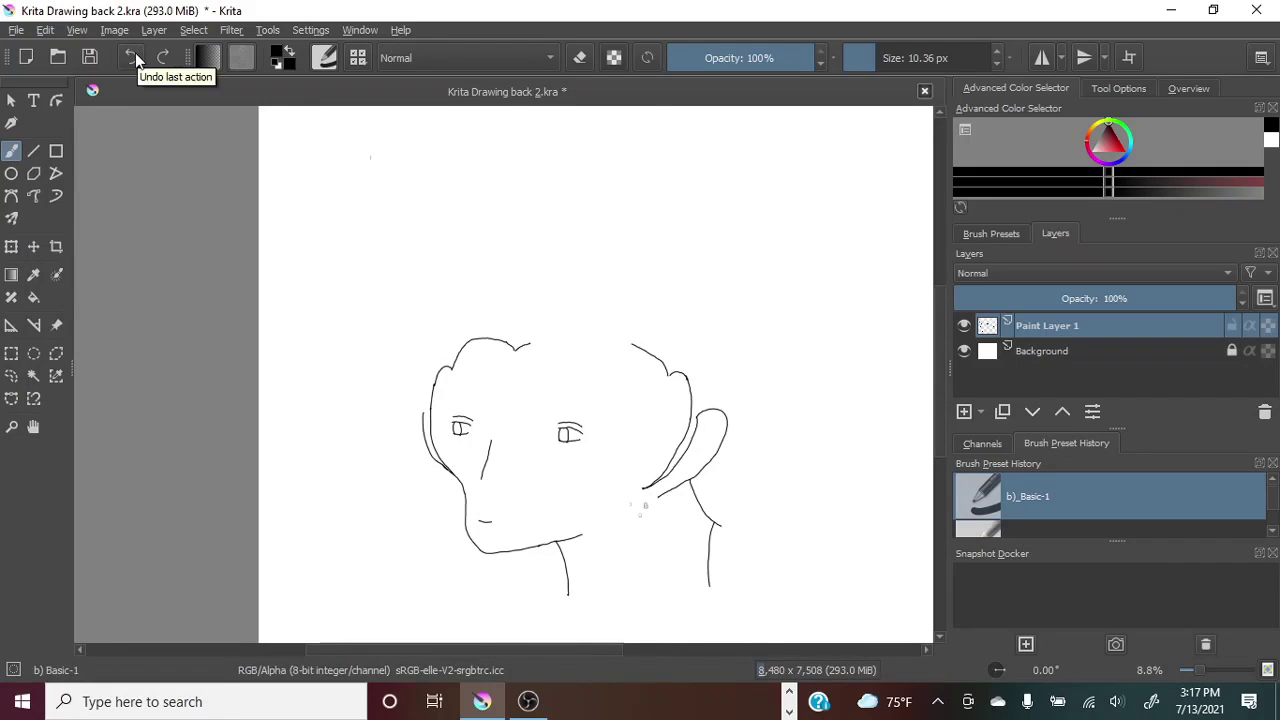
pyautogui.moveTo(523, 344); pyautogui.dragTo(596, 334)
# Cut the overlapping stub where the two front hairline curves meet, using a freehand selection.
pyautogui.moveTo(1200, 671); pyautogui.dragTo(1207, 673)
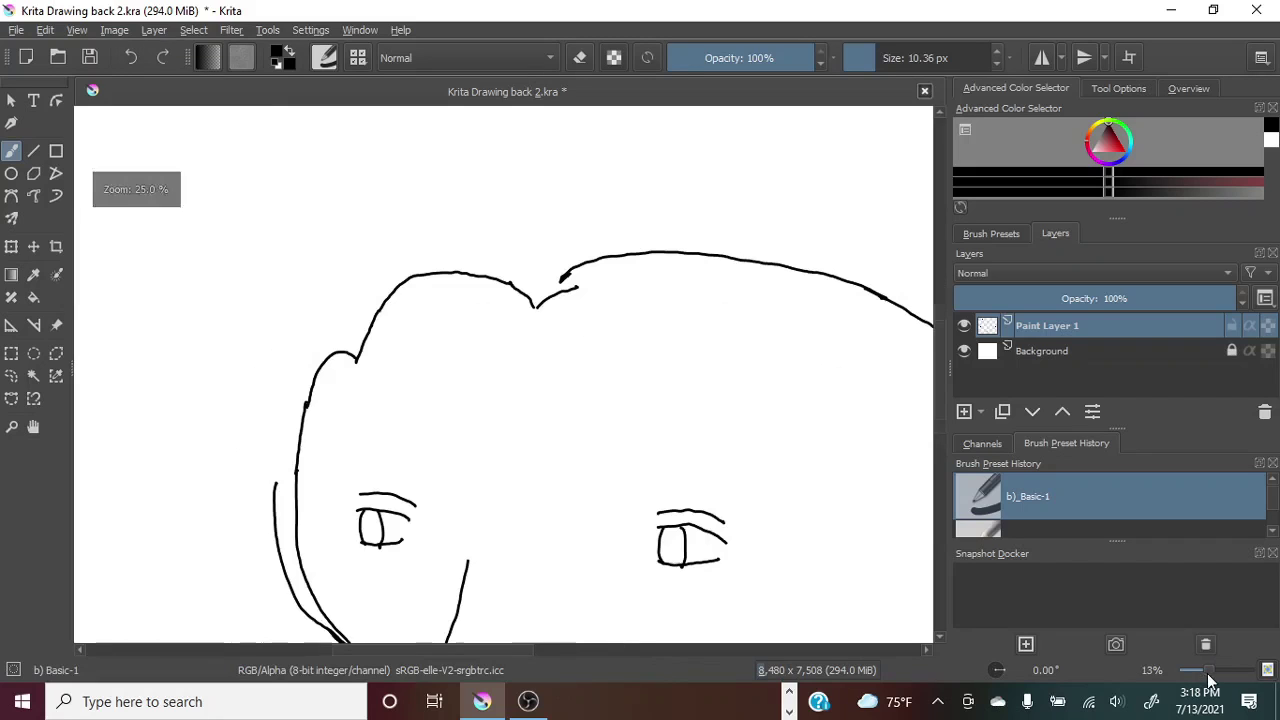
pyautogui.click(11, 376)
pyautogui.click(45, 31)
pyautogui.moveTo(594, 286); pyautogui.dragTo(538, 311)
pyautogui.click(72, 89)
pyautogui.click(14, 151)
pyautogui.moveTo(1208, 672); pyautogui.dragTo(1190, 667)
pyautogui.scroll(-1, 936, 420)
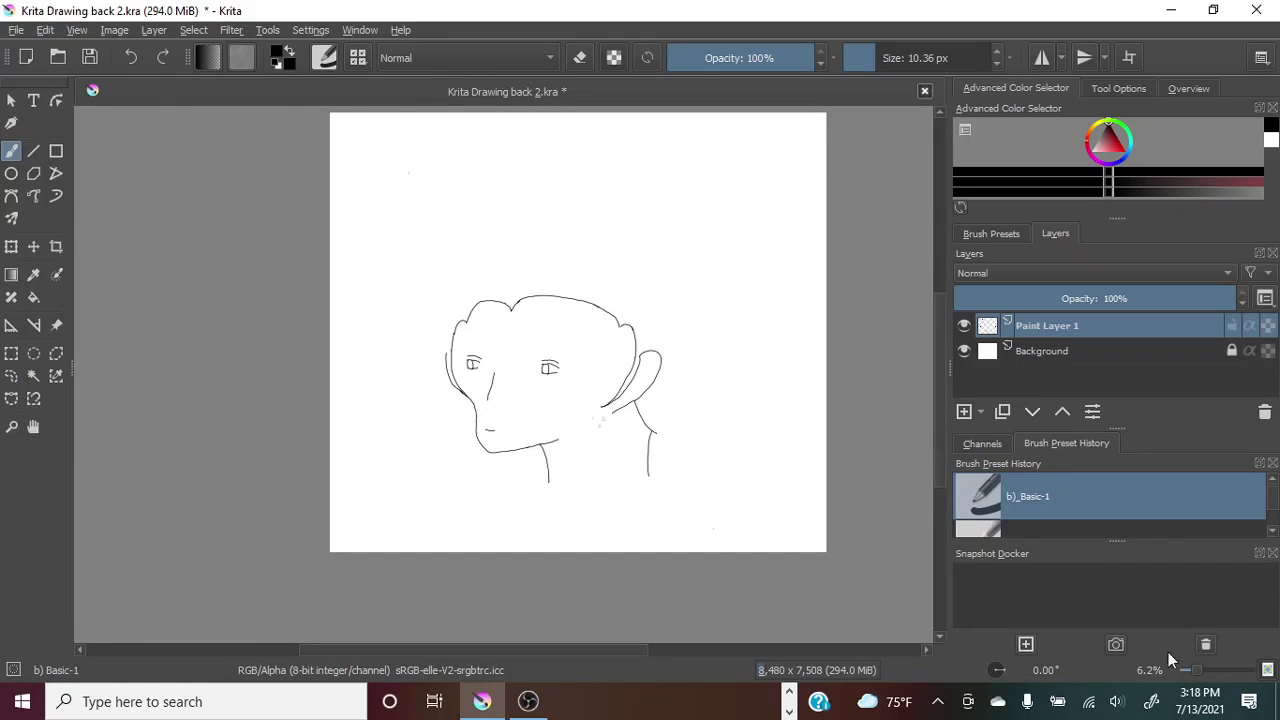
pyautogui.hotkey('ctrl', '+')
pyautogui.hotkey('ctrl', '+')
pyautogui.hotkey('ctrl', '+')
pyautogui.moveTo(349, 386); pyautogui.dragTo(366, 196)
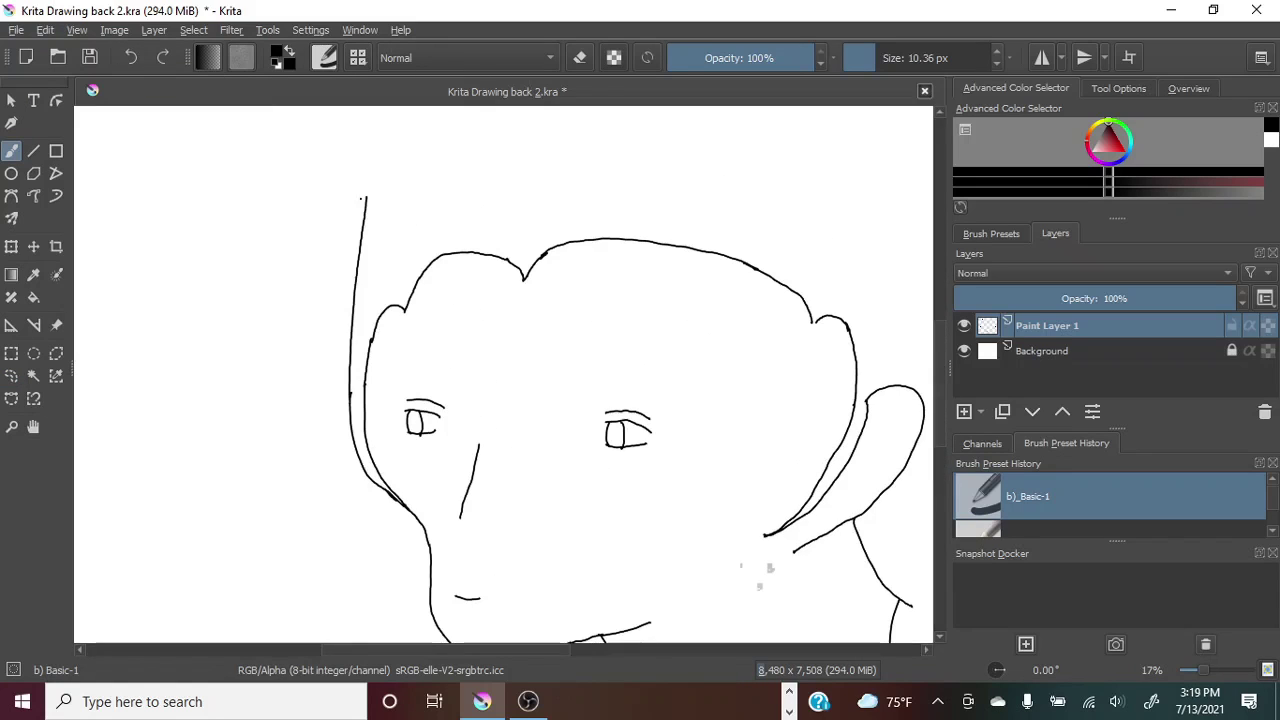
pyautogui.hotkey('ctrl', 'z')
# Cut the upper end of the outer line beside the forehead with a freehand selection and return to the brush.
pyautogui.click(11, 376)
pyautogui.click(45, 30)
pyautogui.moveTo(360, 398)
pyautogui.mouseDown()
pyautogui.moveTo(348, 328)
pyautogui.moveTo(355, 170)
pyautogui.mouseUp()
pyautogui.click(86, 96)
pyautogui.click(11, 151)
pyautogui.hotkey('ctrl', 'z')
pyautogui.hotkey('ctrl', 'z')
pyautogui.moveTo(349, 418); pyautogui.dragTo(343, 355)
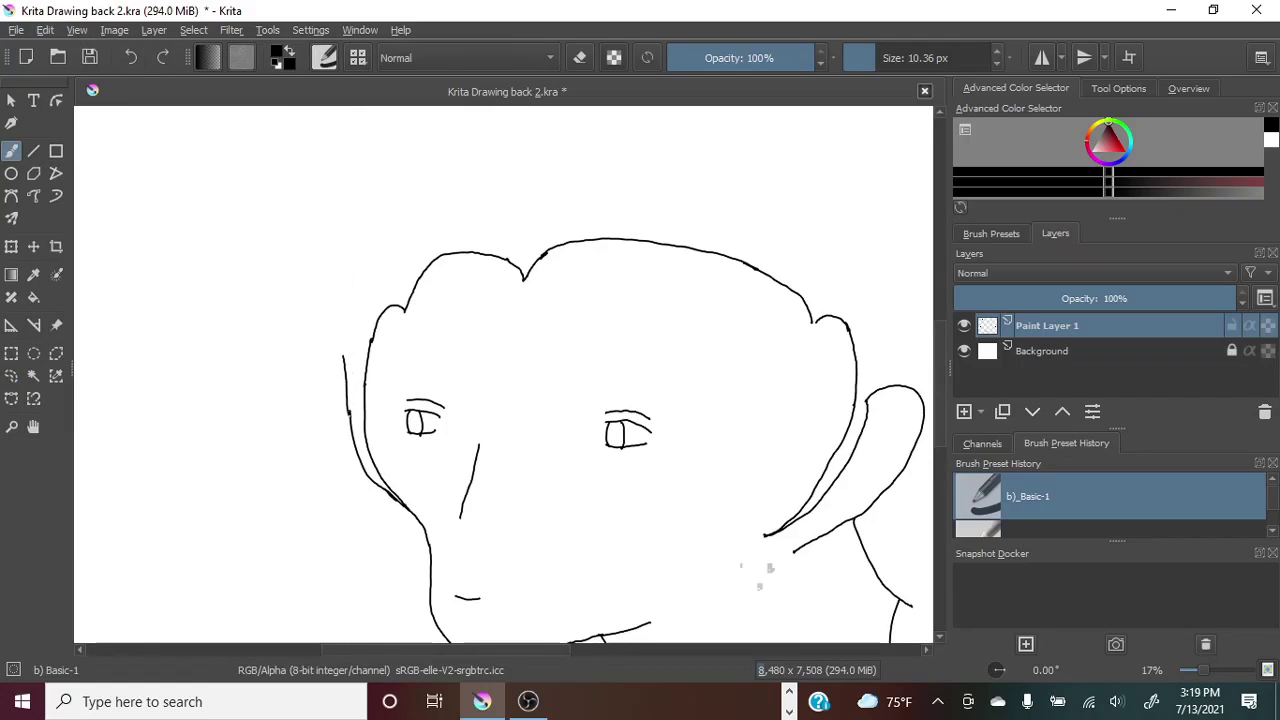
pyautogui.click(132, 57)
# Extend the outer line beside the forehead upward in joined strokes to about the height of the hairline.
pyautogui.moveTo(1203, 670); pyautogui.dragTo(1209, 670)
pyautogui.moveTo(936, 374); pyautogui.dragTo(936, 388)
pyautogui.moveTo(187, 253); pyautogui.dragTo(197, 358)
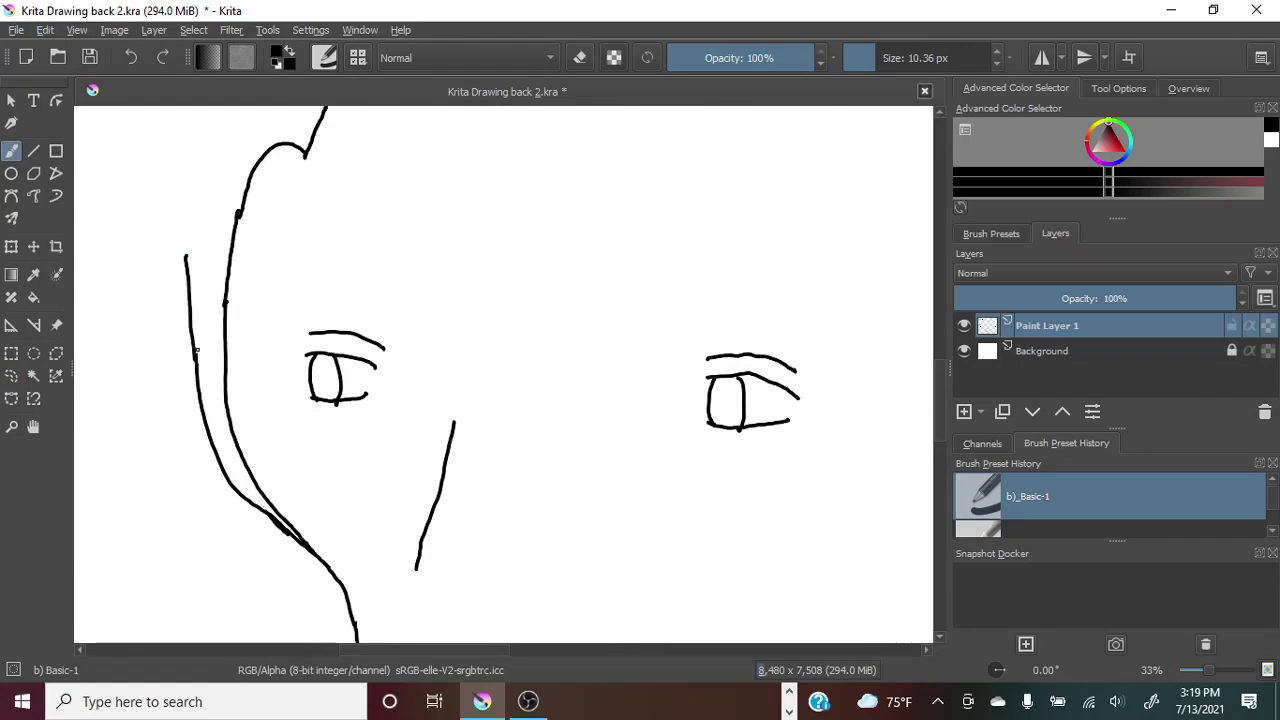
pyautogui.moveTo(937, 396); pyautogui.dragTo(937, 366)
pyautogui.moveTo(165, 309); pyautogui.dragTo(187, 462)
# Replace the outer line's topmost segment with a straight vertical stroke rising above the hairline.
pyautogui.moveTo(145, 204); pyautogui.dragTo(166, 317)
pyautogui.moveTo(1209, 670); pyautogui.dragTo(1203, 674)
pyautogui.click(132, 57)
pyautogui.moveTo(377, 354); pyautogui.dragTo(378, 237)
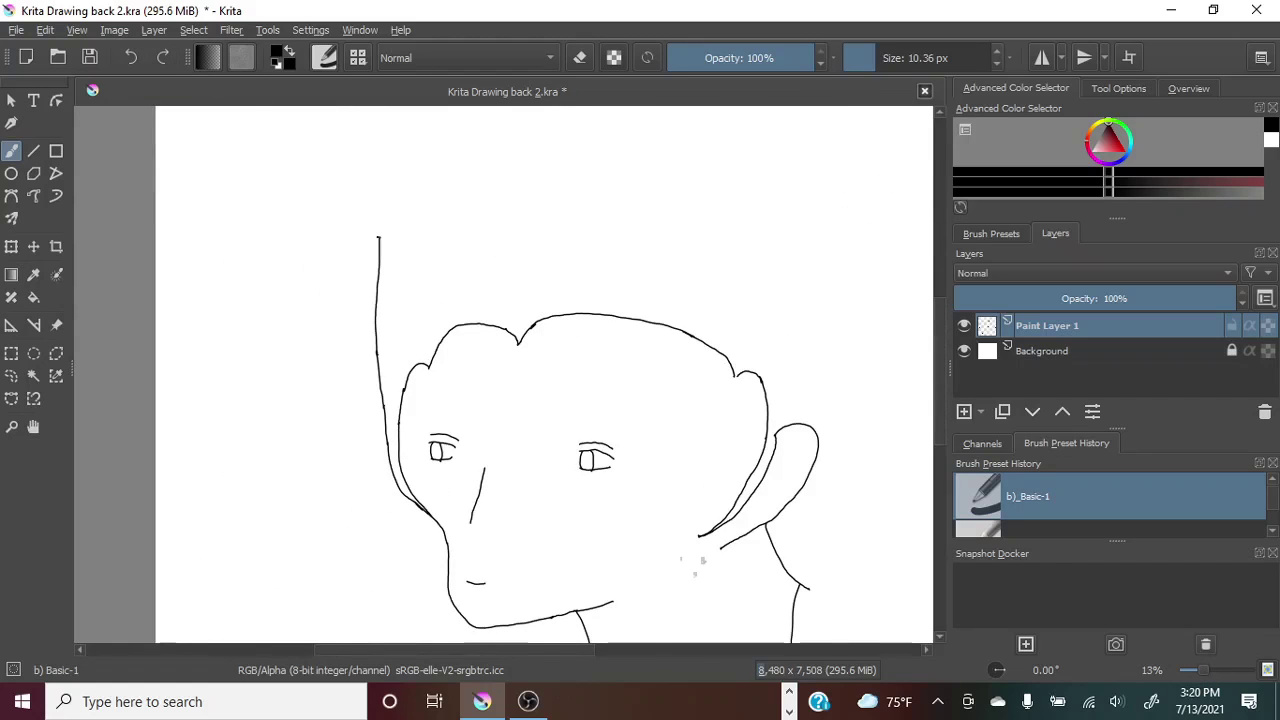
# Replace the vertical stroke beside the forehead with a hair outline that curves up and across above the head.
pyautogui.click(130, 57)
pyautogui.moveTo(614, 113); pyautogui.dragTo(377, 281)
pyautogui.hotkey('ctrl', '-')
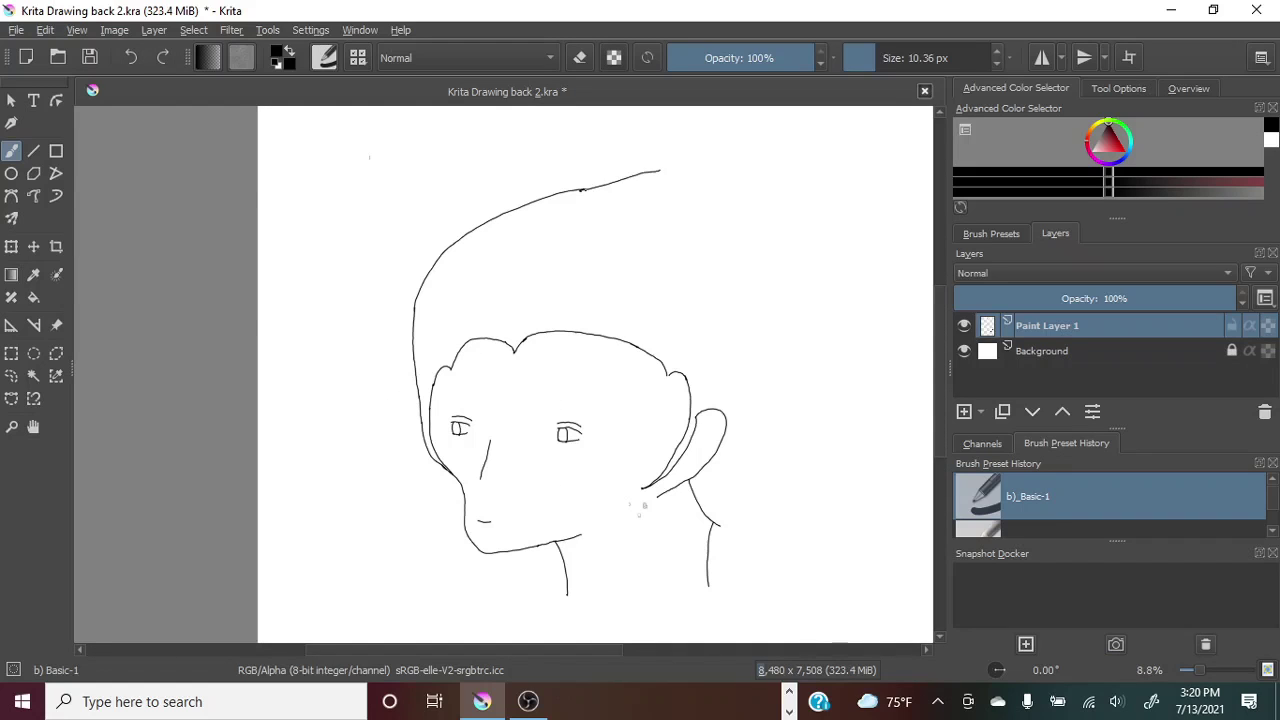
# Trim the end of the hair outline near the crown with a freehand selection and return to the brush.
pyautogui.click(131, 57)
pyautogui.click(11, 376)
pyautogui.moveTo(604, 180)
pyautogui.mouseDown()
pyautogui.moveTo(604, 195)
pyautogui.moveTo(612, 171)
pyautogui.moveTo(587, 185)
pyautogui.moveTo(670, 158)
pyautogui.mouseUp()
pyautogui.click(45, 30)
pyautogui.click(113, 88)
pyautogui.click(649, 156)
pyautogui.click(12, 151)
pyautogui.click(131, 57)
pyautogui.moveTo(747, 150); pyautogui.dragTo(902, 234)
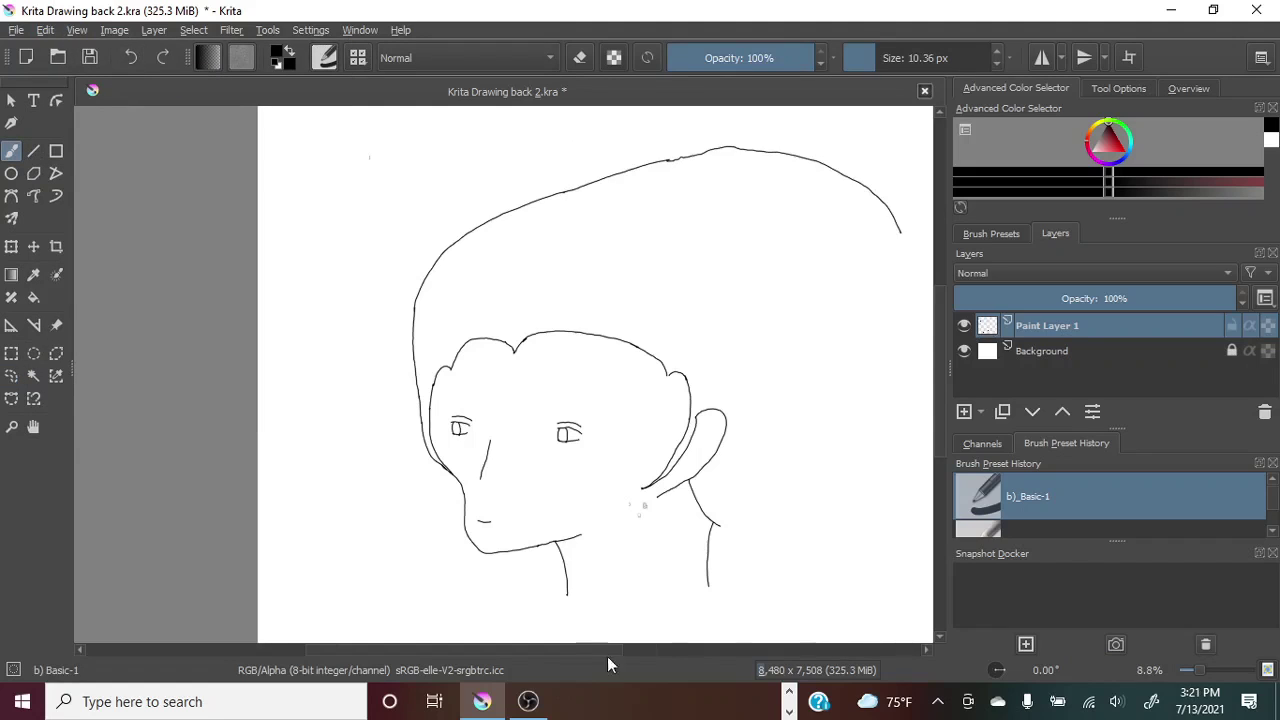
pyautogui.moveTo(608, 653); pyautogui.dragTo(651, 648)
pyautogui.click(133, 58)
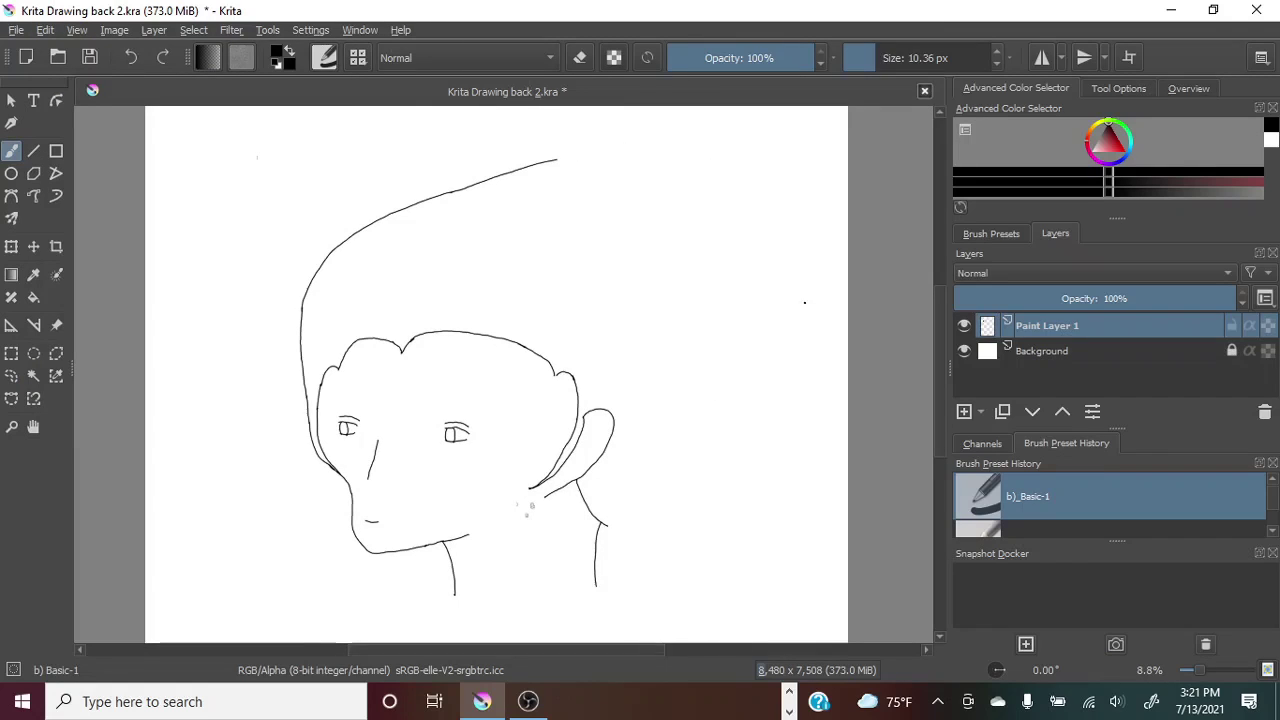
pyautogui.moveTo(556, 160)
pyautogui.mouseDown()
pyautogui.moveTo(731, 181)
pyautogui.moveTo(838, 593)
pyautogui.mouseUp()
pyautogui.click(132, 58)
pyautogui.moveTo(557, 160)
pyautogui.mouseDown()
pyautogui.moveTo(800, 262)
pyautogui.moveTo(806, 586)
pyautogui.mouseUp()
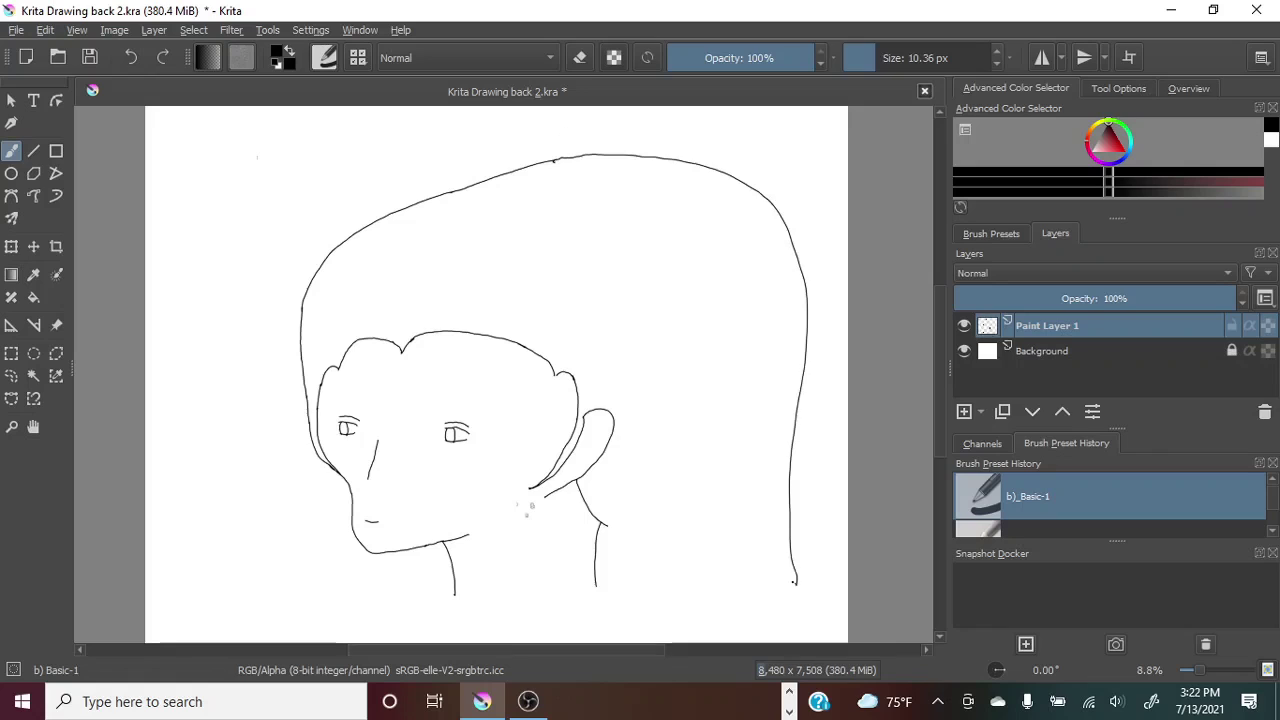
pyautogui.hotkey('ctrl', 'z')
pyautogui.moveTo(557, 160)
pyautogui.mouseDown()
pyautogui.moveTo(800, 240)
pyautogui.moveTo(796, 604)
pyautogui.mouseUp()
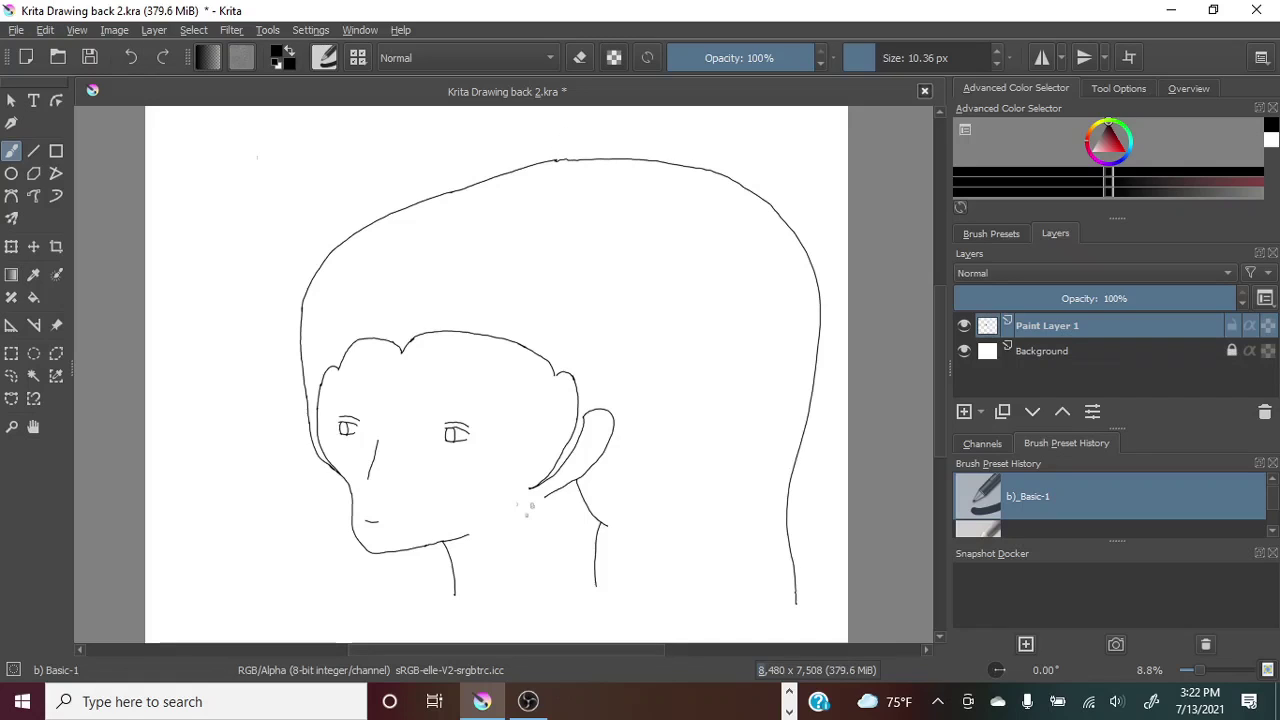
pyautogui.click(130, 57)
# Draw the hair's back outline from the crown down past the neck and replace its upper bend with a rounder curve.
pyautogui.moveTo(557, 160)
pyautogui.mouseDown()
pyautogui.moveTo(766, 178)
pyautogui.moveTo(765, 588)
pyautogui.mouseUp()
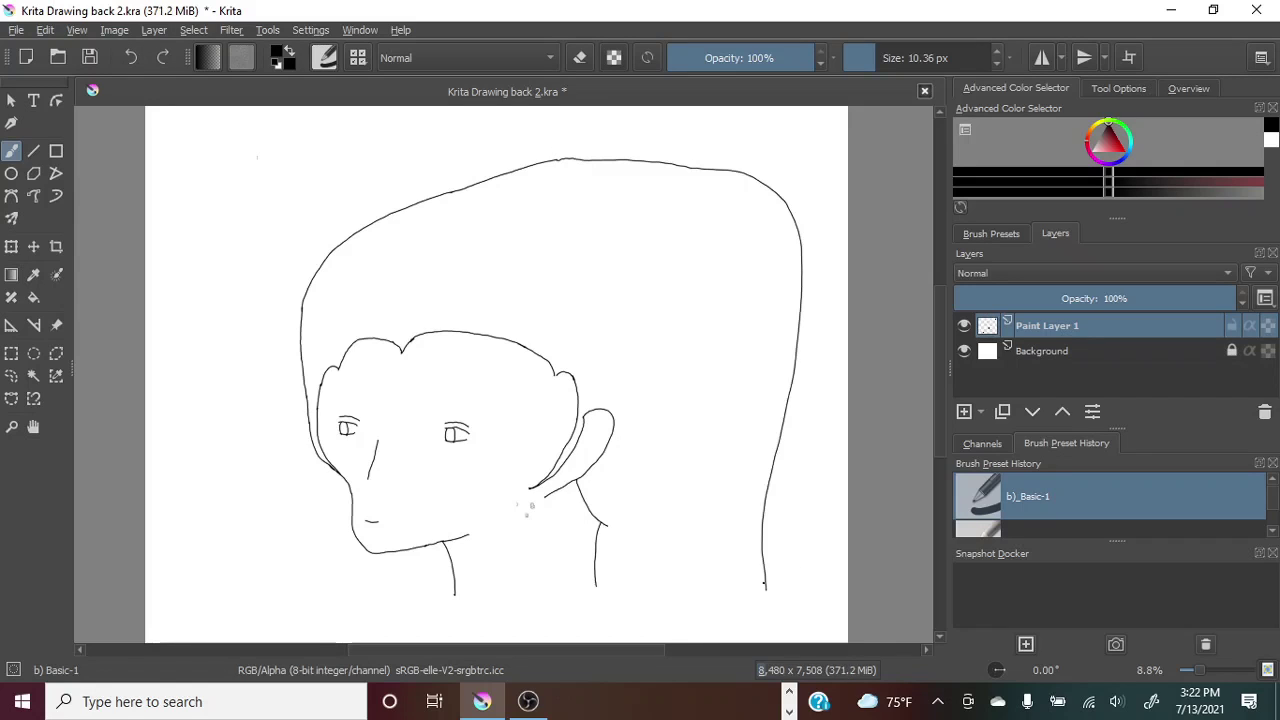
pyautogui.click(11, 376)
pyautogui.moveTo(822, 274)
pyautogui.mouseDown()
pyautogui.moveTo(598, 218)
pyautogui.moveTo(806, 279)
pyautogui.mouseUp()
pyautogui.click(45, 30)
pyautogui.click(92, 91)
pyautogui.click(11, 151)
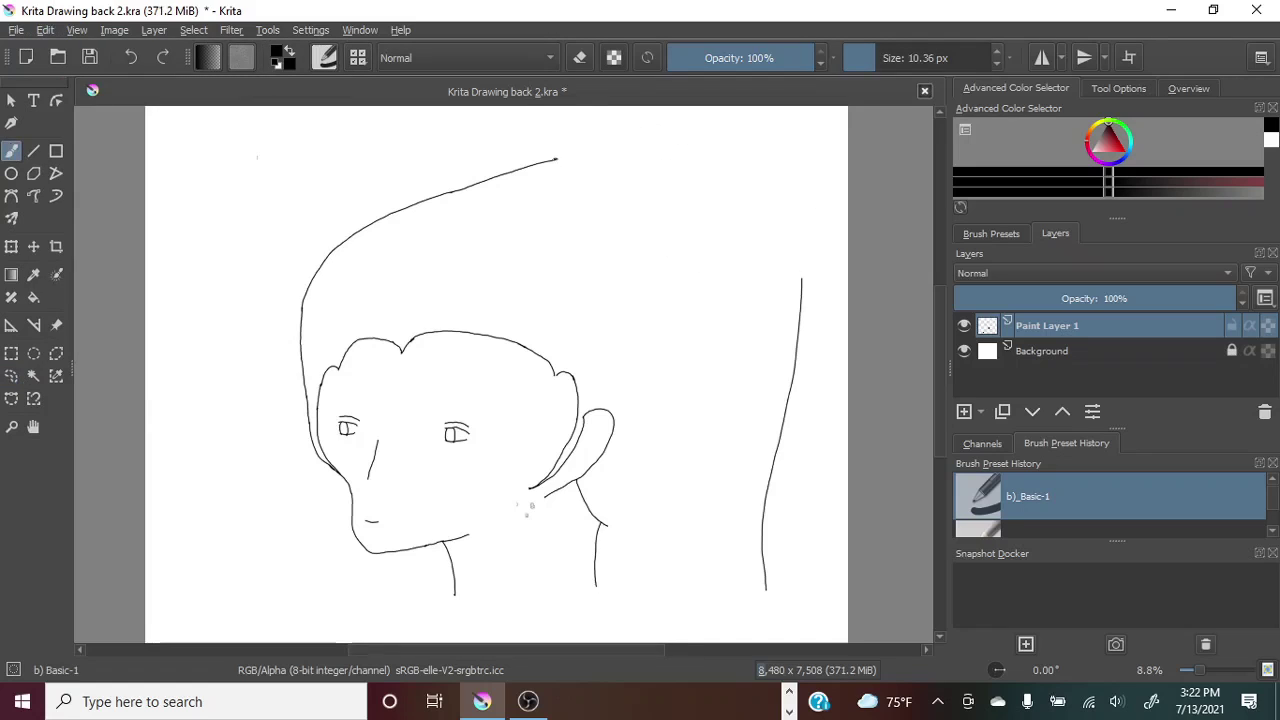
pyautogui.moveTo(557, 158); pyautogui.dragTo(796, 254)
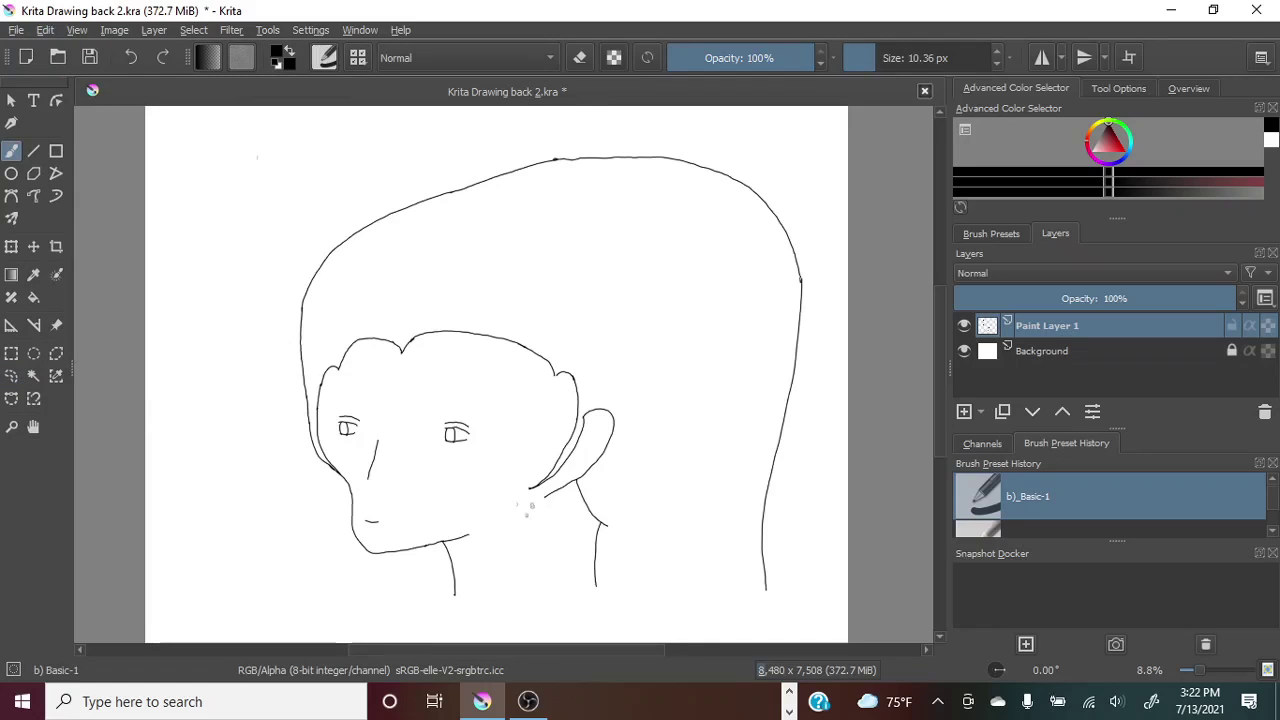
# Cut the hairline notch above the ear with a freehand selection, leaving a gap to redraw, and return to the brush.
pyautogui.scroll(-2, 934, 374)
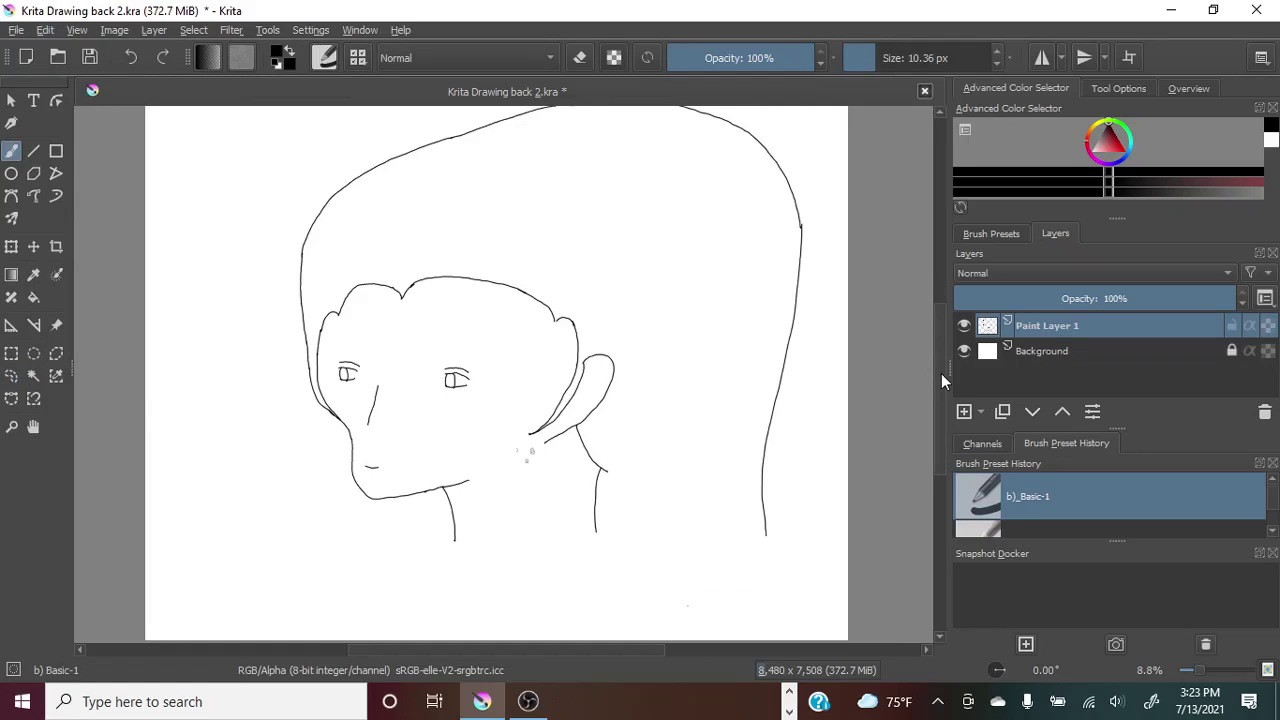
pyautogui.moveTo(1198, 670); pyautogui.dragTo(1206, 670)
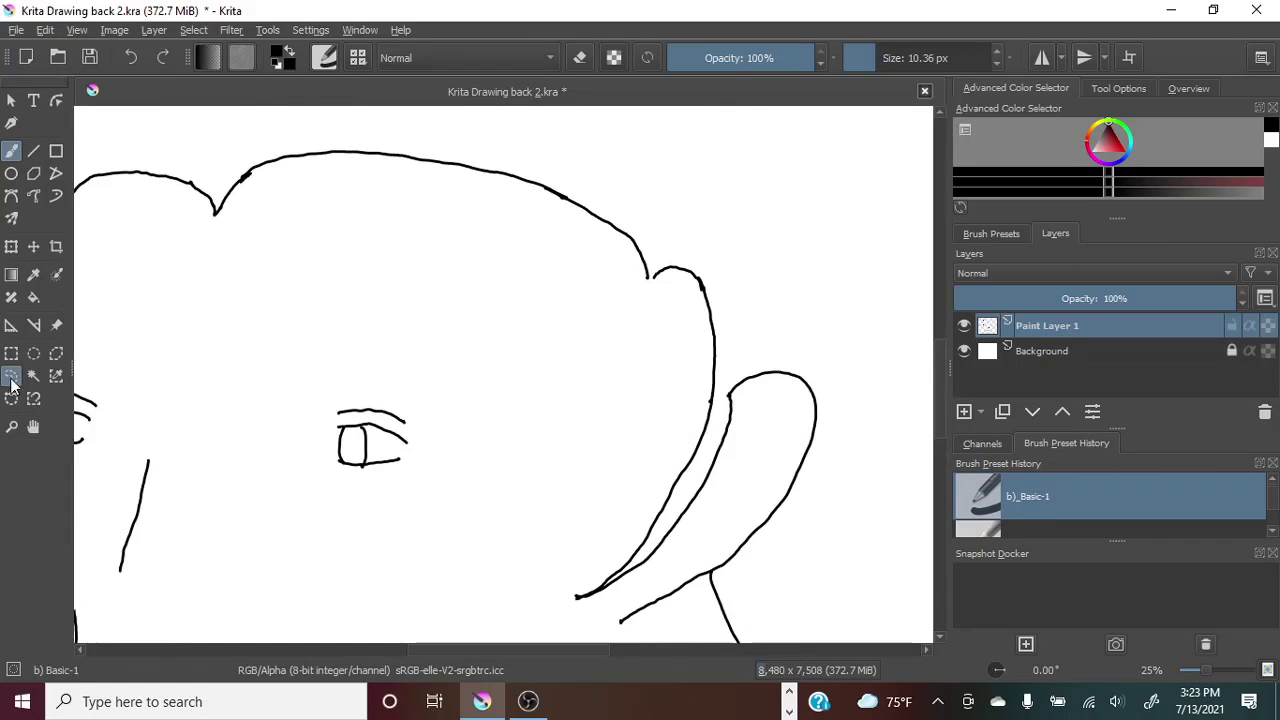
pyautogui.click(11, 377)
pyautogui.moveTo(714, 260); pyautogui.dragTo(708, 257)
pyautogui.click(45, 30)
pyautogui.click(93, 91)
pyautogui.click(11, 150)
pyautogui.hotkey('ctrl', 'shift', 'a')
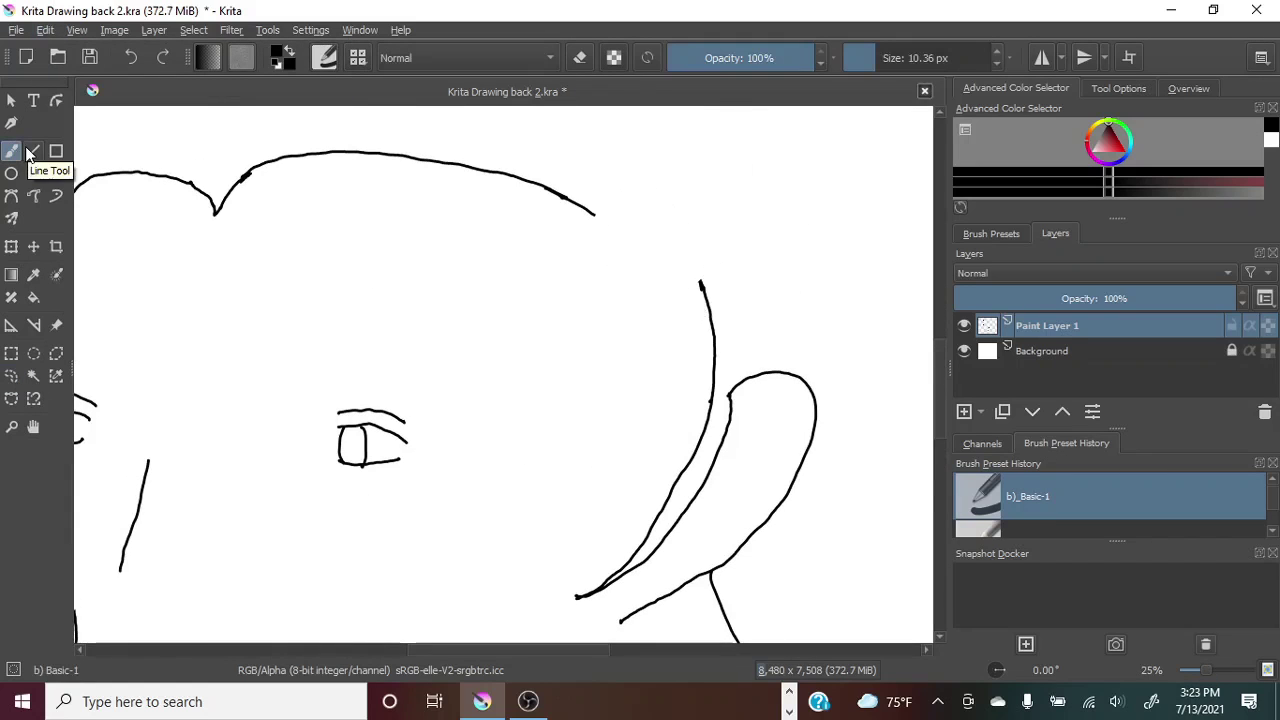
pyautogui.moveTo(614, 263); pyautogui.dragTo(700, 284)
pyautogui.moveTo(594, 214); pyautogui.dragTo(616, 263)
pyautogui.moveTo(1206, 670); pyautogui.dragTo(1197, 670)
pyautogui.click(131, 57)
pyautogui.click(131, 57)
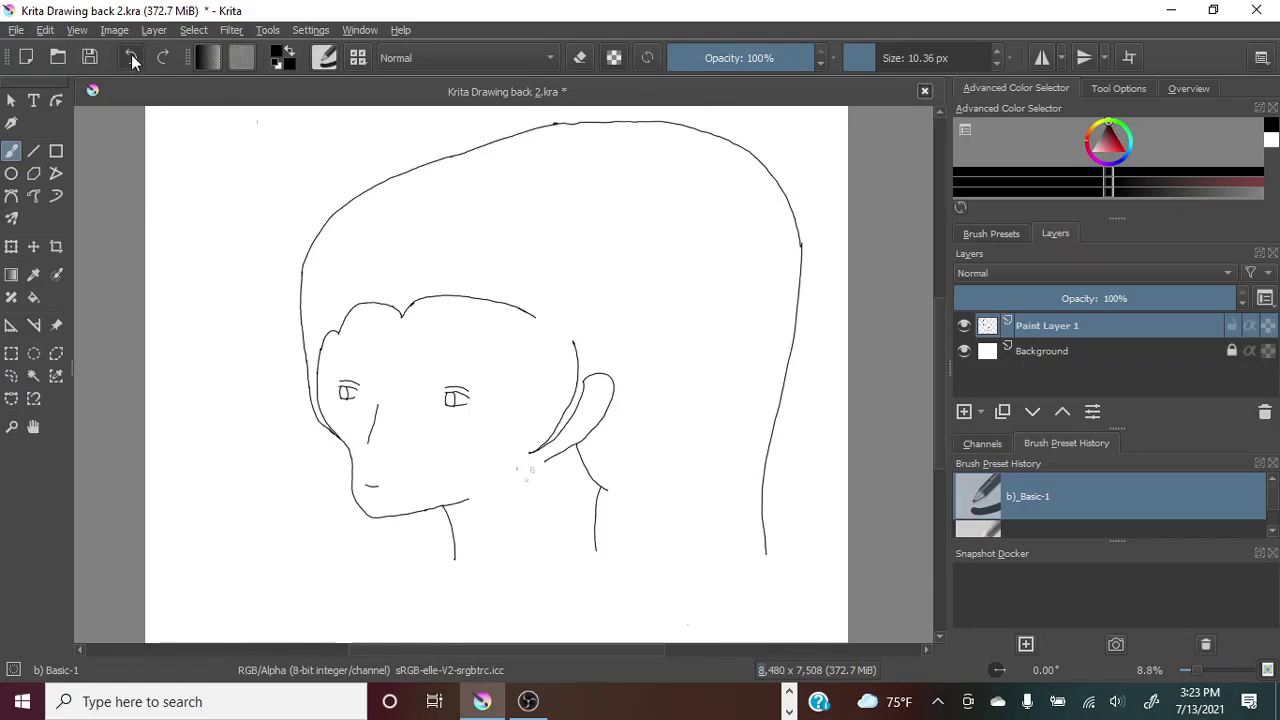
pyautogui.click(163, 57)
pyautogui.click(163, 57)
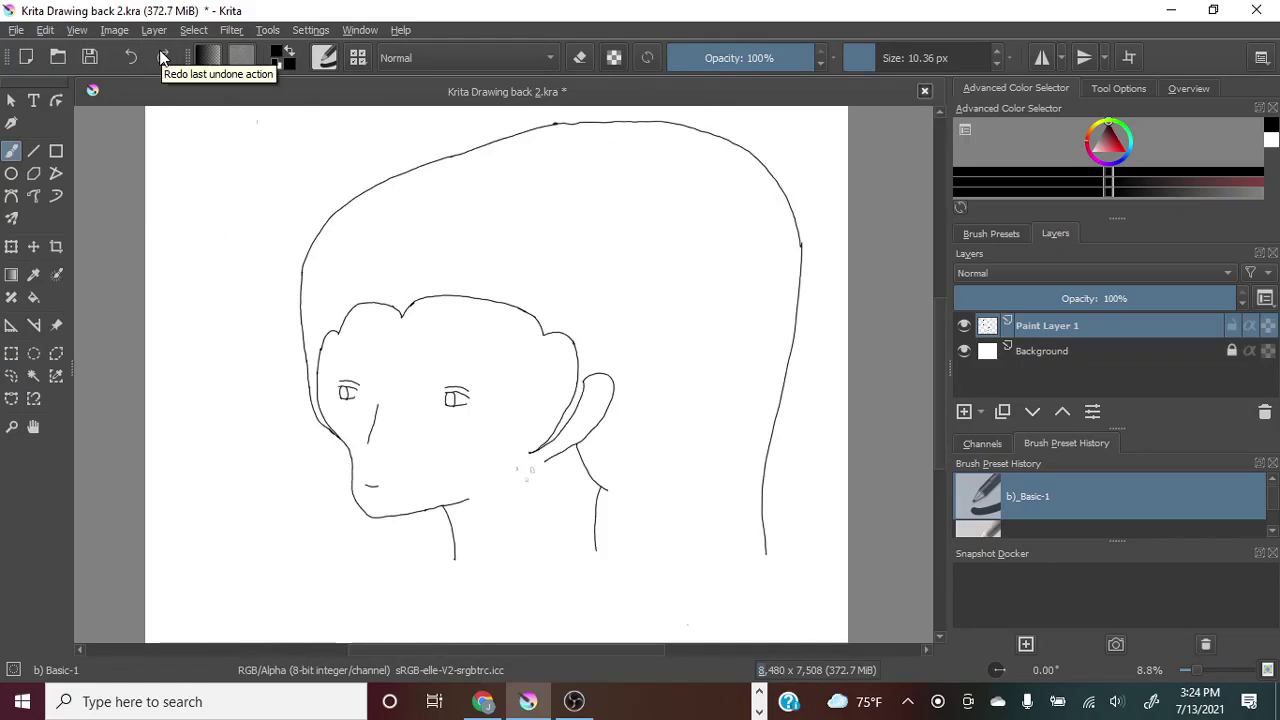
pyautogui.click(131, 57)
pyautogui.click(131, 57)
# Redraw the hairline above the ear with two strokes meeting in a shallower notch, comparing it with undo and redo.
pyautogui.moveTo(1197, 670); pyautogui.dragTo(1208, 670)
pyautogui.moveTo(941, 360); pyautogui.dragTo(941, 344)
pyautogui.moveTo(628, 344); pyautogui.dragTo(702, 375)
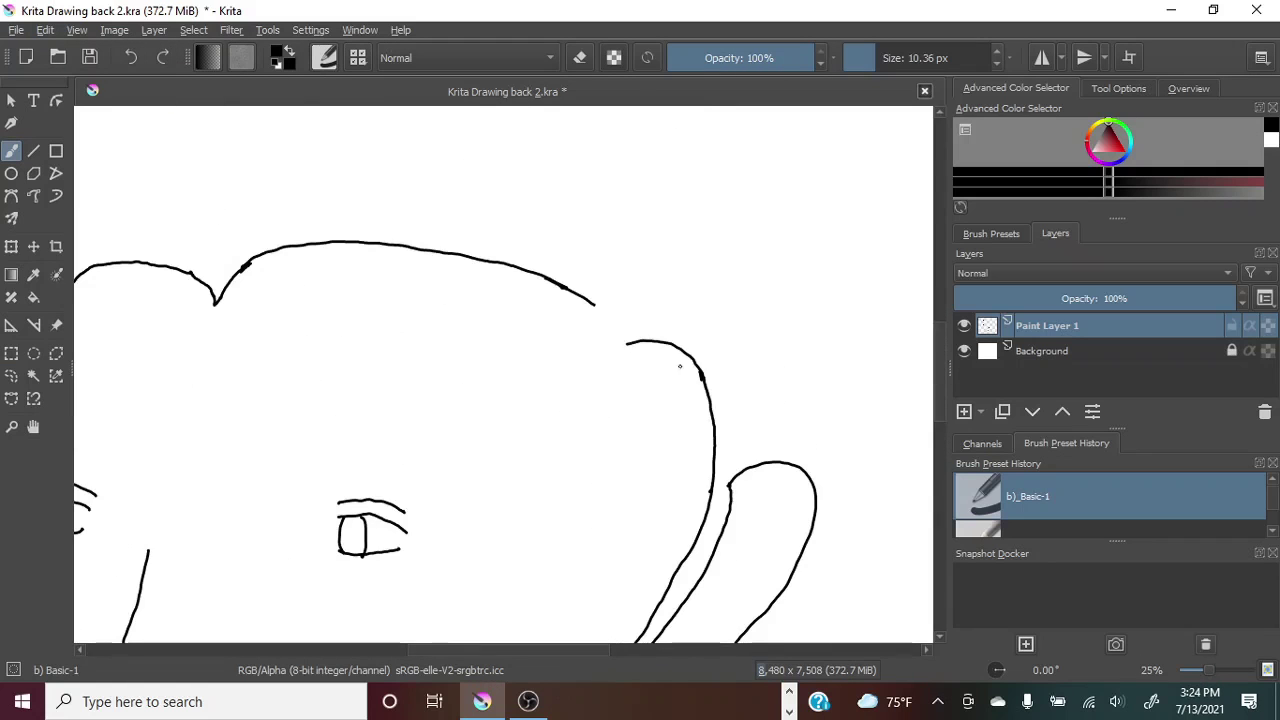
pyautogui.moveTo(594, 304); pyautogui.dragTo(628, 344)
pyautogui.click(131, 57)
pyautogui.click(131, 57)
pyautogui.click(163, 57)
pyautogui.click(163, 57)
pyautogui.moveTo(1208, 670); pyautogui.dragTo(1198, 670)
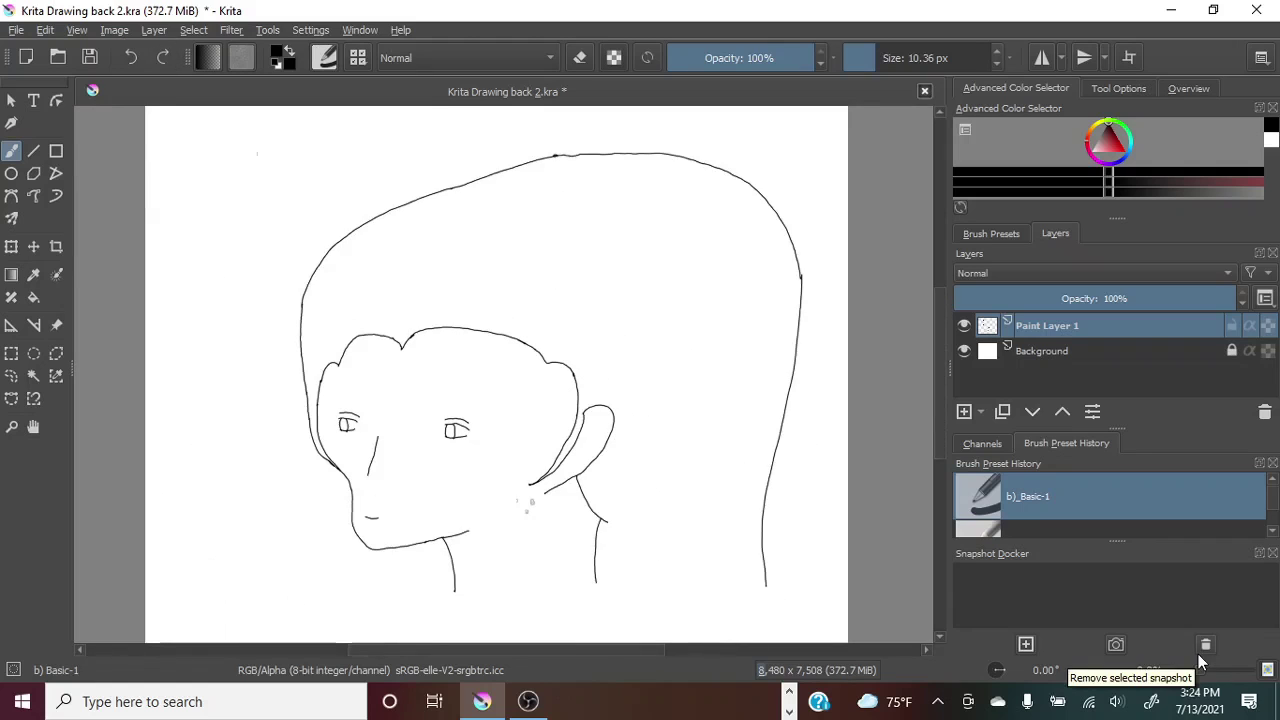
pyautogui.click(131, 57)
pyautogui.click(163, 57)
# Trim the overlap at the redrawn hairline notch with a freehand selection and return to the brush.
pyautogui.moveTo(1198, 670); pyautogui.dragTo(1209, 670)
pyautogui.click(11, 376)
pyautogui.click(45, 30)
pyautogui.moveTo(672, 328)
pyautogui.mouseDown()
pyautogui.moveTo(649, 335)
pyautogui.moveTo(627, 285)
pyautogui.mouseUp()
pyautogui.click(64, 101)
pyautogui.click(11, 151)
pyautogui.moveTo(1209, 670); pyautogui.dragTo(1197, 669)
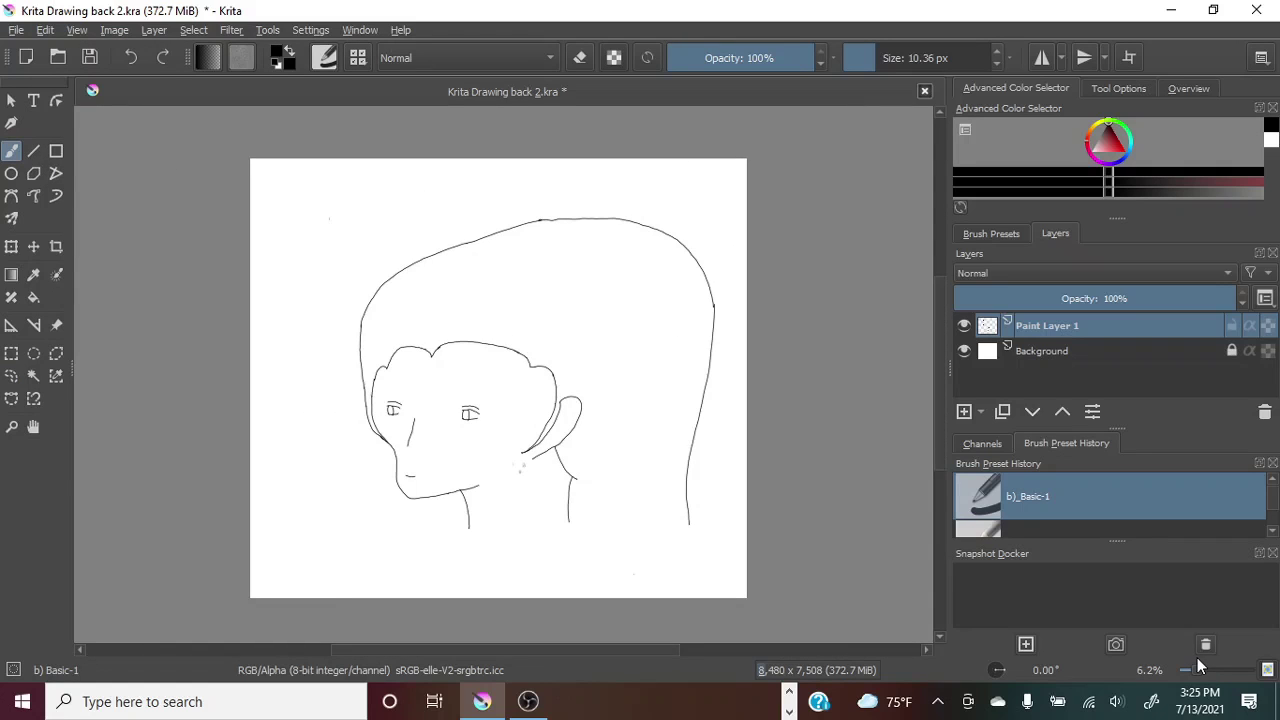
# Draw the shoulder line from the back of the neck out to the canvas edge, undoing unsatisfactory strokes.
pyautogui.moveTo(619, 556); pyautogui.dragTo(748, 582)
pyautogui.click(131, 57)
pyautogui.moveTo(1198, 670); pyautogui.dragTo(1201, 670)
pyautogui.moveTo(938, 348); pyautogui.dragTo(935, 376)
pyautogui.moveTo(597, 492)
pyautogui.mouseDown()
pyautogui.moveTo(848, 582)
pyautogui.moveTo(613, 517)
pyautogui.moveTo(847, 573)
pyautogui.moveTo(873, 592)
pyautogui.moveTo(862, 541)
pyautogui.moveTo(850, 572)
pyautogui.mouseUp()
pyautogui.click(131, 57)
# Cut the stray end of the back shoulder line at the canvas edge with a freehand selection and return to the brush.
pyautogui.click(13, 376)
pyautogui.click(45, 30)
pyautogui.click(98, 91)
pyautogui.click(817, 426)
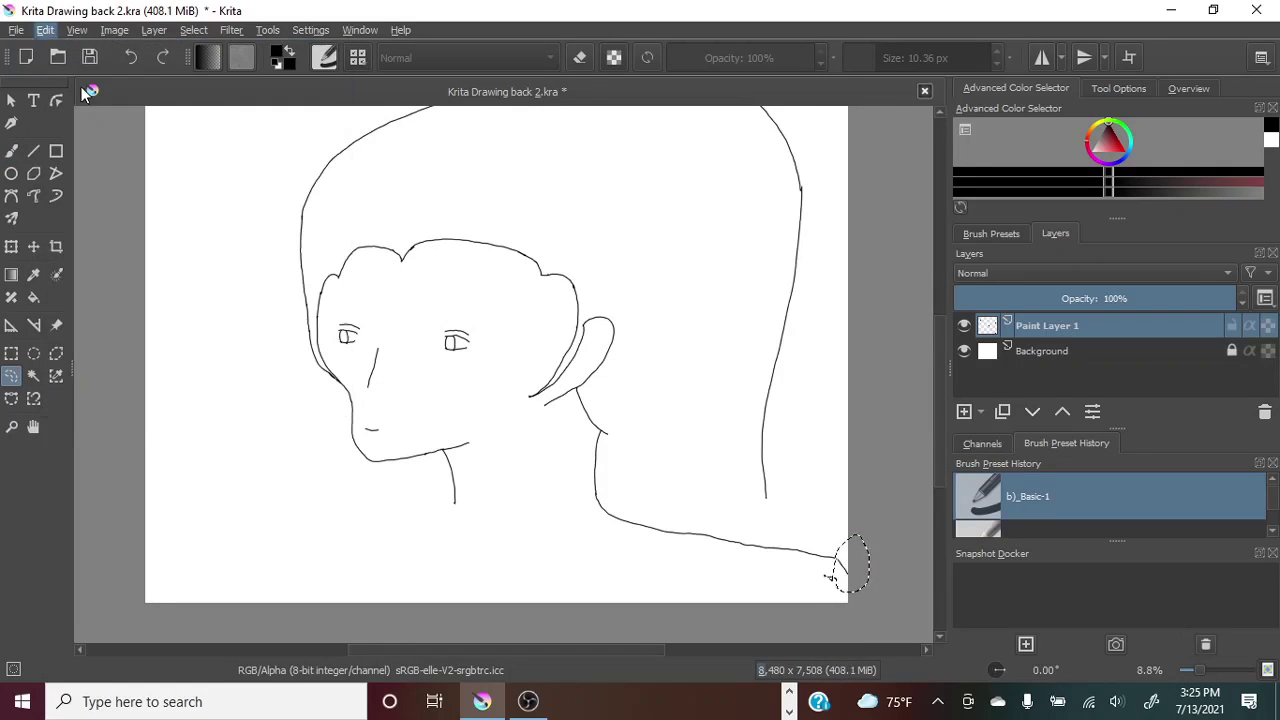
pyautogui.press('Delete')
pyautogui.click(11, 151)
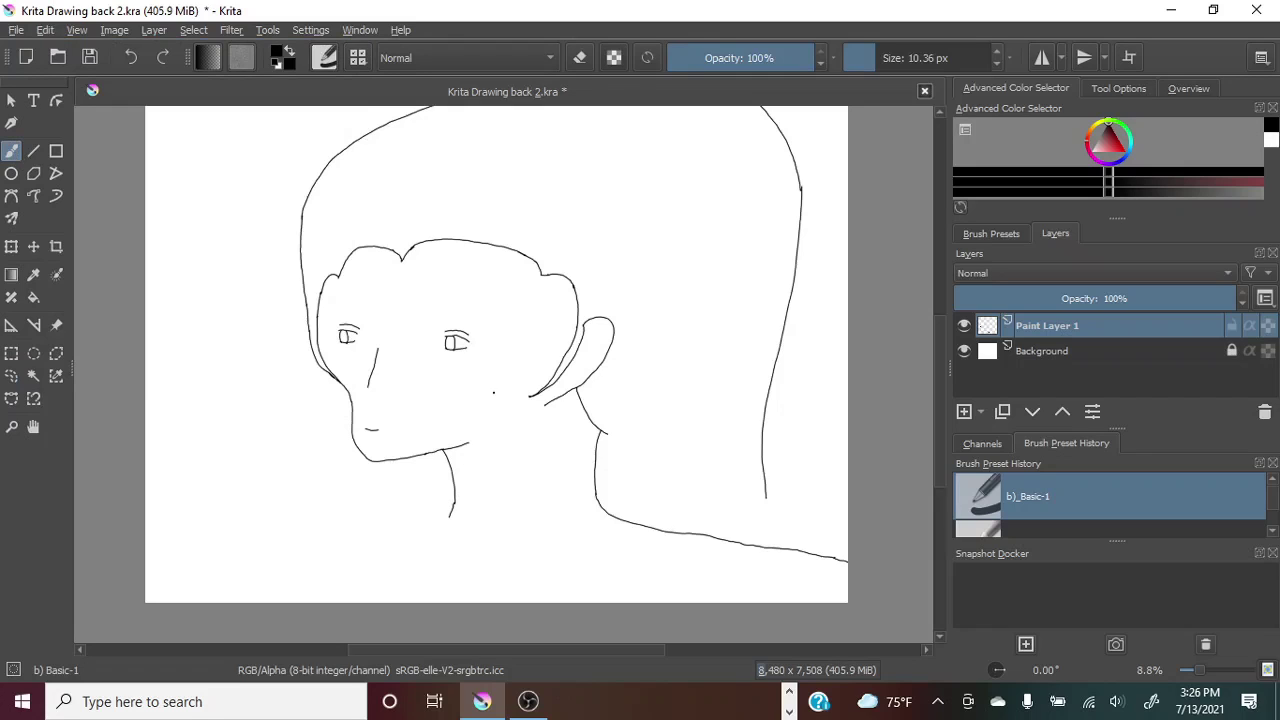
pyautogui.moveTo(454, 478)
pyautogui.mouseDown()
pyautogui.moveTo(335, 463)
pyautogui.moveTo(148, 470)
pyautogui.mouseUp()
pyautogui.hotkey('ctrl', 'z')
pyautogui.moveTo(452, 478)
pyautogui.mouseDown()
pyautogui.moveTo(191, 455)
pyautogui.moveTo(146, 490)
pyautogui.mouseUp()
pyautogui.hotkey('ctrl', 'z')
# Draw the front shoulder line from the neck to the canvas edge and delete its outer portion with a freehand selection.
pyautogui.moveTo(452, 478); pyautogui.dragTo(146, 469)
pyautogui.click(11, 376)
pyautogui.moveTo(278, 490)
pyautogui.mouseDown()
pyautogui.moveTo(150, 440)
pyautogui.moveTo(278, 495)
pyautogui.mouseUp()
pyautogui.press('Delete')
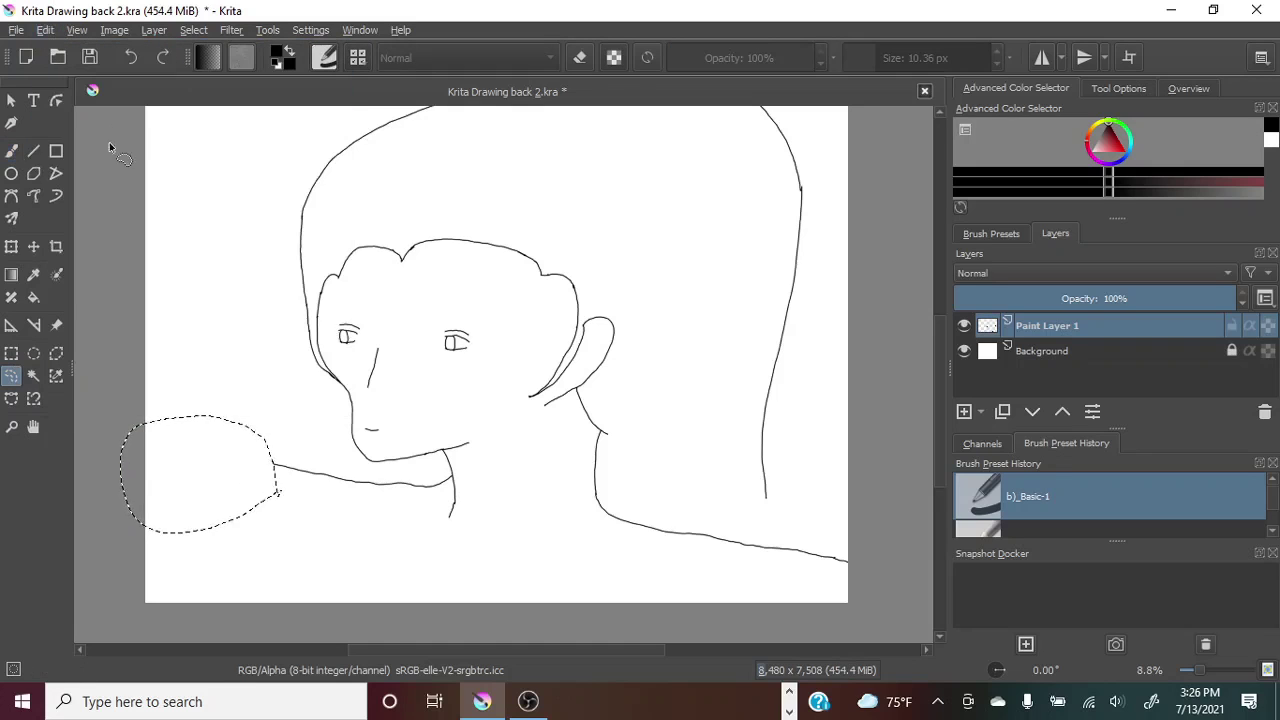
pyautogui.click(11, 151)
pyautogui.click(11, 376)
pyautogui.click(221, 308)
pyautogui.click(11, 151)
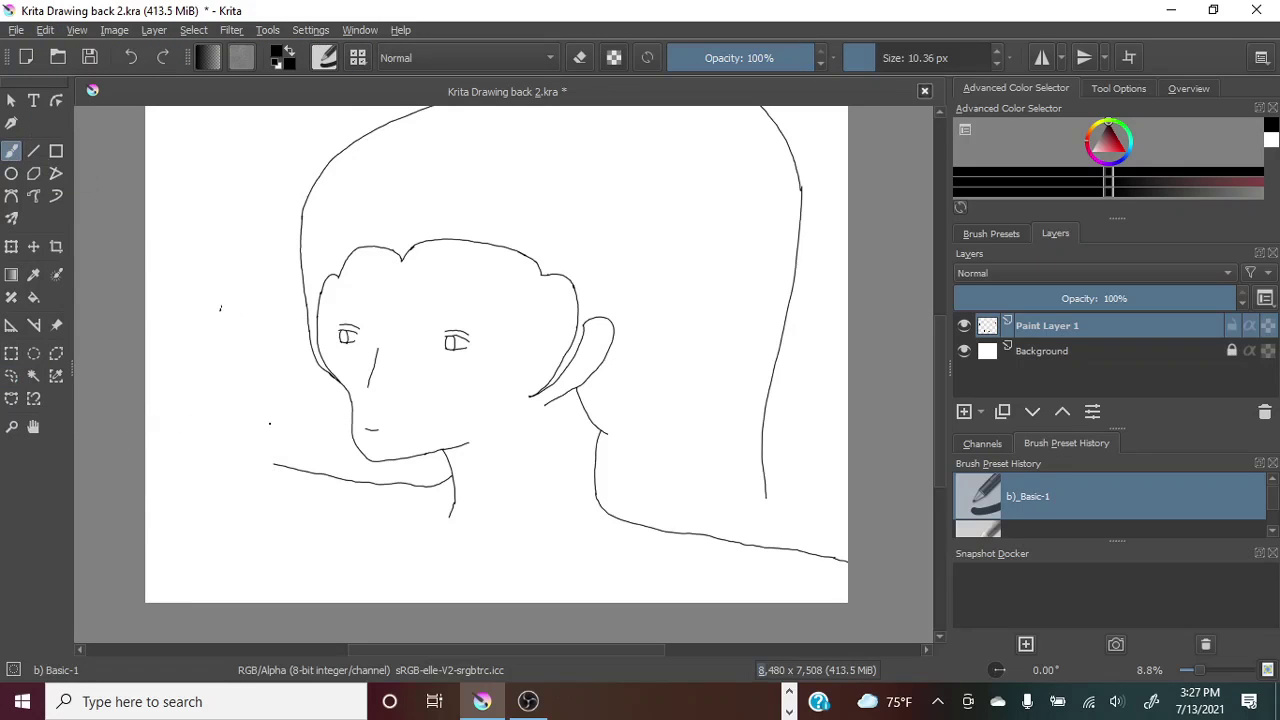
# Complete the front shoulder with a rounded stroke curving down to the canvas edge, undoing the flatter attempt.
pyautogui.moveTo(273, 463); pyautogui.dragTo(149, 492)
pyautogui.hotkey('ctrl', 'z')
pyautogui.moveTo(273, 463)
pyautogui.mouseDown()
pyautogui.moveTo(224, 466)
pyautogui.moveTo(145, 529)
pyautogui.moveTo(166, 494)
pyautogui.moveTo(146, 548)
pyautogui.mouseUp()
pyautogui.hotkey('ctrl', 'z')
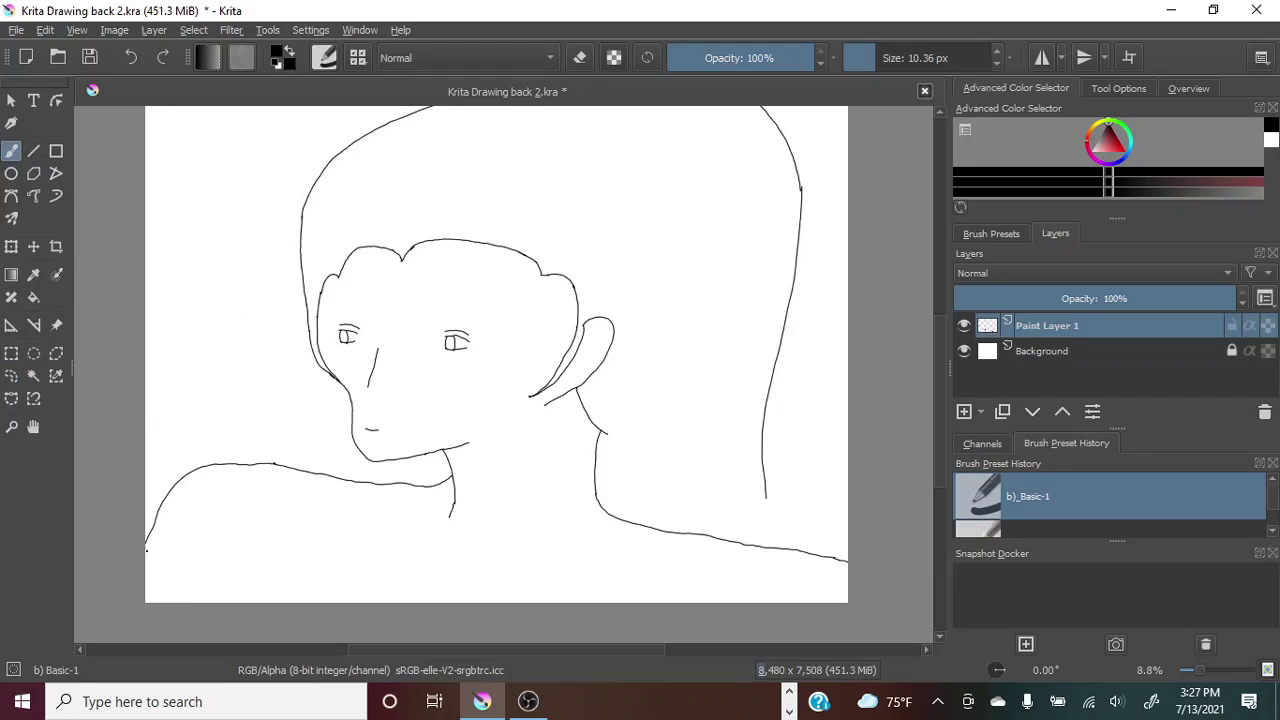
# Extend the back hair outline down to the shoulder and draw a wider second curve outside the front hair outline.
pyautogui.moveTo(765, 496); pyautogui.dragTo(782, 549)
pyautogui.moveTo(942, 430); pyautogui.dragTo(942, 402)
pyautogui.moveTo(556, 146); pyautogui.dragTo(286, 330)
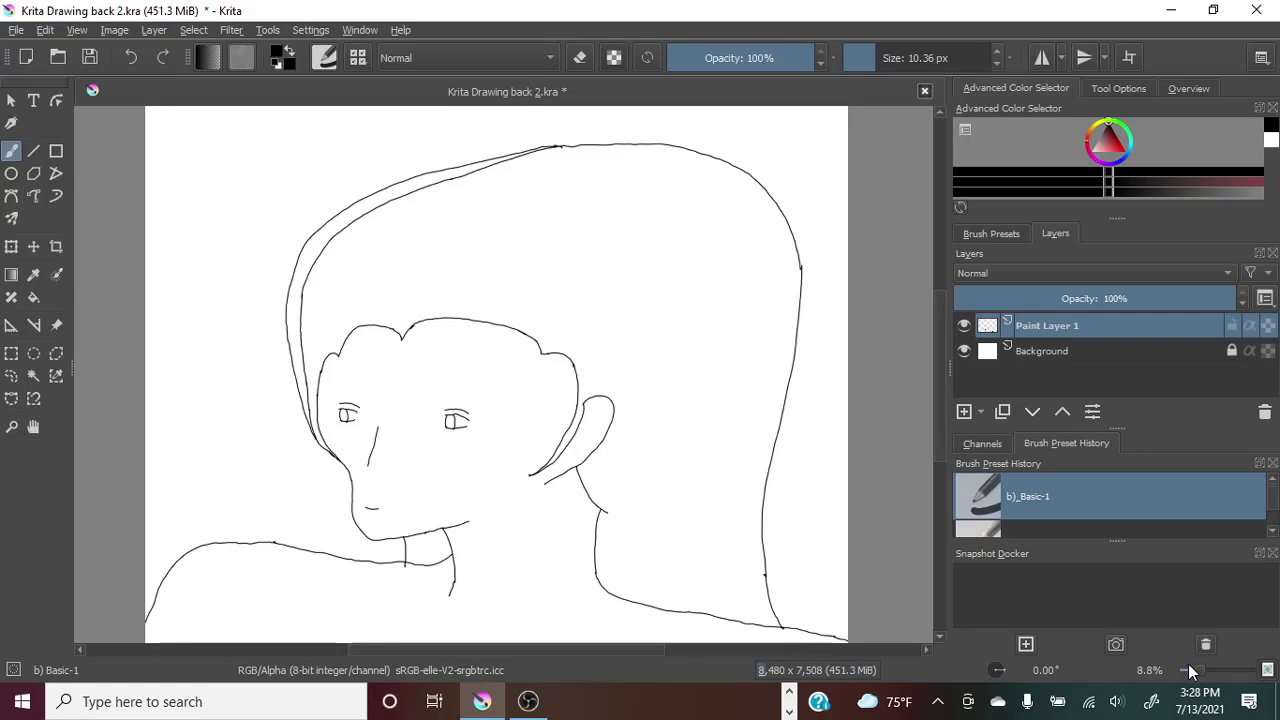
# Clear the inner duplicate line of the front hair outline inside a freehand selection.
pyautogui.moveTo(1199, 671); pyautogui.dragTo(1204, 671)
pyautogui.click(11, 376)
pyautogui.moveTo(237, 333)
pyautogui.mouseDown()
pyautogui.moveTo(256, 186)
pyautogui.moveTo(245, 318)
pyautogui.mouseUp()
pyautogui.click(45, 30)
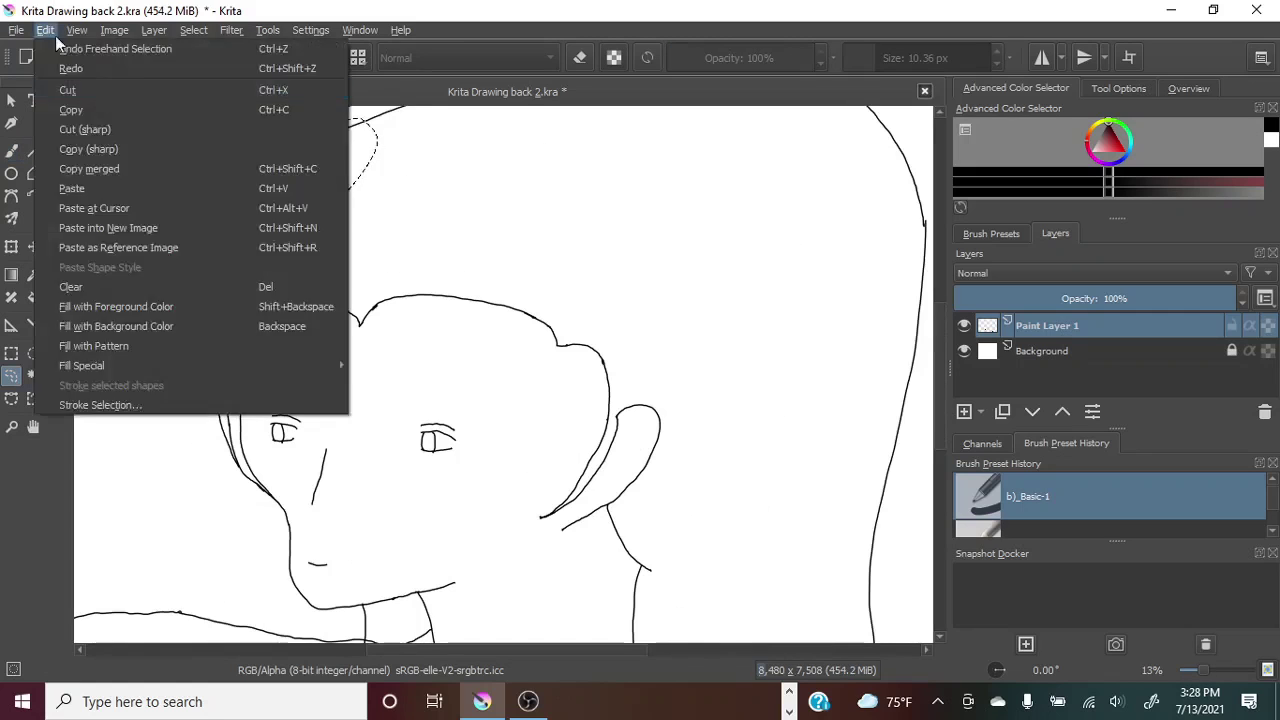
pyautogui.click(71, 286)
# Clear the remaining inner duplicate line near the crown with another freehand selection, and deselect.
pyautogui.moveTo(940, 390); pyautogui.dragTo(939, 362)
pyautogui.moveTo(583, 131)
pyautogui.mouseDown()
pyautogui.moveTo(495, 152)
pyautogui.moveTo(583, 132)
pyautogui.mouseUp()
pyautogui.click(45, 30)
pyautogui.click(71, 286)
pyautogui.click(735, 189)
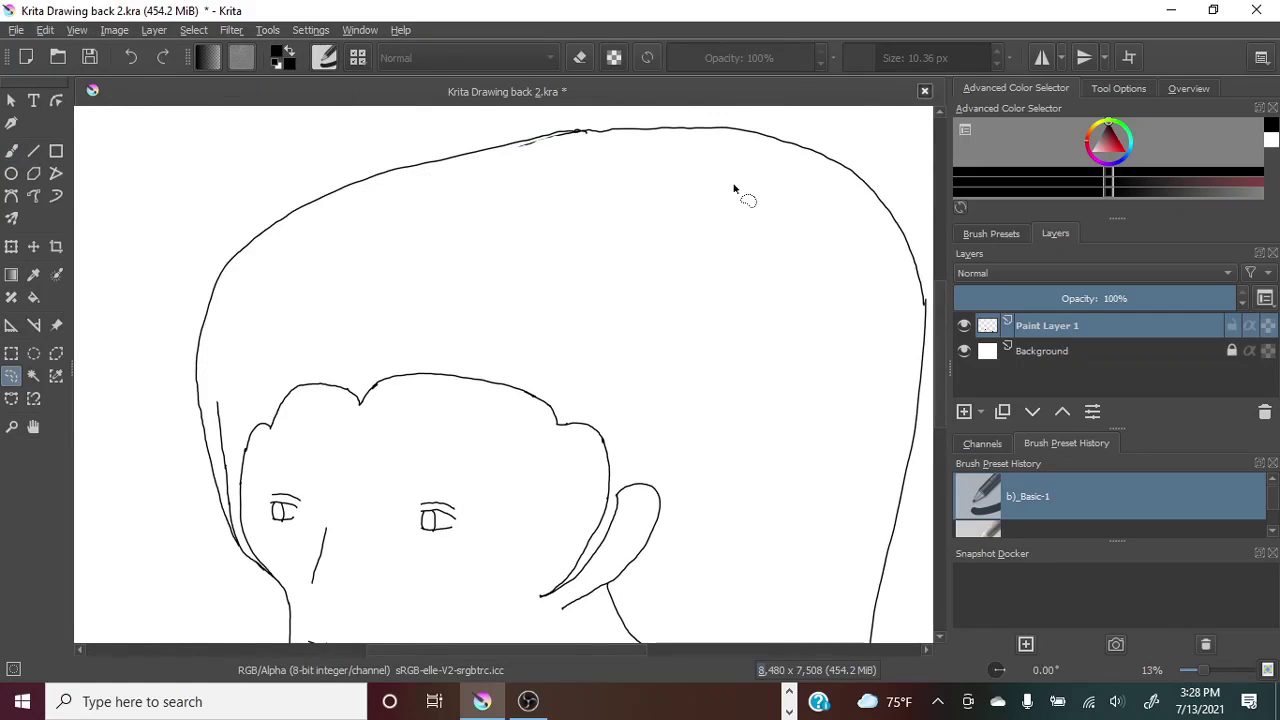
# Redraw the inner hair line beside the face in joined brush strokes up to the outer hair outline.
pyautogui.moveTo(938, 389); pyautogui.dragTo(935, 404)
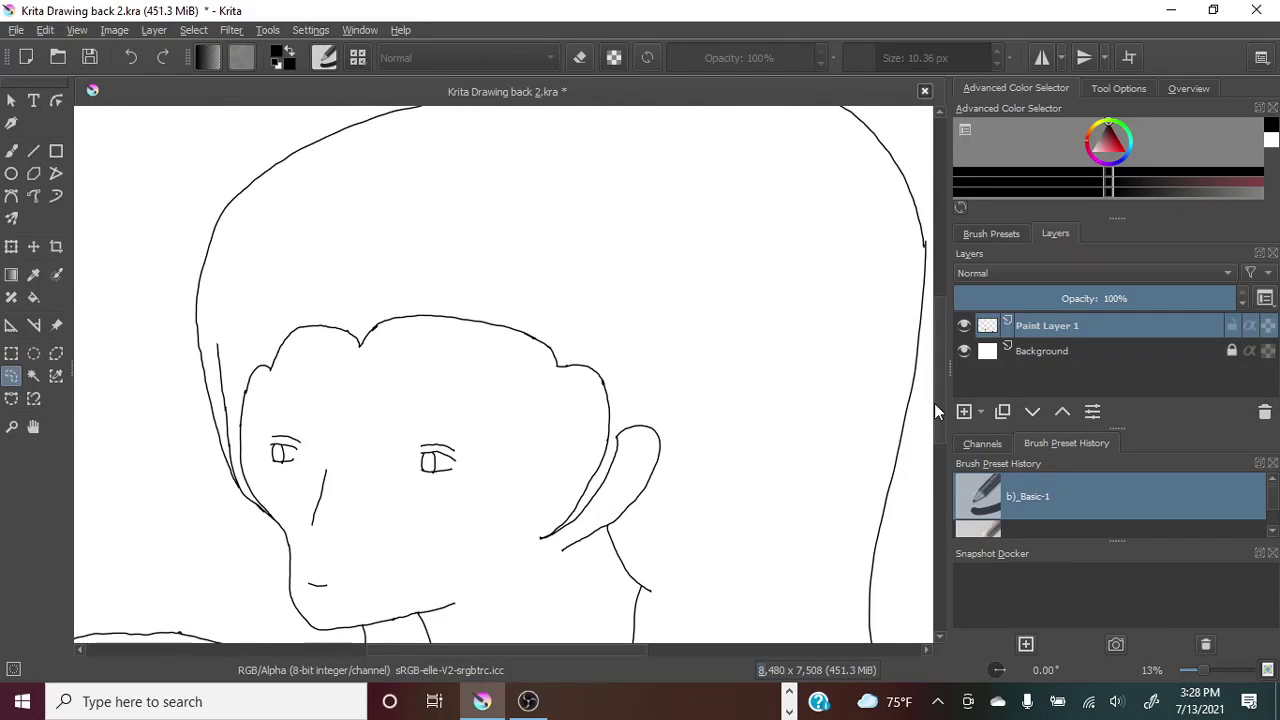
pyautogui.moveTo(1203, 671); pyautogui.dragTo(1205, 671)
pyautogui.moveTo(936, 370); pyautogui.dragTo(936, 407)
pyautogui.moveTo(505, 650); pyautogui.dragTo(479, 650)
pyautogui.moveTo(1205, 670); pyautogui.dragTo(1209, 670)
pyautogui.moveTo(470, 650); pyautogui.dragTo(422, 650)
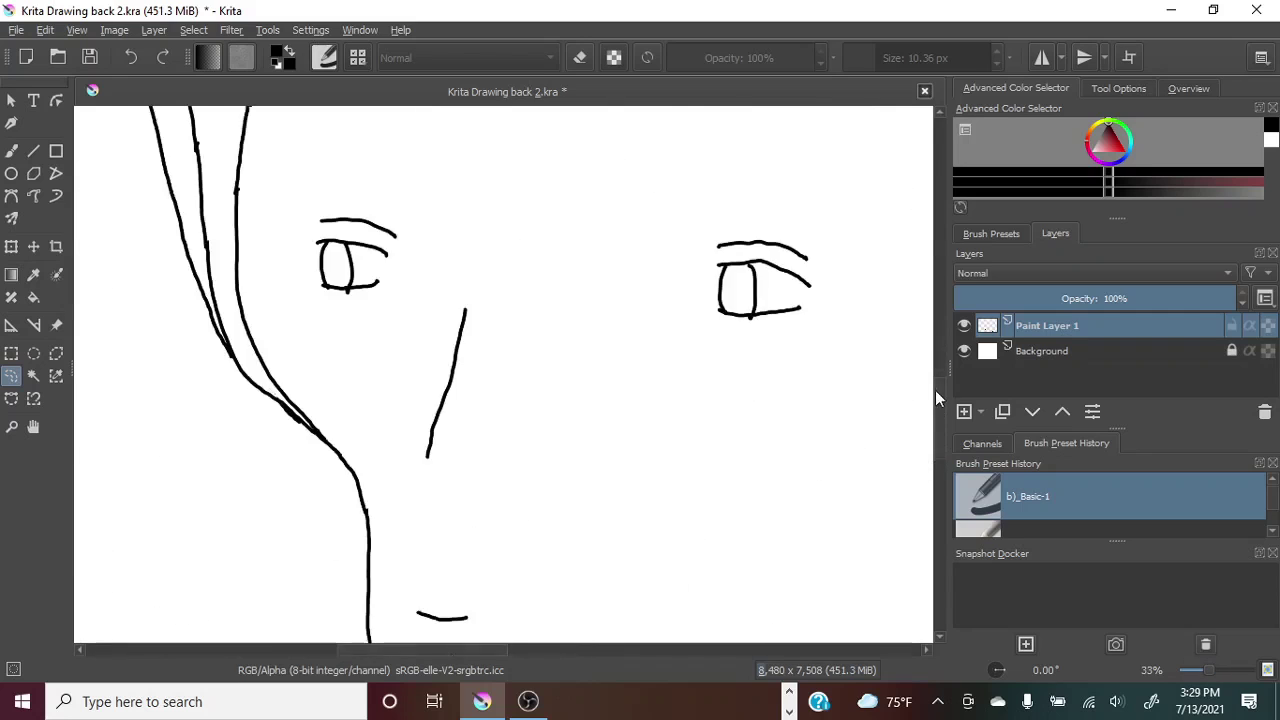
pyautogui.moveTo(936, 394); pyautogui.dragTo(938, 360)
pyautogui.click(11, 151)
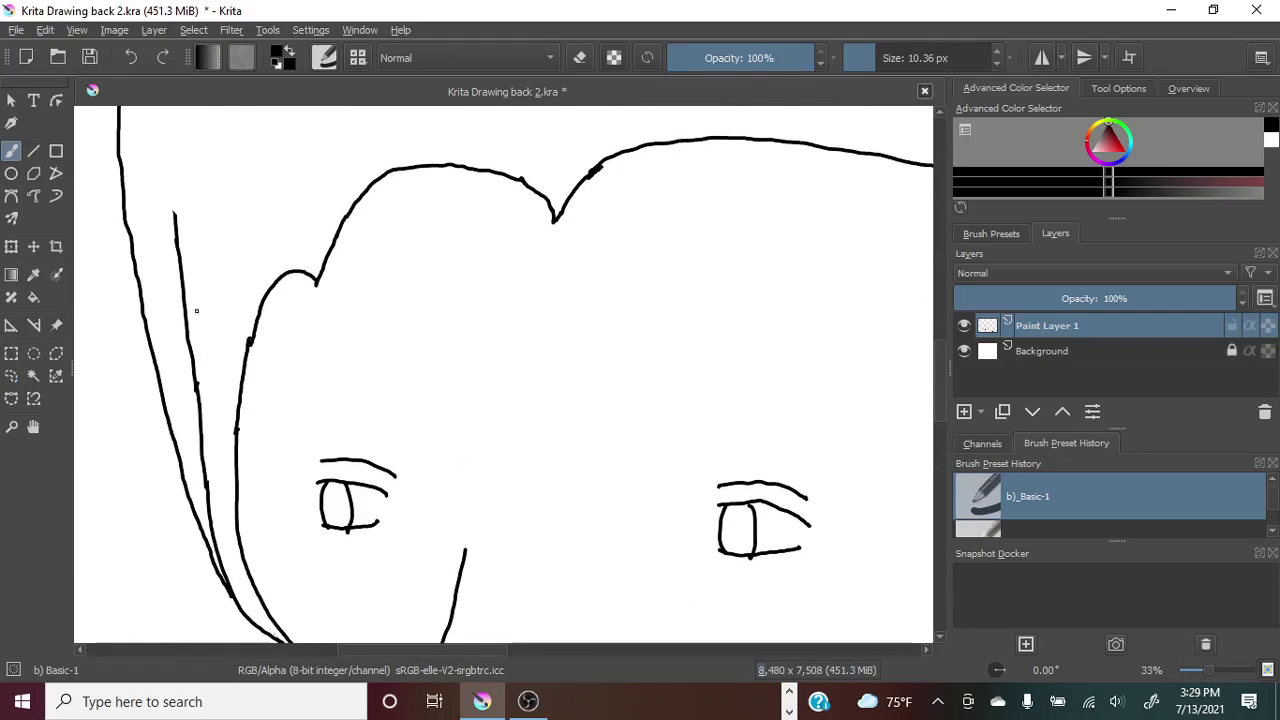
pyautogui.moveTo(205, 489); pyautogui.dragTo(157, 203)
pyautogui.moveTo(938, 357); pyautogui.dragTo(938, 314)
pyautogui.moveTo(158, 487); pyautogui.dragTo(131, 297)
# Remove the redundant lower part of the outer hair curve beside the face with a freehand selection.
pyautogui.moveTo(1208, 670)
pyautogui.mouseDown()
pyautogui.moveTo(1192, 669)
pyautogui.moveTo(1204, 670)
pyautogui.mouseUp()
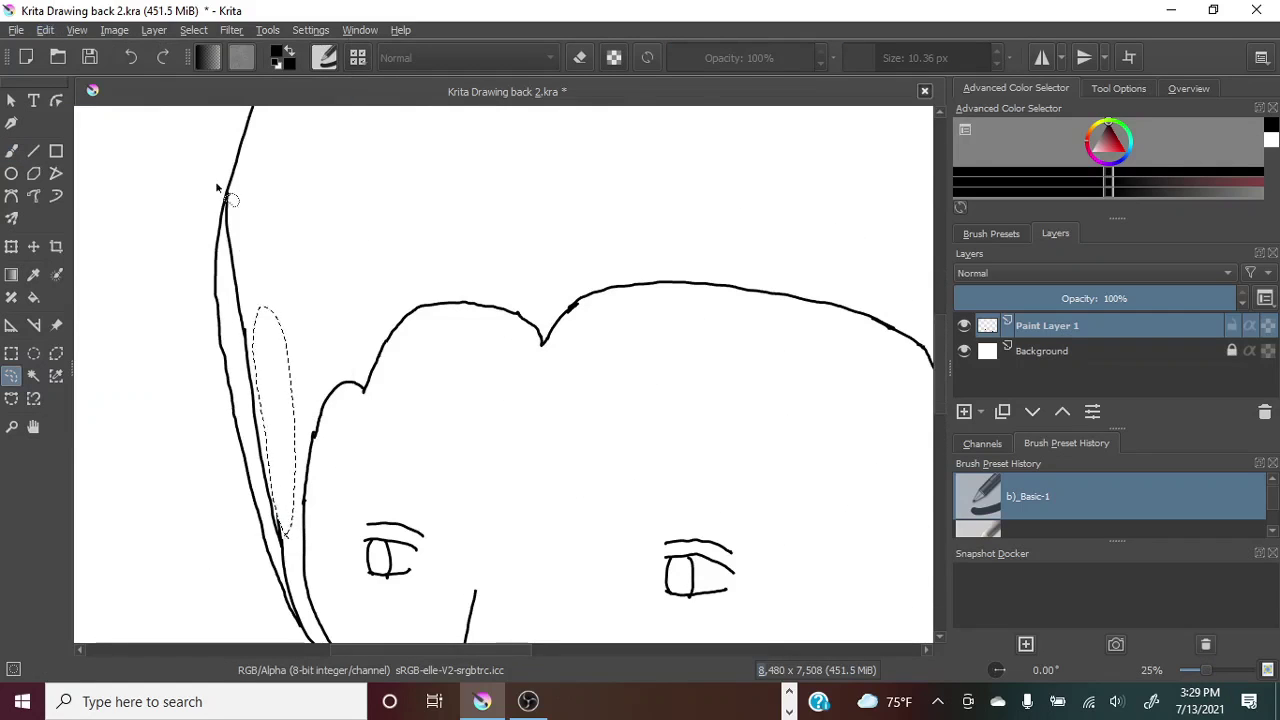
pyautogui.moveTo(220, 189)
pyautogui.mouseDown()
pyautogui.moveTo(268, 495)
pyautogui.moveTo(229, 543)
pyautogui.moveTo(222, 178)
pyautogui.mouseUp()
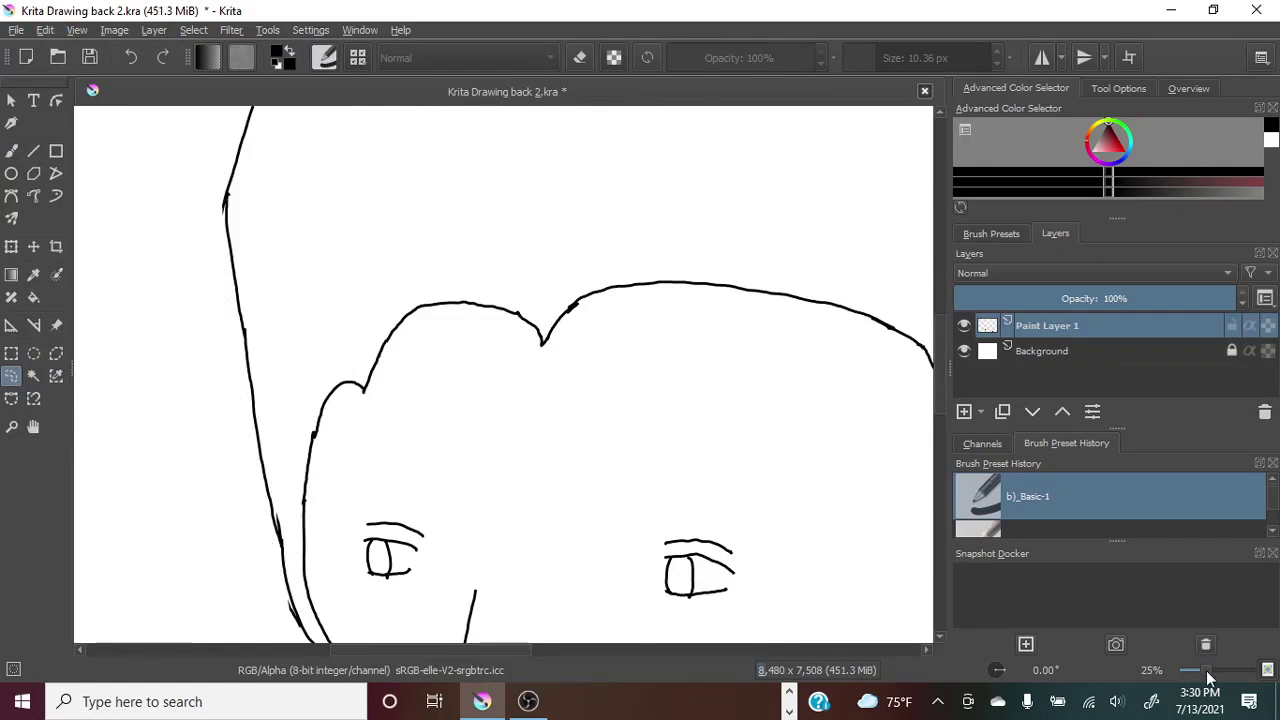
pyautogui.moveTo(1206, 670); pyautogui.dragTo(1195, 668)
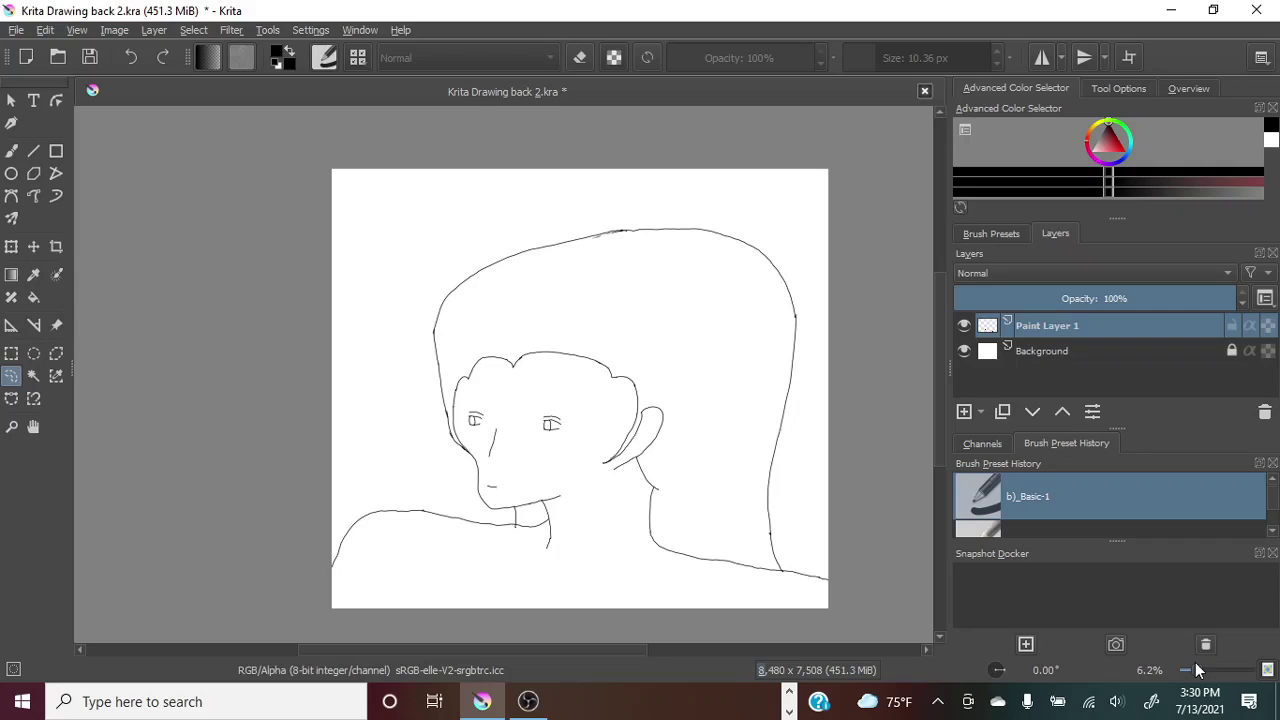
# Enlarge the Advanced Color Selector, set the painting colour to dark red, and dock the selector again.
pyautogui.moveTo(1024, 117); pyautogui.dragTo(306, 147)
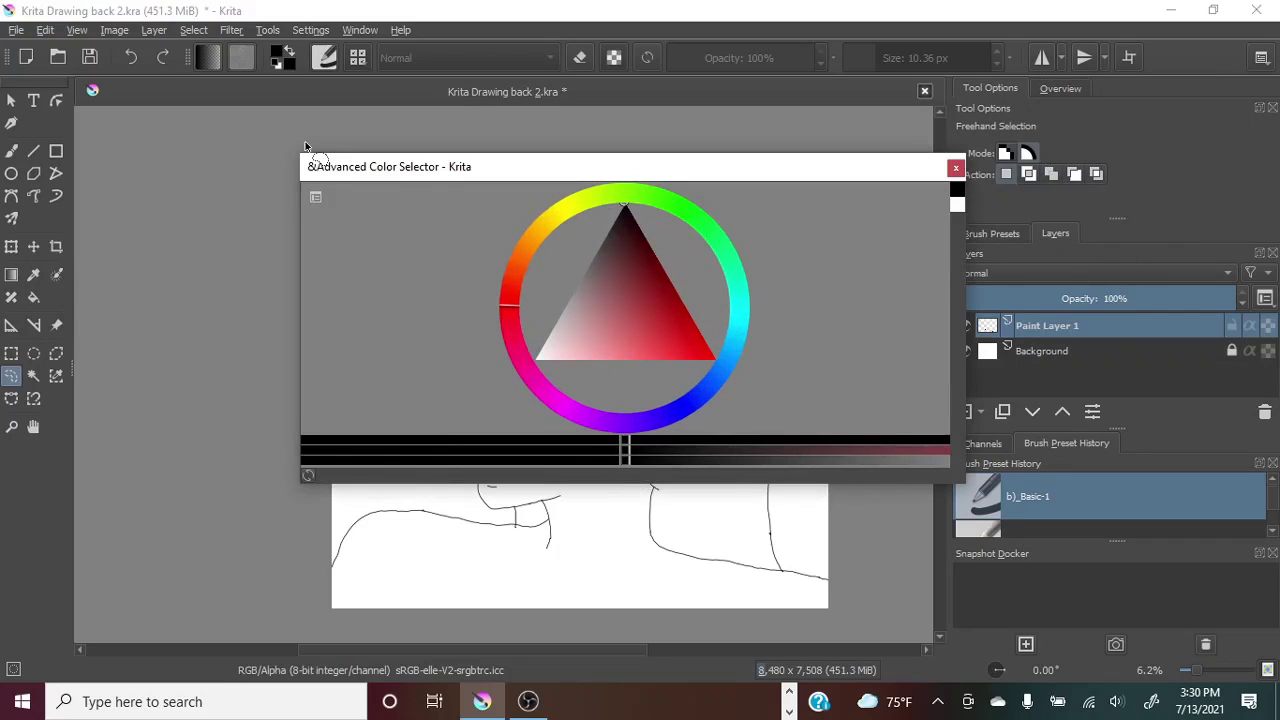
pyautogui.moveTo(507, 304); pyautogui.dragTo(508, 298)
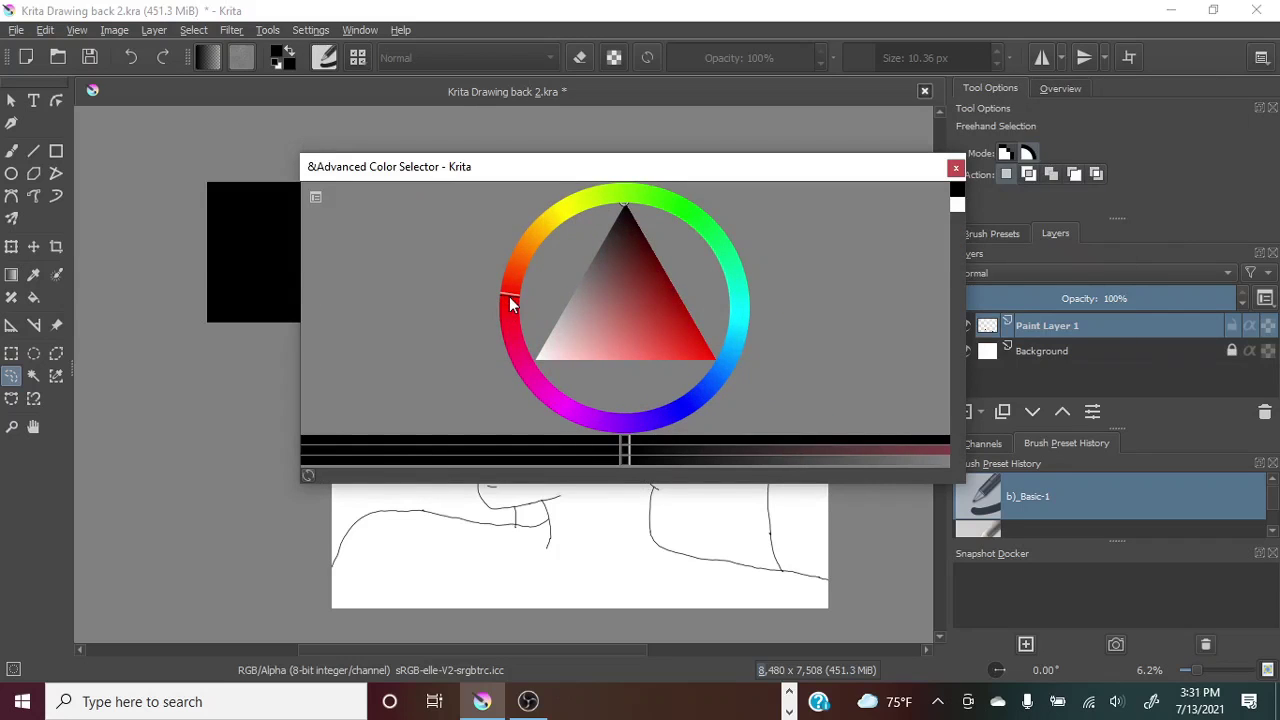
pyautogui.click(687, 298)
pyautogui.doubleClick(684, 168)
# Close the open sides of both eyes with short dark red brush strokes.
pyautogui.moveTo(1197, 671); pyautogui.dragTo(1217, 677)
pyautogui.click(12, 152)
pyautogui.moveTo(219, 430)
pyautogui.mouseDown()
pyautogui.moveTo(219, 489)
pyautogui.moveTo(242, 518)
pyautogui.mouseUp()
pyautogui.moveTo(332, 443); pyautogui.dragTo(312, 510)
pyautogui.moveTo(451, 652); pyautogui.dragTo(512, 656)
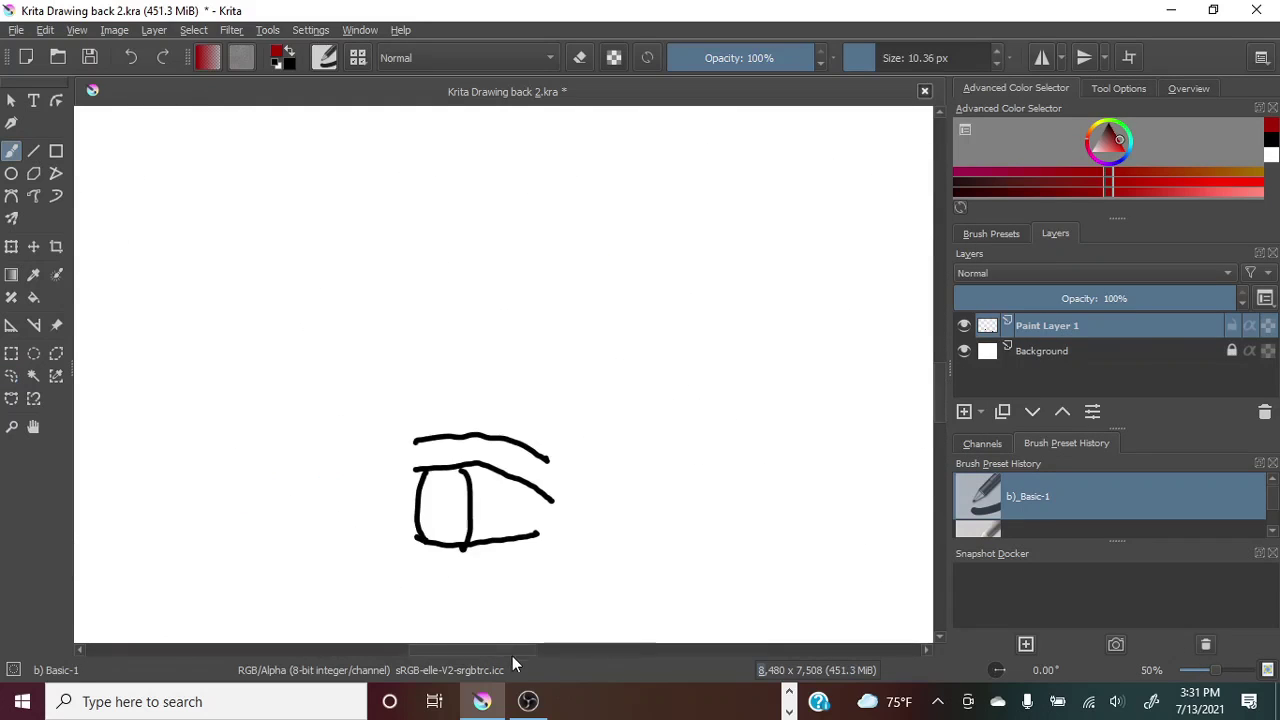
pyautogui.moveTo(409, 462); pyautogui.dragTo(418, 553)
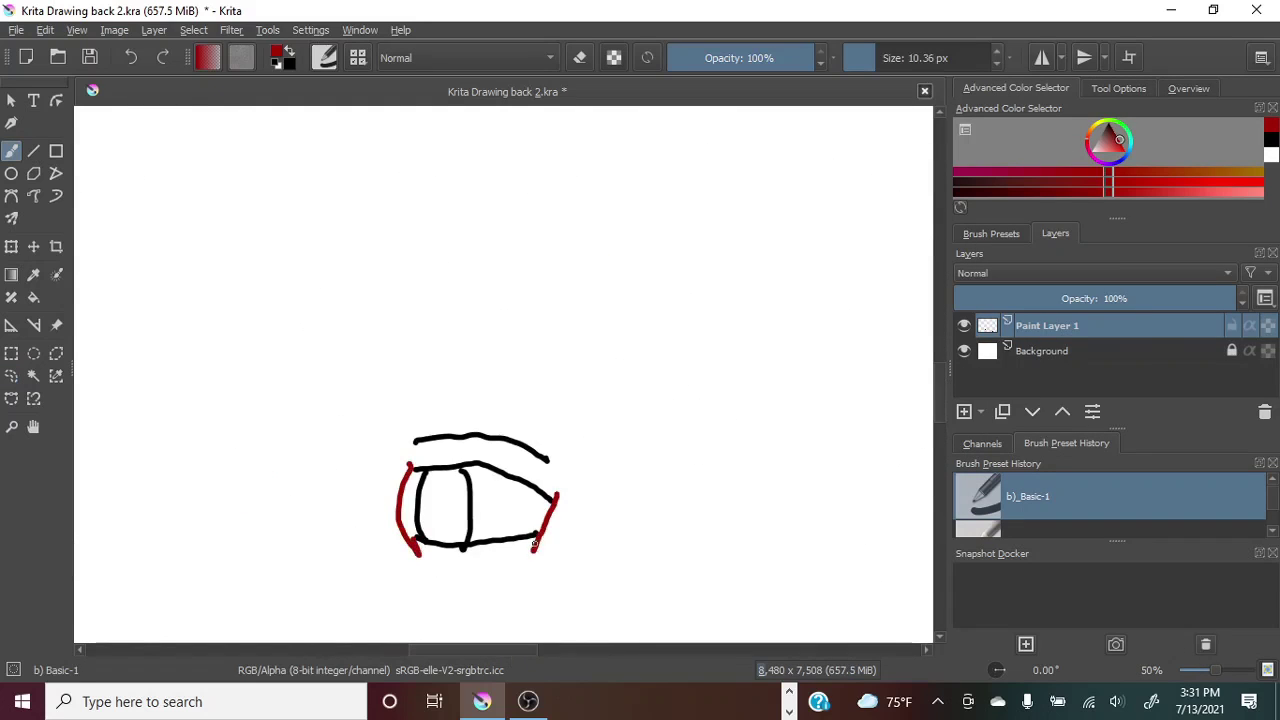
# Fill the face, neck and shoulders with the dark red colour.
pyautogui.moveTo(1216, 671); pyautogui.dragTo(1197, 677)
pyautogui.click(33, 298)
pyautogui.click(602, 542)
pyautogui.moveTo(940, 379); pyautogui.dragTo(939, 388)
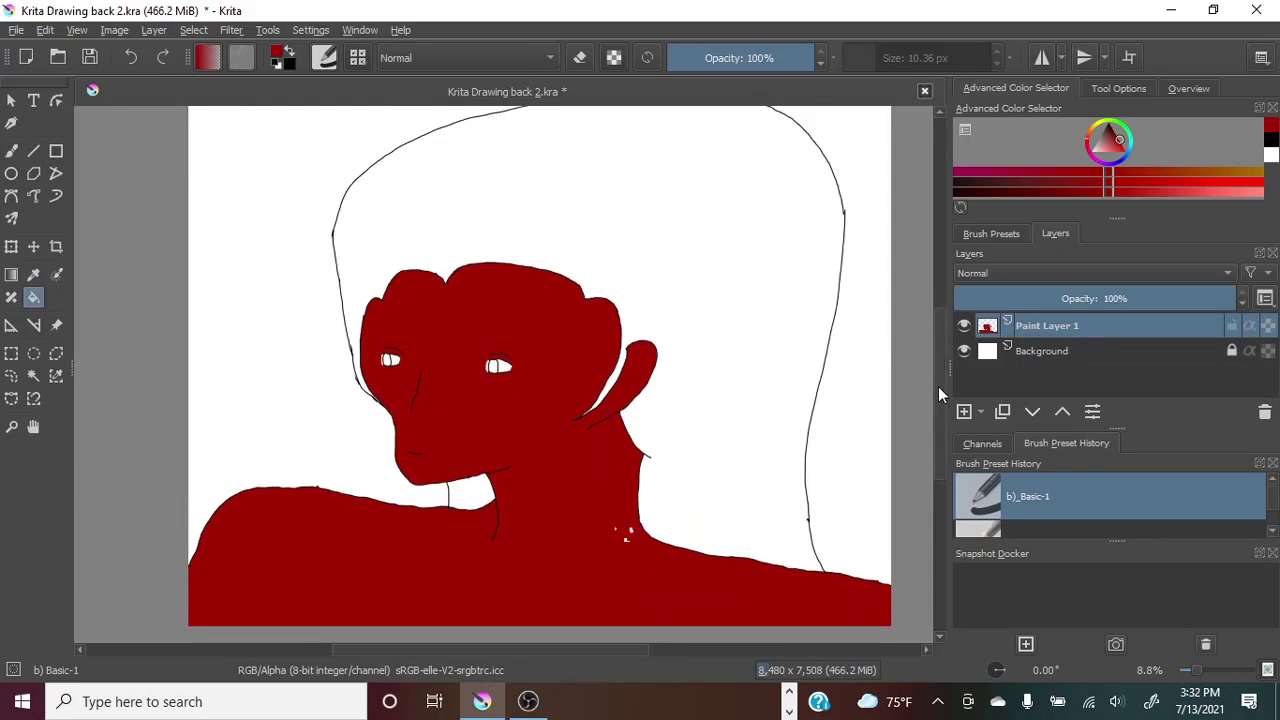
# Enlarge the Advanced Color Selector, undo the accidental fill, set the painting colour to very dark reddish brown, and dock the selector again.
pyautogui.moveTo(1029, 112); pyautogui.dragTo(190, 68)
pyautogui.click(585, 277)
pyautogui.moveTo(606, 80); pyautogui.dragTo(648, 278)
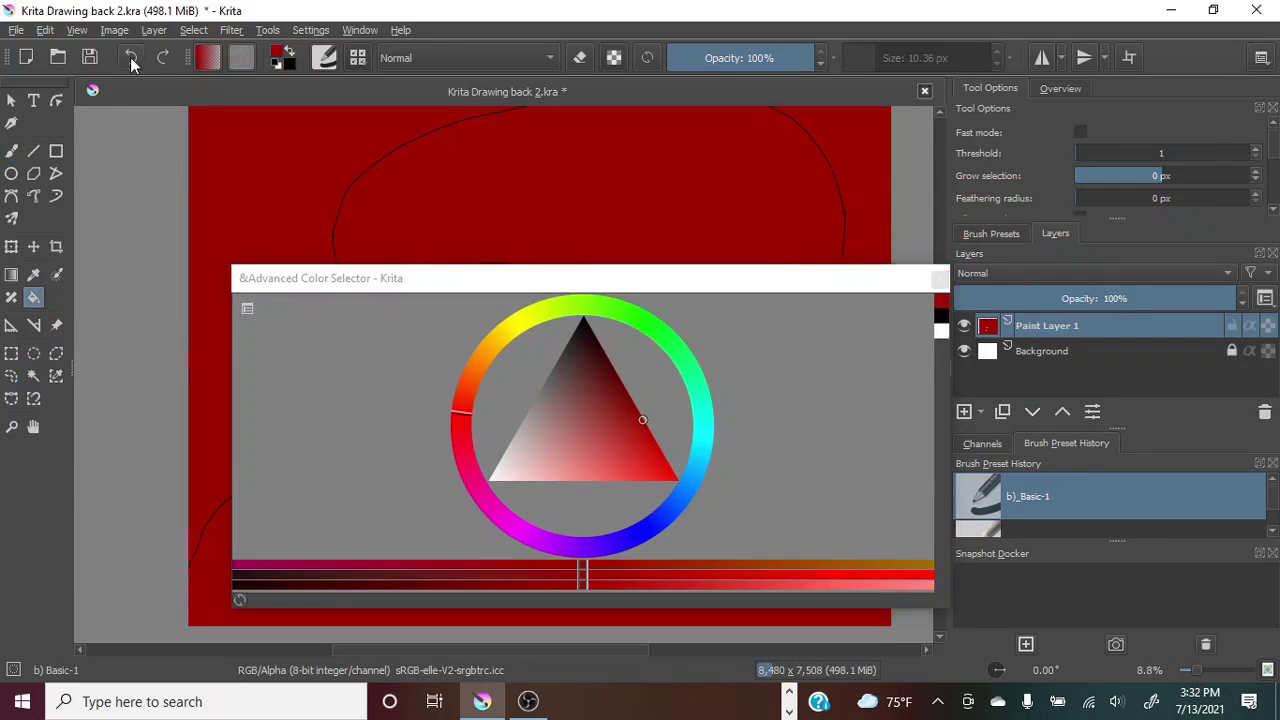
pyautogui.click(131, 60)
pyautogui.moveTo(557, 264); pyautogui.dragTo(501, 18)
pyautogui.moveTo(231, 13); pyautogui.dragTo(329, 124)
pyautogui.click(439, 344)
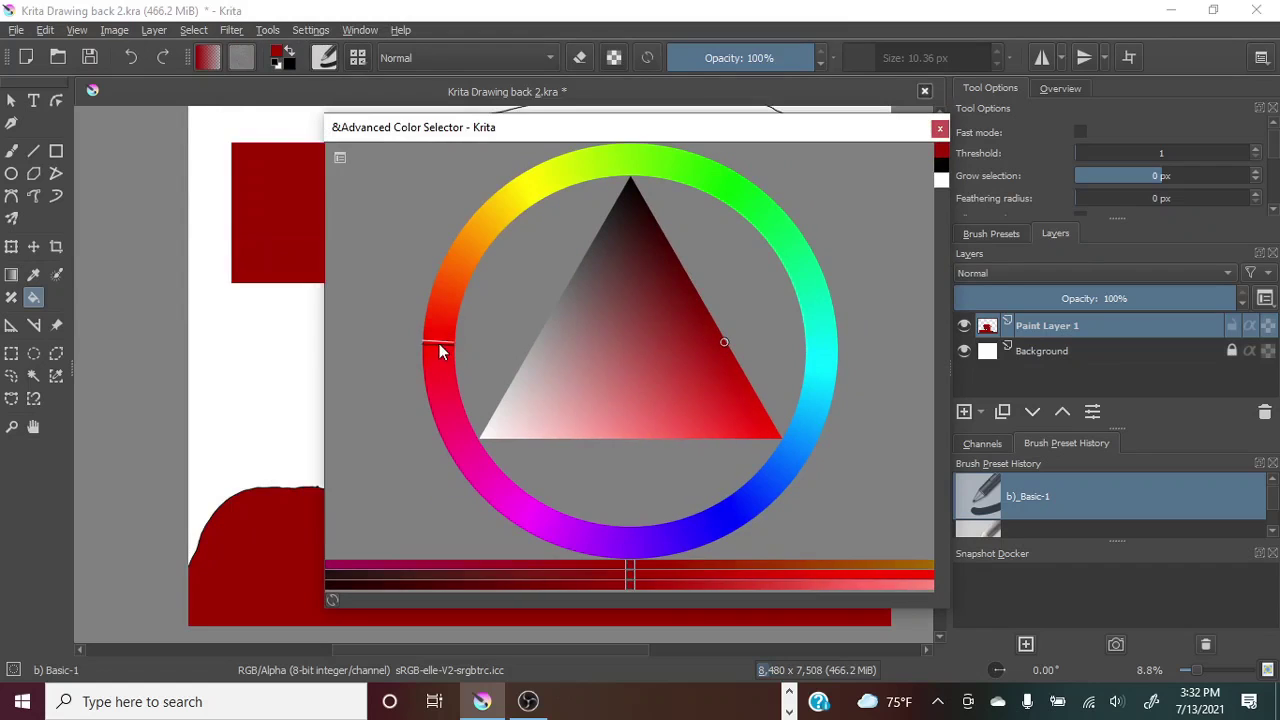
pyautogui.click(629, 226)
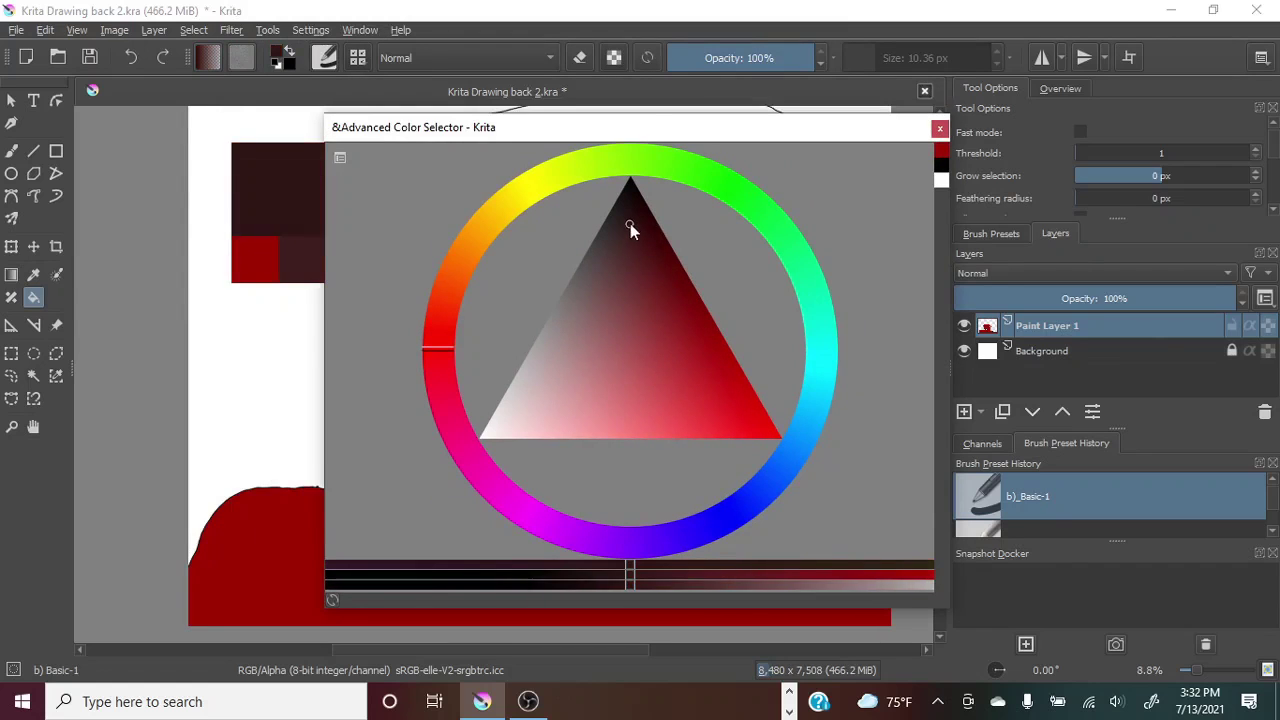
pyautogui.doubleClick(610, 128)
# Undo the trial hair fill and close the gaps in the hair outline with short dark brown brush strokes.
pyautogui.click(515, 178)
pyautogui.click(131, 60)
pyautogui.moveTo(1196, 671); pyautogui.dragTo(1212, 671)
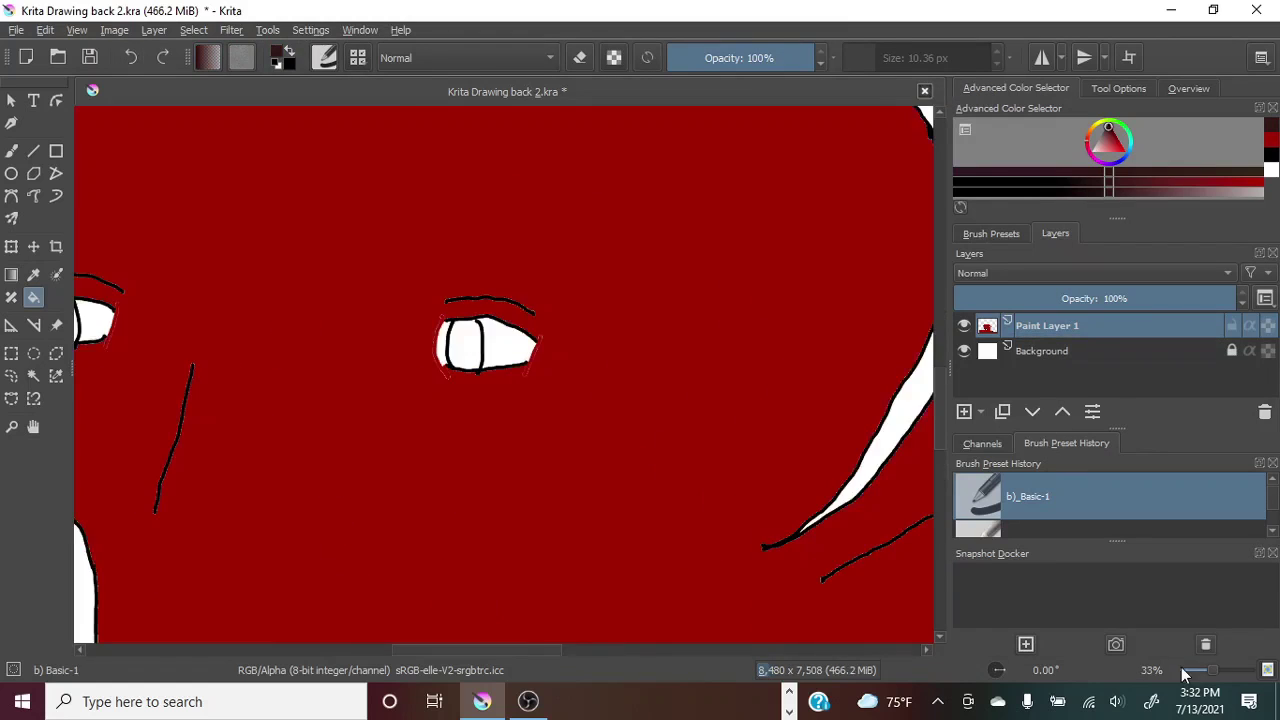
pyautogui.moveTo(521, 651); pyautogui.dragTo(434, 658)
pyautogui.click(12, 151)
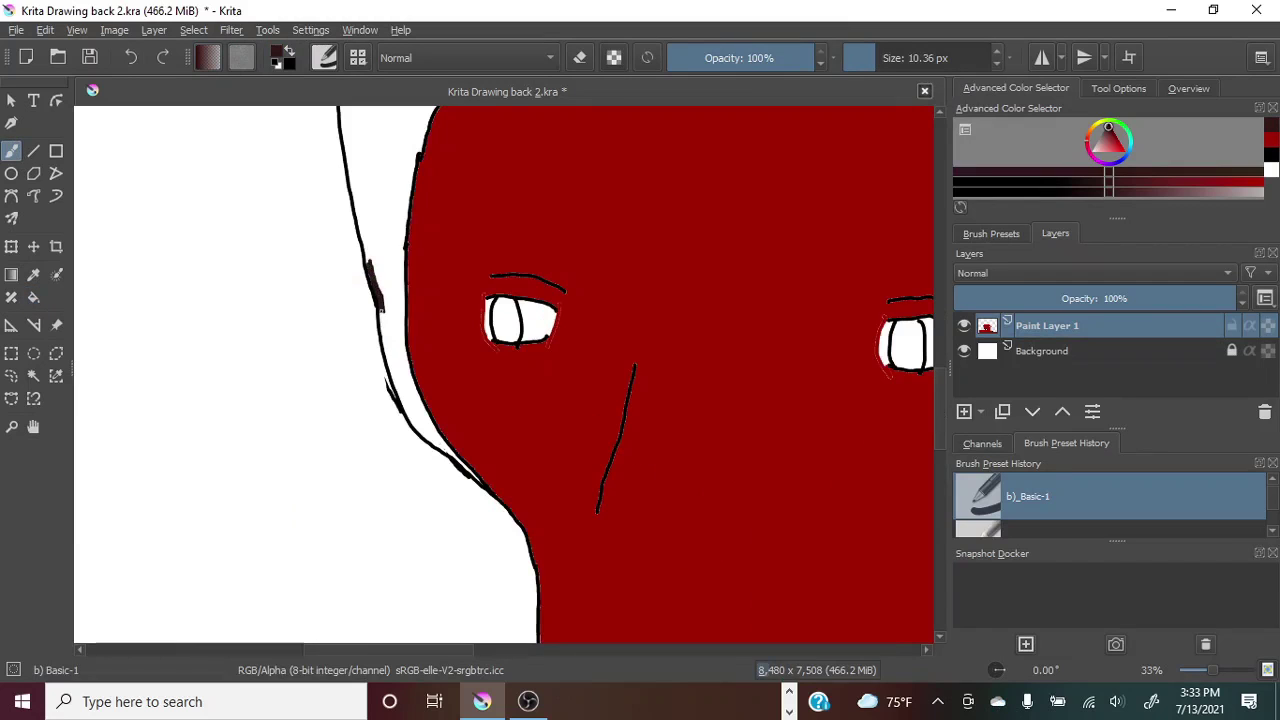
pyautogui.moveTo(942, 412); pyautogui.dragTo(943, 305)
pyautogui.moveTo(400, 650); pyautogui.dragTo(697, 655)
pyautogui.moveTo(942, 270); pyautogui.dragTo(942, 499)
# Fill the hair area with the very dark reddish brown colour.
pyautogui.moveTo(1212, 671); pyautogui.dragTo(1197, 672)
pyautogui.press('f')
pyautogui.click(424, 189)
pyautogui.moveTo(941, 440); pyautogui.dragTo(941, 381)
# Try to extend the hair above the forehead with a higher outline and a dark brown fill.
pyautogui.click(11, 151)
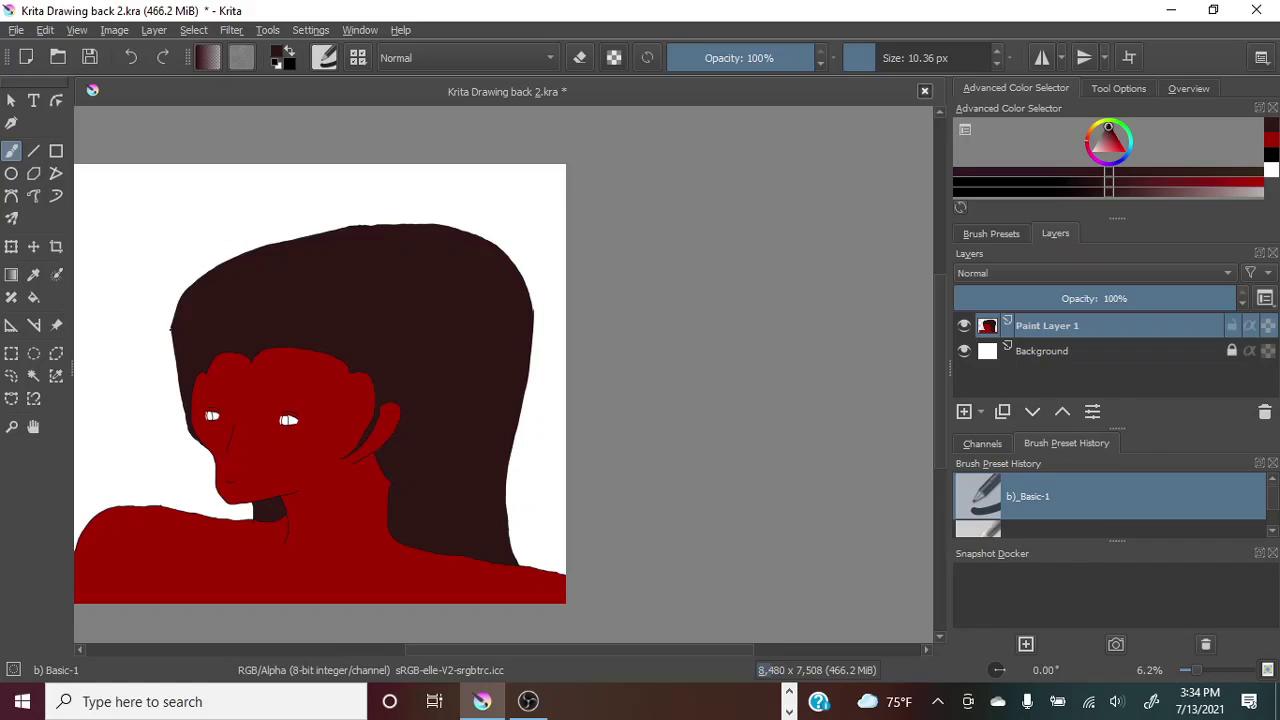
pyautogui.click(33, 297)
pyautogui.click(257, 240)
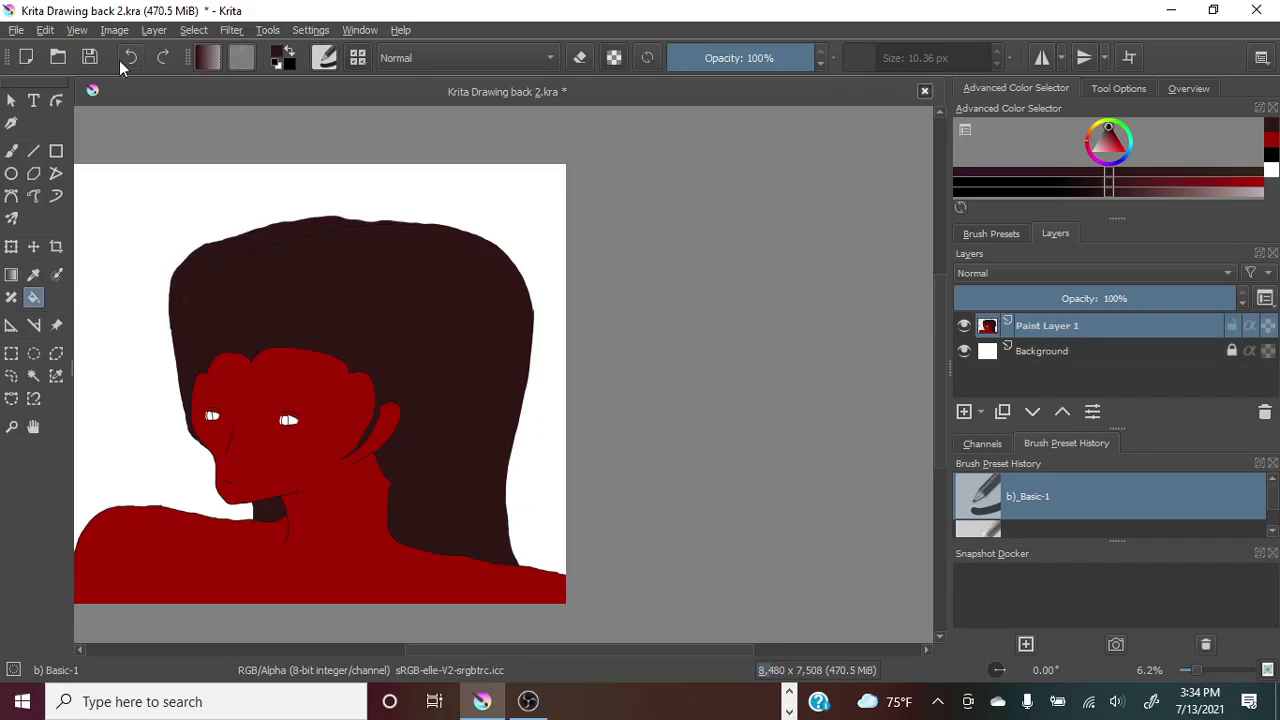
pyautogui.click(131, 58)
pyautogui.click(131, 58)
# Draw a slightly higher hair outline above the forehead side and fill the added strip with the dark brown.
pyautogui.click(11, 151)
pyautogui.moveTo(325, 227); pyautogui.dragTo(228, 249)
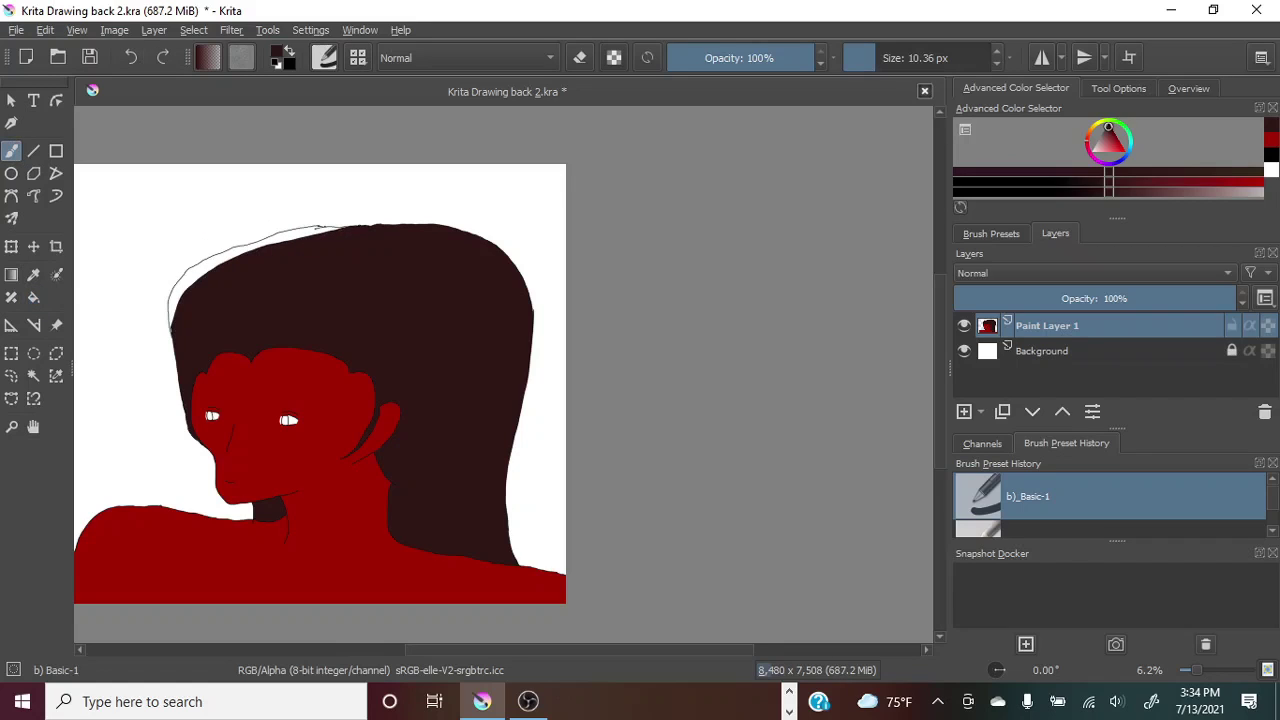
pyautogui.press('f')
pyautogui.click(270, 238)
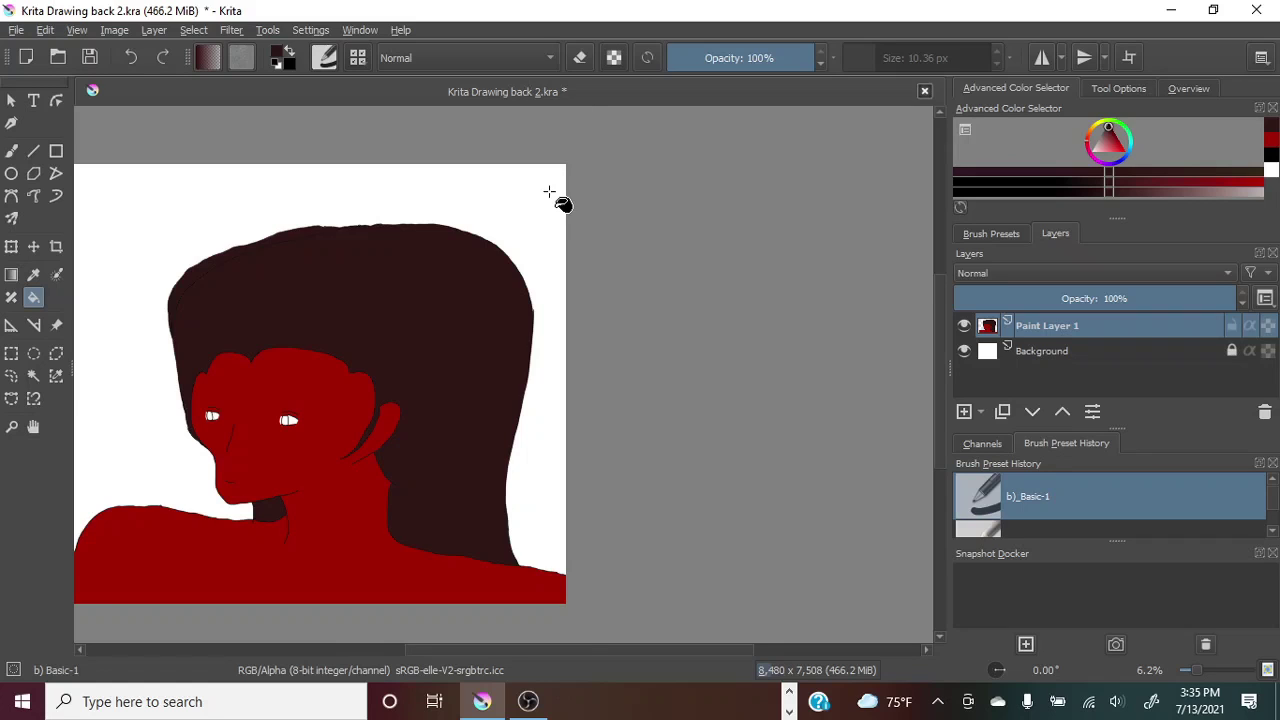
# Sample the dark red skin colour and touch up the face's line art with short brush strokes.
pyautogui.moveTo(1196, 670); pyautogui.dragTo(1204, 670)
pyautogui.moveTo(605, 650); pyautogui.dragTo(443, 675)
pyautogui.moveTo(940, 381); pyautogui.dragTo(940, 424)
pyautogui.click(34, 275)
pyautogui.click(376, 337)
pyautogui.click(11, 151)
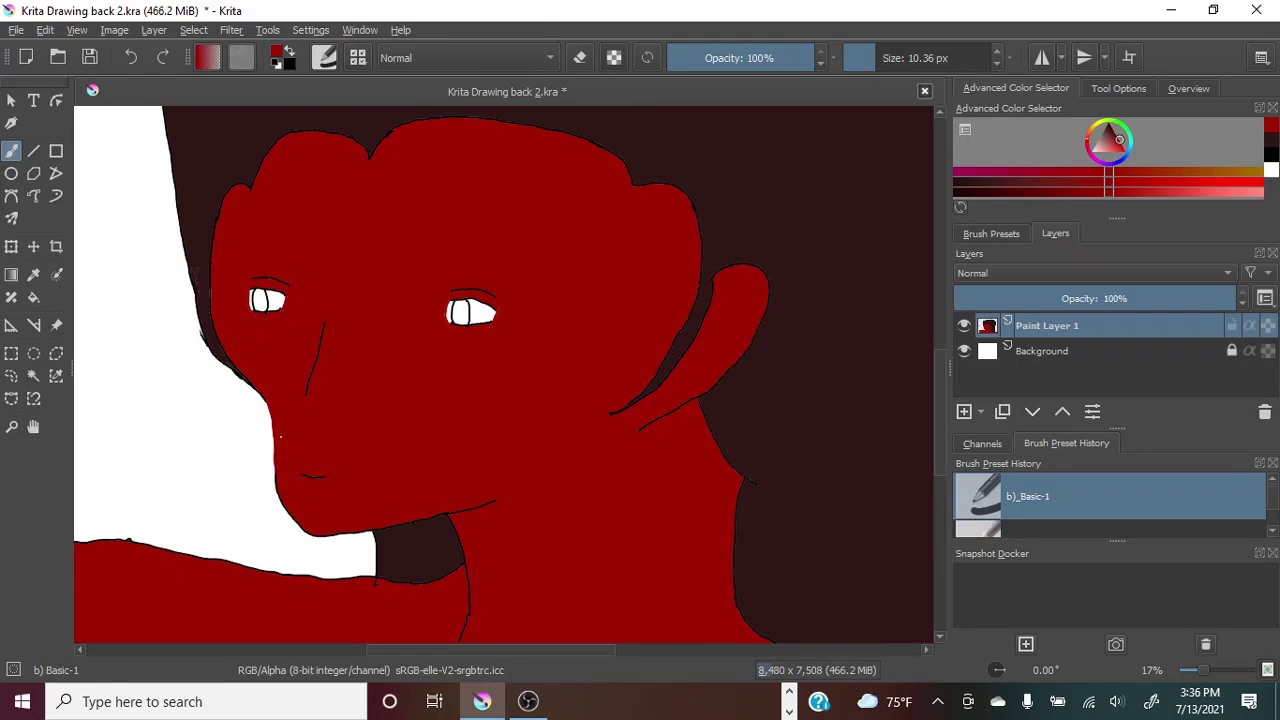
# Enlarge the Advanced Color Selector, set the painting colour to near-black, and dock the selector again.
pyautogui.moveTo(1203, 671); pyautogui.dragTo(1192, 672)
pyautogui.moveTo(1041, 110); pyautogui.dragTo(806, 372)
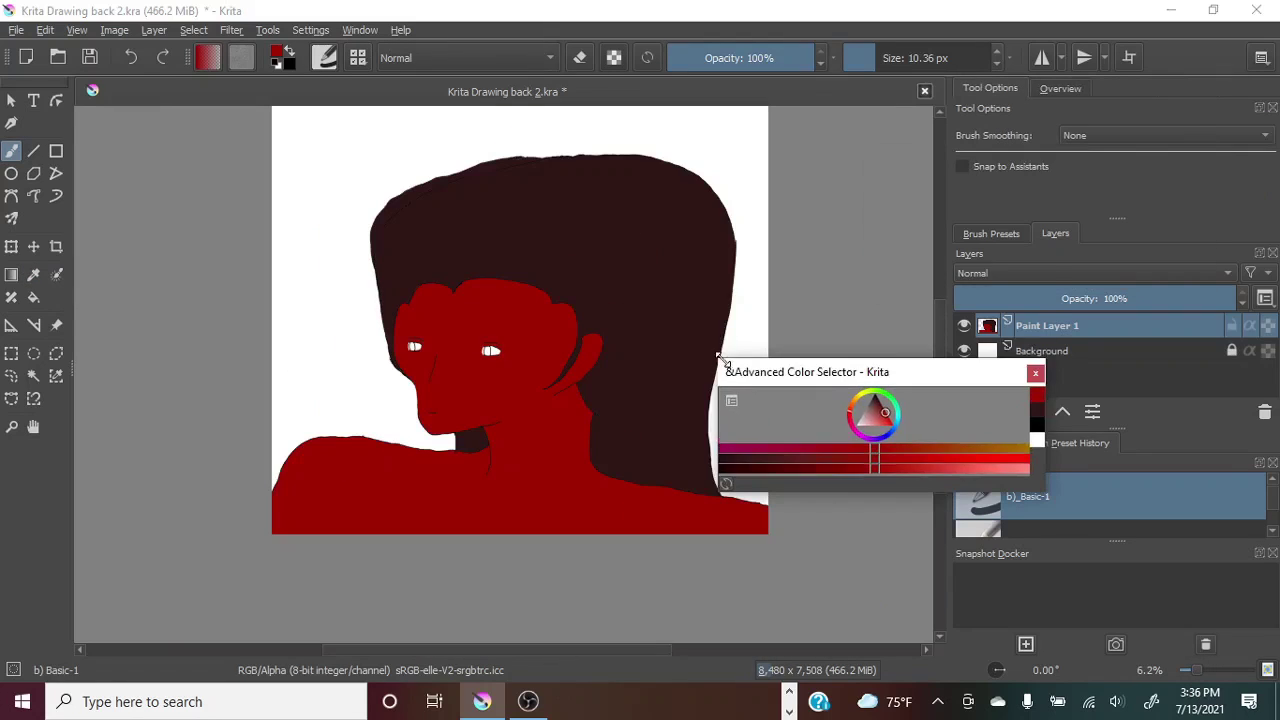
pyautogui.moveTo(719, 360); pyautogui.dragTo(380, 159)
pyautogui.click(706, 220)
pyautogui.moveTo(740, 174); pyautogui.dragTo(1091, 151)
# Fill the irises of both eyes with the near-black colour.
pyautogui.moveTo(1196, 670); pyautogui.dragTo(1205, 671)
pyautogui.click(35, 297)
pyautogui.click(262, 300)
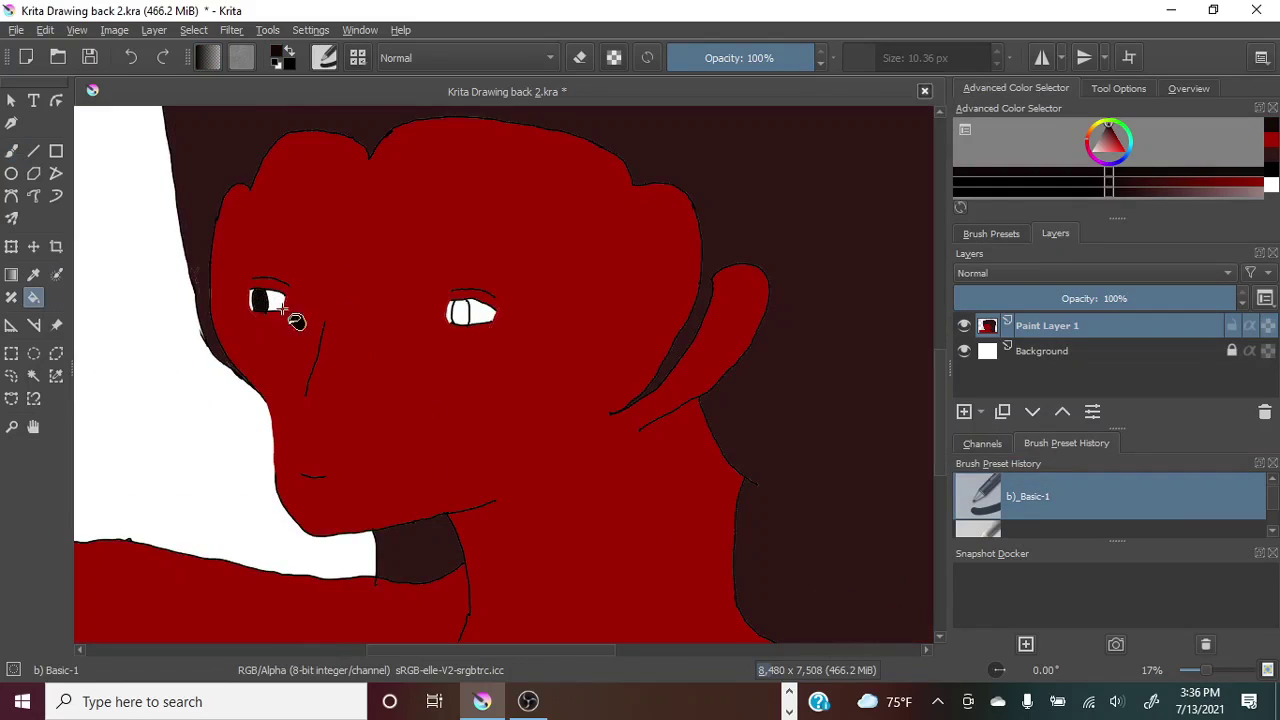
pyautogui.click(463, 312)
# Add a new paint layer above Paint Layer 1.
pyautogui.scroll(-2, 1195, 670)
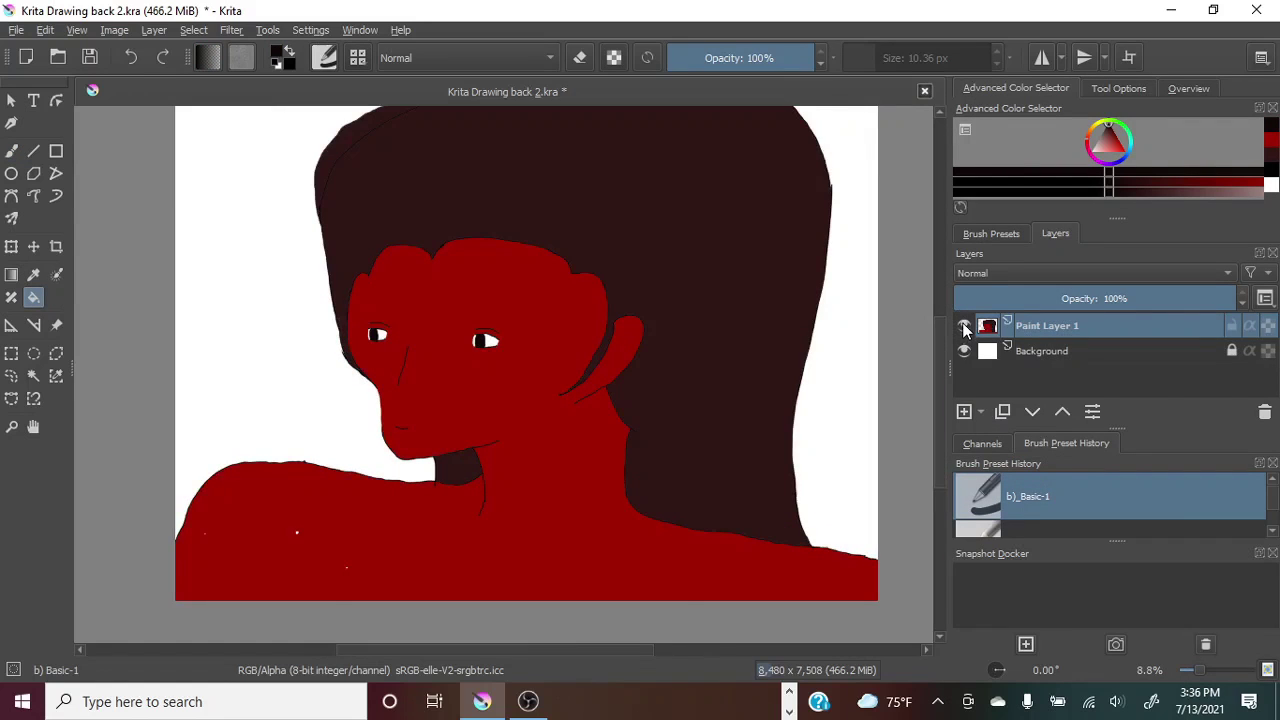
pyautogui.click(964, 411)
pyautogui.scroll(-2, 1187, 665)
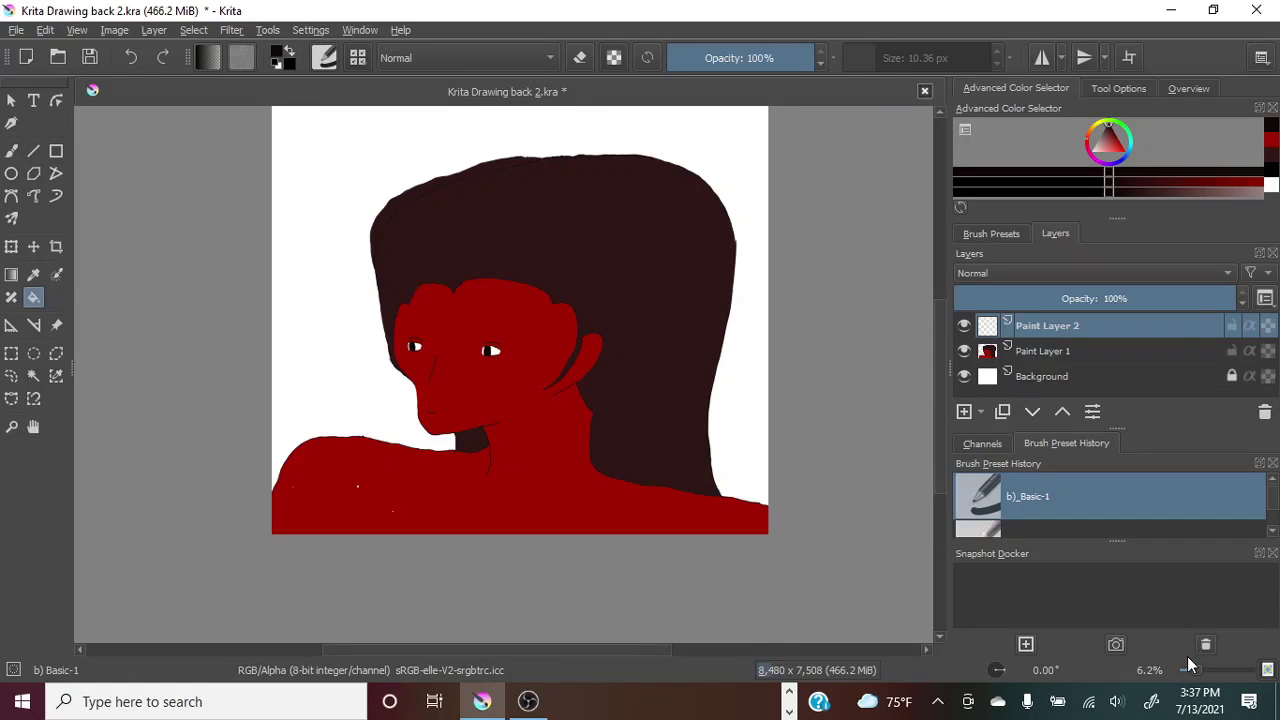
# Enlarge the Advanced Color Selector, set the painting colour to a darker red than the skin, and dock the selector again.
pyautogui.moveTo(1060, 108); pyautogui.dragTo(922, 350)
pyautogui.moveTo(818, 344); pyautogui.dragTo(487, 68)
pyautogui.click(1131, 125)
pyautogui.click(853, 213)
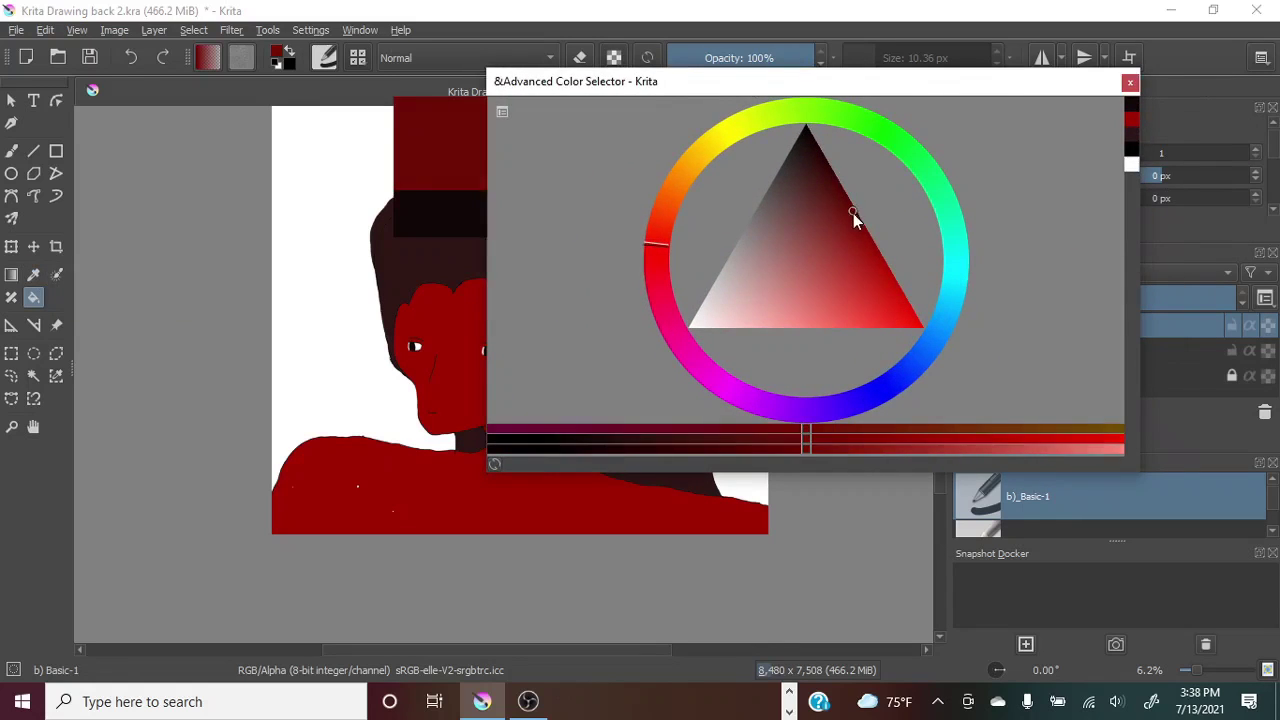
pyautogui.doubleClick(1010, 82)
# Select the red skin area of the face, neck and shoulders with the Contiguous Selection tool.
pyautogui.click(33, 375)
pyautogui.click(535, 431)
pyautogui.press('+')
pyautogui.press('+')
pyautogui.press('+')
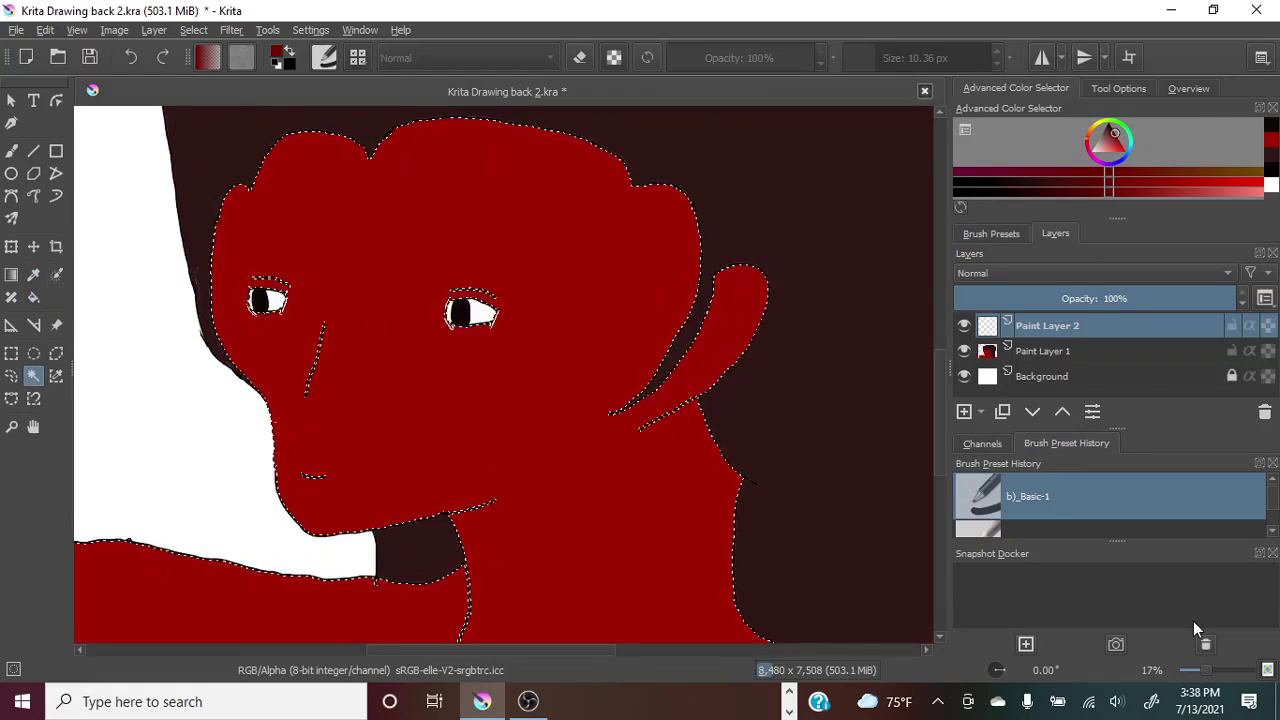
# Outline shadow shapes in darker red along the face's hair edge, inside the ear, and down the neck onto the shoulder.
pyautogui.press('b')
pyautogui.moveTo(689, 218)
pyautogui.mouseDown()
pyautogui.moveTo(685, 283)
pyautogui.moveTo(634, 366)
pyautogui.mouseUp()
pyautogui.moveTo(757, 305)
pyautogui.mouseDown()
pyautogui.moveTo(662, 405)
pyautogui.moveTo(620, 419)
pyautogui.moveTo(644, 438)
pyautogui.moveTo(695, 612)
pyautogui.mouseUp()
pyautogui.moveTo(939, 415); pyautogui.dragTo(939, 453)
pyautogui.moveTo(696, 457)
pyautogui.mouseDown()
pyautogui.moveTo(838, 547)
pyautogui.moveTo(700, 480)
pyautogui.moveTo(801, 523)
pyautogui.mouseUp()
pyautogui.click(136, 57)
pyautogui.click(134, 61)
pyautogui.moveTo(584, 650); pyautogui.dragTo(663, 660)
pyautogui.scroll(-2, 670, 660)
pyautogui.hscroll(2, 678, 649)
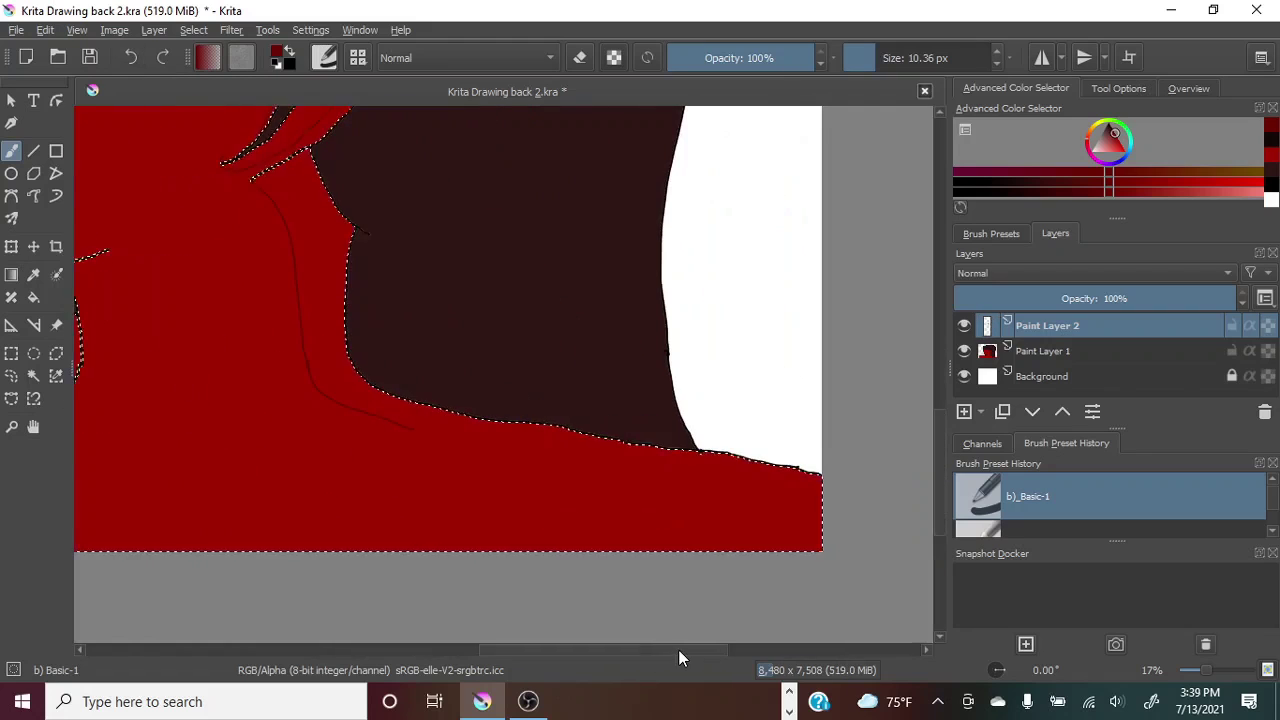
# Fill the outlined neck, shoulder, ear and face-edge shadows with the darker red.
pyautogui.press('f')
pyautogui.click(694, 469)
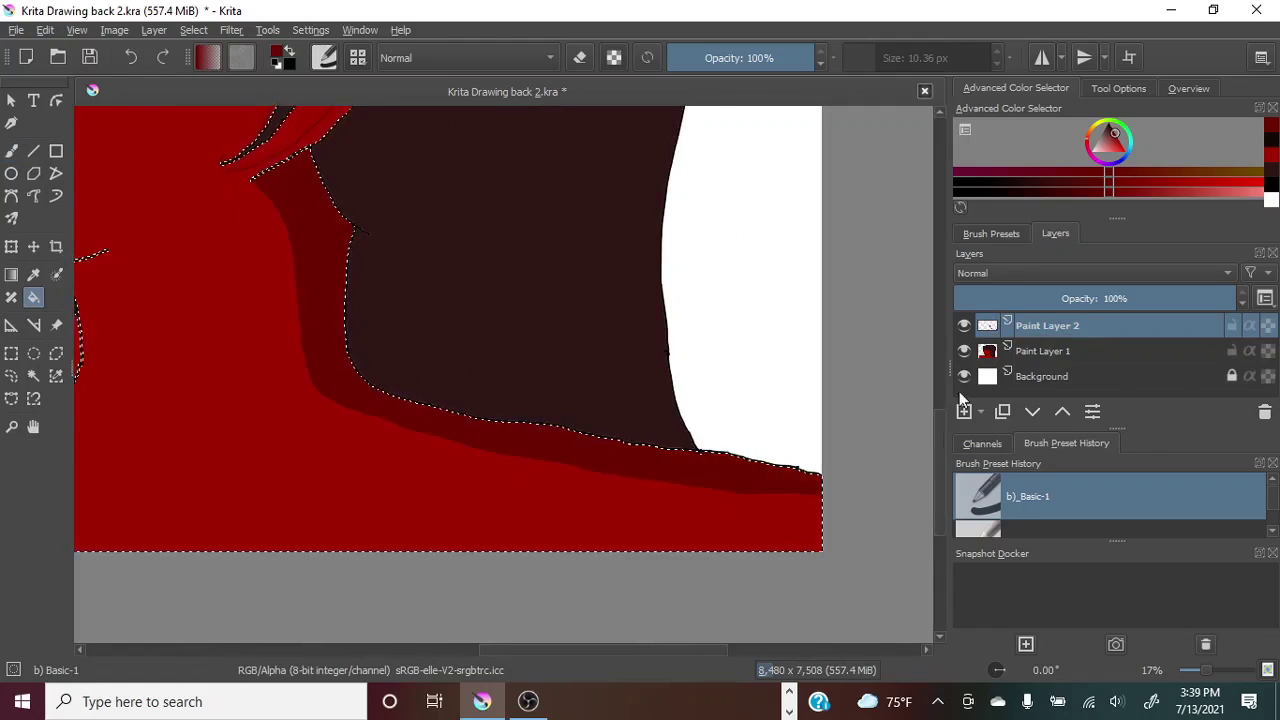
pyautogui.moveTo(940, 440); pyautogui.dragTo(942, 382)
pyautogui.click(346, 300)
pyautogui.click(309, 254)
# Outline shadows around both eyes with the brush and fill them with the darker red.
pyautogui.moveTo(595, 651); pyautogui.dragTo(535, 656)
pyautogui.hscroll(-3, 535, 654)
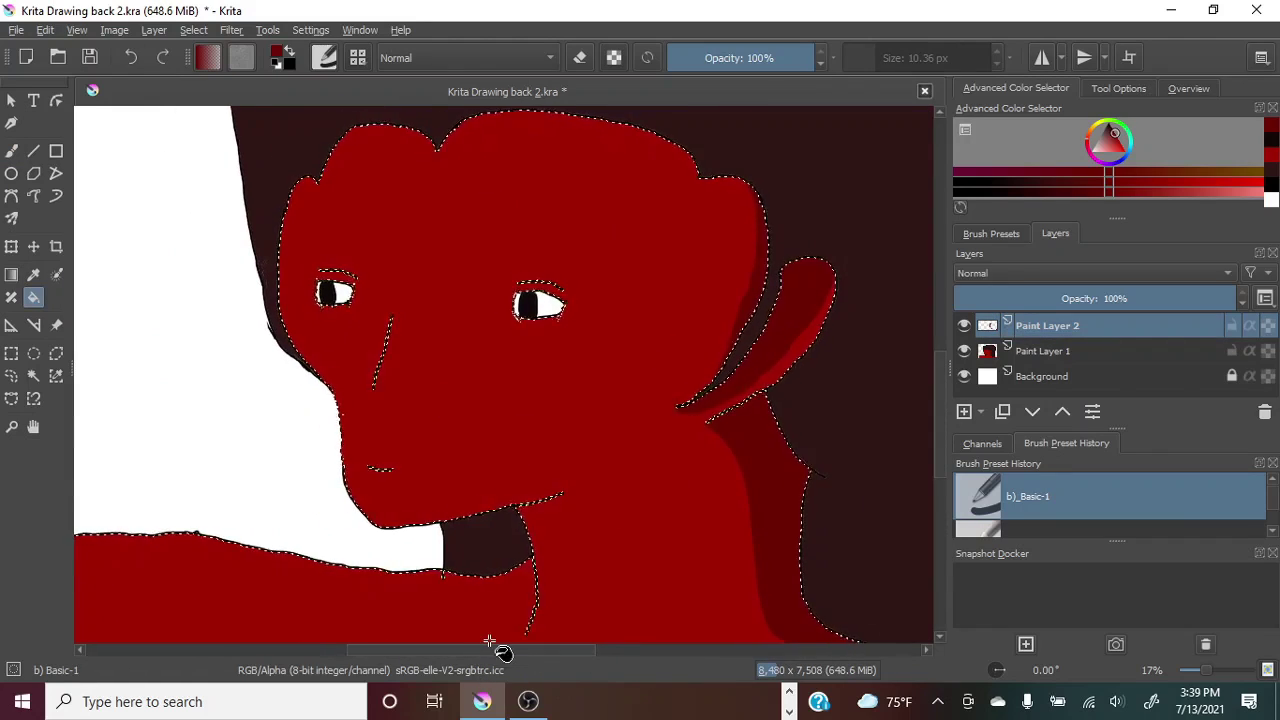
pyautogui.press('b')
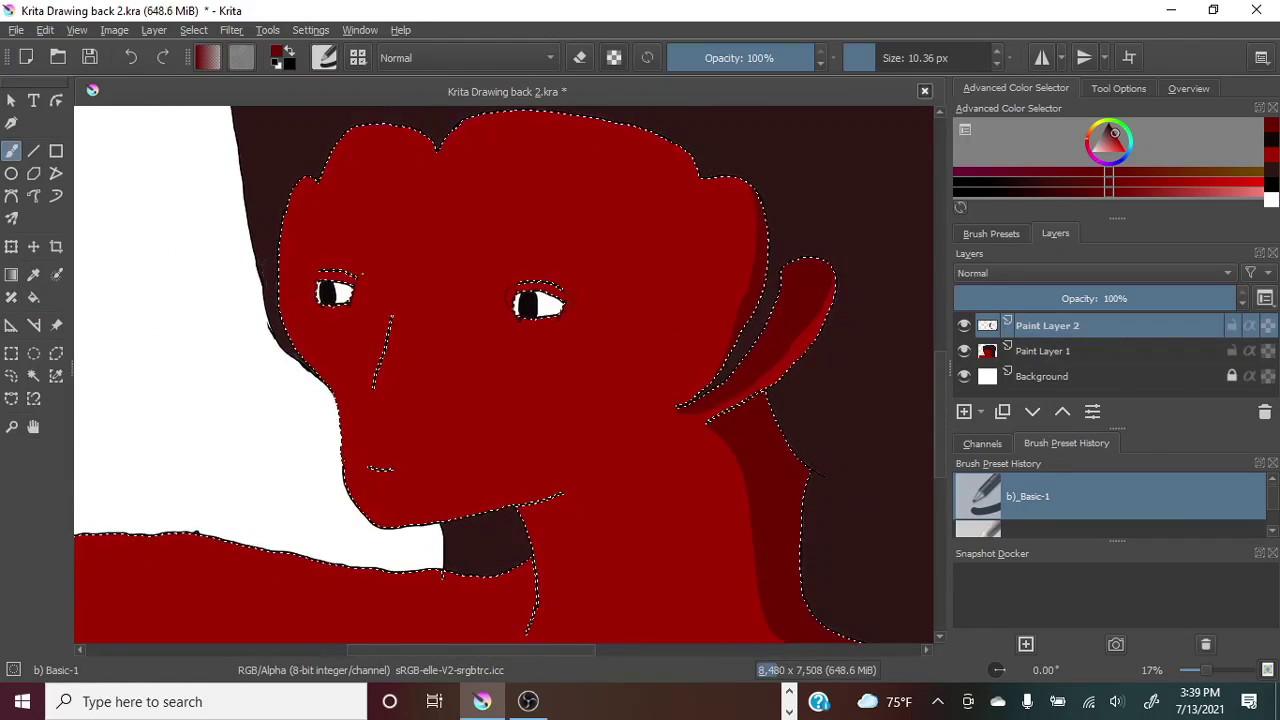
pyautogui.click(33, 299)
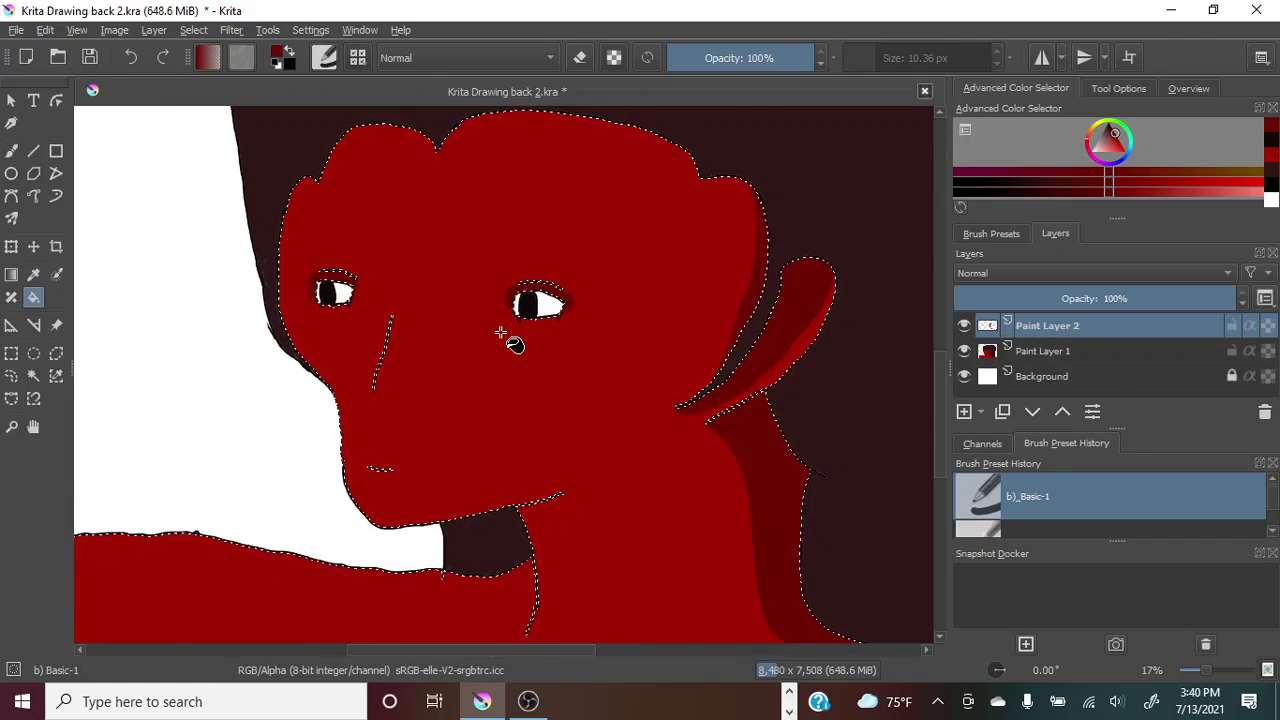
# Outline a narrow shadow beneath the jawline on the neck and fill it with the darker red.
pyautogui.press('b')
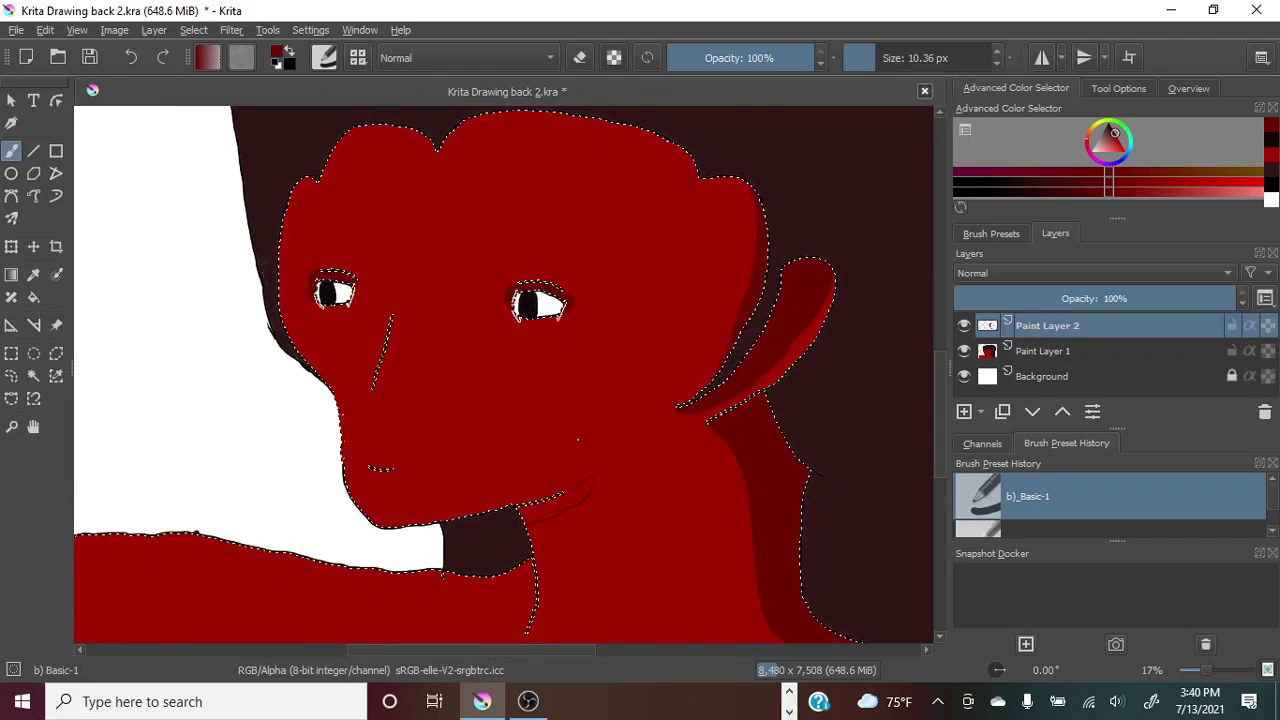
pyautogui.press('f')
pyautogui.click(130, 56)
pyautogui.press('b')
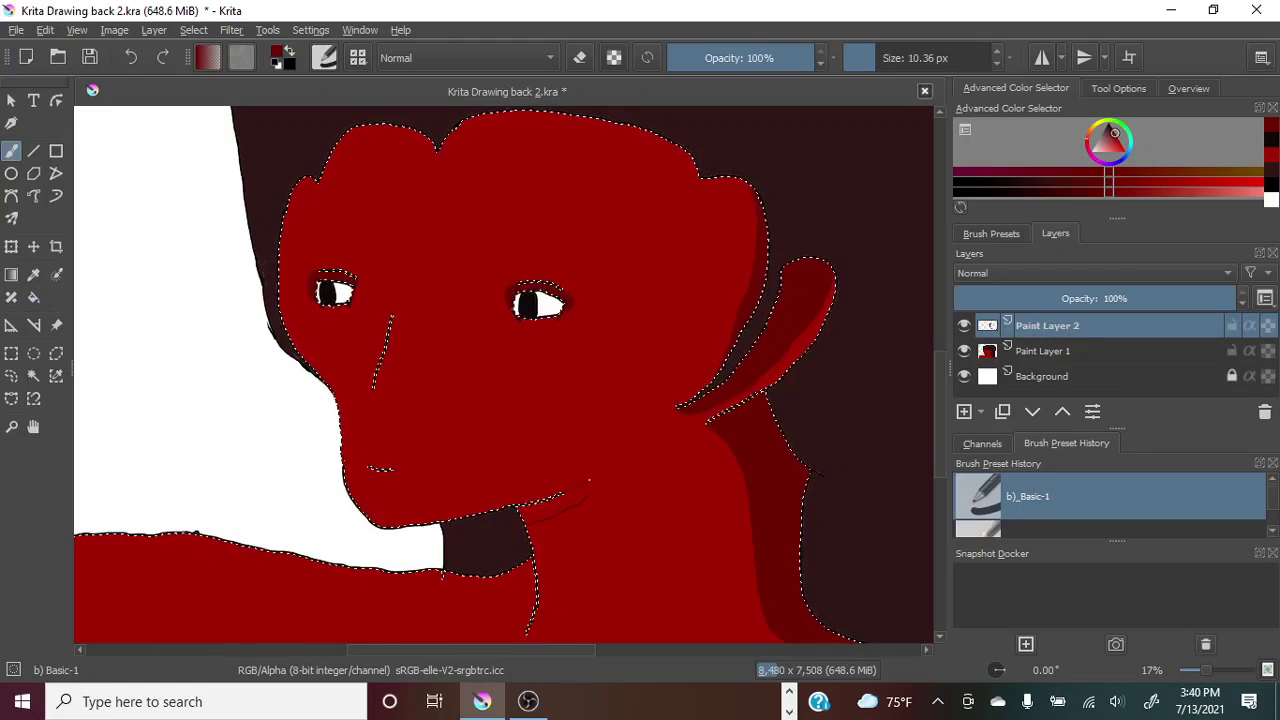
pyautogui.press('f')
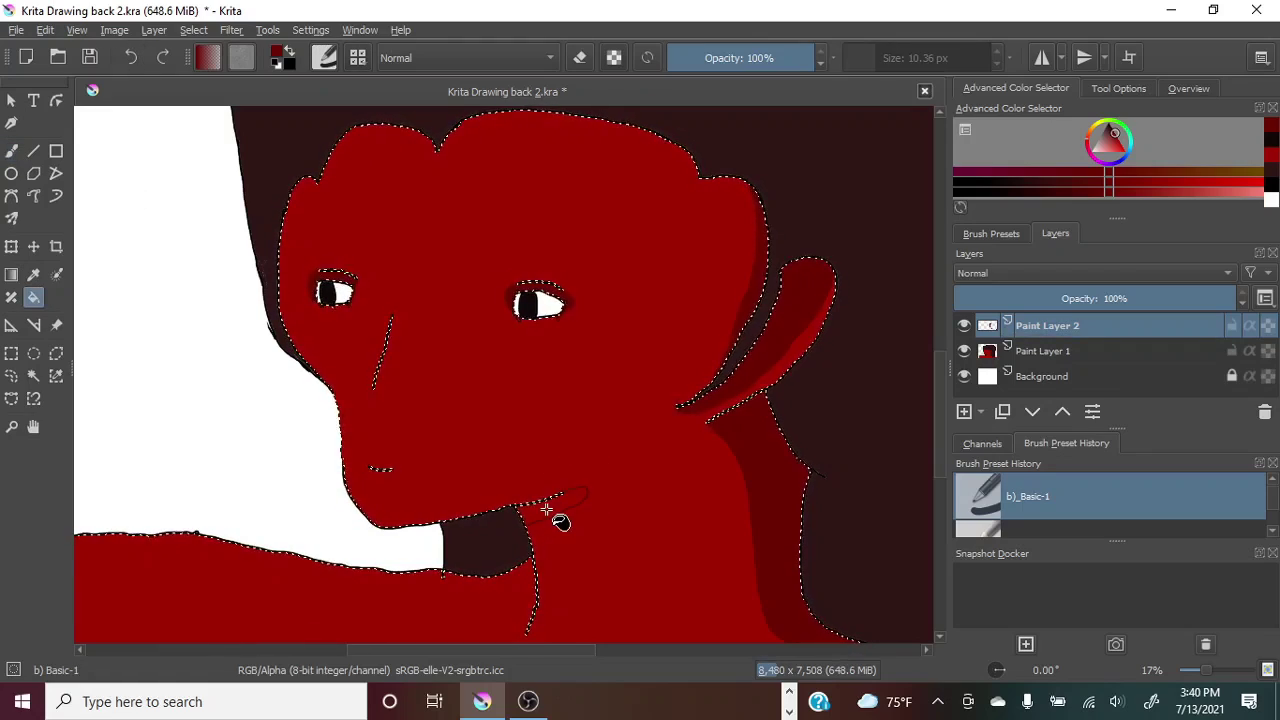
# Outline a shadow on the shoulder below the hair behind the chin, and undo the trial fill.
pyautogui.press('b')
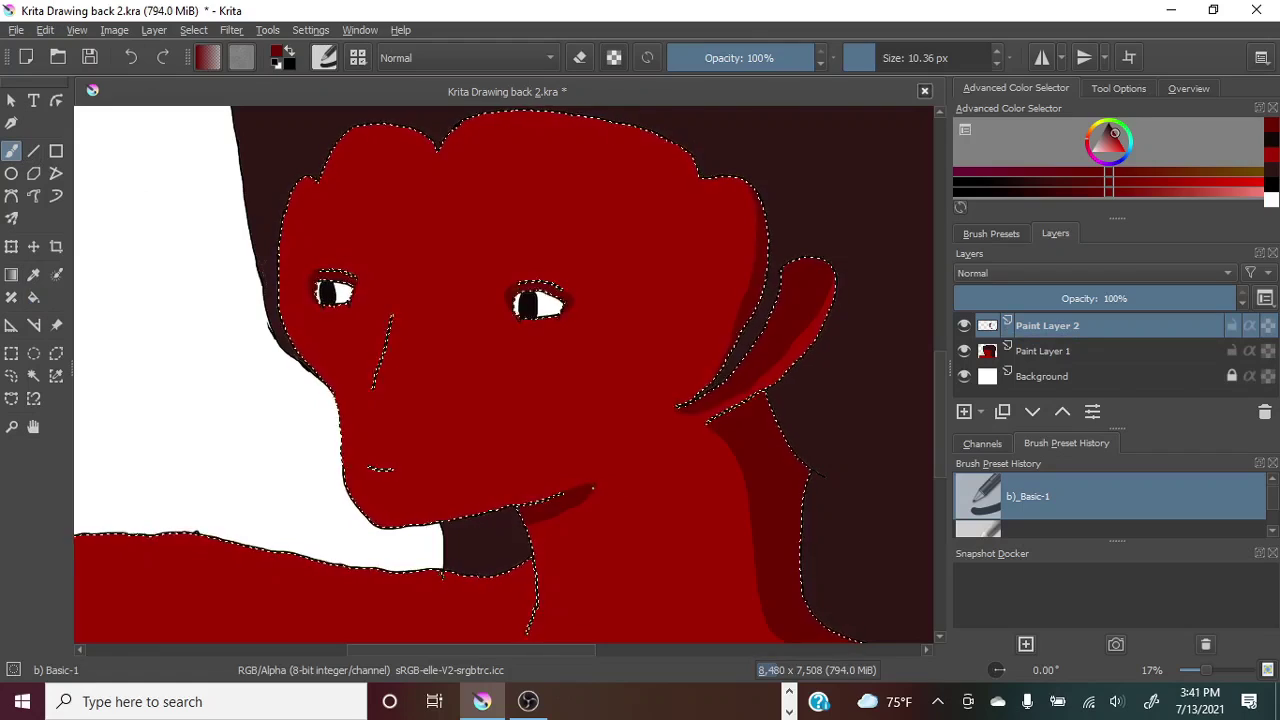
pyautogui.scroll(-2, 942, 384)
pyautogui.press('f')
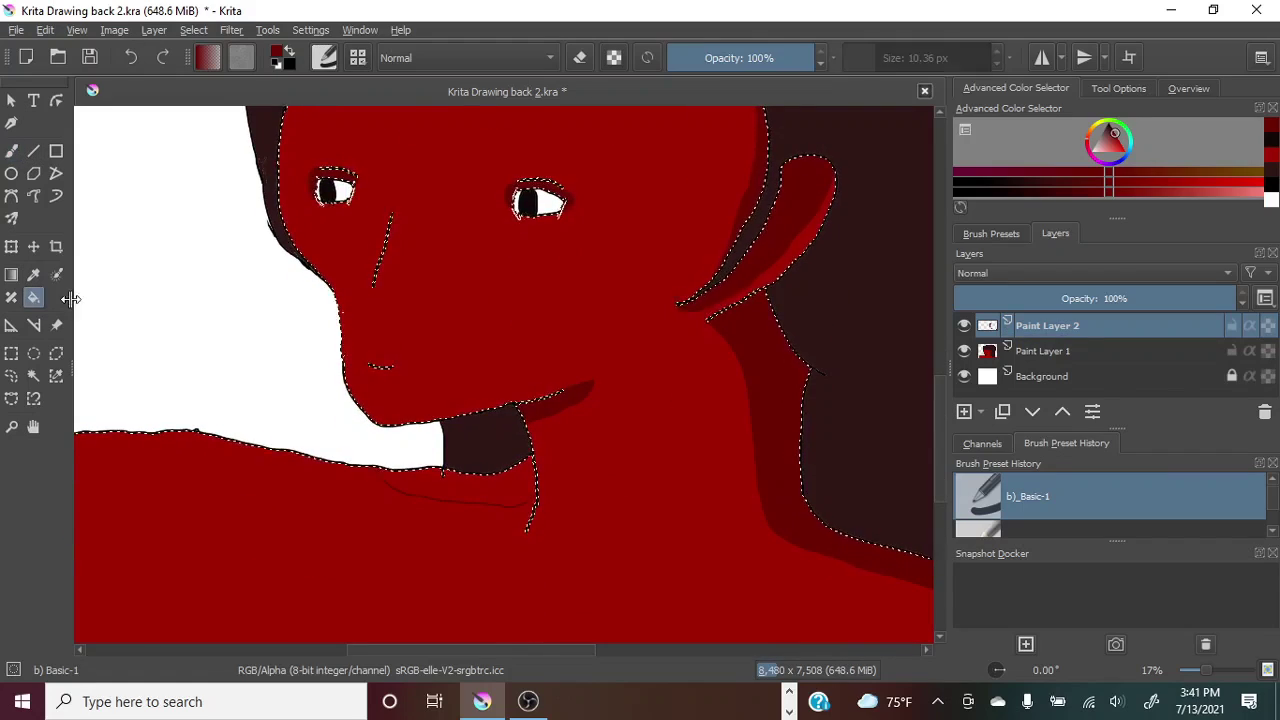
pyautogui.click(517, 482)
pyautogui.hotkey('ctrl', 'z')
# Close both ends of the shoulder shadow's outline with short brush strokes and fill it with the darker red.
pyautogui.click(12, 151)
pyautogui.moveTo(500, 504); pyautogui.dragTo(534, 507)
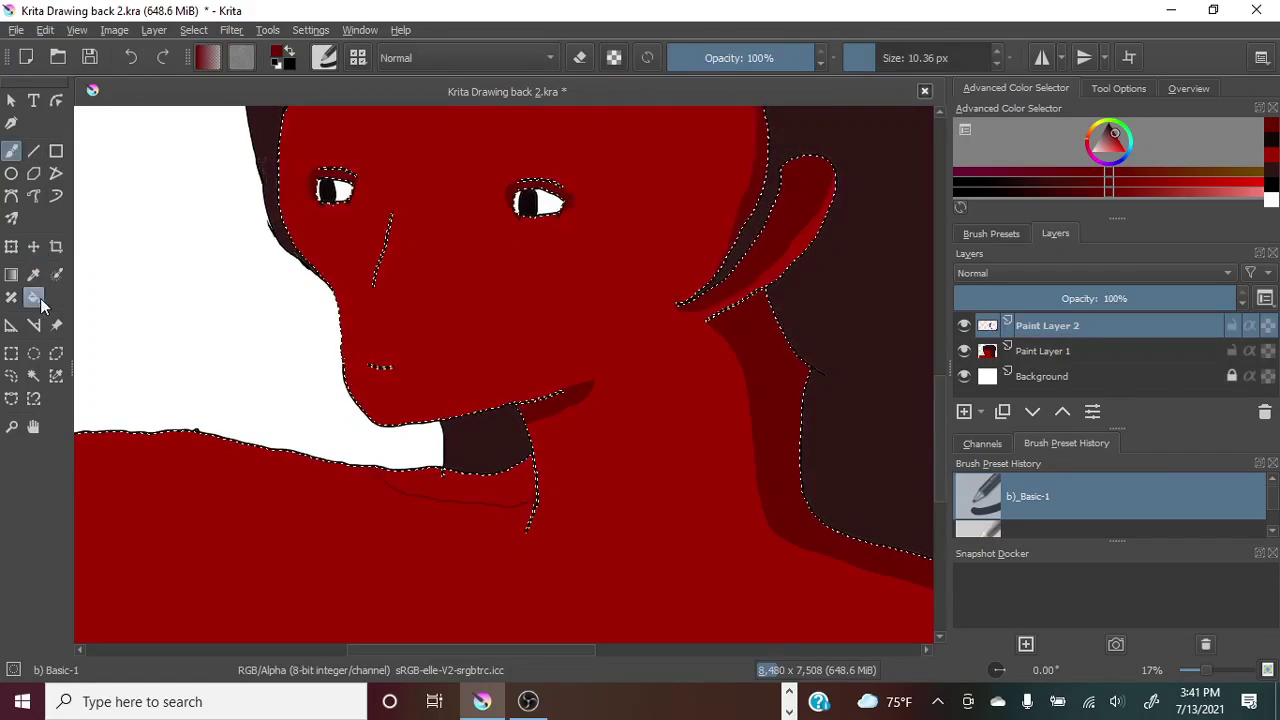
pyautogui.click(35, 298)
pyautogui.click(502, 489)
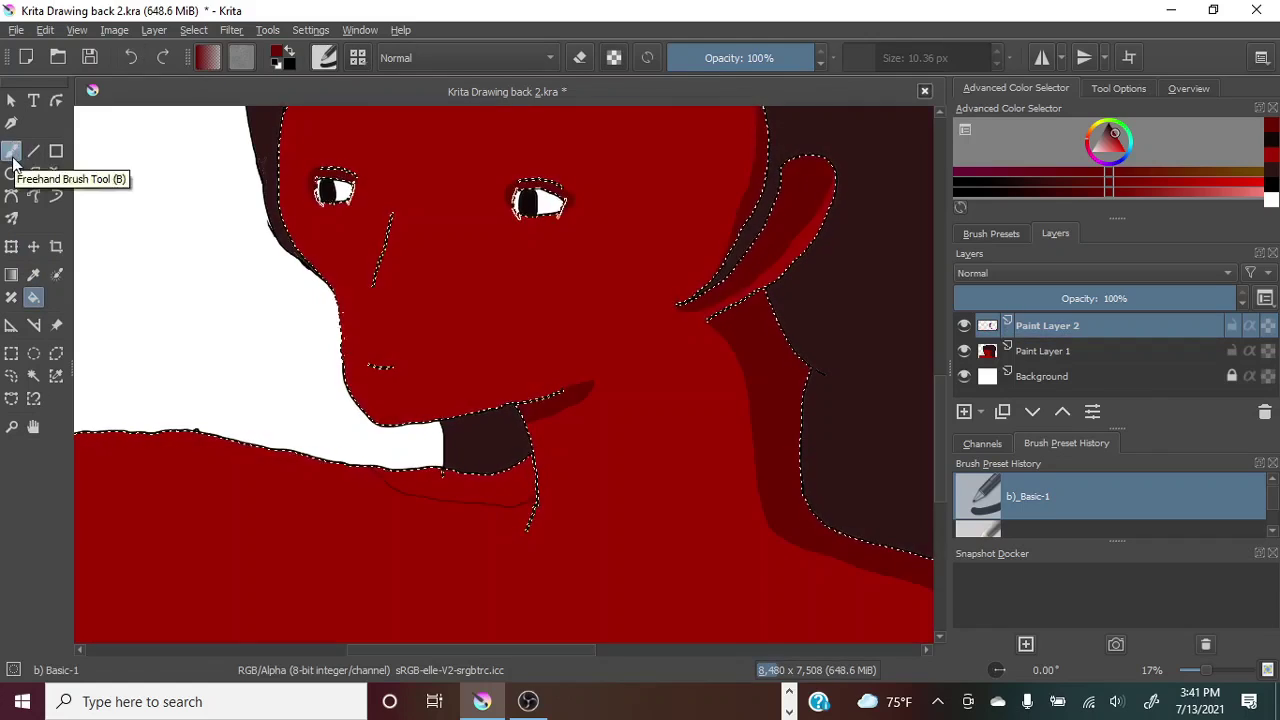
pyautogui.click(13, 156)
pyautogui.moveTo(386, 482); pyautogui.dragTo(366, 462)
pyautogui.click(35, 298)
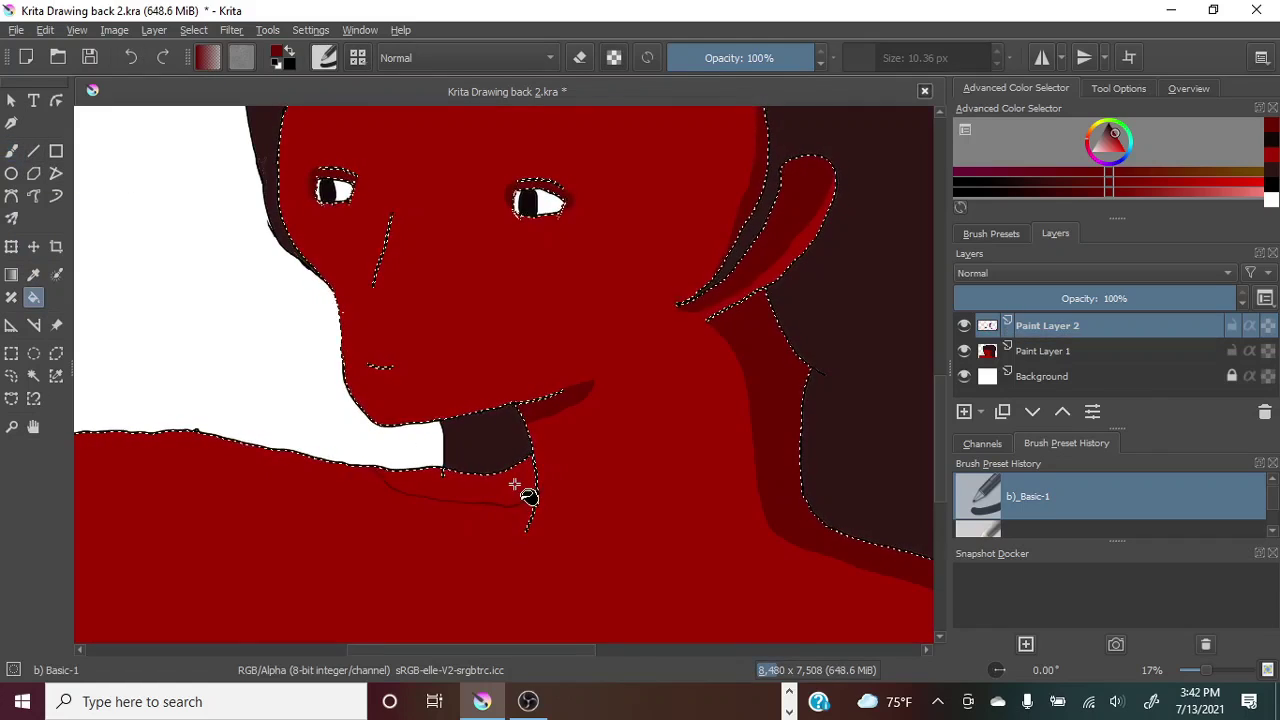
pyautogui.click(514, 486)
# Outline a small armpit shadow at the lower edge of the shoulder and fill it with the darker red.
pyautogui.click(18, 160)
pyautogui.moveTo(1206, 671); pyautogui.dragTo(1196, 673)
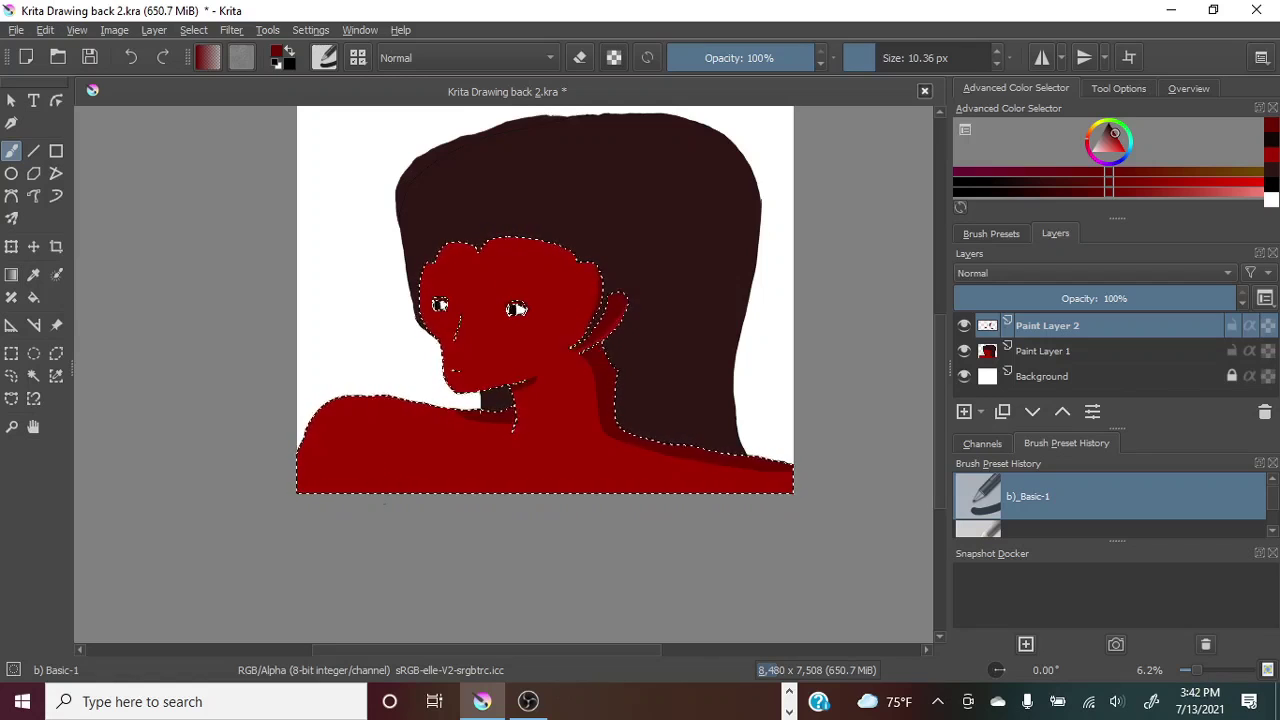
pyautogui.click(35, 299)
pyautogui.click(399, 488)
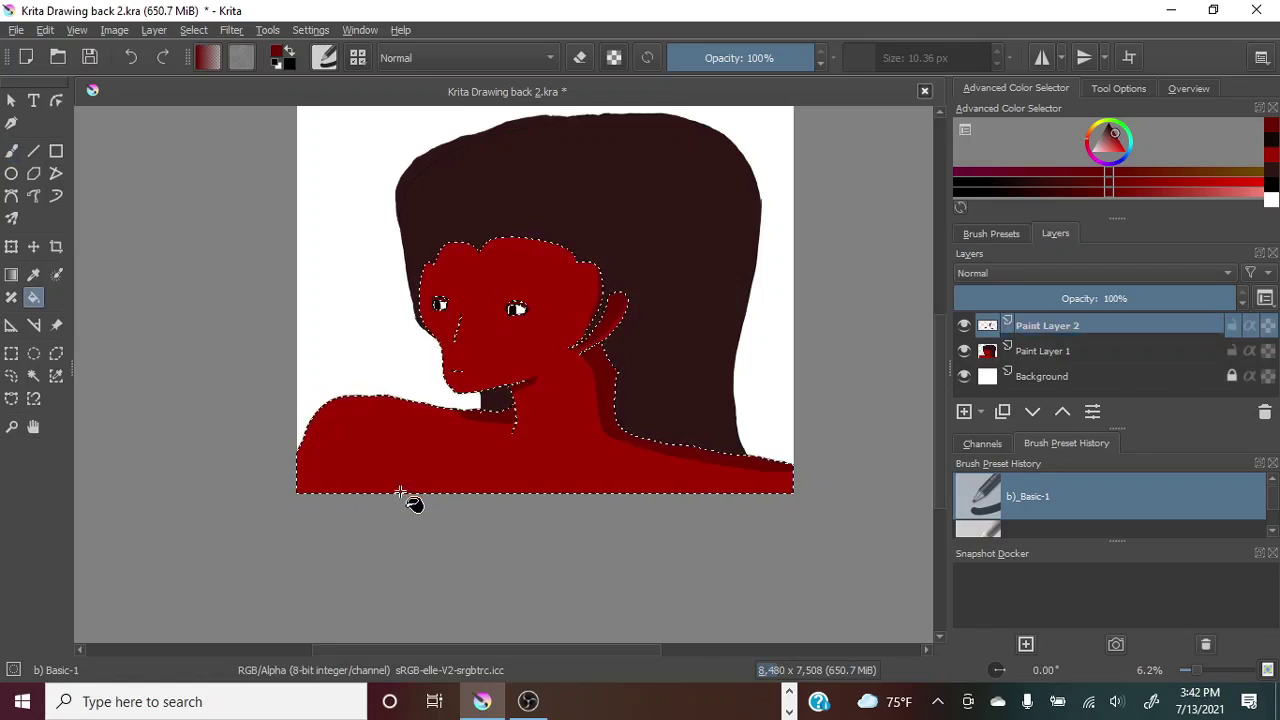
# Outline a narrow vertical shadow along the side of the nose and fill it with the darker red.
pyautogui.moveTo(940, 409); pyautogui.dragTo(941, 399)
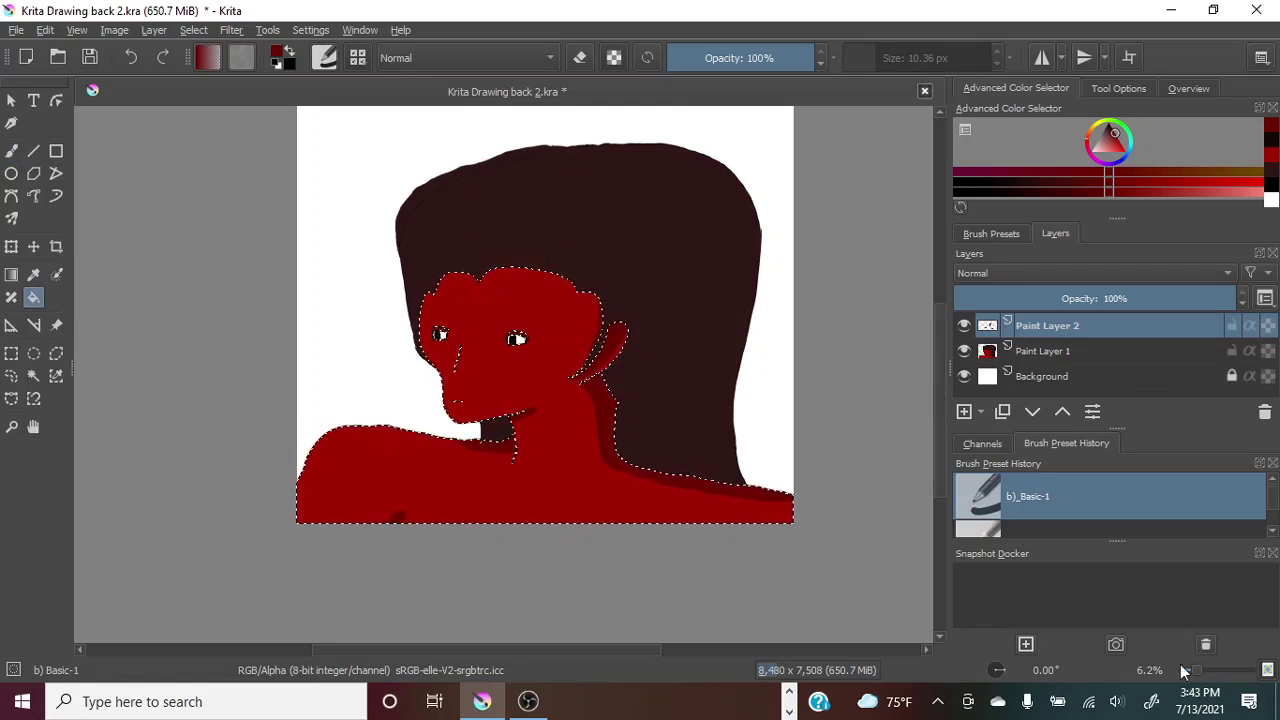
pyautogui.moveTo(1184, 668); pyautogui.dragTo(1212, 669)
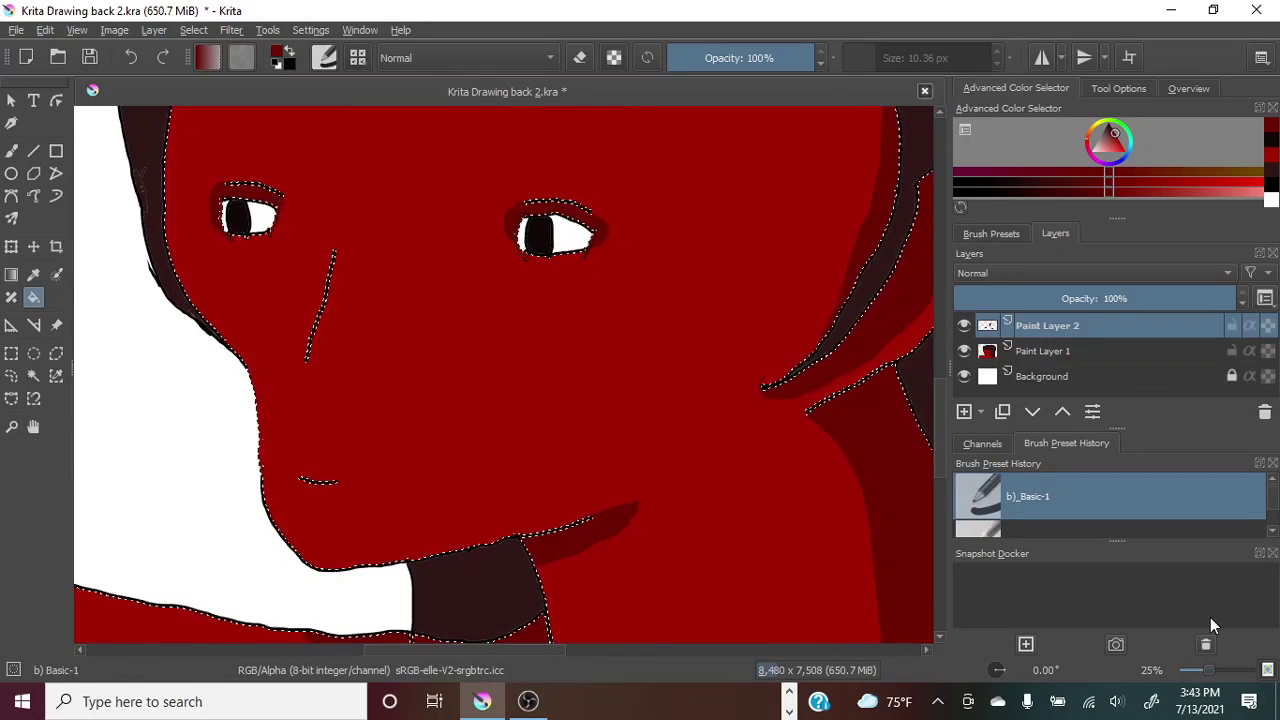
pyautogui.press('b')
pyautogui.moveTo(368, 258)
pyautogui.mouseDown()
pyautogui.moveTo(357, 353)
pyautogui.moveTo(368, 384)
pyautogui.moveTo(359, 379)
pyautogui.moveTo(358, 365)
pyautogui.moveTo(381, 388)
pyautogui.moveTo(384, 283)
pyautogui.moveTo(369, 256)
pyautogui.mouseUp()
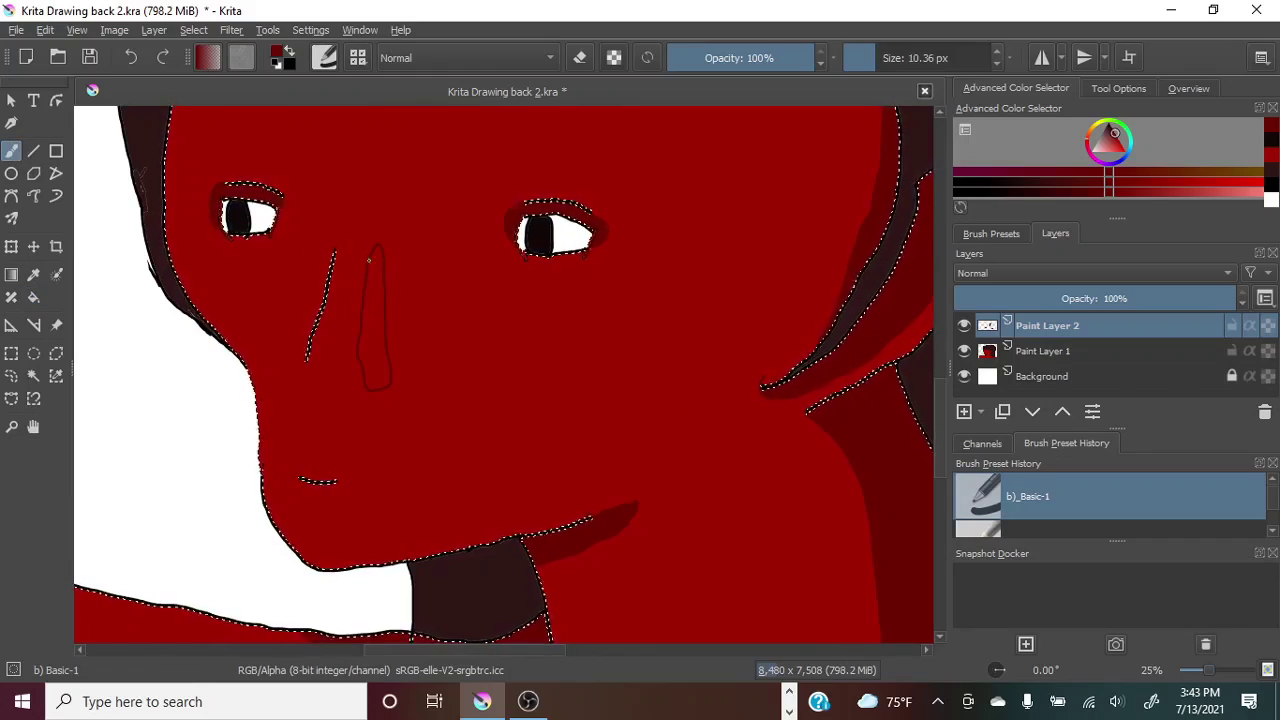
pyautogui.press('f')
pyautogui.click(378, 346)
# Outline a curved shadow under the nose joining the side shadow and fill it with the darker red.
pyautogui.press('b')
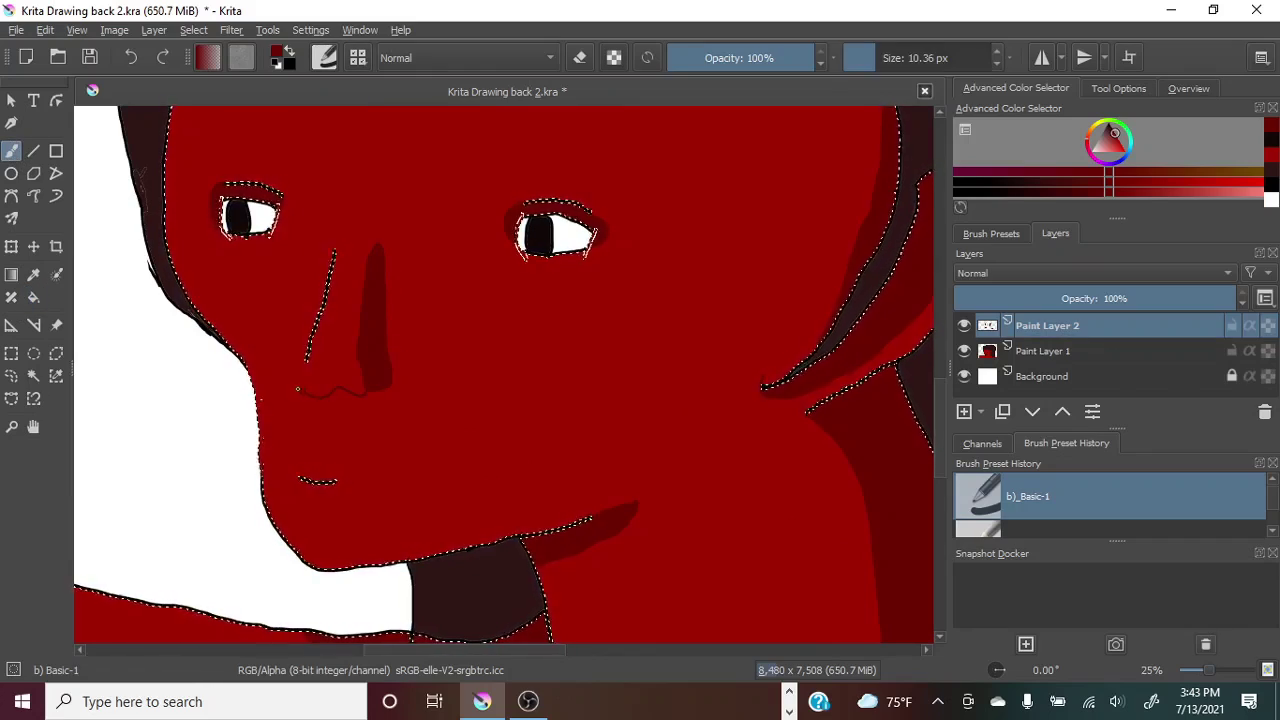
pyautogui.moveTo(283, 392)
pyautogui.mouseDown()
pyautogui.moveTo(389, 383)
pyautogui.moveTo(340, 407)
pyautogui.moveTo(284, 394)
pyautogui.mouseUp()
pyautogui.press('f')
pyautogui.click(374, 398)
# Sample the skin red and trim the inner edge and lower tip of the nose shadow with the brush.
pyautogui.moveTo(1209, 670); pyautogui.dragTo(1212, 670)
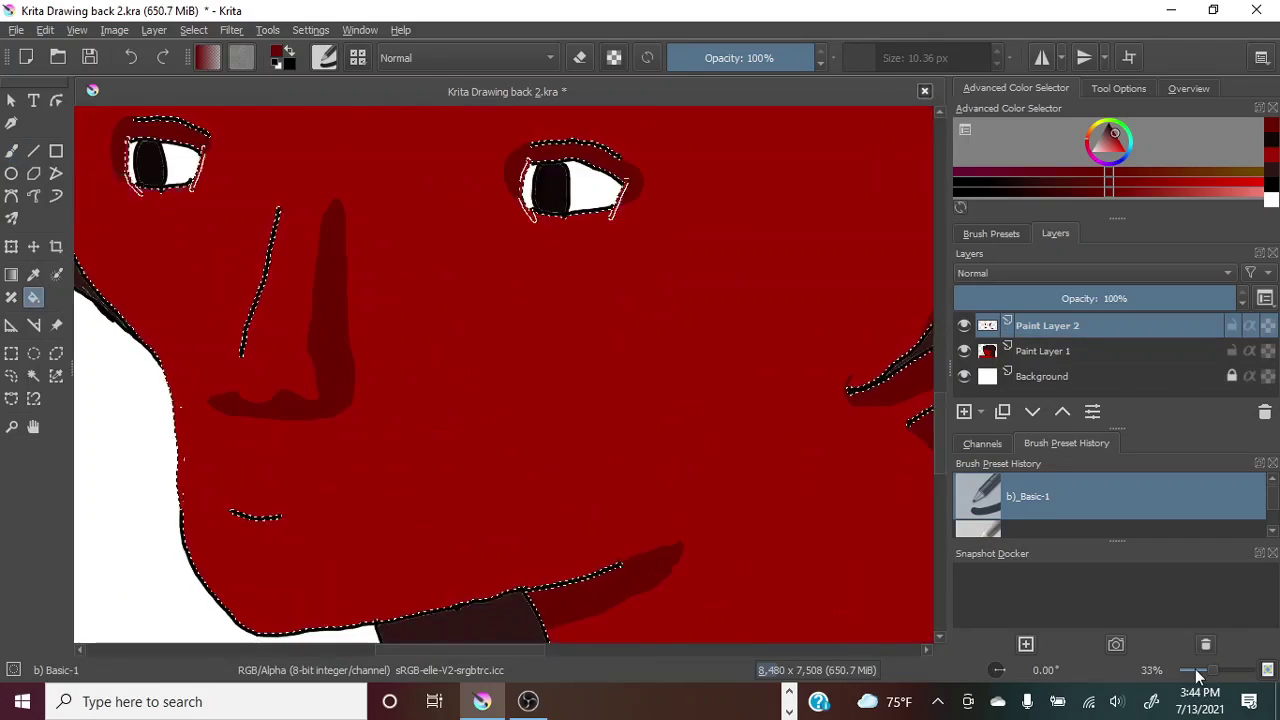
pyautogui.press('p')
pyautogui.click(300, 368)
pyautogui.press('b')
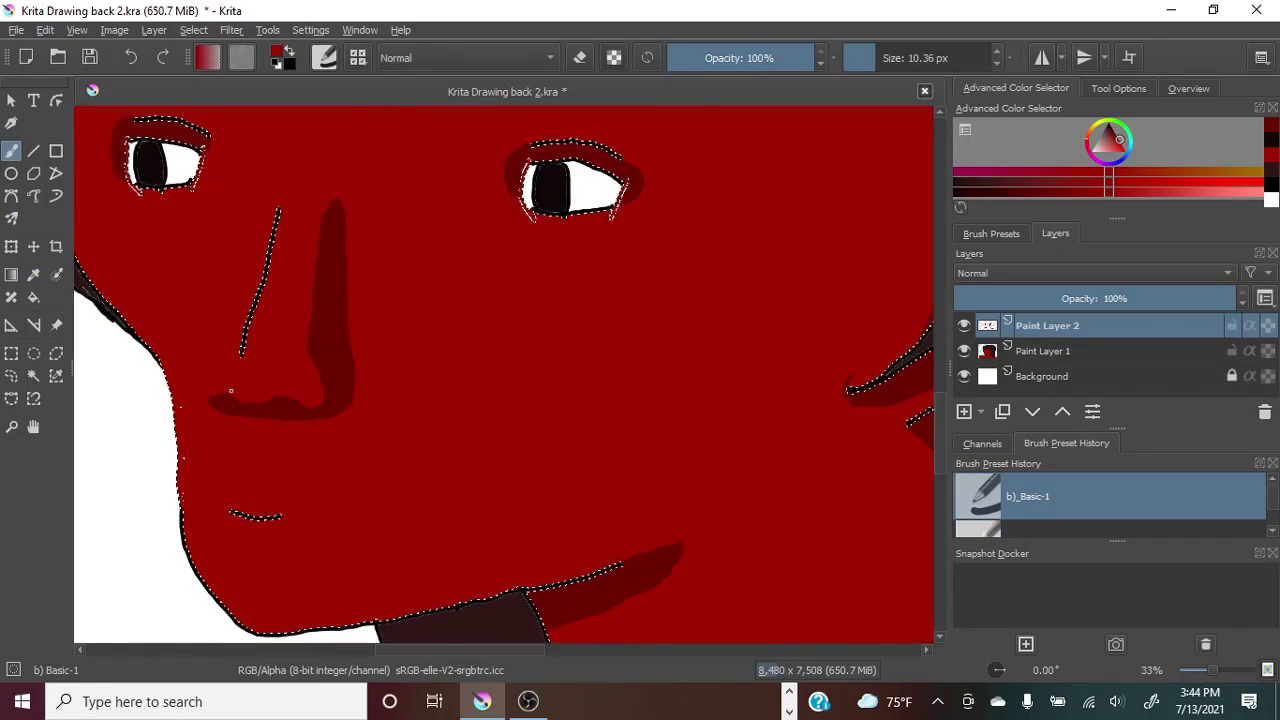
pyautogui.moveTo(304, 400)
pyautogui.mouseDown()
pyautogui.moveTo(314, 363)
pyautogui.moveTo(302, 275)
pyautogui.mouseUp()
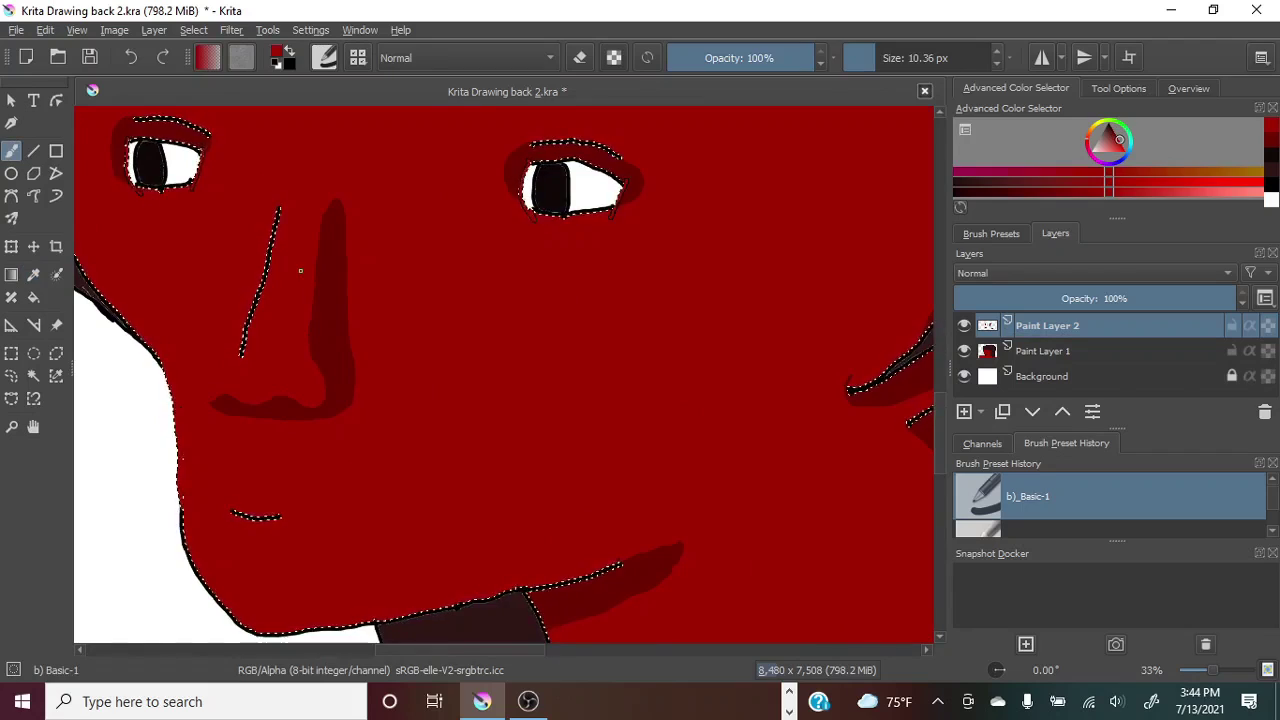
# Refine the outer edge of the nose shadow with sampled darker red and skin red brush strokes.
pyautogui.click(33, 274)
pyautogui.click(332, 330)
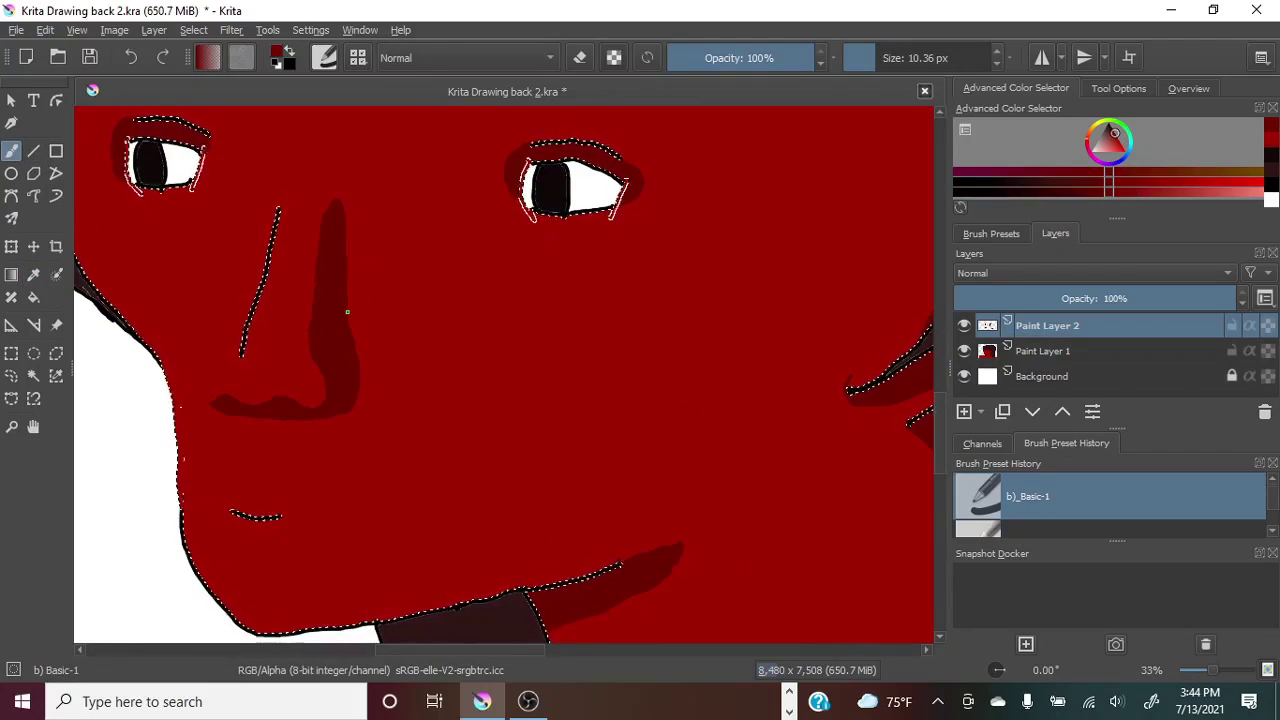
pyautogui.click(408, 250)
pyautogui.click(11, 151)
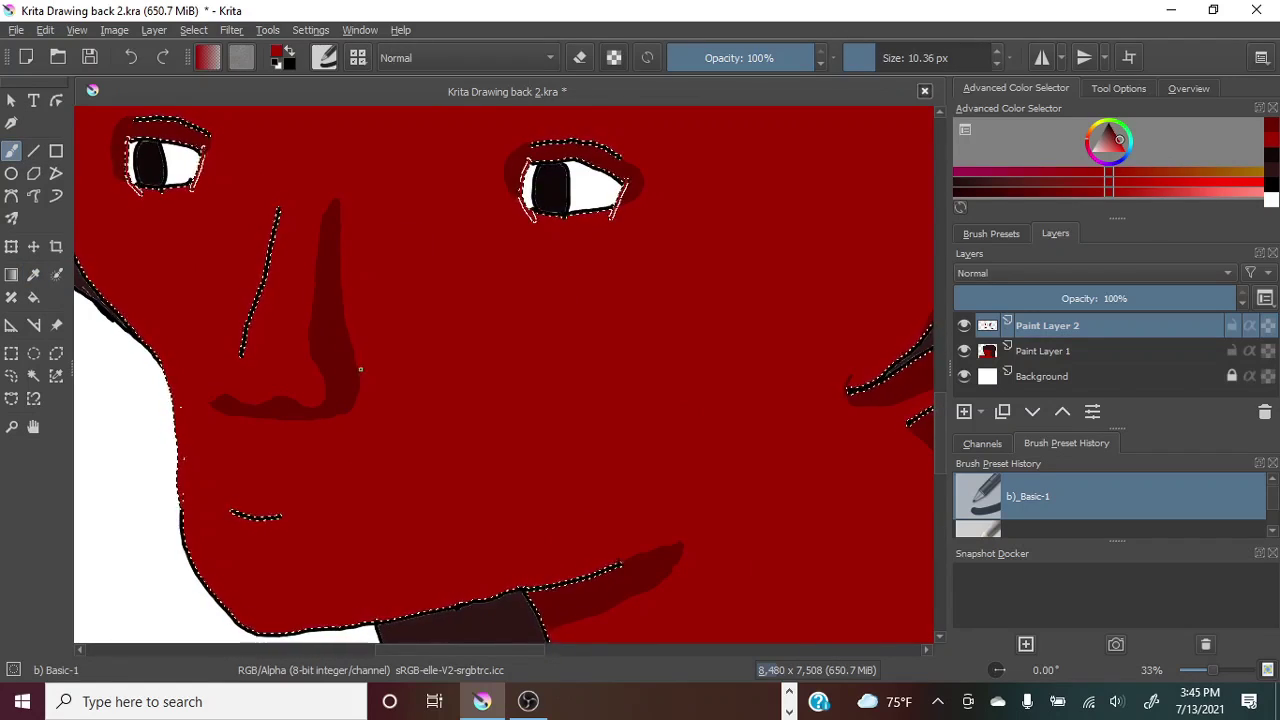
pyautogui.moveTo(1215, 671)
pyautogui.mouseDown()
pyautogui.moveTo(1192, 684)
pyautogui.moveTo(1213, 675)
pyautogui.mouseUp()
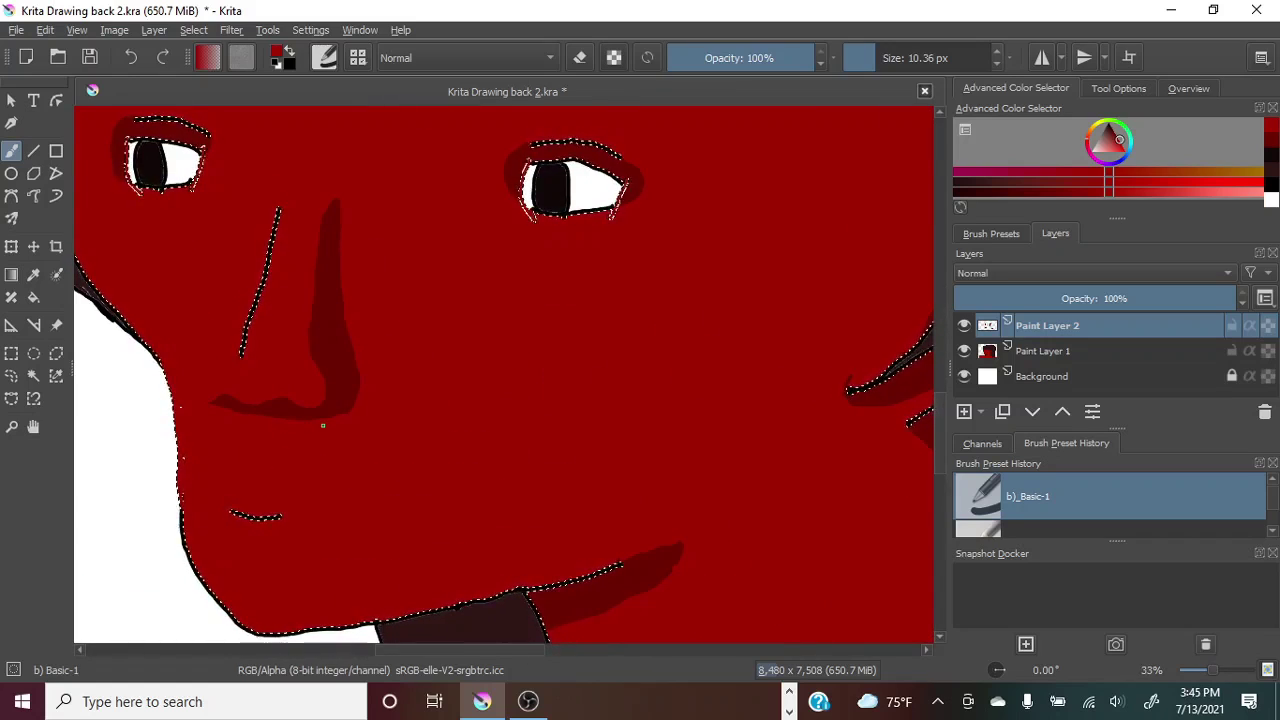
pyautogui.scroll(-4, 1212, 670)
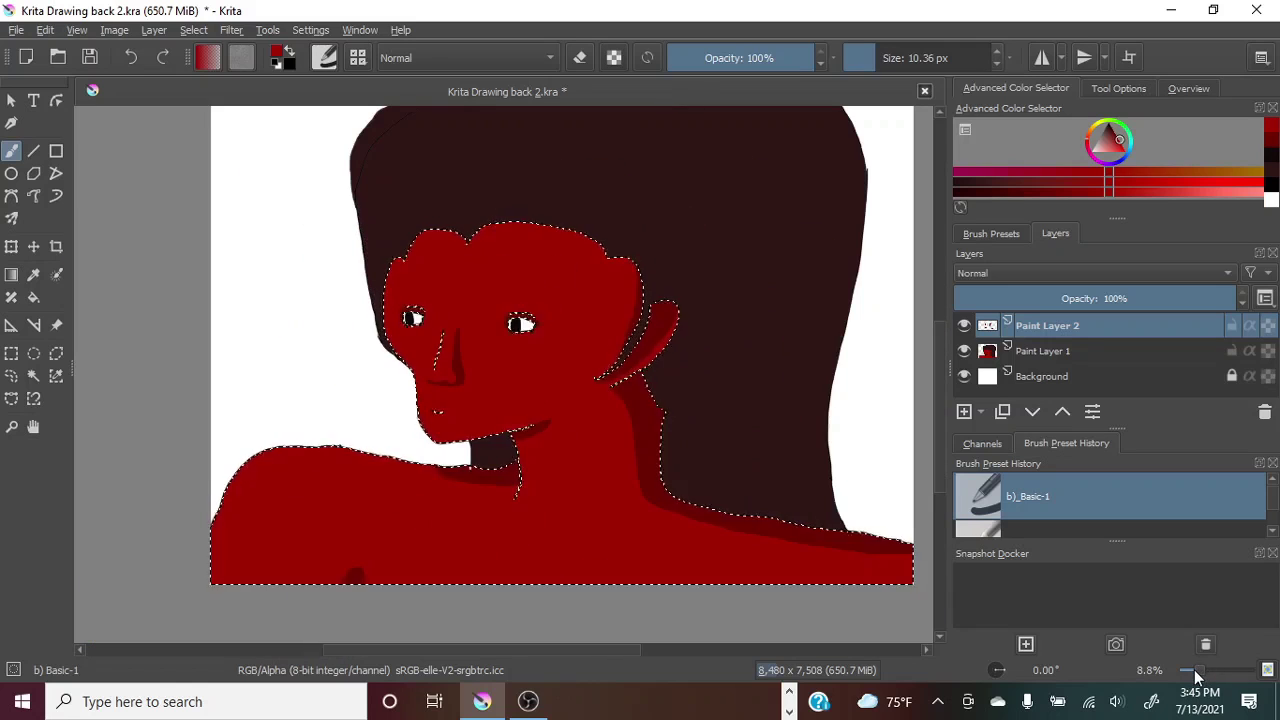
# Clear the skin selection and reshape the upper tip of the nose shadow with sampled darker red and skin red.
pyautogui.click(11, 376)
pyautogui.click(281, 304)
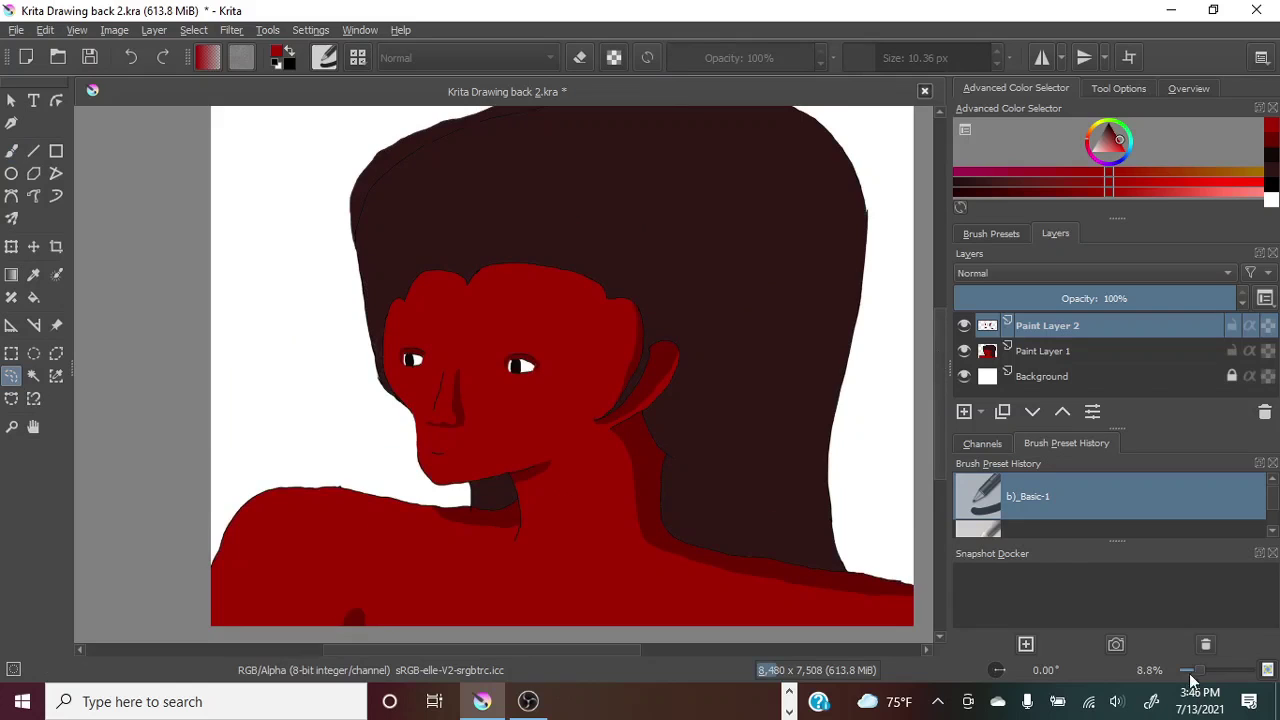
pyautogui.click(12, 152)
pyautogui.moveTo(1199, 671); pyautogui.dragTo(1212, 671)
pyautogui.keyDown('ctrl'); pyautogui.click(326, 370); pyautogui.keyUp('ctrl')
pyautogui.click(34, 275)
pyautogui.click(340, 198)
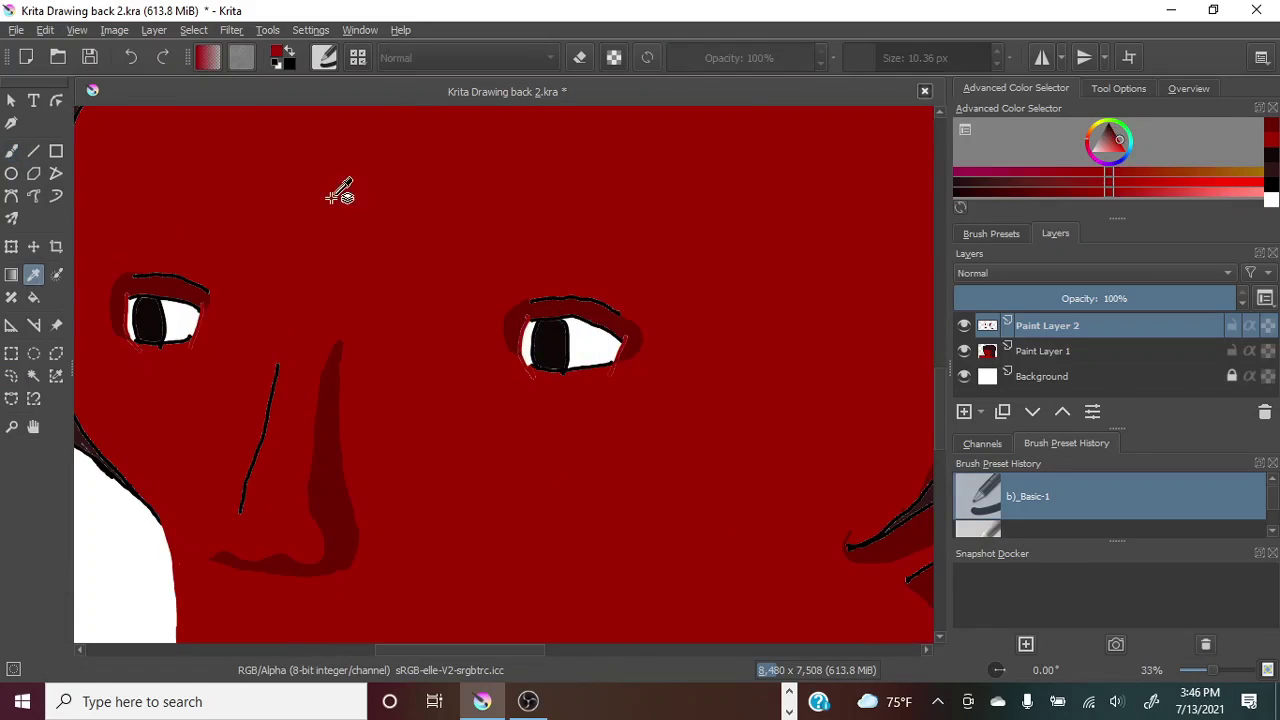
pyautogui.click(12, 152)
pyautogui.moveTo(341, 352); pyautogui.dragTo(340, 338)
# Save the drawing.
pyautogui.scroll(-5, 1210, 670)
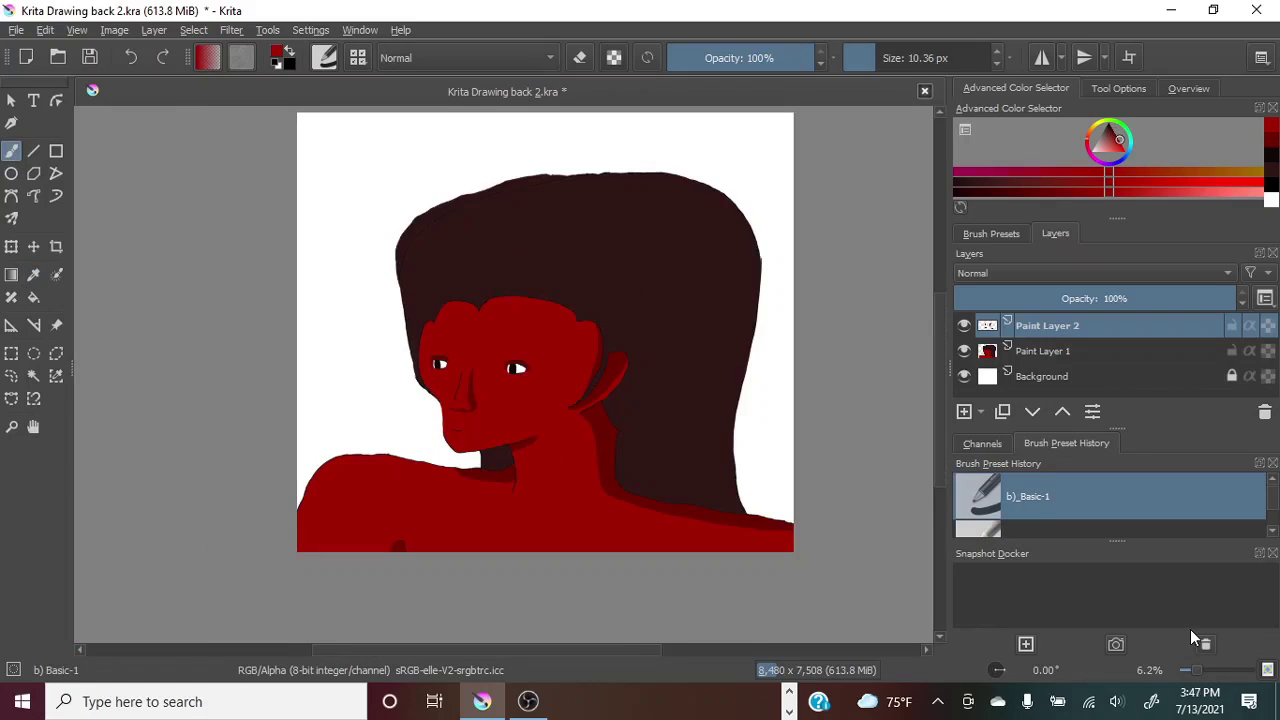
pyautogui.scroll(4, 1196, 670)
pyautogui.scroll(-4, 1193, 668)
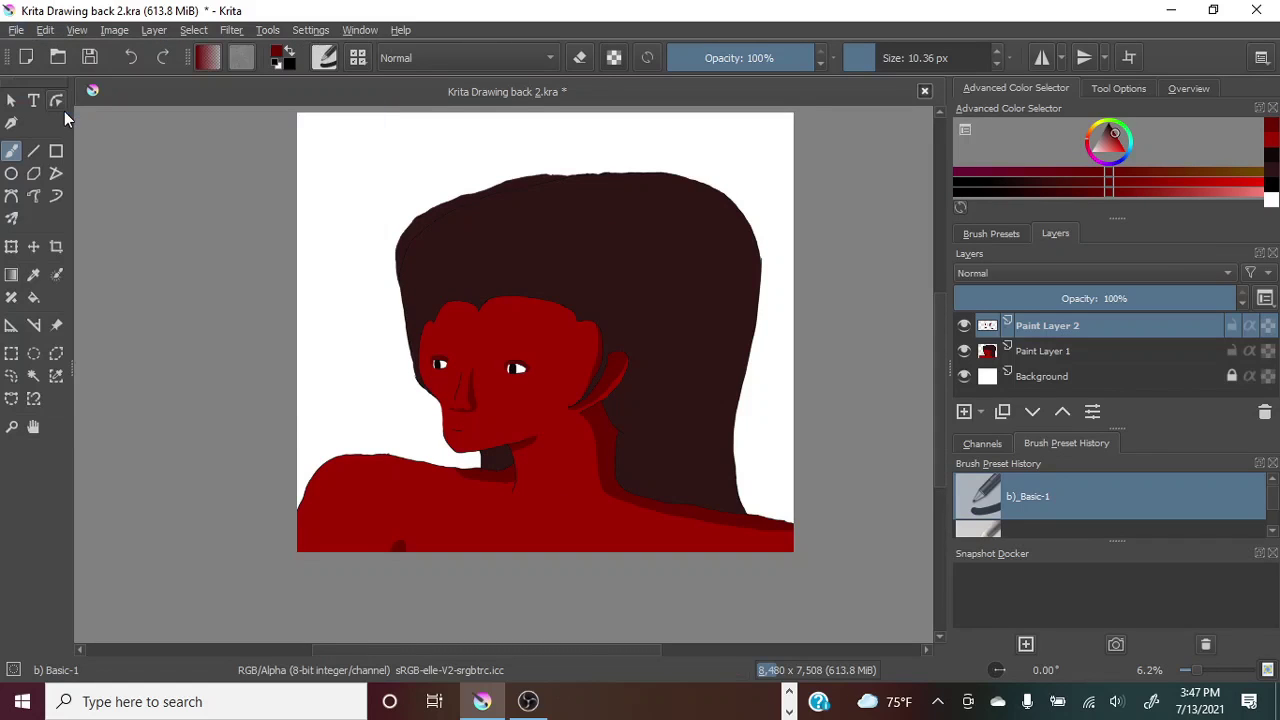
pyautogui.hotkey('ctrl', 's')
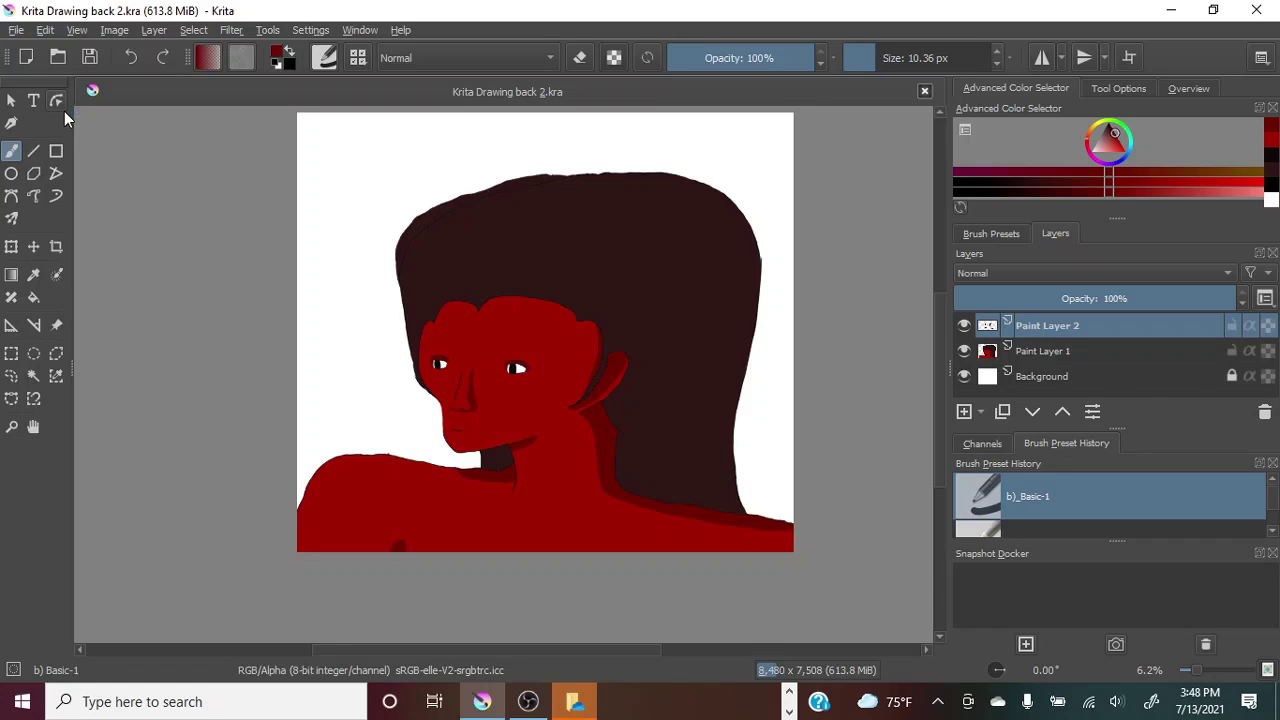
# Tidy the edges of the armpit and jaw shadows with the recent skin red.
pyautogui.moveTo(1197, 670); pyautogui.dragTo(1204, 671)
pyautogui.moveTo(940, 390); pyautogui.dragTo(940, 462)
pyautogui.click(1271, 140)
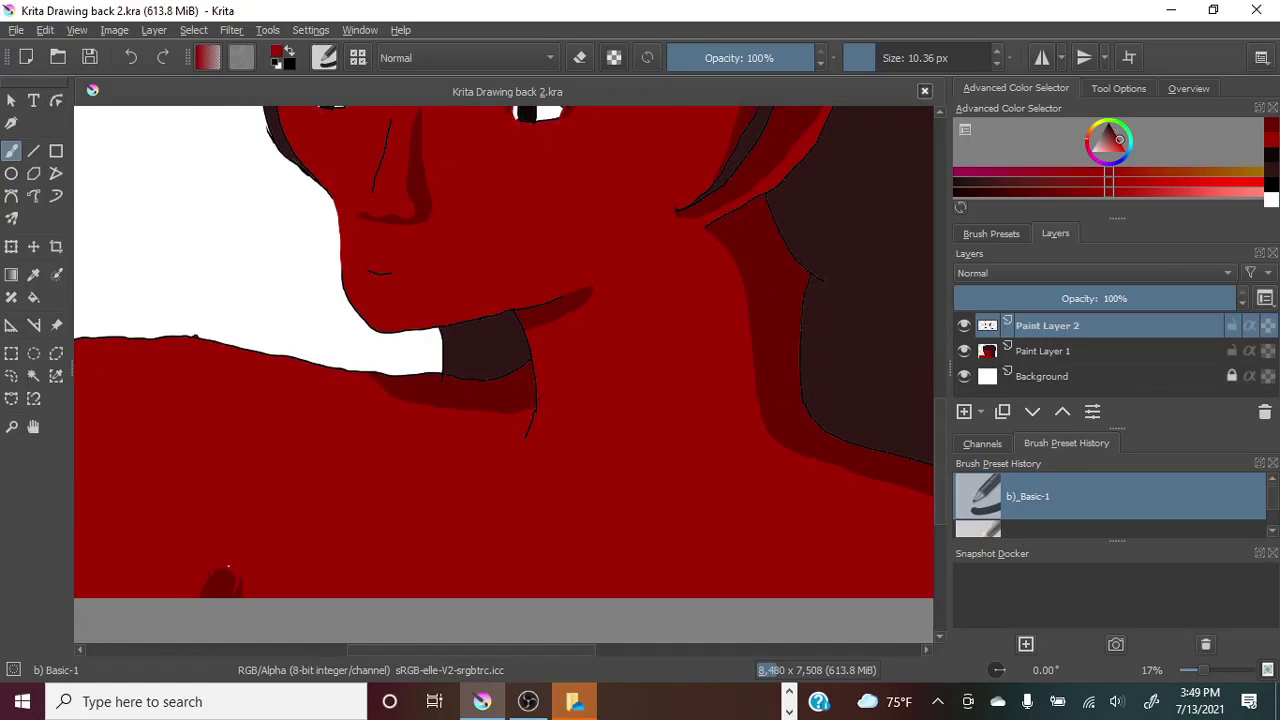
pyautogui.moveTo(228, 567); pyautogui.dragTo(218, 569)
pyautogui.press('f')
pyautogui.moveTo(1208, 671); pyautogui.dragTo(1213, 671)
pyautogui.moveTo(939, 471); pyautogui.dragTo(938, 444)
pyautogui.press('b')
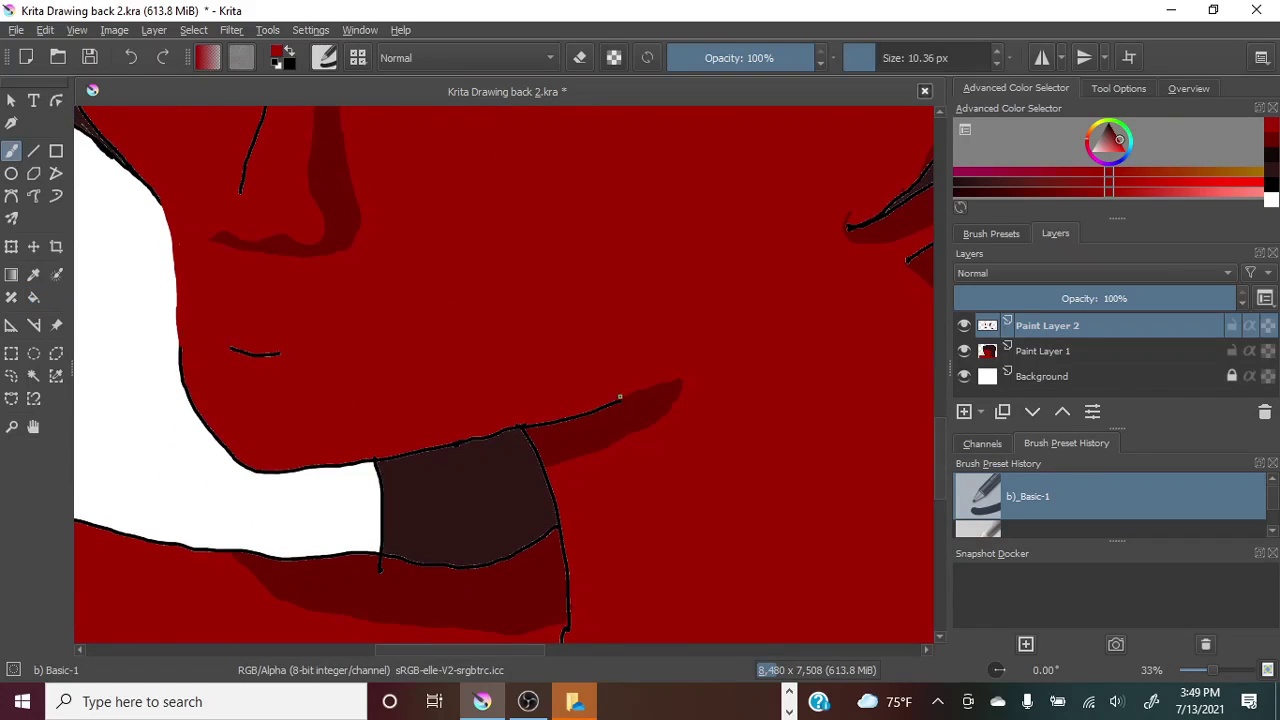
# Touch up the shading around the eye on the far side of the face with the darker red.
pyautogui.scroll(3, 938, 418)
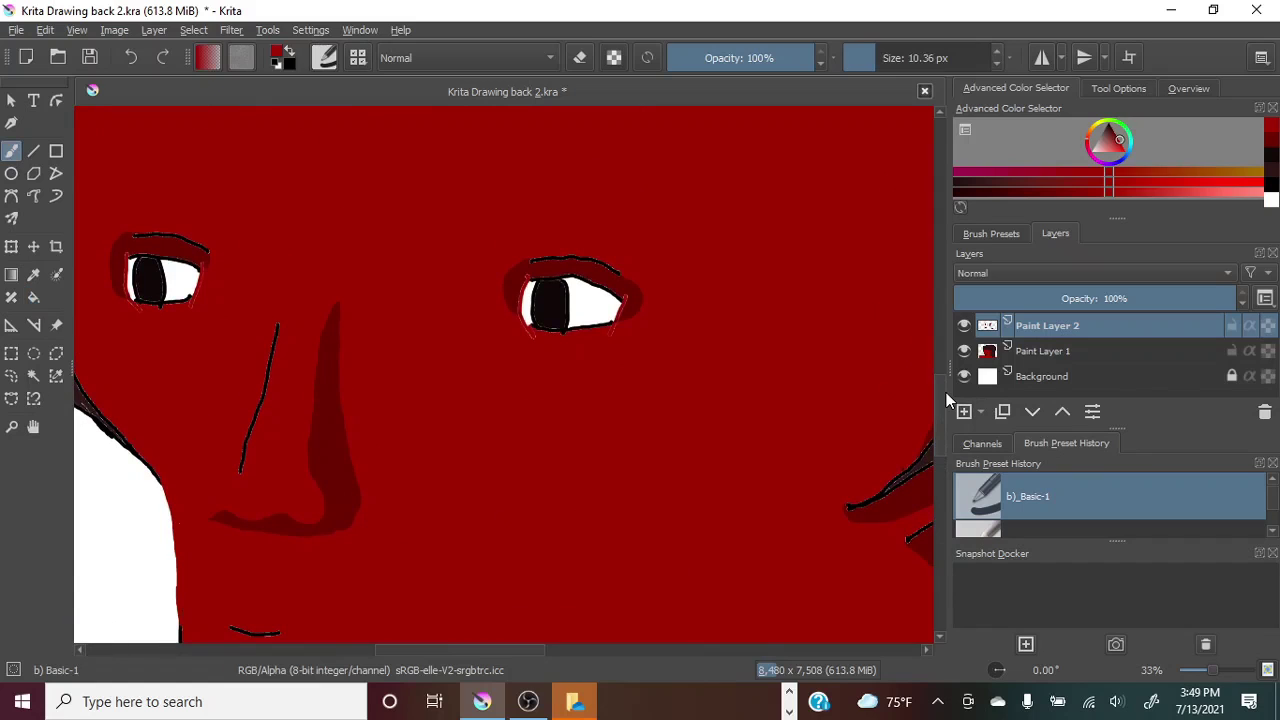
pyautogui.press('f')
pyautogui.click(1274, 152)
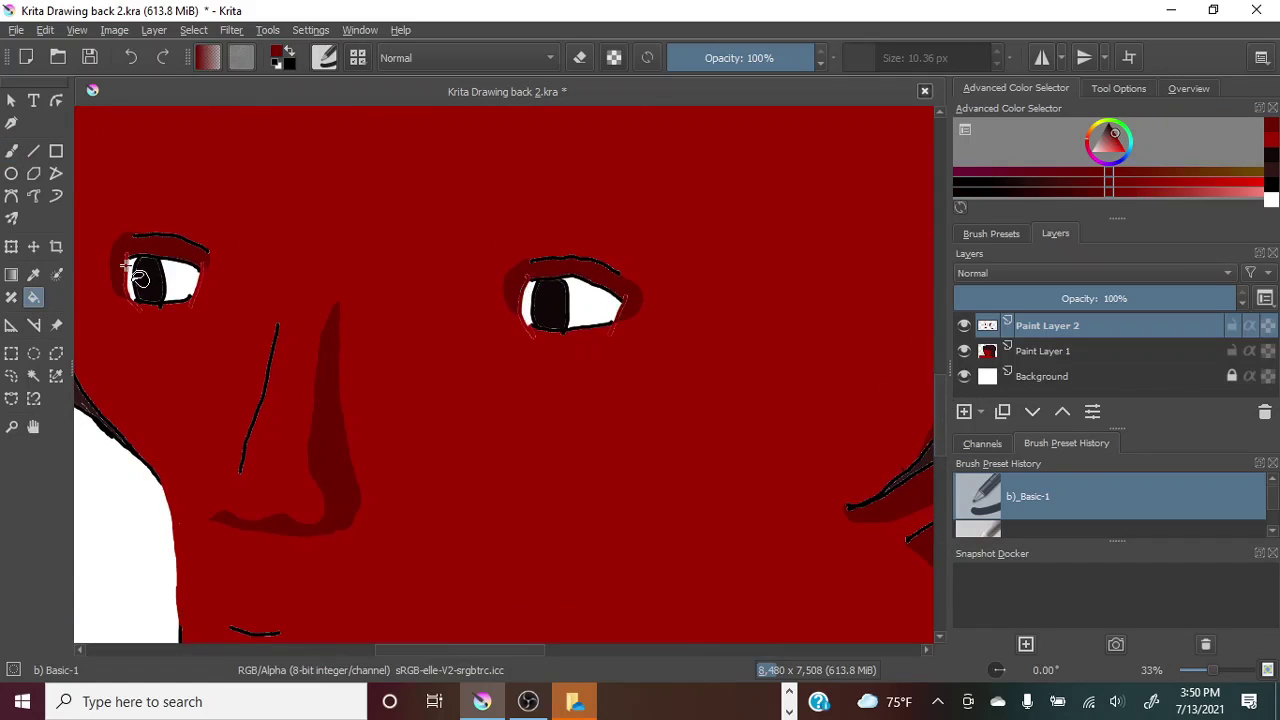
pyautogui.scroll(2, 145, 270)
pyautogui.scroll(3, 300, 400)
pyautogui.press('b')
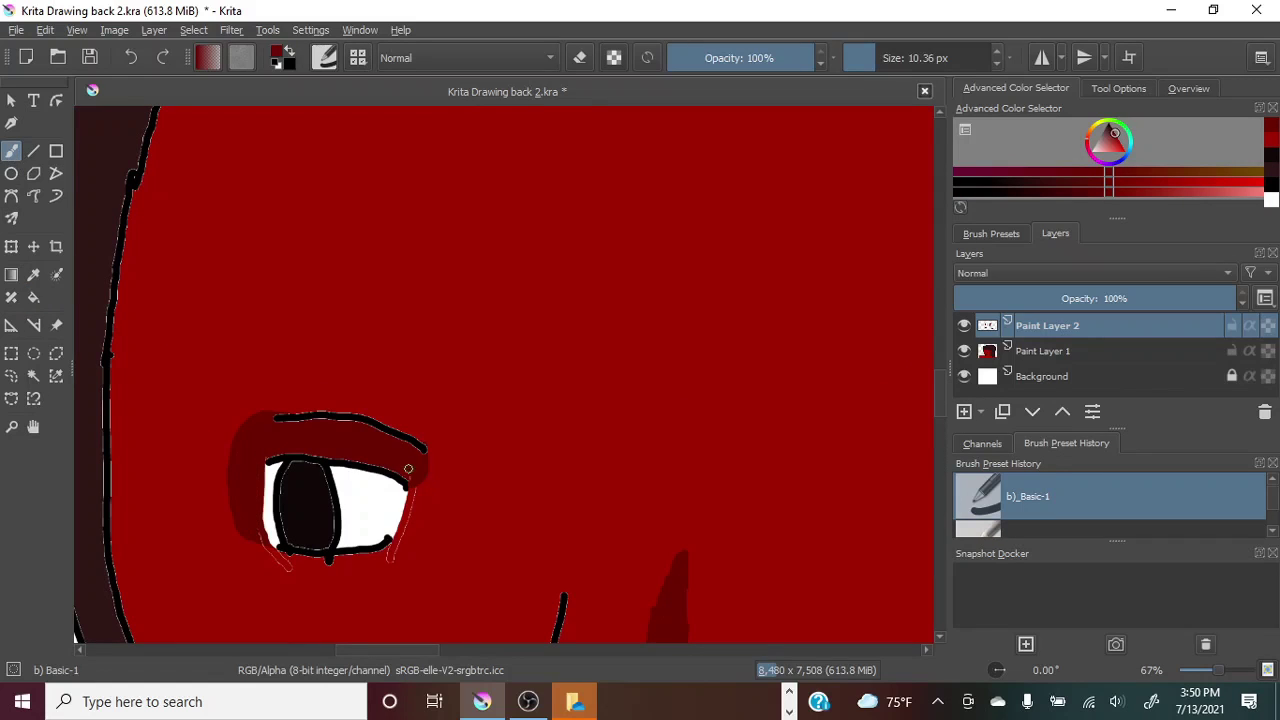
pyautogui.moveTo(1218, 670); pyautogui.dragTo(1200, 673)
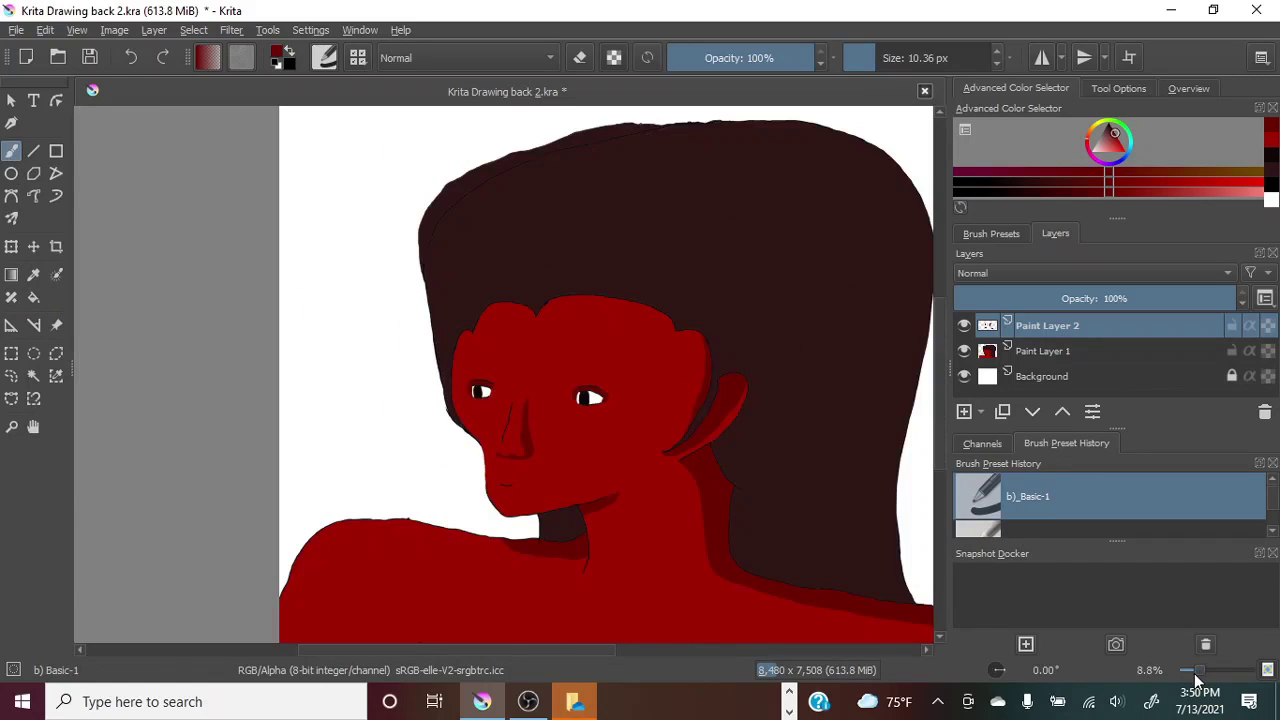
pyautogui.moveTo(940, 370); pyautogui.dragTo(941, 400)
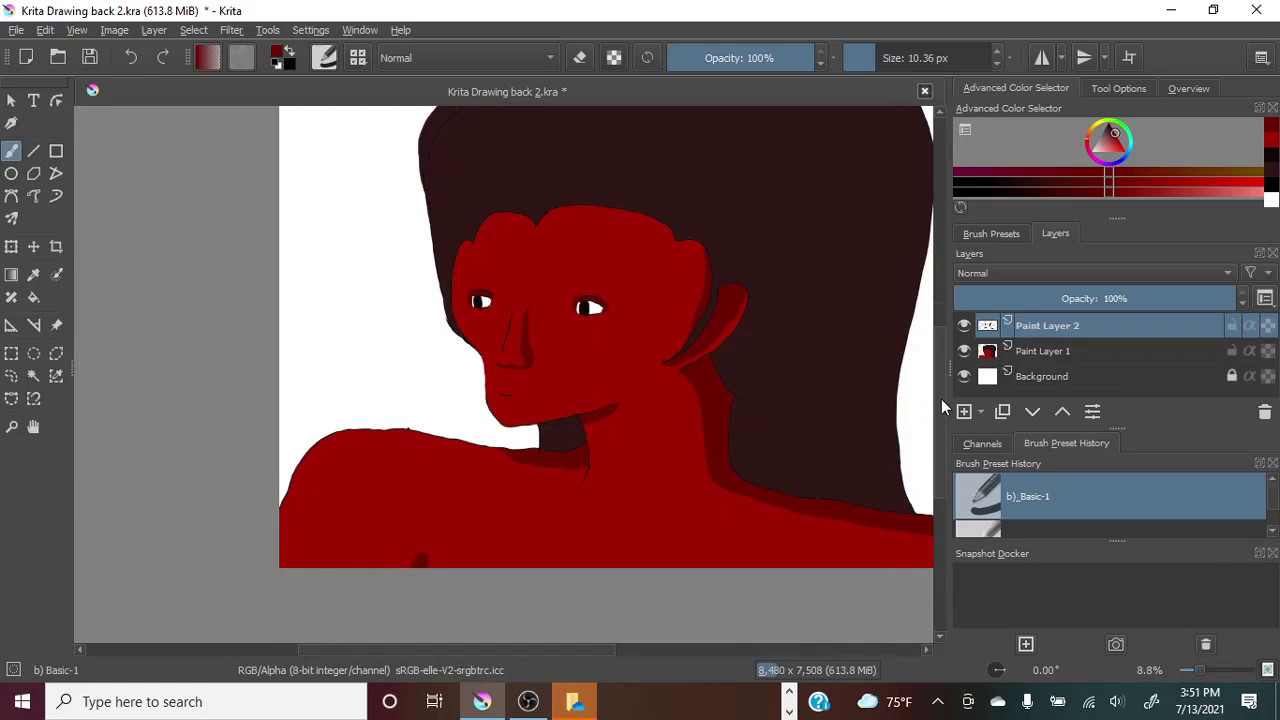
pyautogui.moveTo(553, 648); pyautogui.dragTo(598, 649)
pyautogui.moveTo(941, 391); pyautogui.dragTo(943, 361)
pyautogui.click(33, 377)
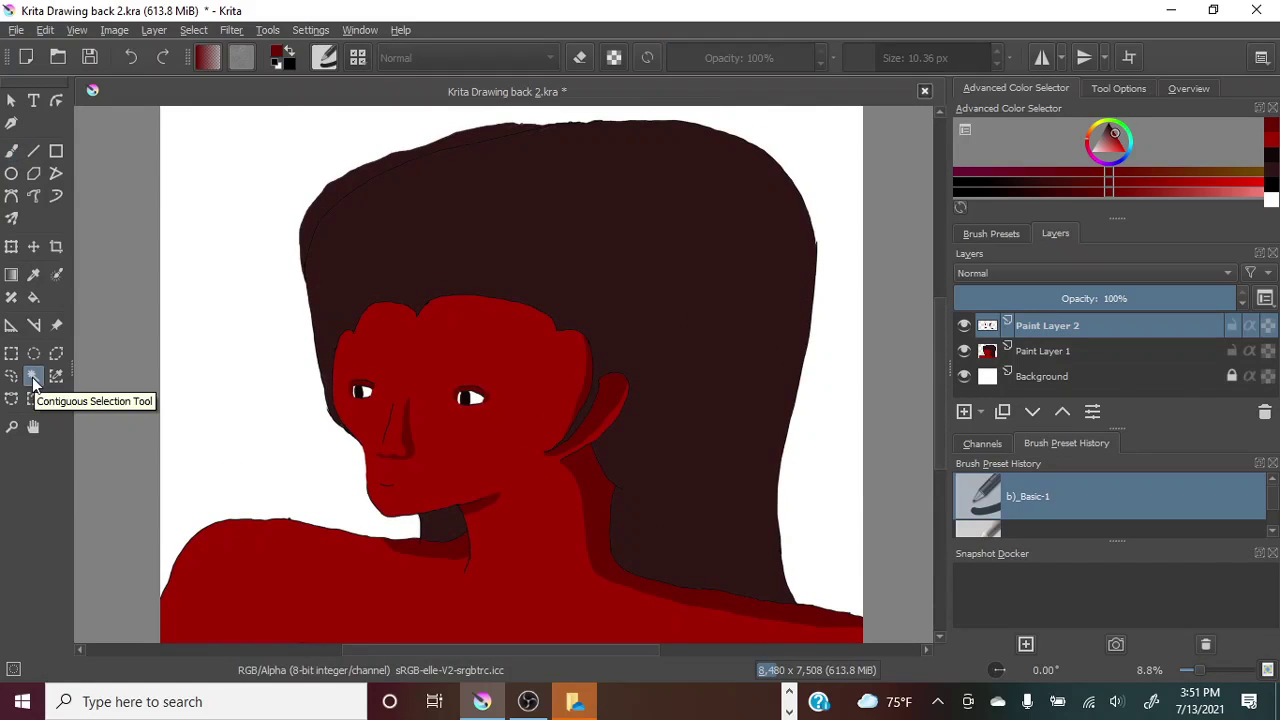
pyautogui.moveTo(936, 377); pyautogui.dragTo(945, 369)
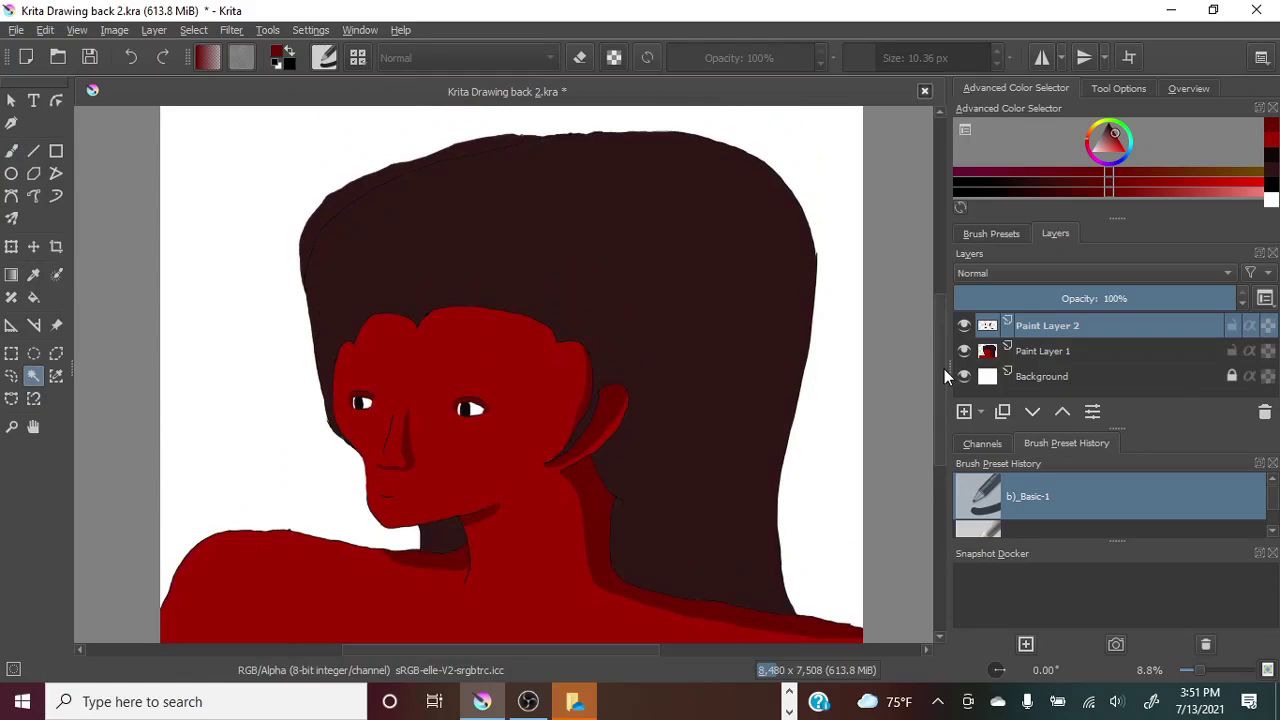
pyautogui.click(627, 253)
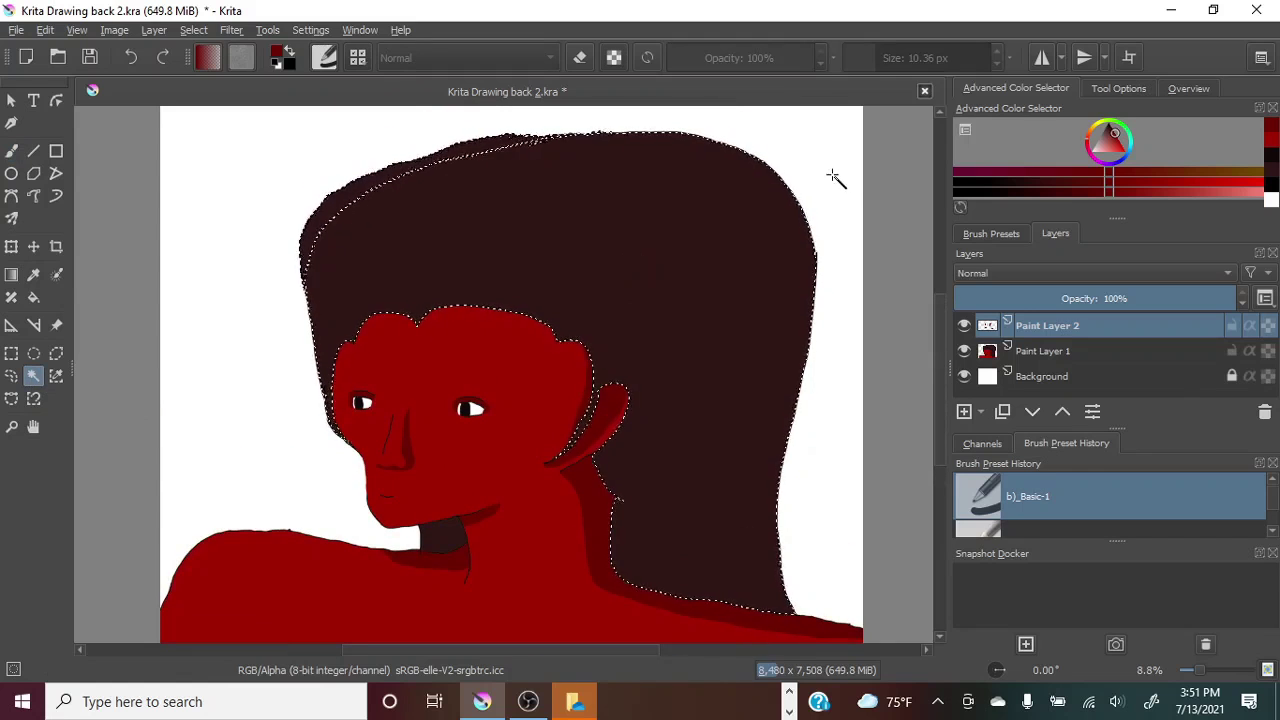
pyautogui.click(11, 378)
pyautogui.click(218, 270)
# Lasso a strip around the stray line along the hair's upper edge and cut it from Paint Layer 1.
pyautogui.moveTo(1200, 670); pyautogui.dragTo(1206, 670)
pyautogui.moveTo(942, 365); pyautogui.dragTo(943, 311)
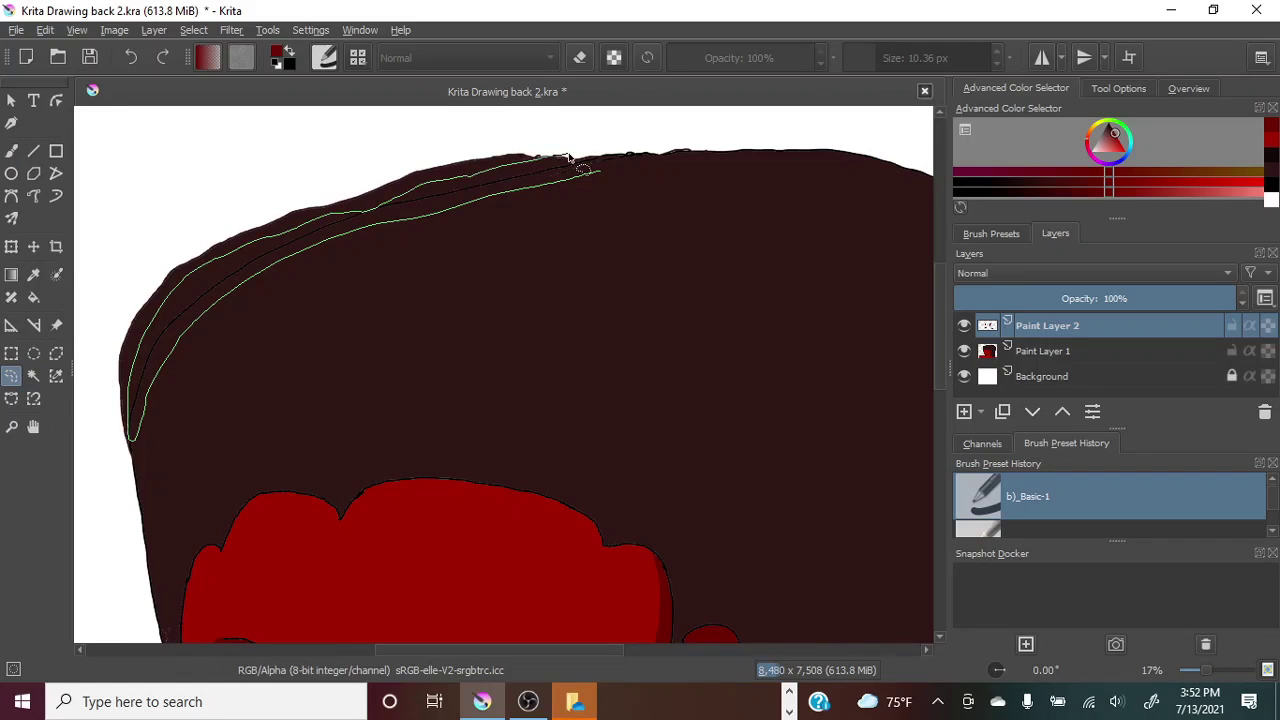
pyautogui.moveTo(568, 157); pyautogui.dragTo(598, 170)
pyautogui.click(45, 30)
pyautogui.click(95, 90)
pyautogui.click(45, 30)
pyautogui.click(81, 90)
pyautogui.click(1034, 354)
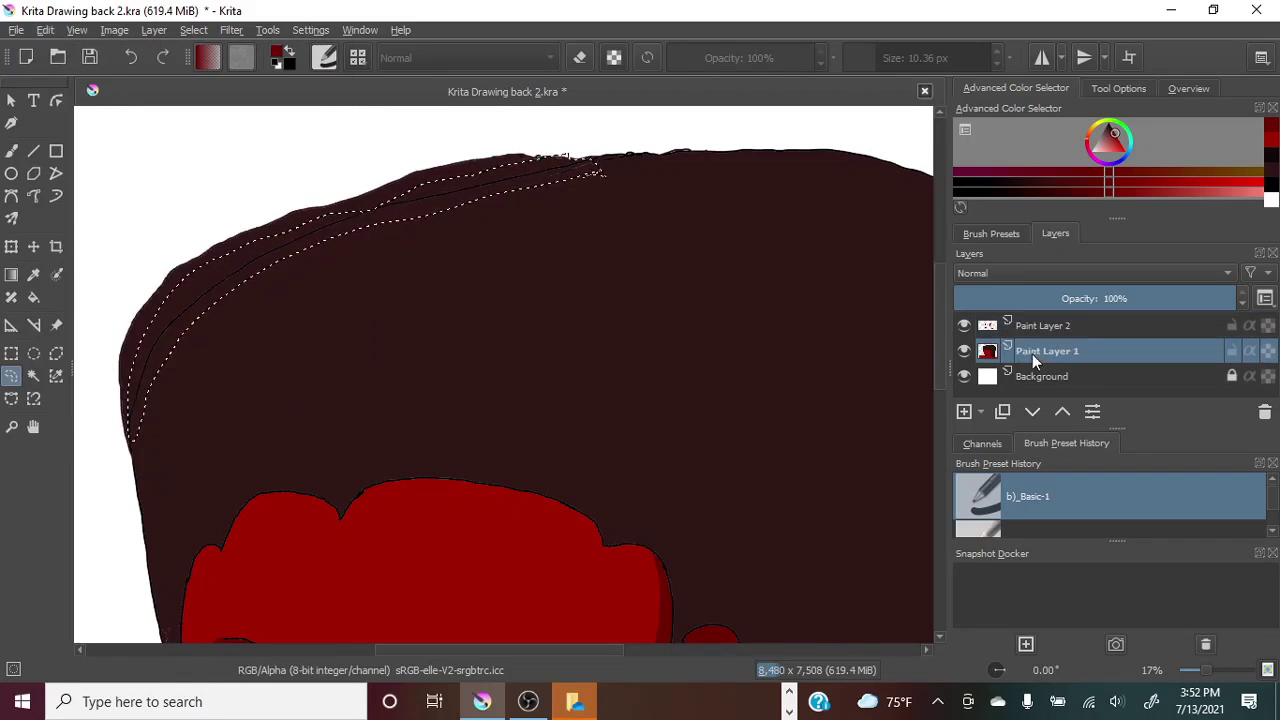
pyautogui.click(45, 30)
pyautogui.click(81, 87)
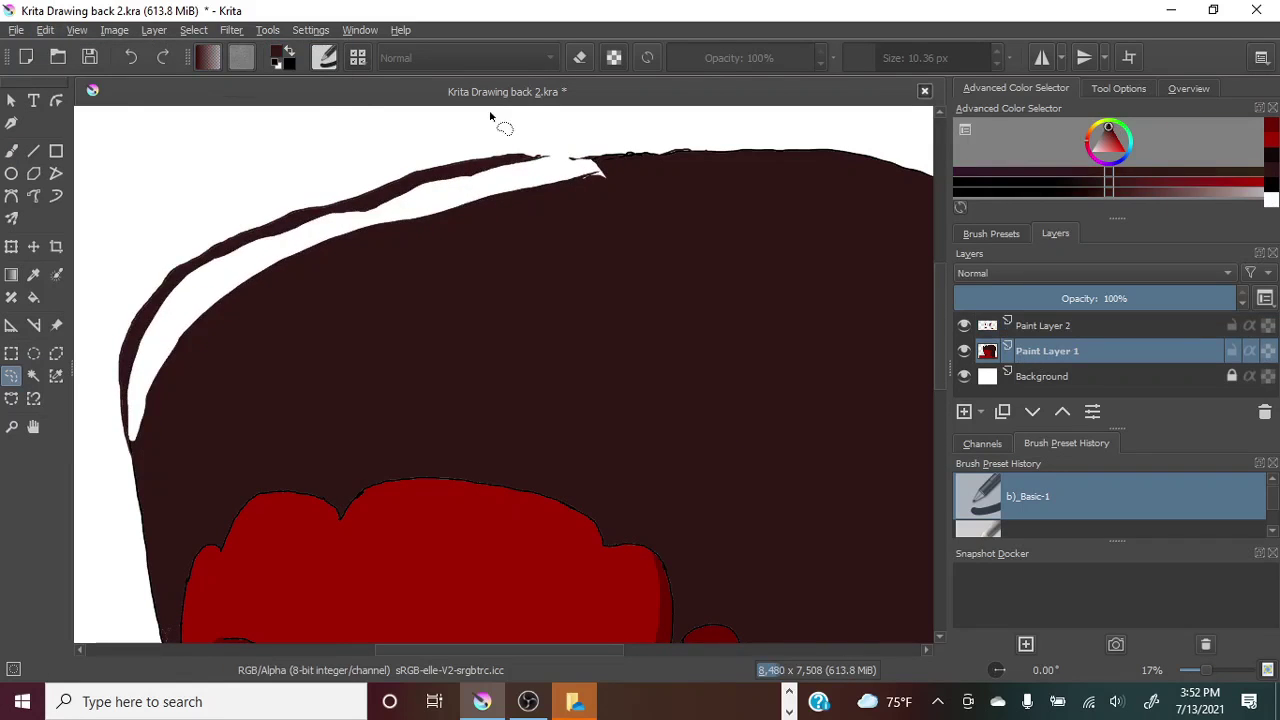
# Fill the cut-out strip near the top of the hair with the dark brown hair colour.
pyautogui.press('b')
pyautogui.click(427, 197)
pyautogui.click(1212, 670)
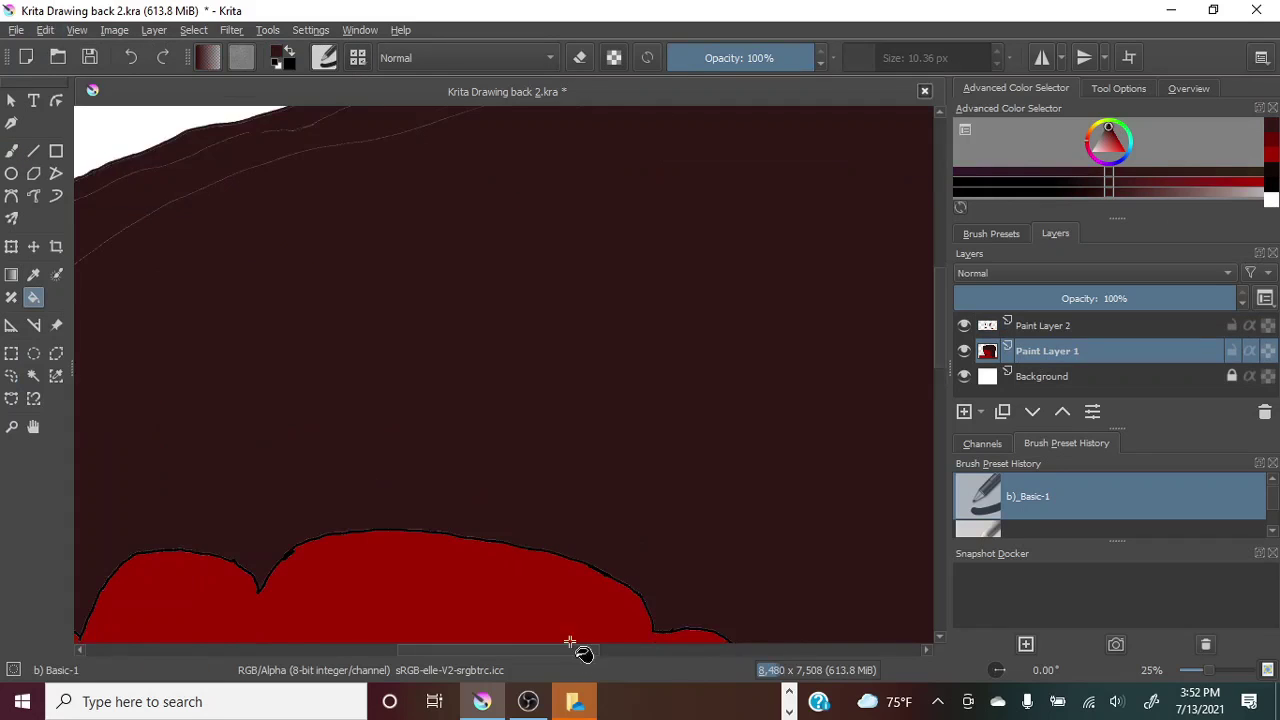
# Paint over the thin seams left around the filled hair strip with the hair colour.
pyautogui.moveTo(571, 649); pyautogui.dragTo(518, 649)
pyautogui.press('b')
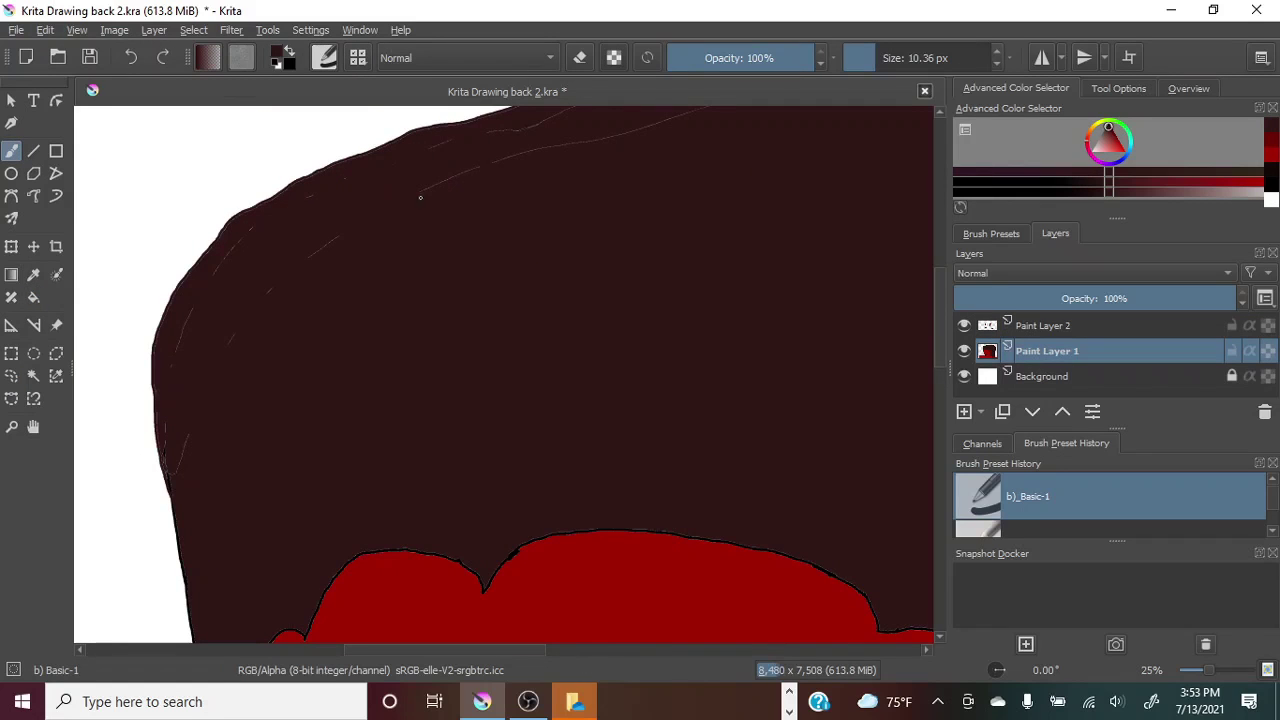
pyautogui.scroll(3, 626, 269)
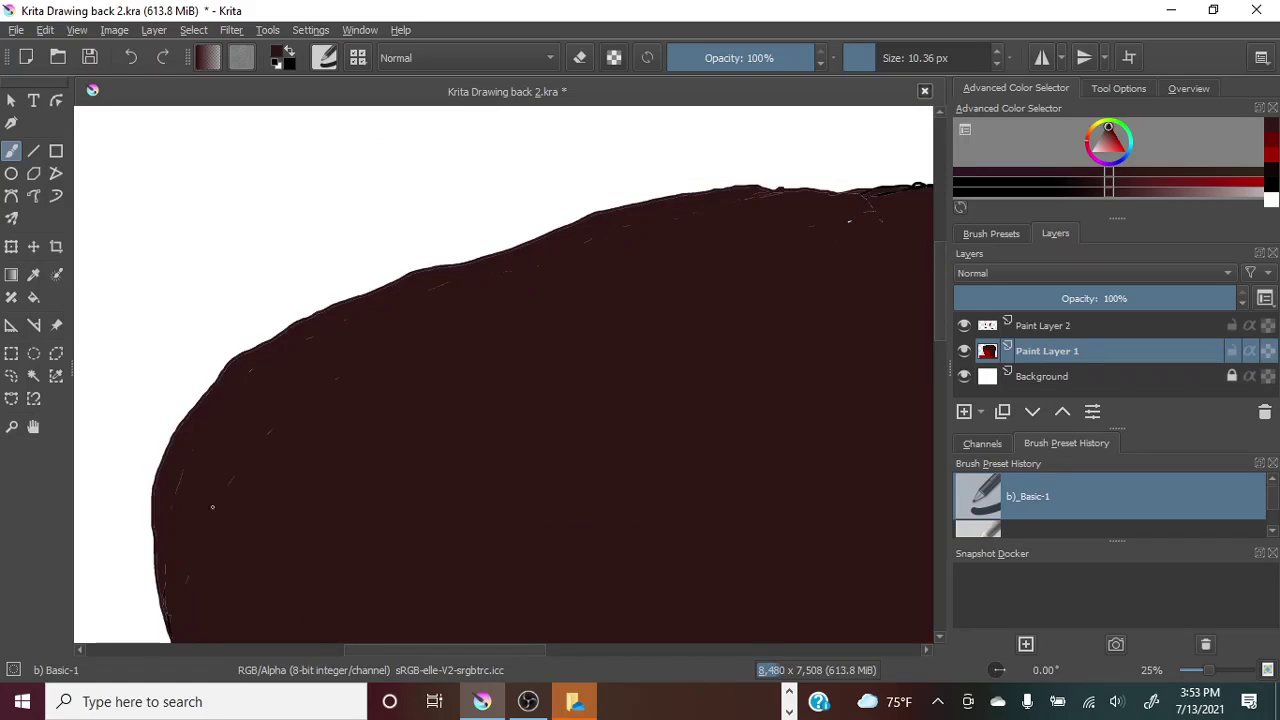
pyautogui.press('-')
pyautogui.press('-')
pyautogui.press('-')
# Select the connected dark brown hair area on Paint Layer 1 by colour.
pyautogui.click(33, 375)
pyautogui.click(655, 414)
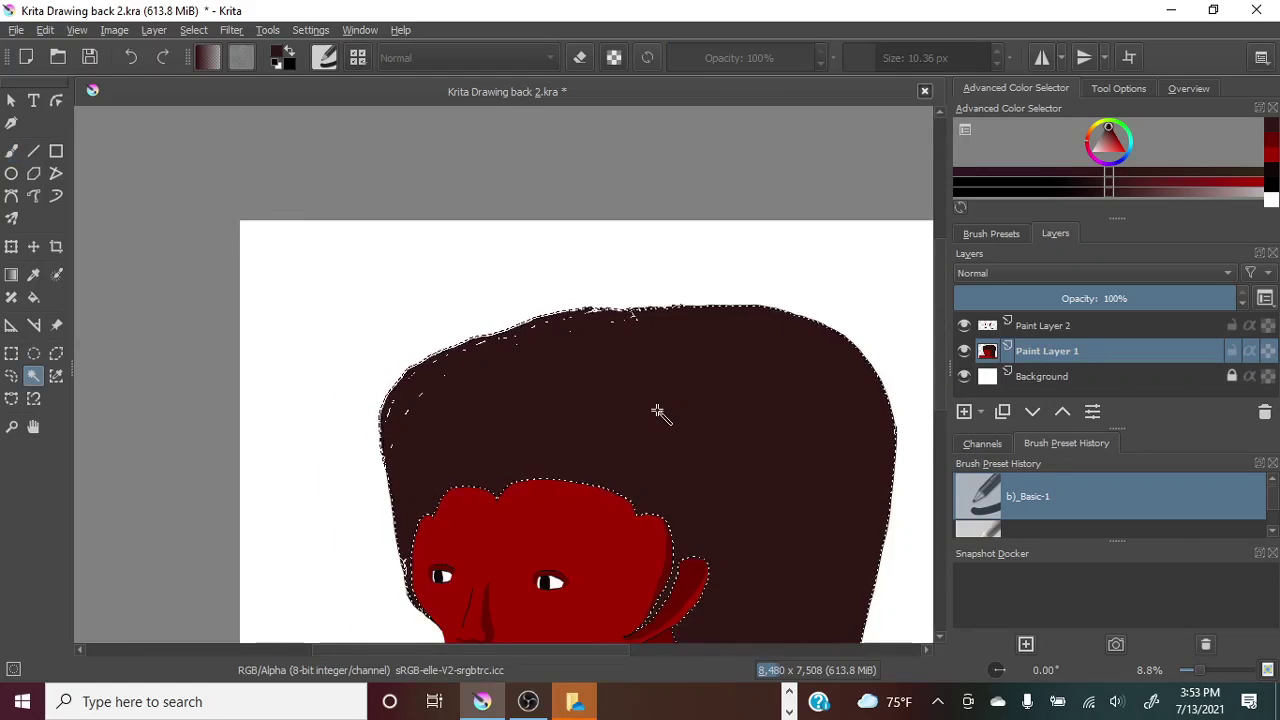
pyautogui.scroll(-2, 940, 388)
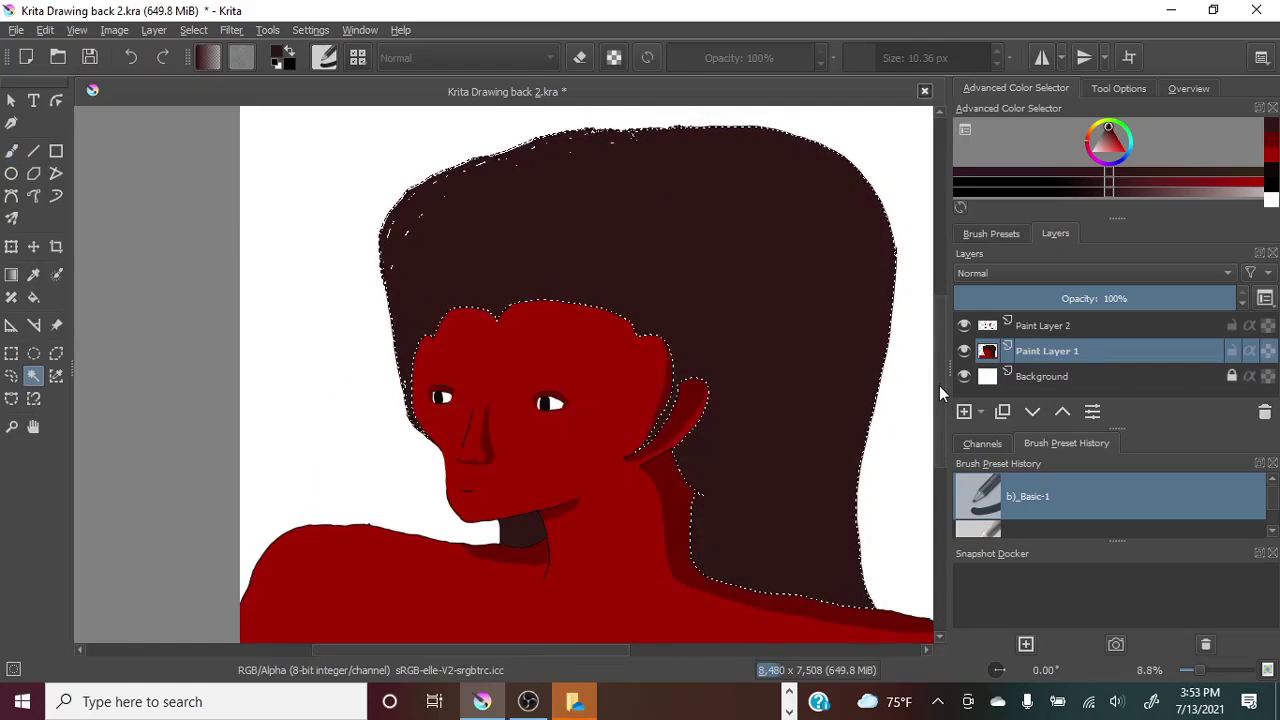
# Choose a darker, near-black brown as the foreground colour for the hair shadow.
pyautogui.click(33, 275)
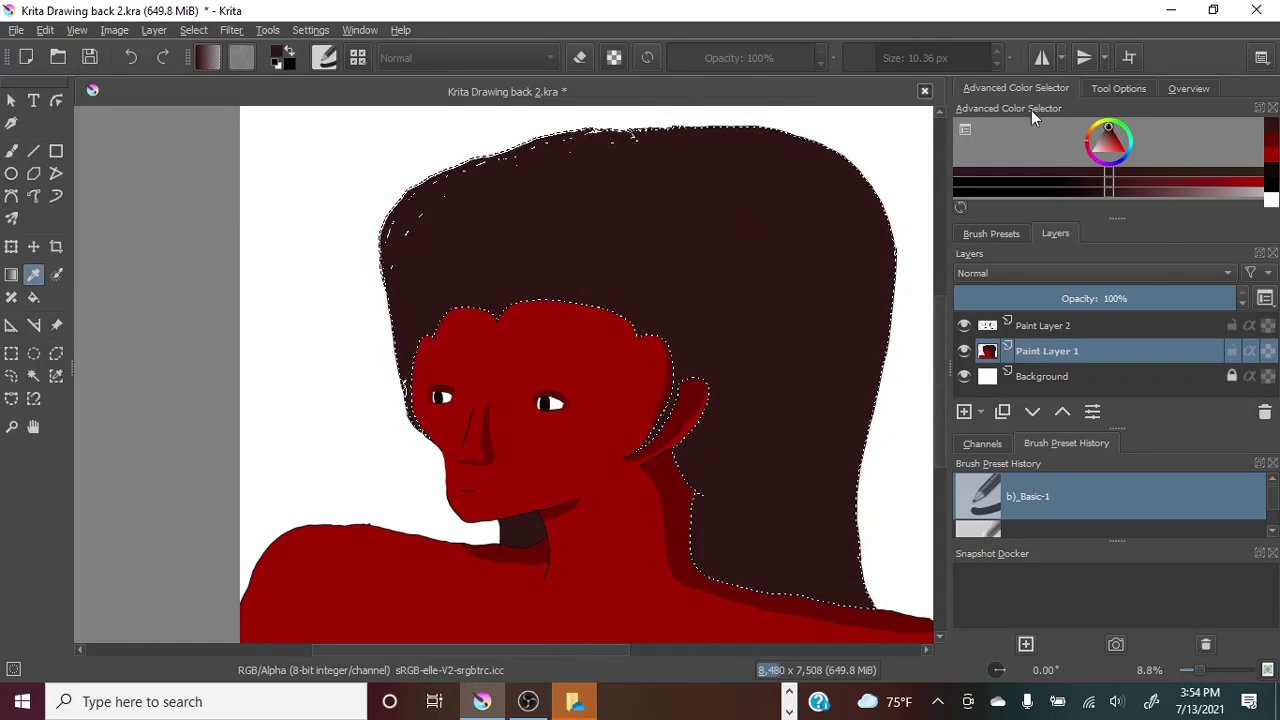
pyautogui.moveTo(1034, 114); pyautogui.dragTo(437, 120)
pyautogui.click(703, 193)
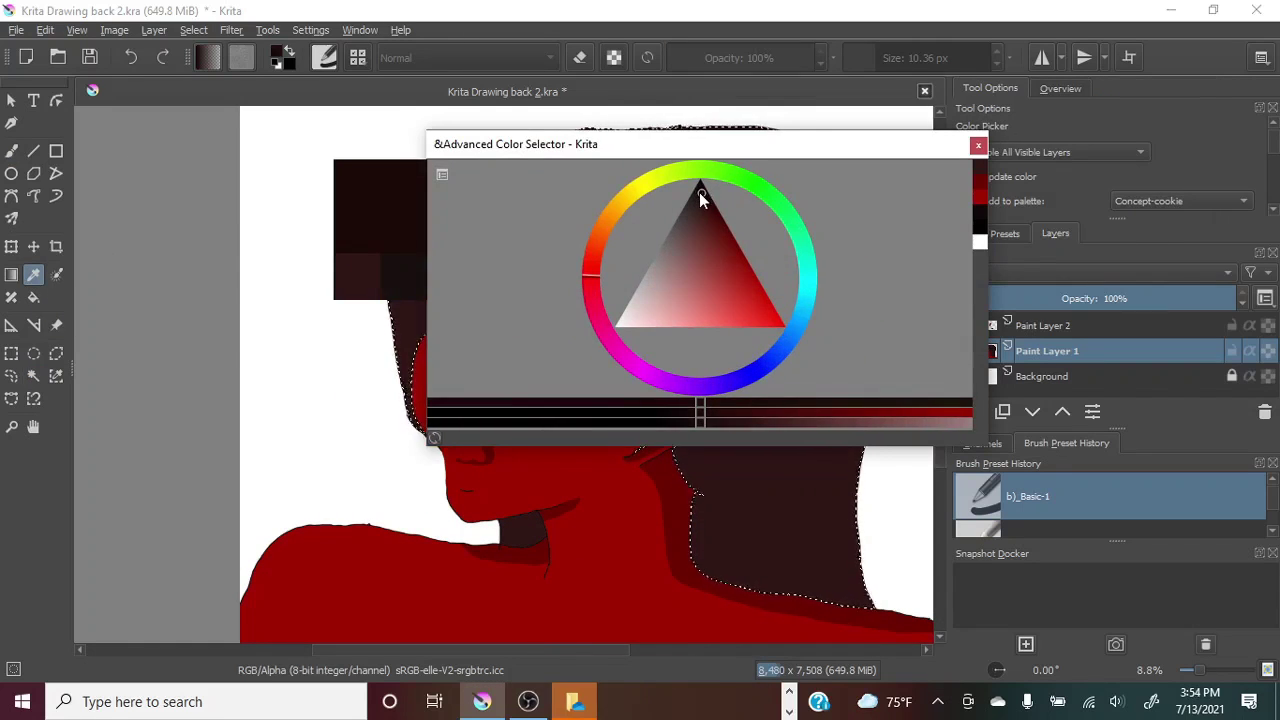
pyautogui.doubleClick(702, 145)
# Draw a zigzag shadow boundary through the hair from the hairline above the ear up to the upper back edge.
pyautogui.click(11, 151)
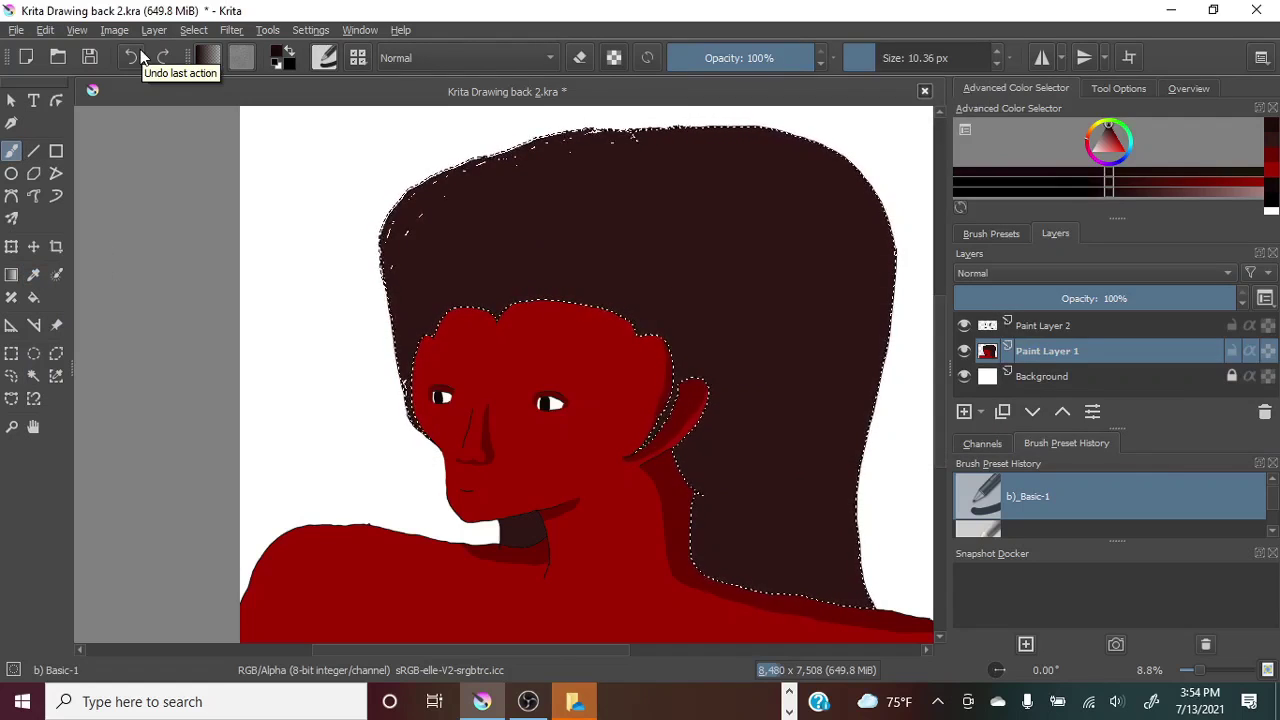
pyautogui.moveTo(670, 285)
pyautogui.mouseDown()
pyautogui.moveTo(675, 237)
pyautogui.moveTo(848, 160)
pyautogui.mouseUp()
# Try to fill the hair behind the zigzag boundary with the near-black brown.
pyautogui.click(33, 298)
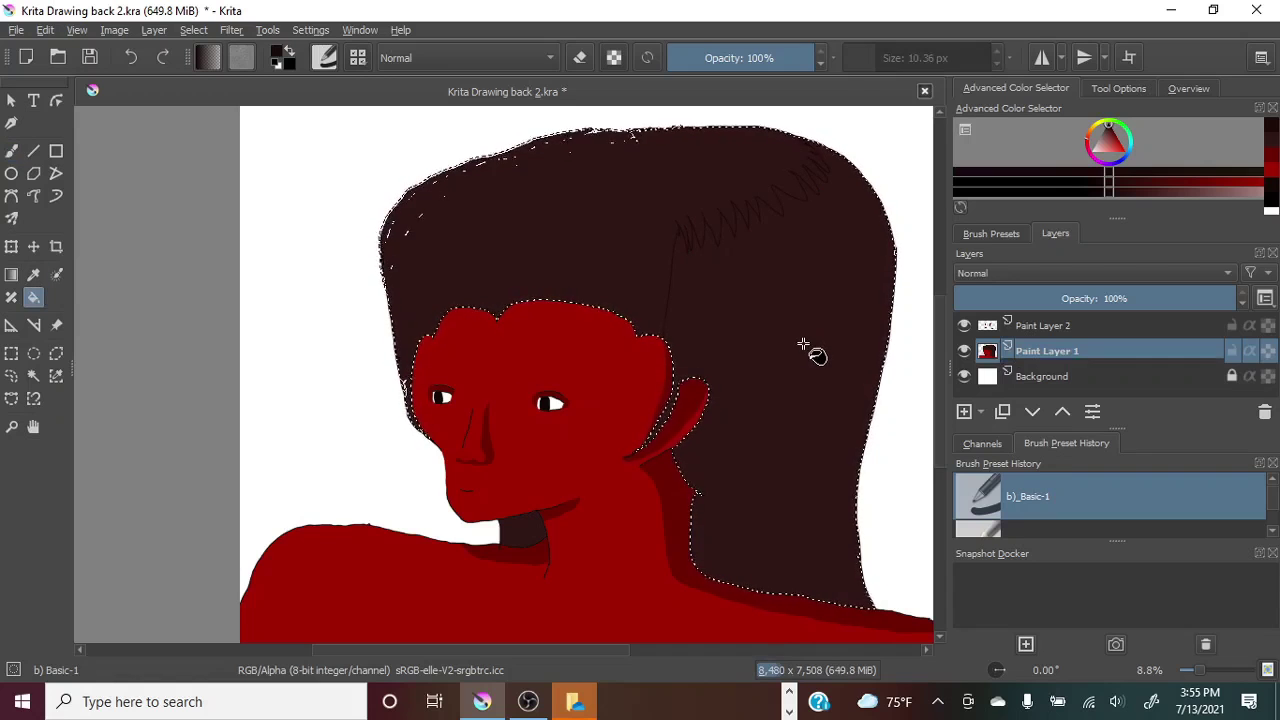
pyautogui.click(803, 346)
pyautogui.click(132, 59)
# Brush over the gaps in the zigzag boundary to close it from the front edge to the back of the hair.
pyautogui.moveTo(1199, 670); pyautogui.dragTo(1209, 670)
pyautogui.moveTo(941, 386); pyautogui.dragTo(941, 320)
pyautogui.moveTo(500, 650); pyautogui.dragTo(635, 681)
pyautogui.click(11, 151)
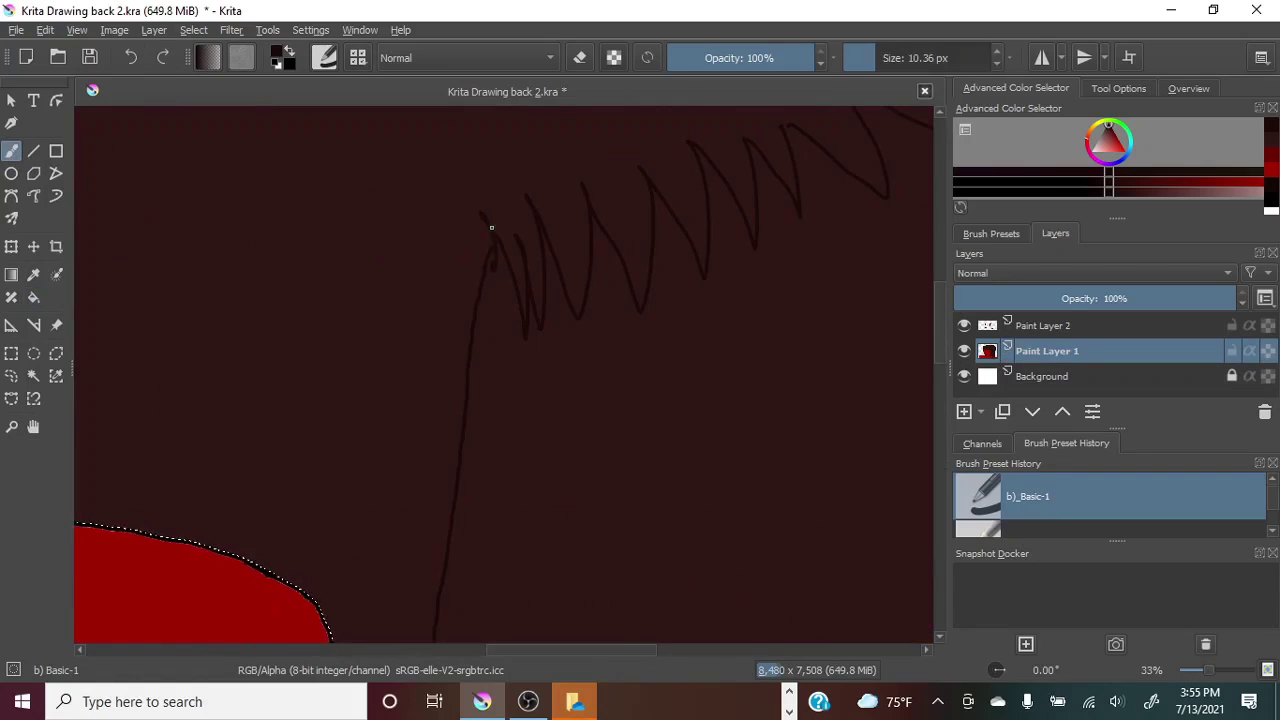
pyautogui.moveTo(572, 650); pyautogui.dragTo(625, 650)
pyautogui.moveTo(939, 331); pyautogui.dragTo(939, 301)
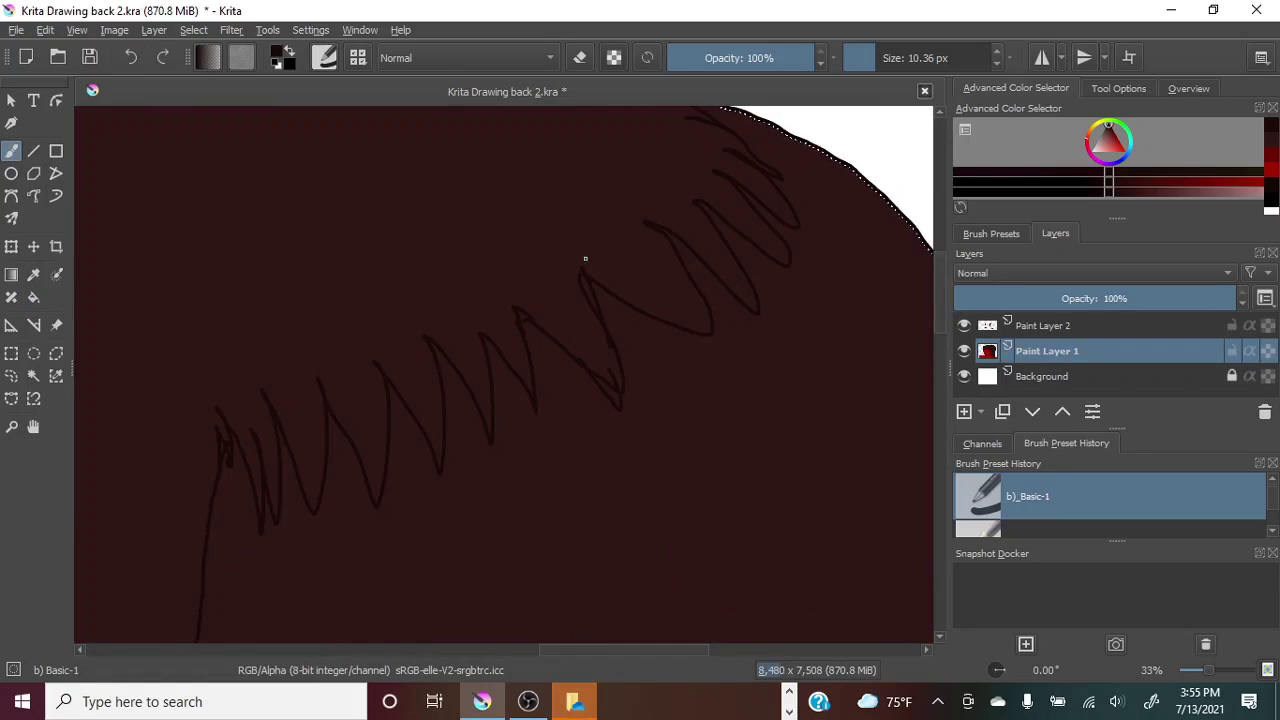
# Fill the hair behind the zigzag boundary, including the small enclosed gap between the spikes, with the near-black brown.
pyautogui.press('f')
pyautogui.click(714, 457)
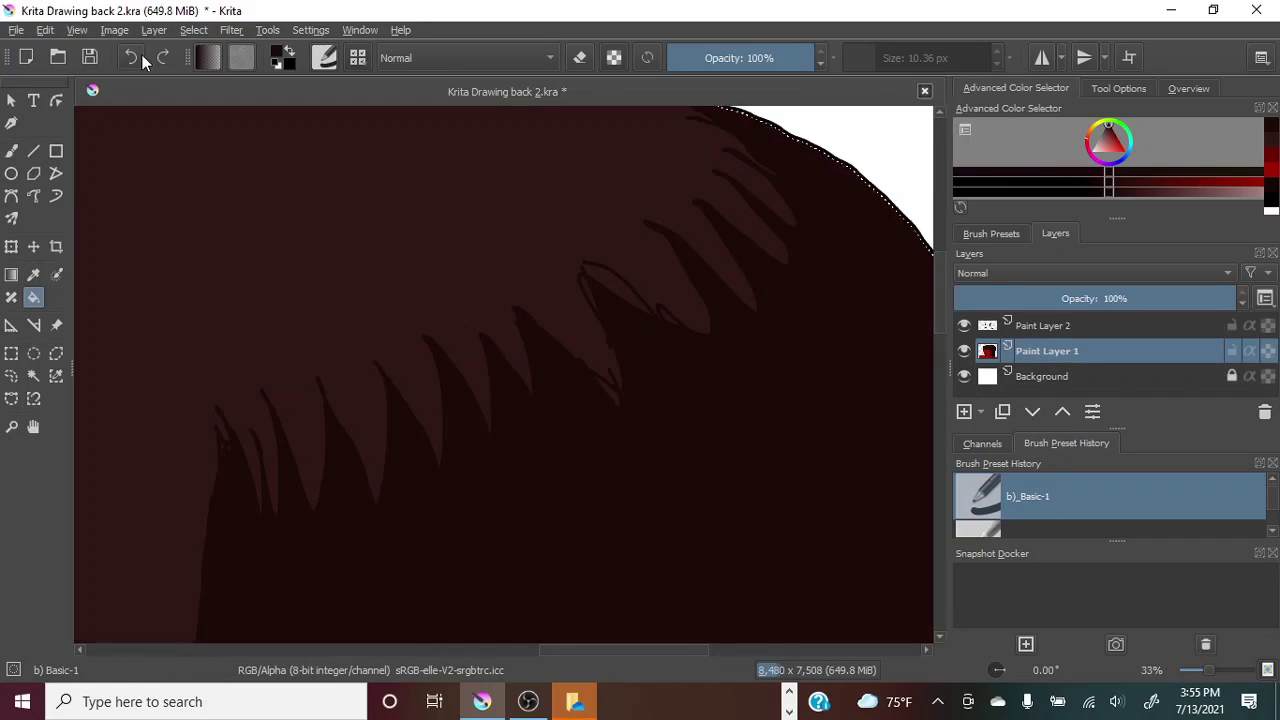
pyautogui.click(30, 294)
pyautogui.click(624, 289)
# Extend the shadow's front edge above the ear with a curved outline and a small upper spike, filling both with near-black brown.
pyautogui.moveTo(1209, 671); pyautogui.dragTo(1203, 674)
pyautogui.moveTo(940, 315); pyautogui.dragTo(946, 357)
pyautogui.moveTo(628, 650); pyautogui.dragTo(586, 650)
pyautogui.press('b')
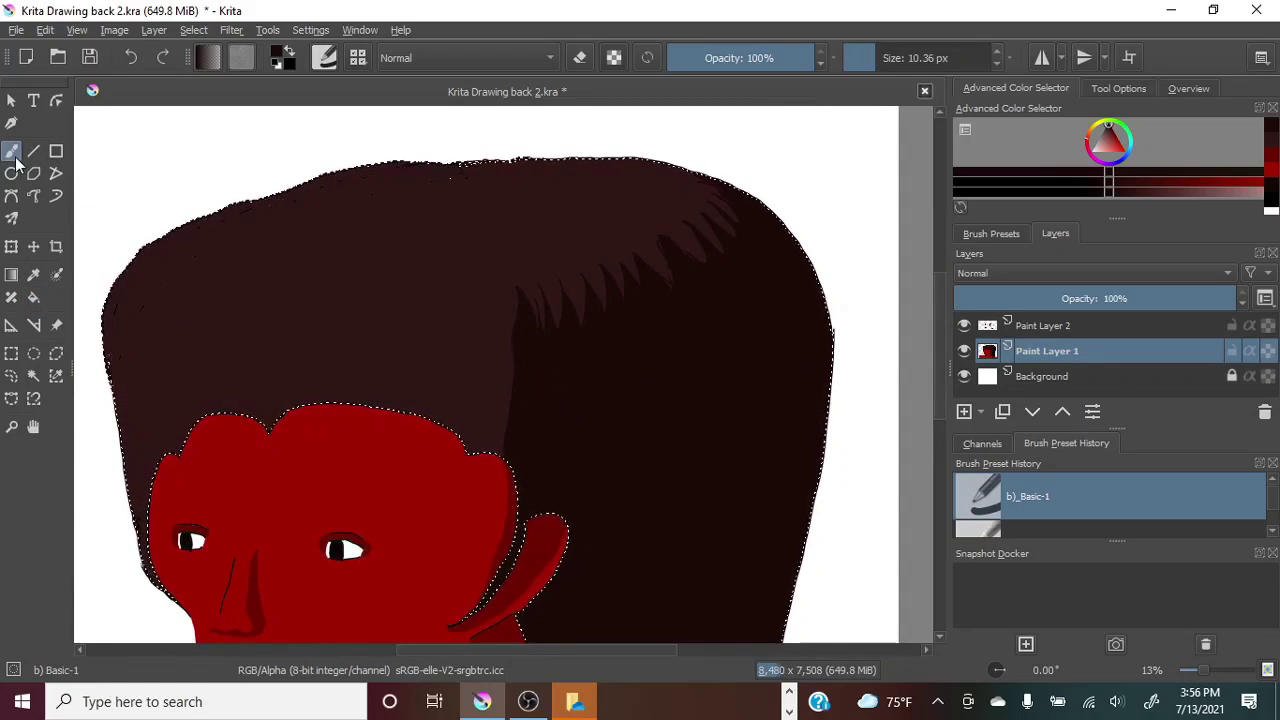
pyautogui.moveTo(1203, 671); pyautogui.dragTo(1203, 674)
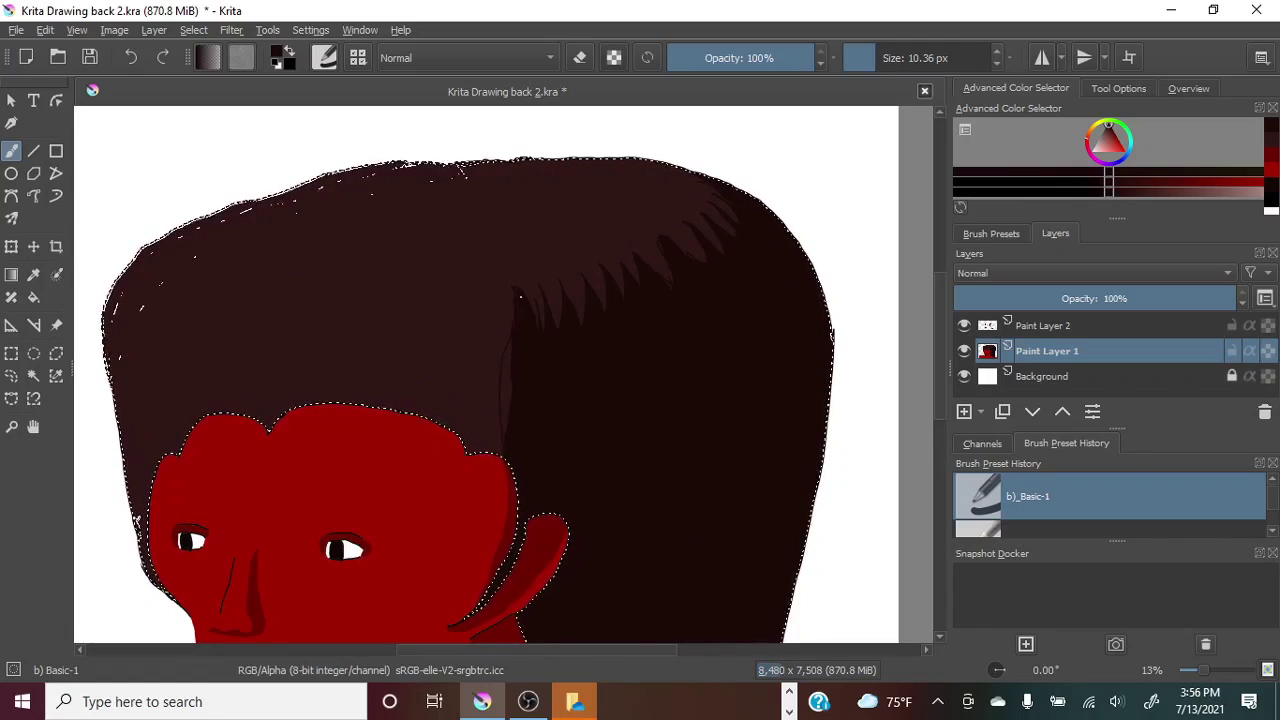
pyautogui.press('f')
pyautogui.moveTo(1203, 670)
pyautogui.mouseDown()
pyautogui.moveTo(1188, 671)
pyautogui.moveTo(1206, 671)
pyautogui.mouseUp()
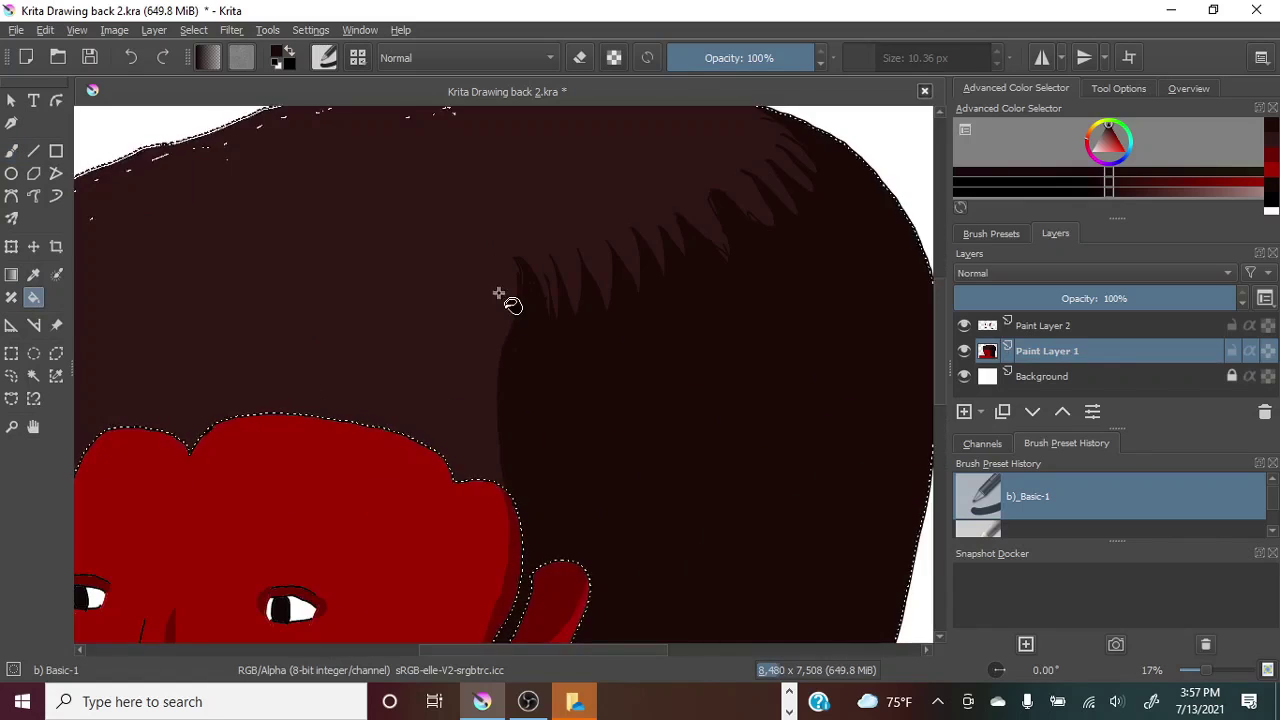
pyautogui.press('b')
pyautogui.click(33, 297)
pyautogui.scroll(-4, 557, 346)
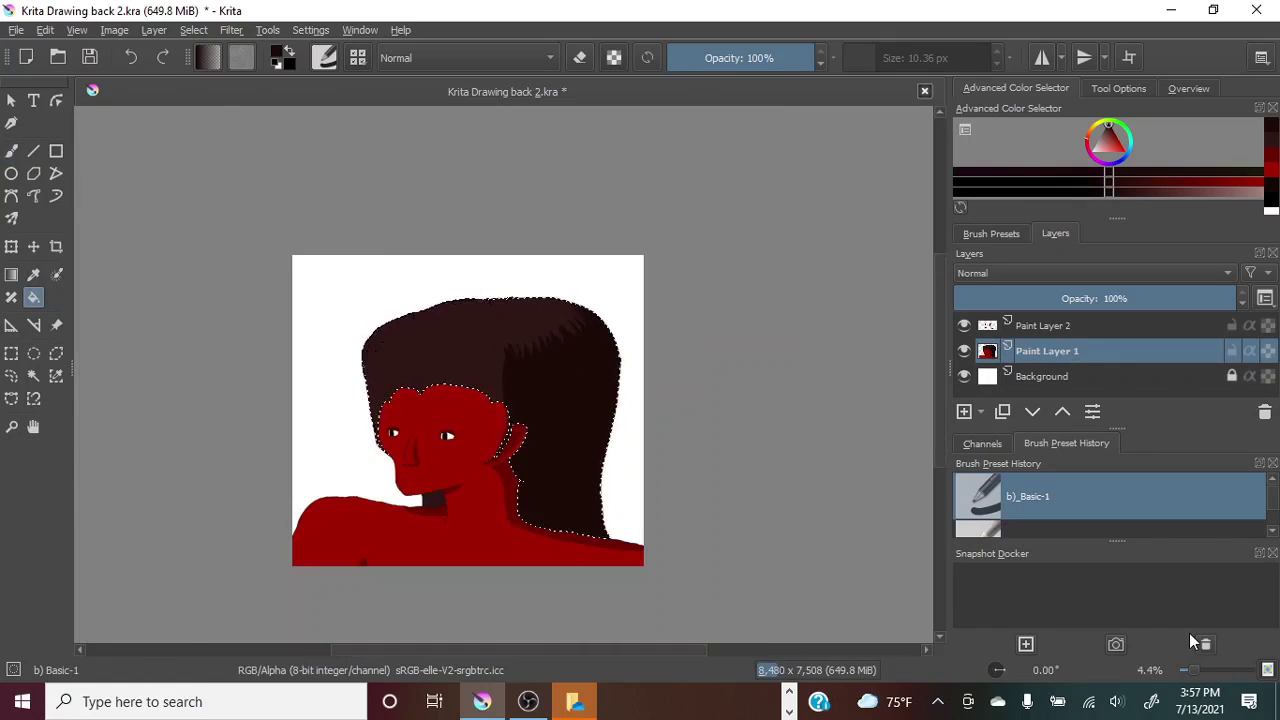
# Pick the lighter hair brown, outline the frontmost shadow spikes and fill over them.
pyautogui.moveTo(1193, 670); pyautogui.dragTo(1208, 675)
pyautogui.press('p')
pyautogui.click(470, 221)
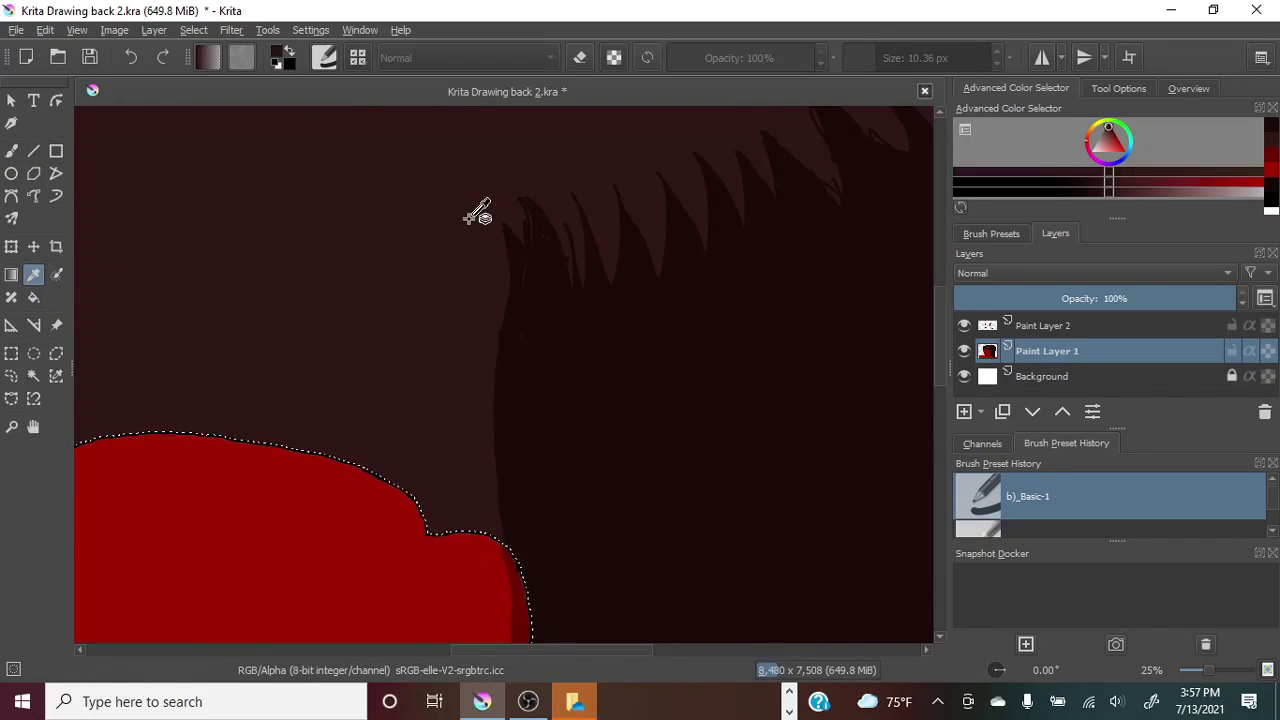
pyautogui.press('b')
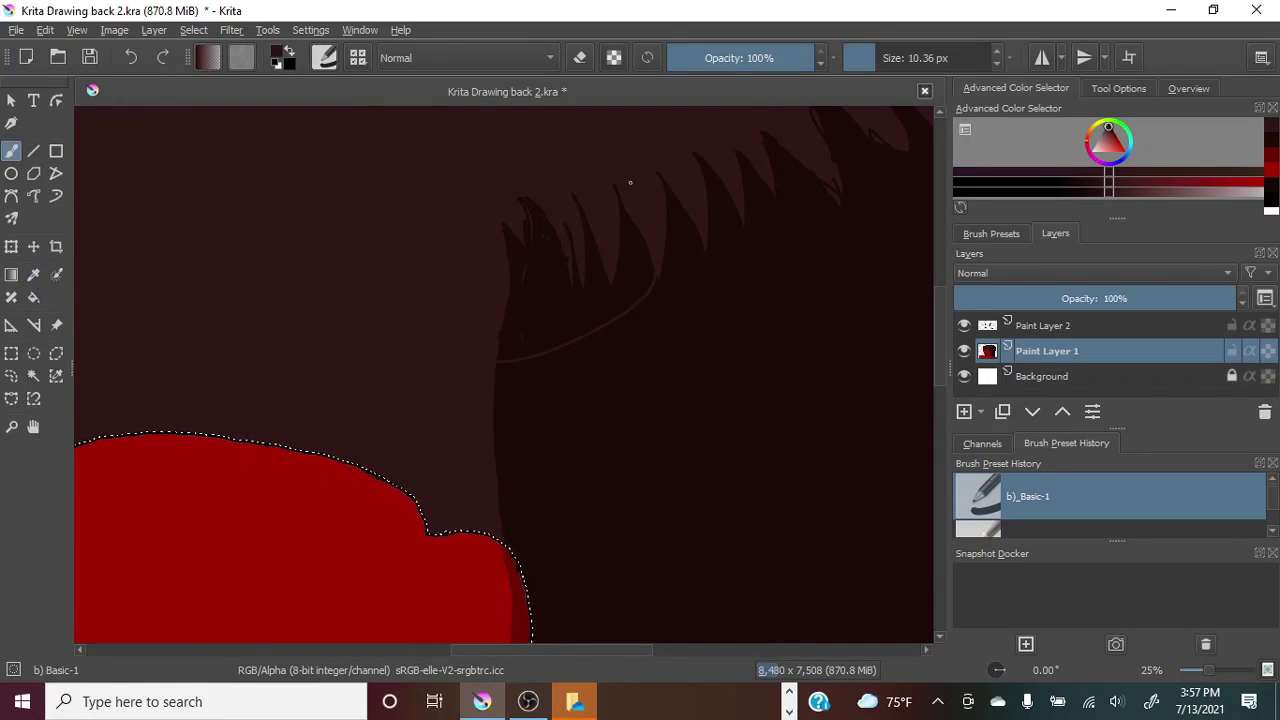
pyautogui.click(654, 293)
# Draw taller replacement spikes at the front of the shadow and fill below them with the near-black brown.
pyautogui.press('b')
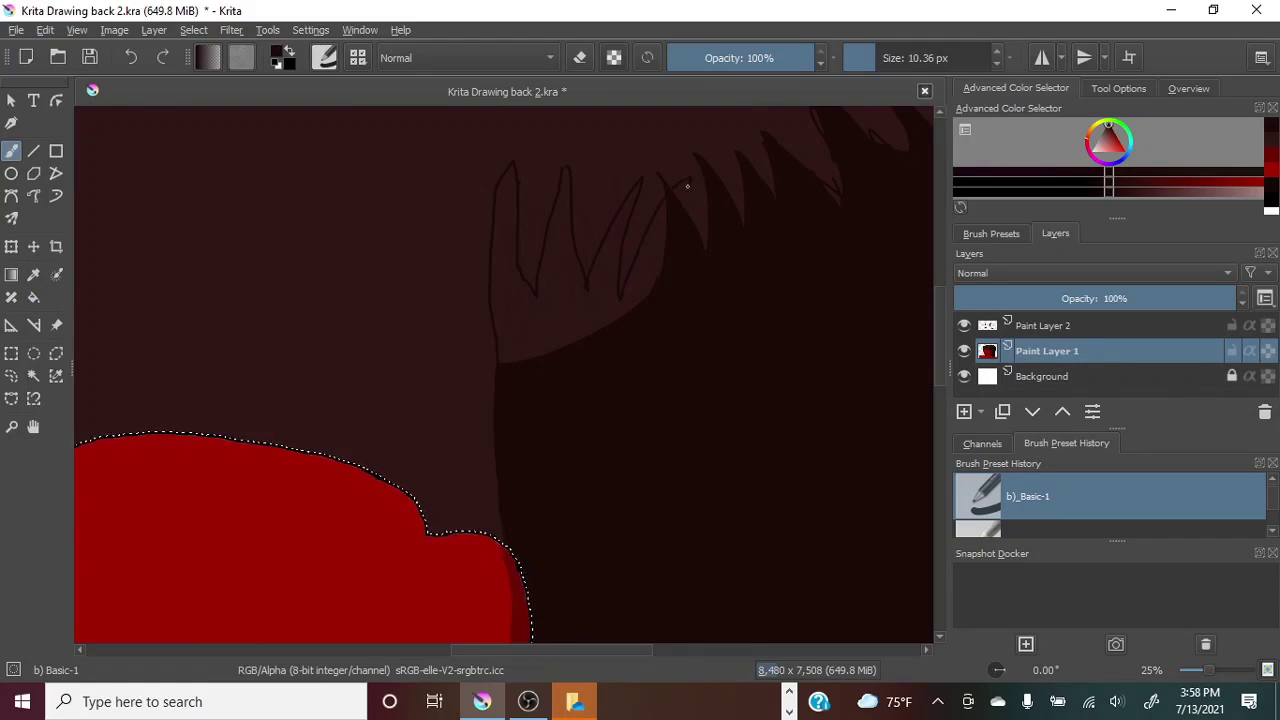
pyautogui.click(34, 296)
pyautogui.click(562, 316)
pyautogui.press('b')
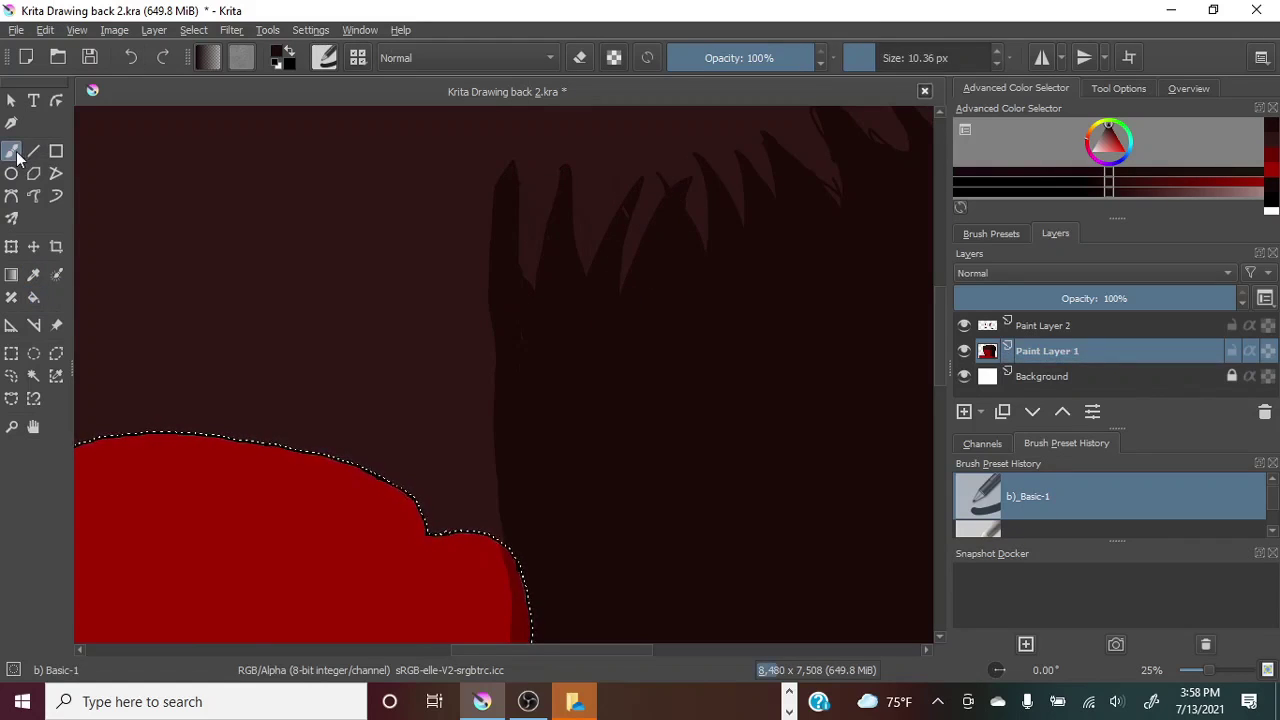
# Undo the last three strokes and fill over the middle group of shadow spikes with the lighter hair brown.
pyautogui.moveTo(1209, 670)
pyautogui.mouseDown()
pyautogui.moveTo(1190, 670)
pyautogui.moveTo(1209, 670)
pyautogui.mouseUp()
pyautogui.click(131, 58)
pyautogui.click(131, 58)
pyautogui.click(131, 58)
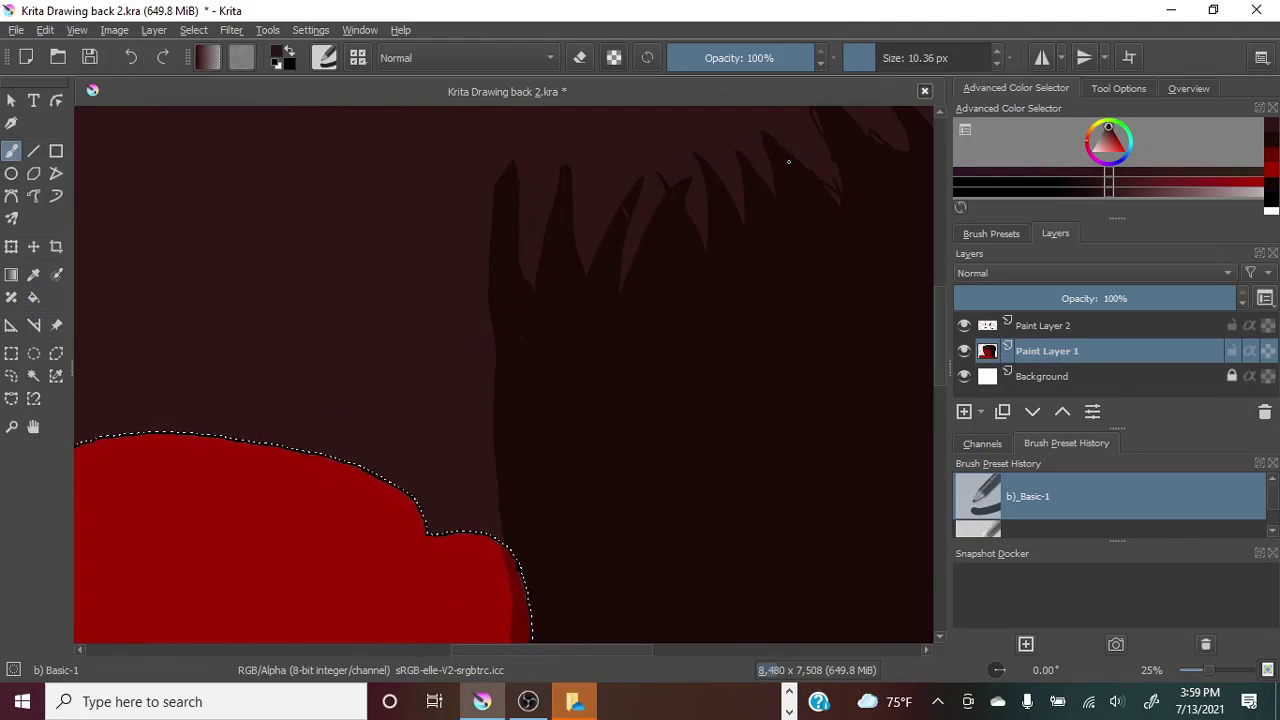
pyautogui.click(766, 251)
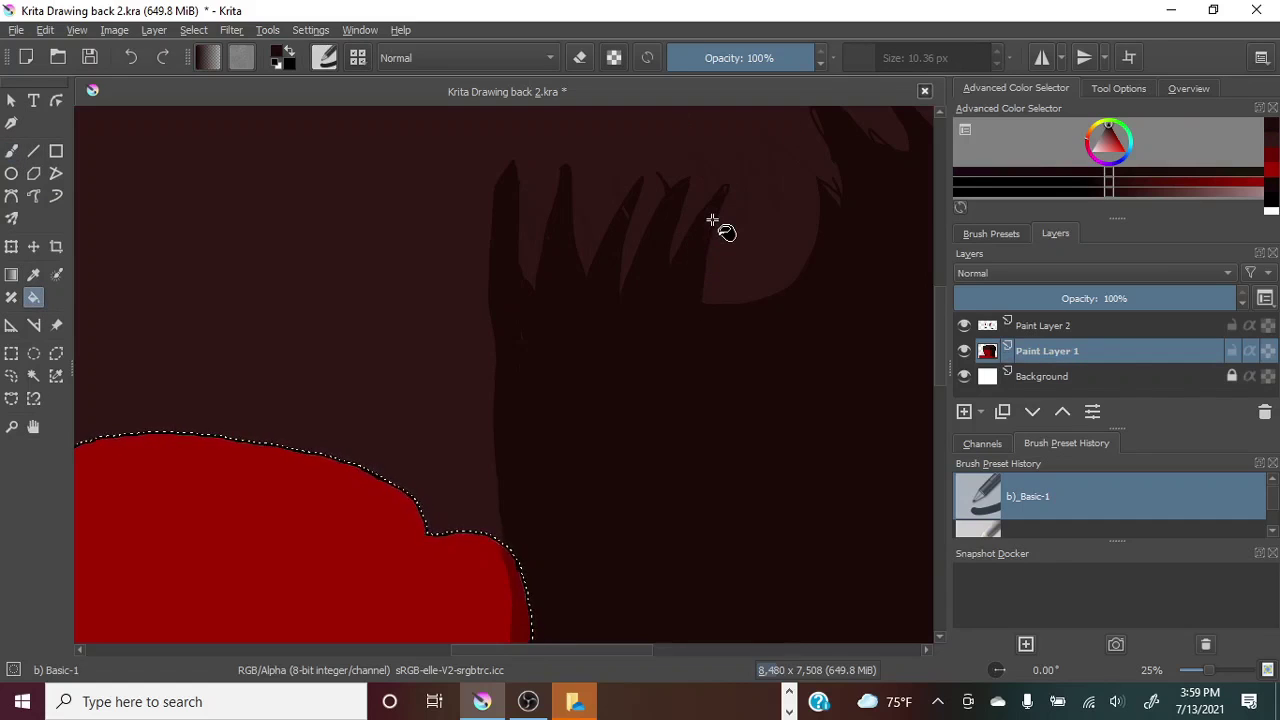
# Draw new slanted spikes in the cleared middle section and fill beneath and between them with the near-black brown.
pyautogui.moveTo(940, 325); pyautogui.dragTo(940, 300)
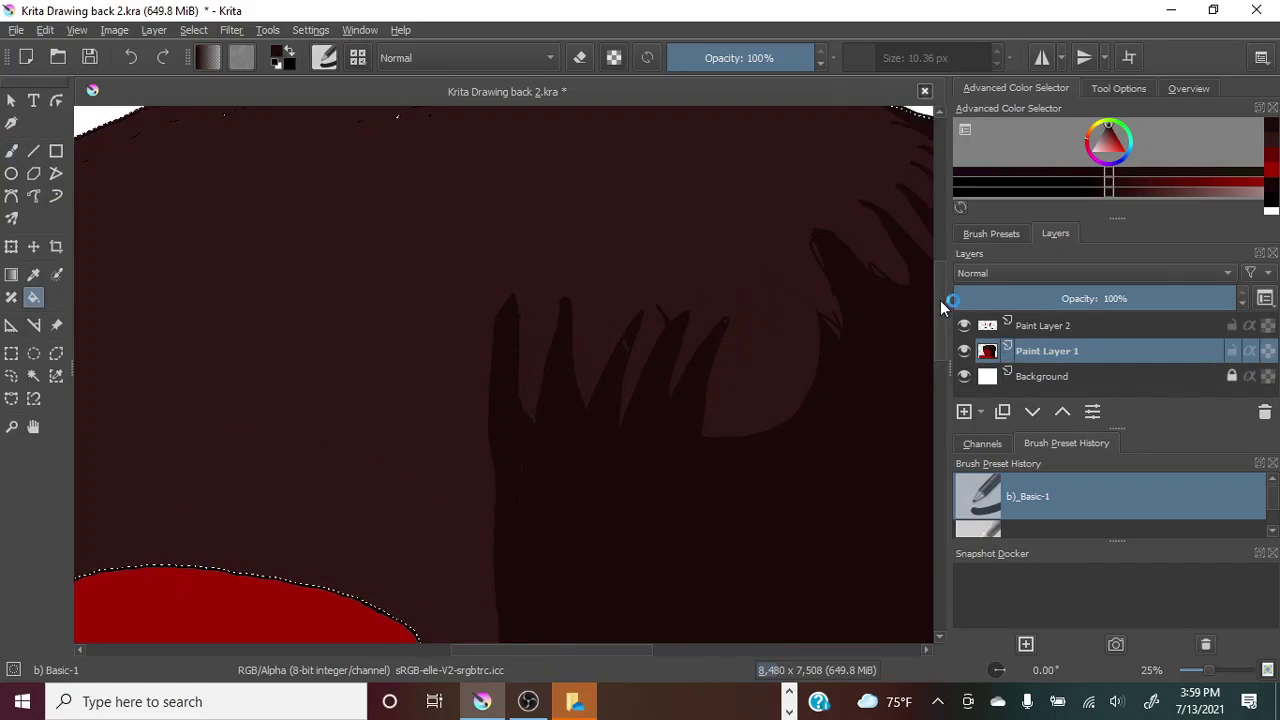
pyautogui.press('b')
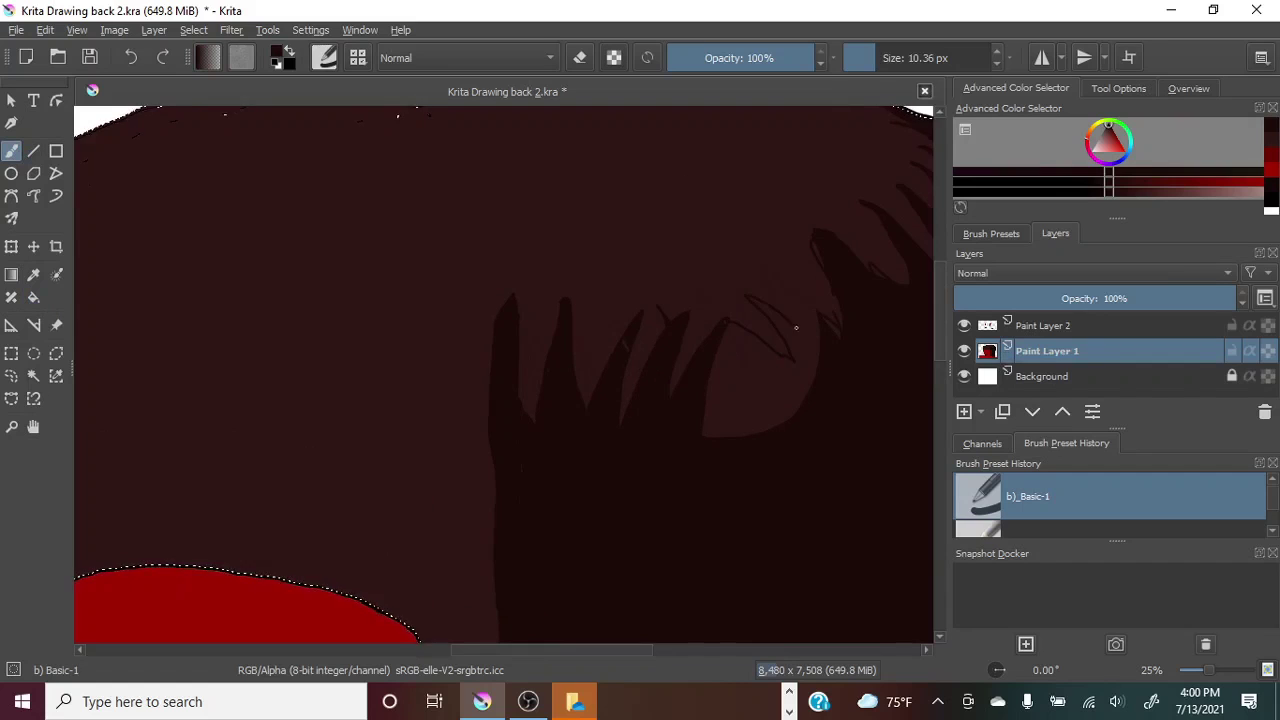
pyautogui.press('b')
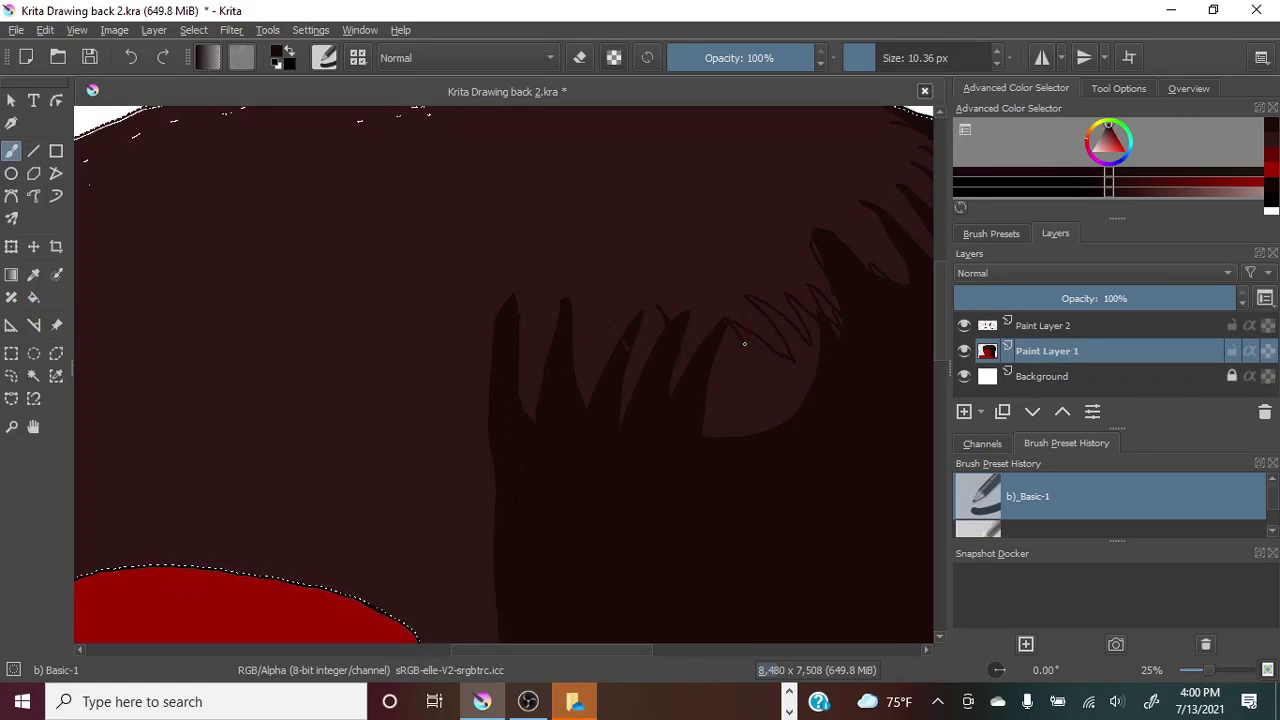
pyautogui.press('f')
pyautogui.click(762, 383)
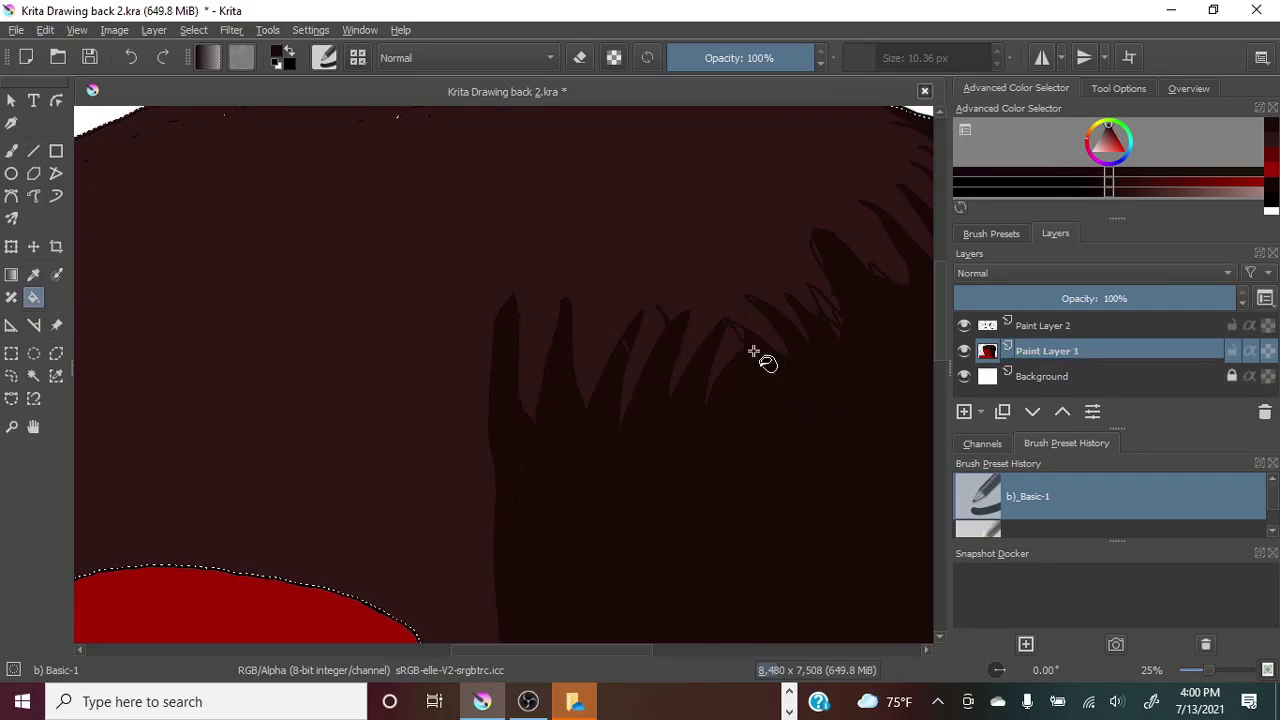
pyautogui.click(851, 360)
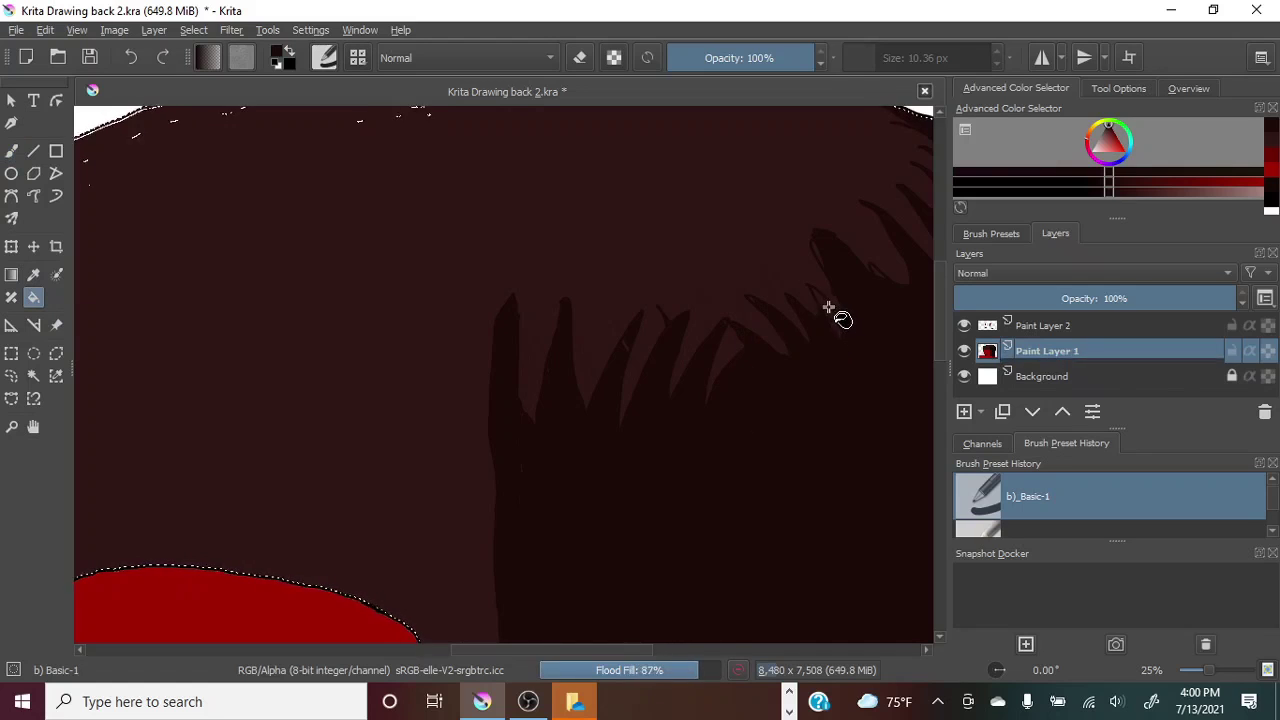
pyautogui.click(829, 306)
# Reshape the front spikes of the hair shadow into curved, tapered tips using the two hair browns.
pyautogui.moveTo(1209, 669); pyautogui.dragTo(1217, 667)
pyautogui.click(11, 151)
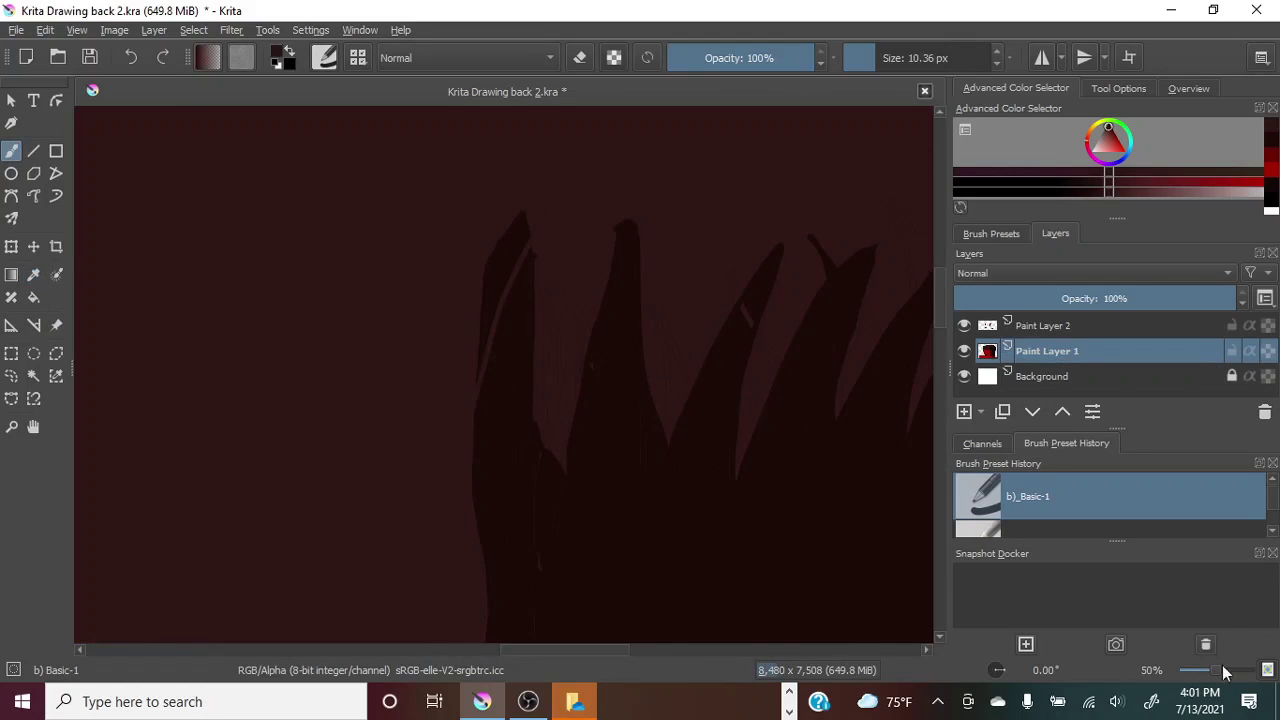
pyautogui.scroll(-1, 1222, 672)
pyautogui.press('f')
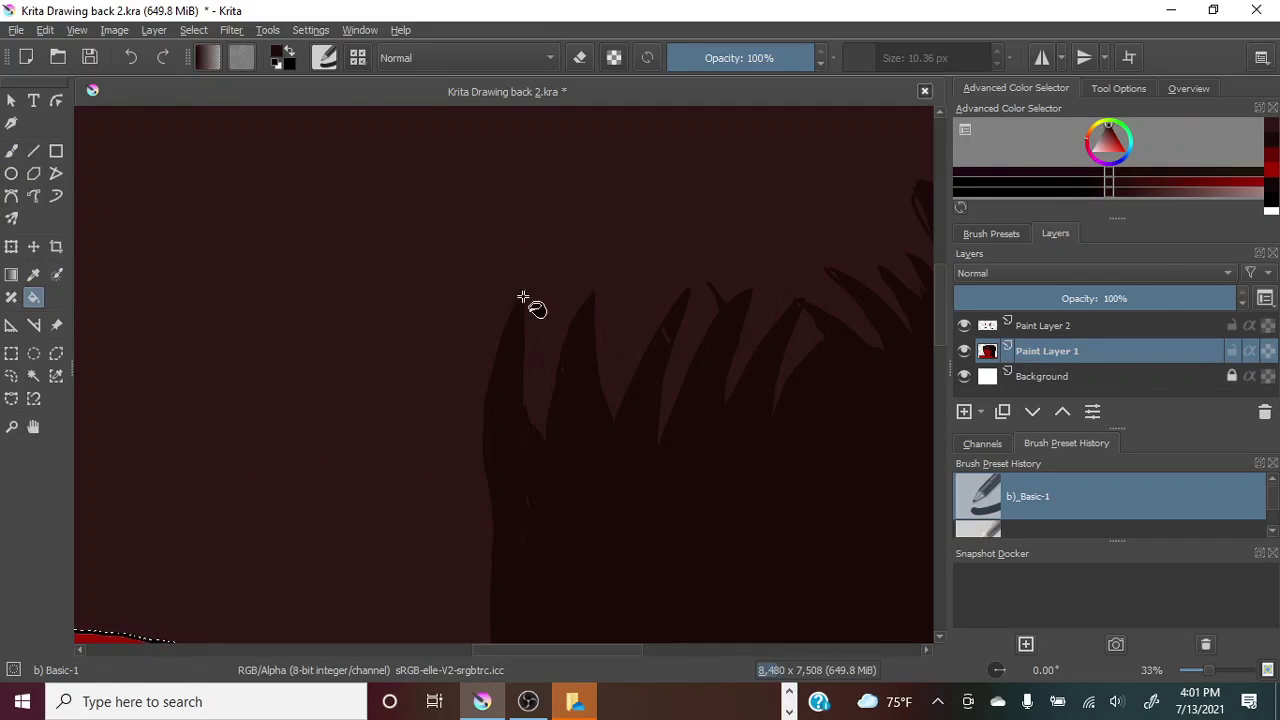
pyautogui.moveTo(1209, 670)
pyautogui.mouseDown()
pyautogui.moveTo(1198, 655)
pyautogui.moveTo(1201, 678)
pyautogui.moveTo(1208, 660)
pyautogui.mouseUp()
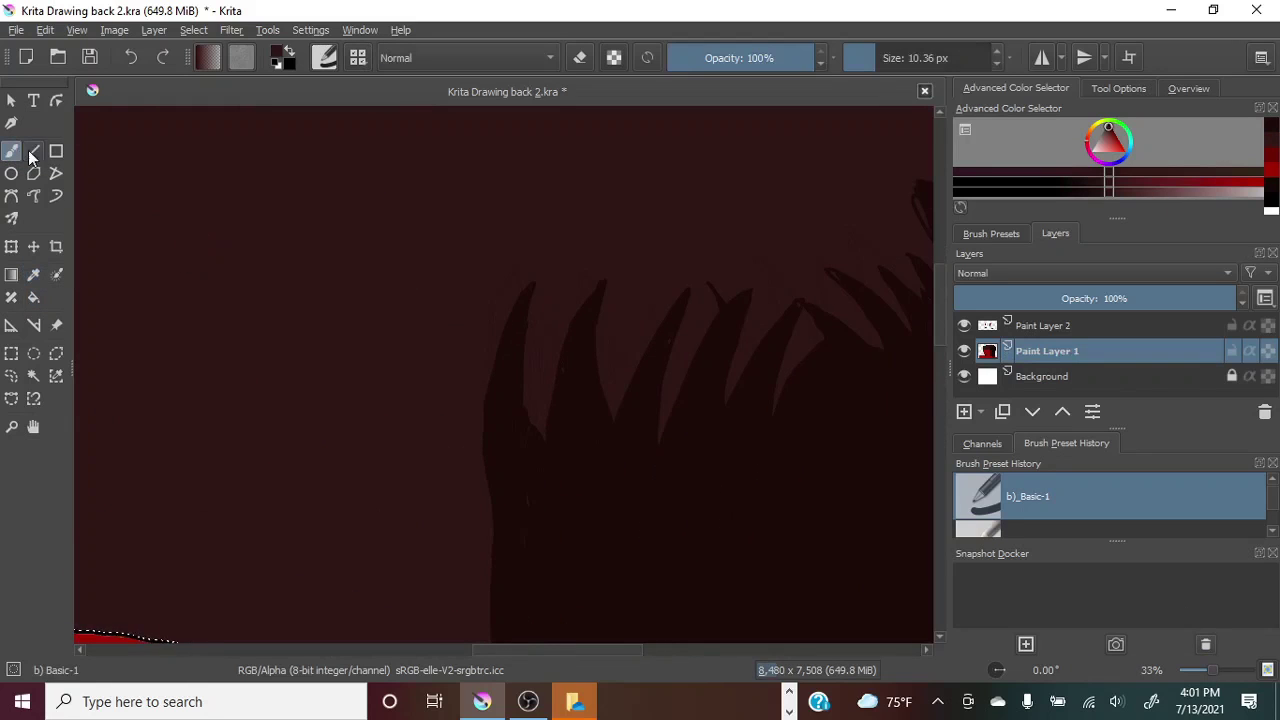
# Refine the spike tips and paint out the leftover outlines and gaps along the shadow's zigzag edge.
pyautogui.scroll(-2, 681, 286)
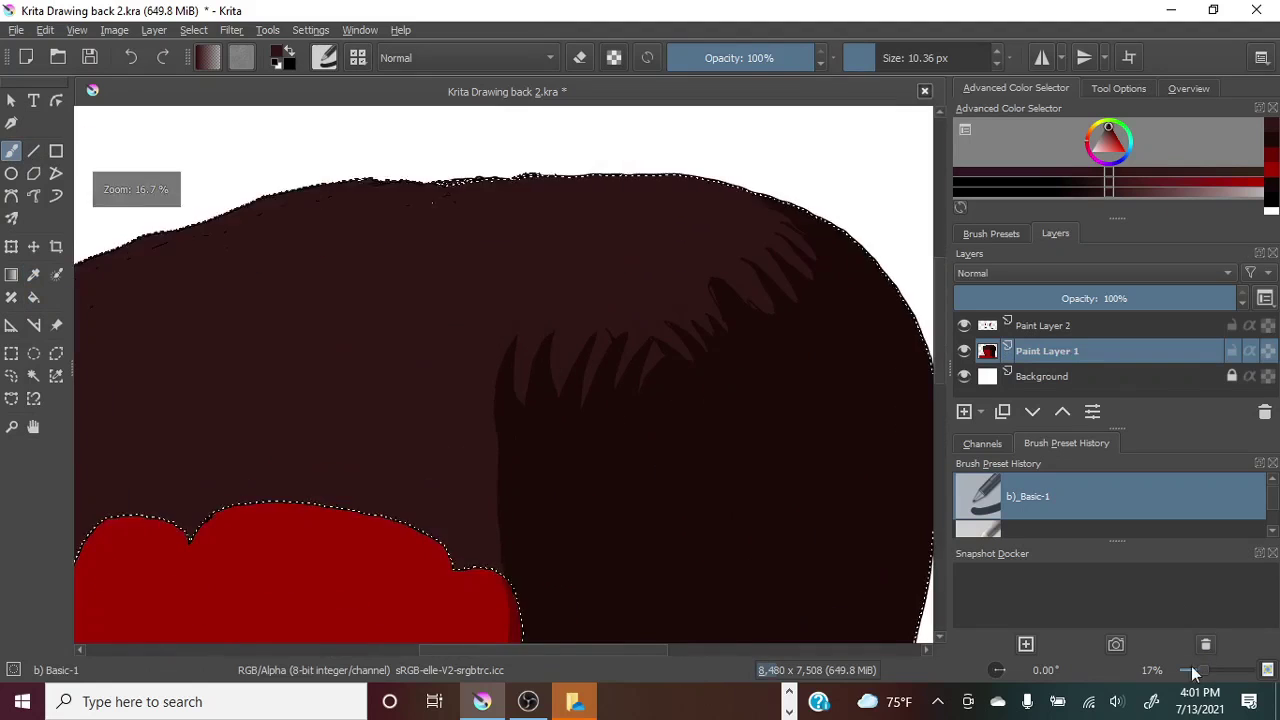
pyautogui.moveTo(1203, 670)
pyautogui.mouseDown()
pyautogui.moveTo(1187, 676)
pyautogui.moveTo(1206, 671)
pyautogui.mouseUp()
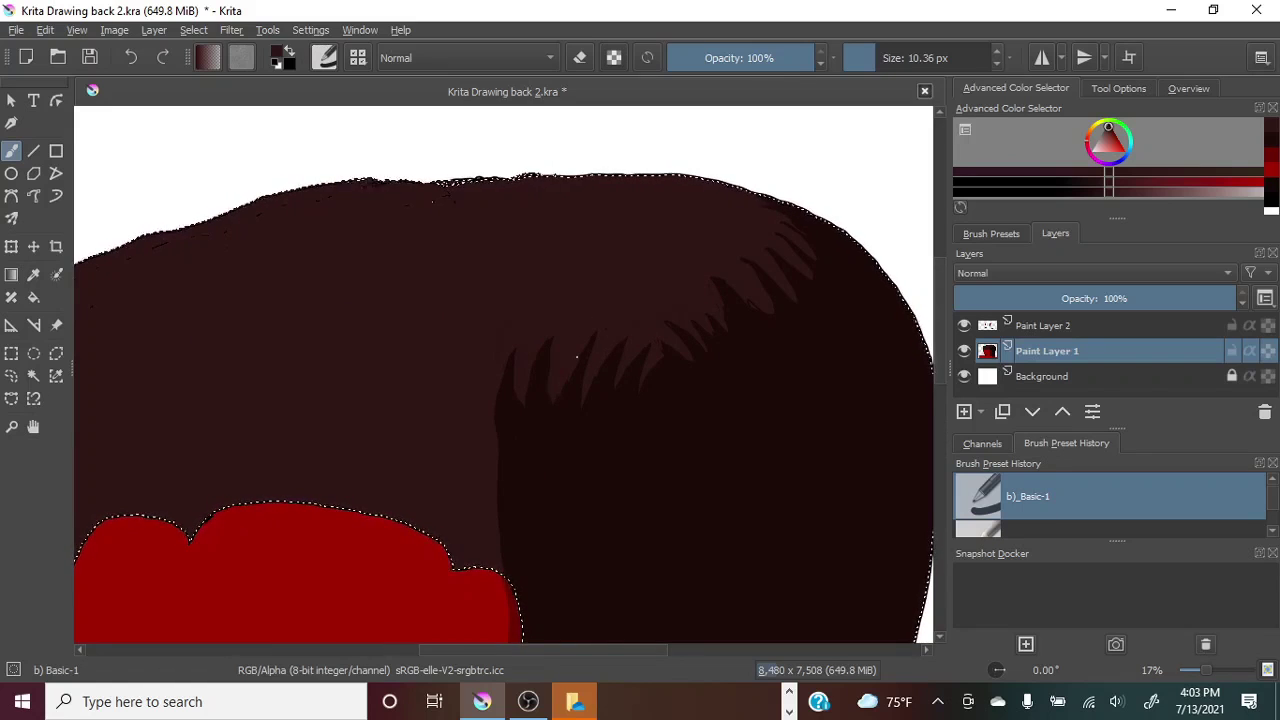
pyautogui.moveTo(1206, 670)
pyautogui.mouseDown()
pyautogui.moveTo(1193, 668)
pyautogui.moveTo(1206, 671)
pyautogui.mouseUp()
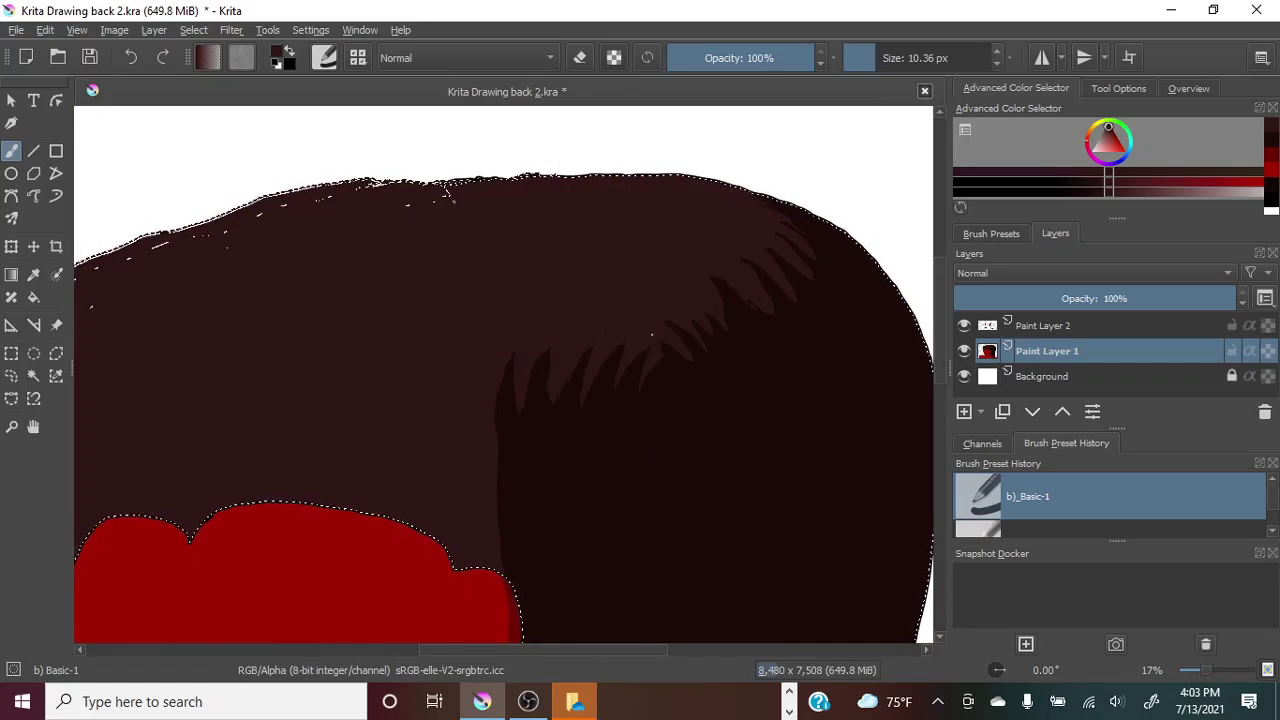
pyautogui.moveTo(1206, 670)
pyautogui.mouseDown()
pyautogui.moveTo(1193, 669)
pyautogui.moveTo(1206, 670)
pyautogui.mouseUp()
pyautogui.scroll(1, 498, 401)
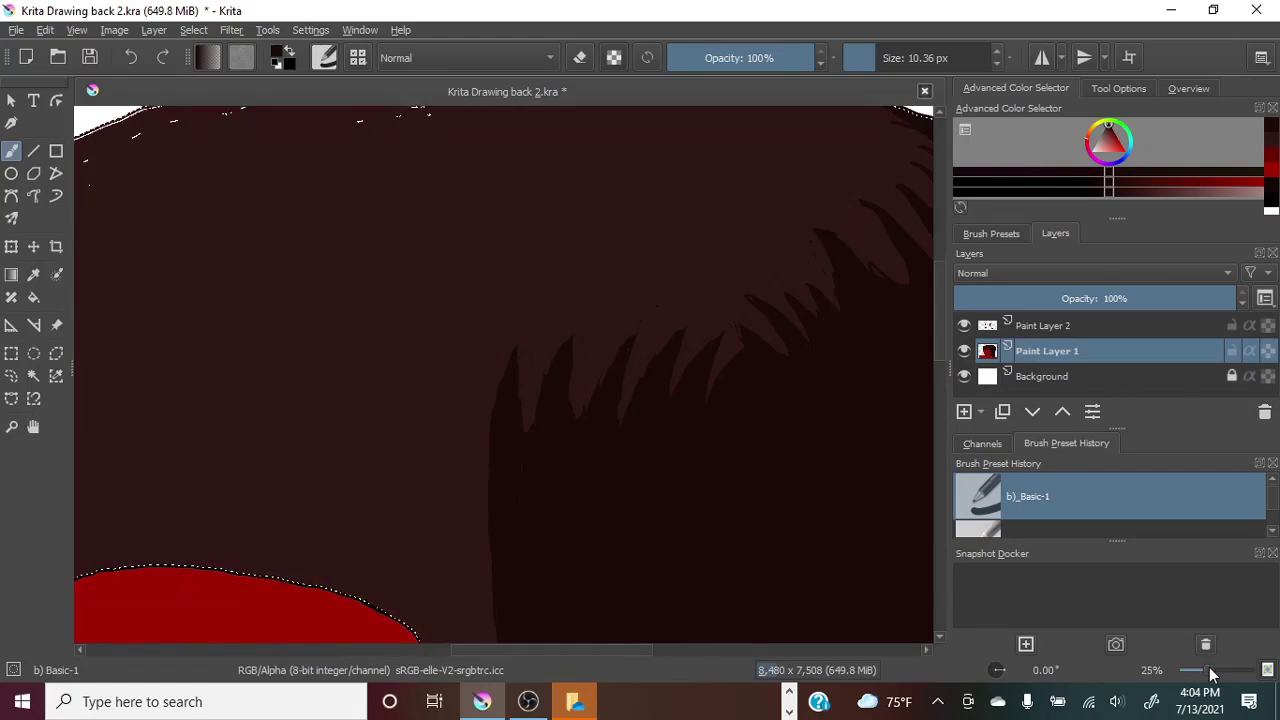
# Extend the shadow's front edge slightly toward the face above the ear and reselect the lighter hair brown.
pyautogui.moveTo(1209, 667); pyautogui.dragTo(1193, 650)
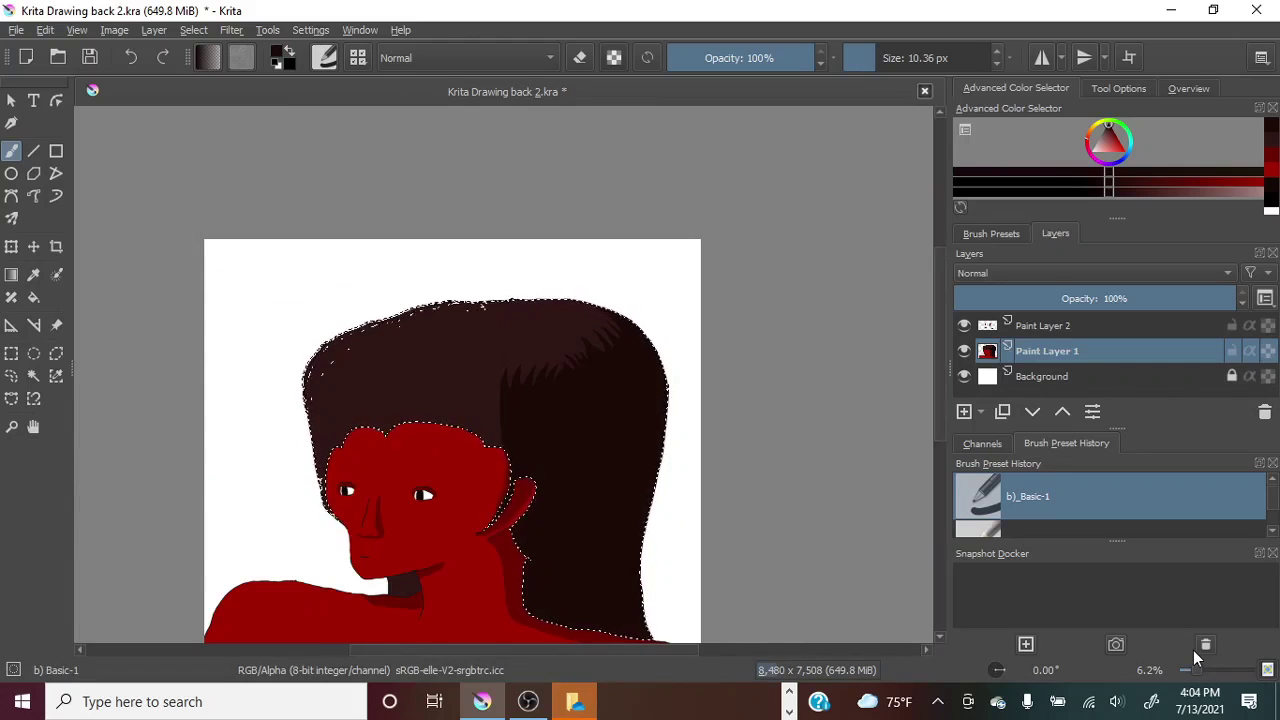
pyautogui.moveTo(1196, 671); pyautogui.dragTo(1204, 671)
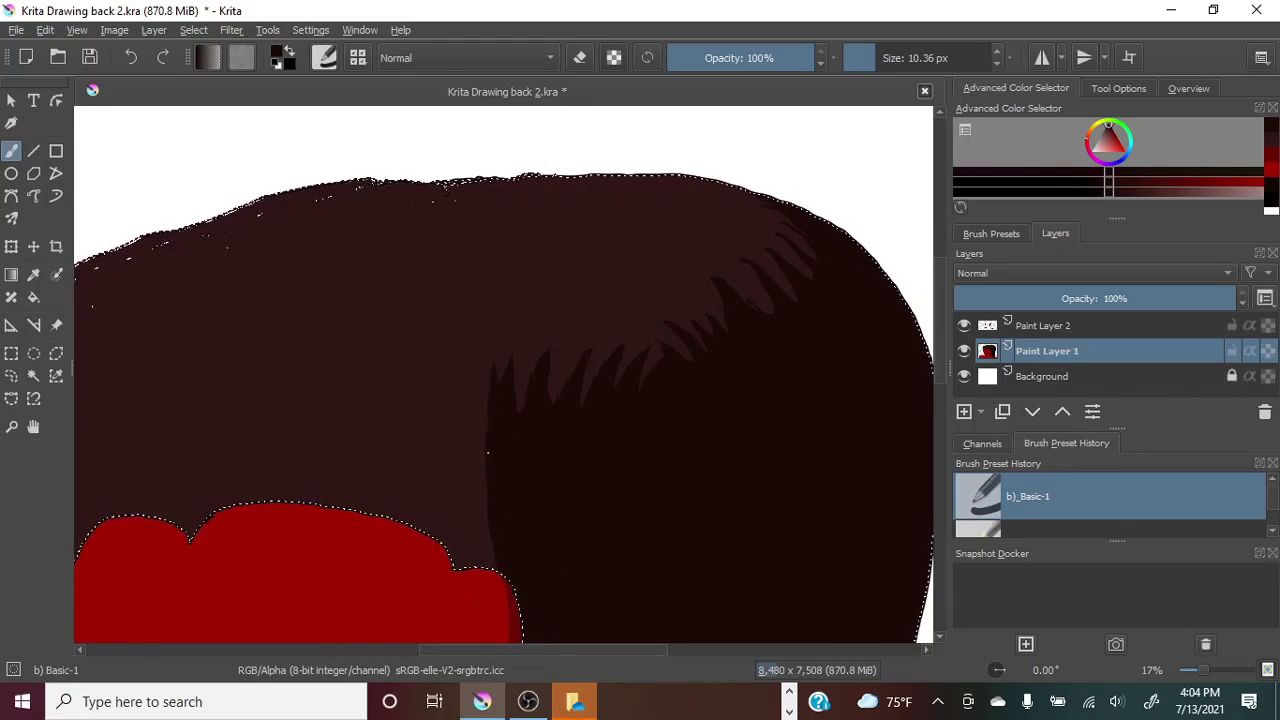
pyautogui.moveTo(1197, 668); pyautogui.dragTo(1187, 665)
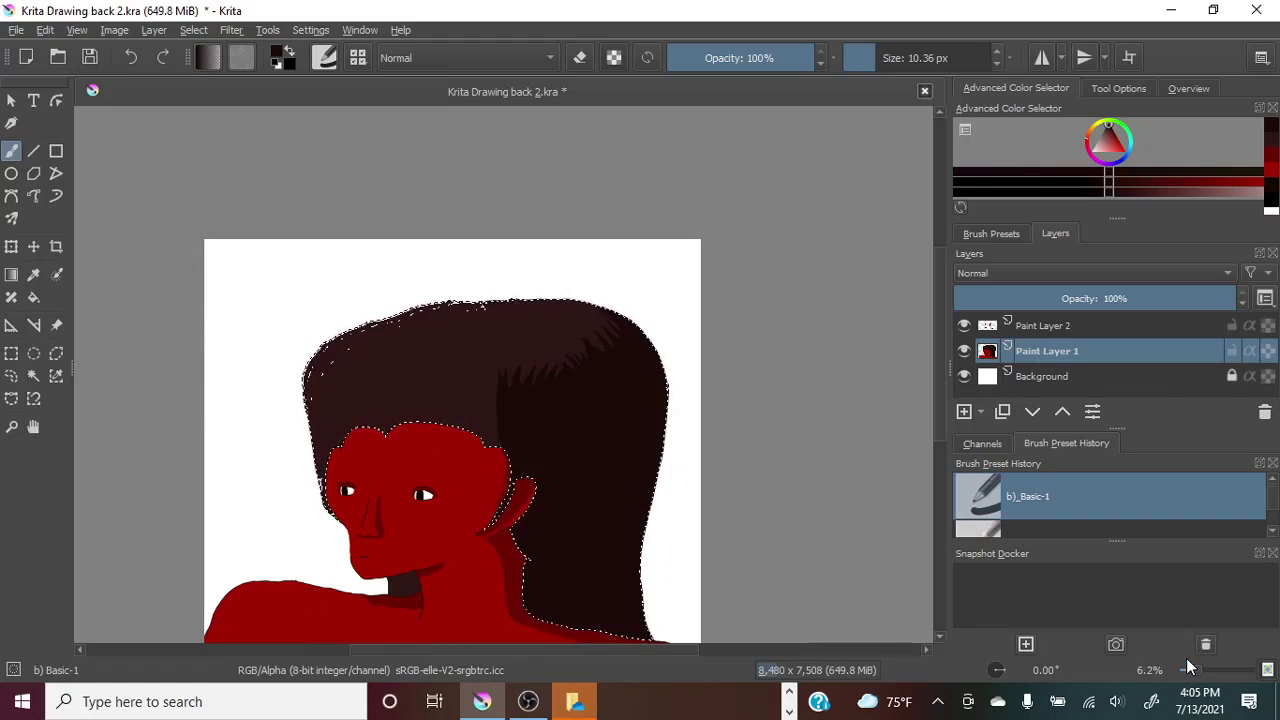
pyautogui.moveTo(1196, 669)
pyautogui.mouseDown()
pyautogui.moveTo(1208, 669)
pyautogui.moveTo(1193, 669)
pyautogui.mouseUp()
pyautogui.click(1270, 138)
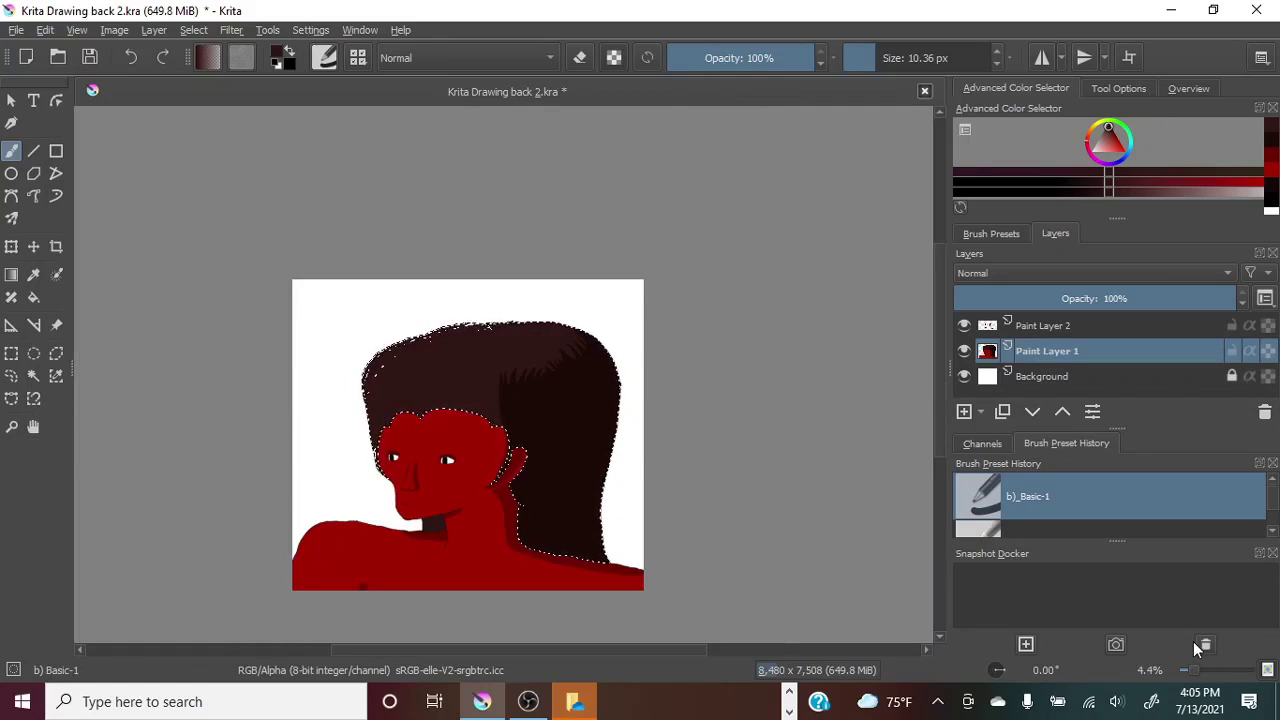
# Sample the lighter hair brown and change the painting colour to a lighter muted red for a hair highlight.
pyautogui.click(33, 274)
pyautogui.click(499, 349)
pyautogui.moveTo(1015, 108); pyautogui.dragTo(409, 101)
pyautogui.moveTo(711, 180); pyautogui.dragTo(728, 238)
pyautogui.moveTo(745, 115); pyautogui.dragTo(1112, 150)
pyautogui.moveTo(1190, 670); pyautogui.dragTo(1196, 671)
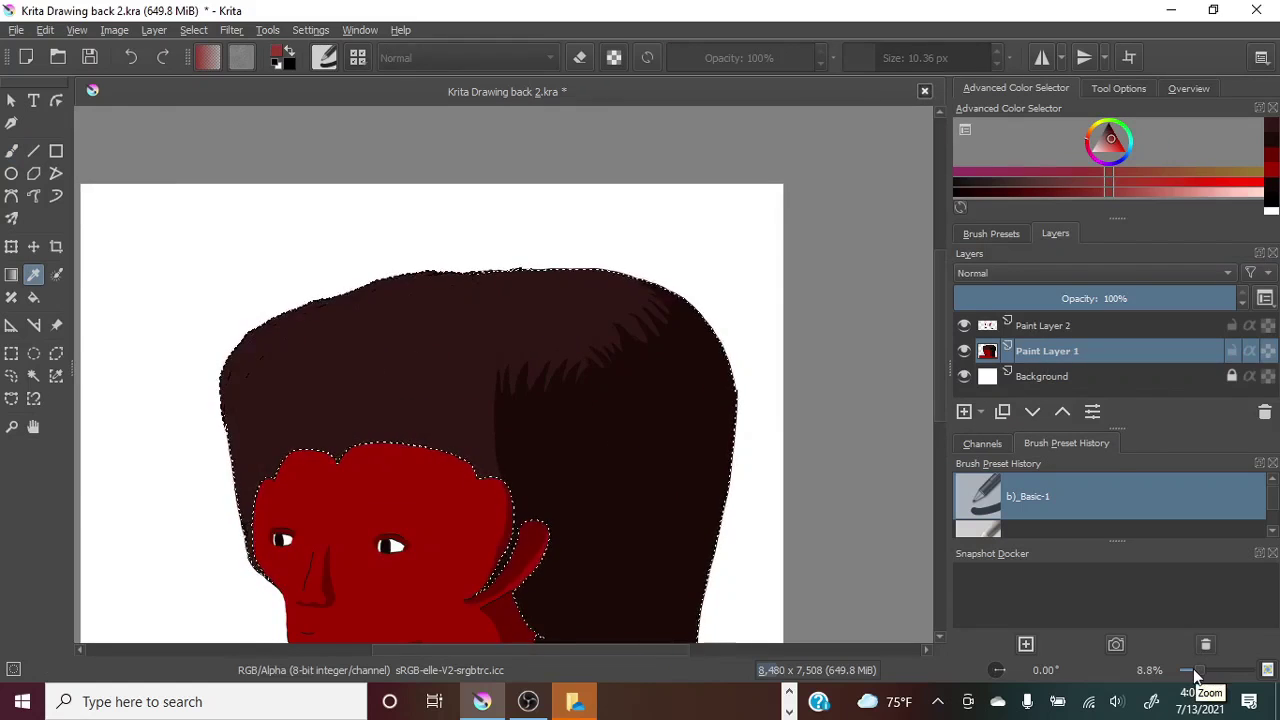
# Try to outline a highlight band across the upper front hair with two zigzag lines and fill it with the muted red.
pyautogui.press('b')
pyautogui.moveTo(276, 385)
pyautogui.mouseDown()
pyautogui.moveTo(360, 354)
pyautogui.moveTo(413, 316)
pyautogui.moveTo(444, 317)
pyautogui.moveTo(560, 274)
pyautogui.mouseUp()
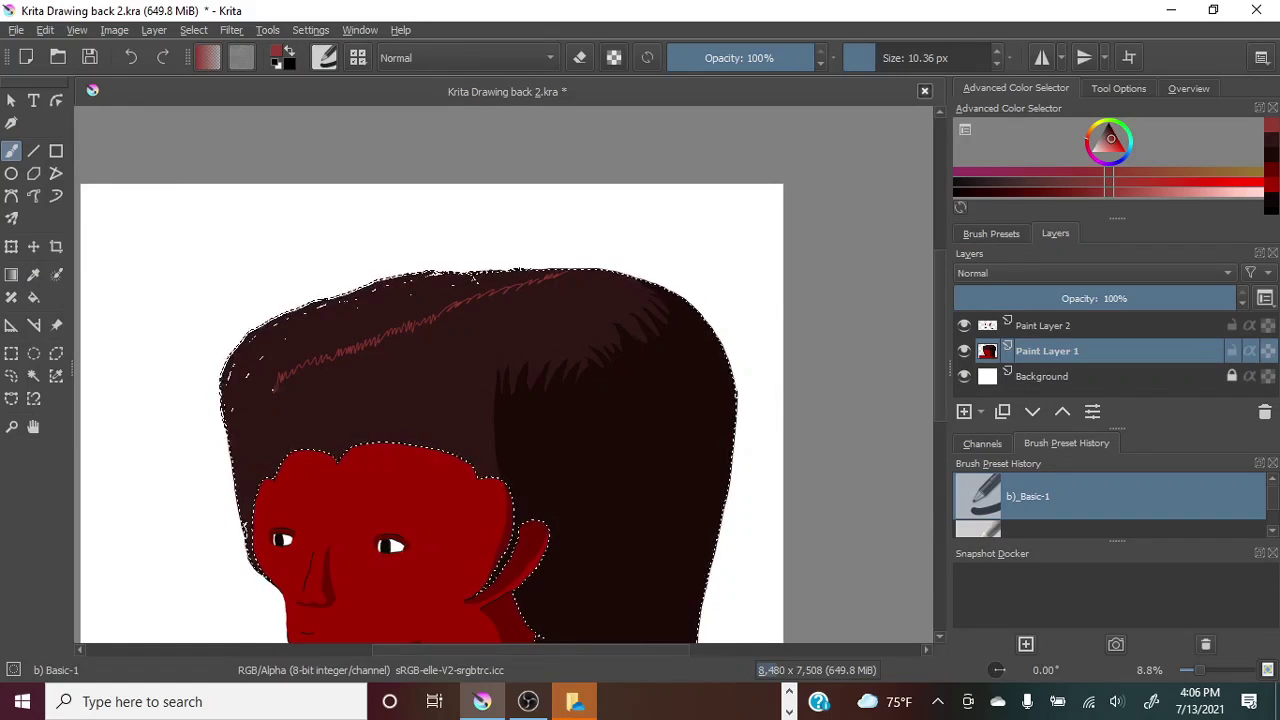
pyautogui.moveTo(236, 388); pyautogui.dragTo(284, 345)
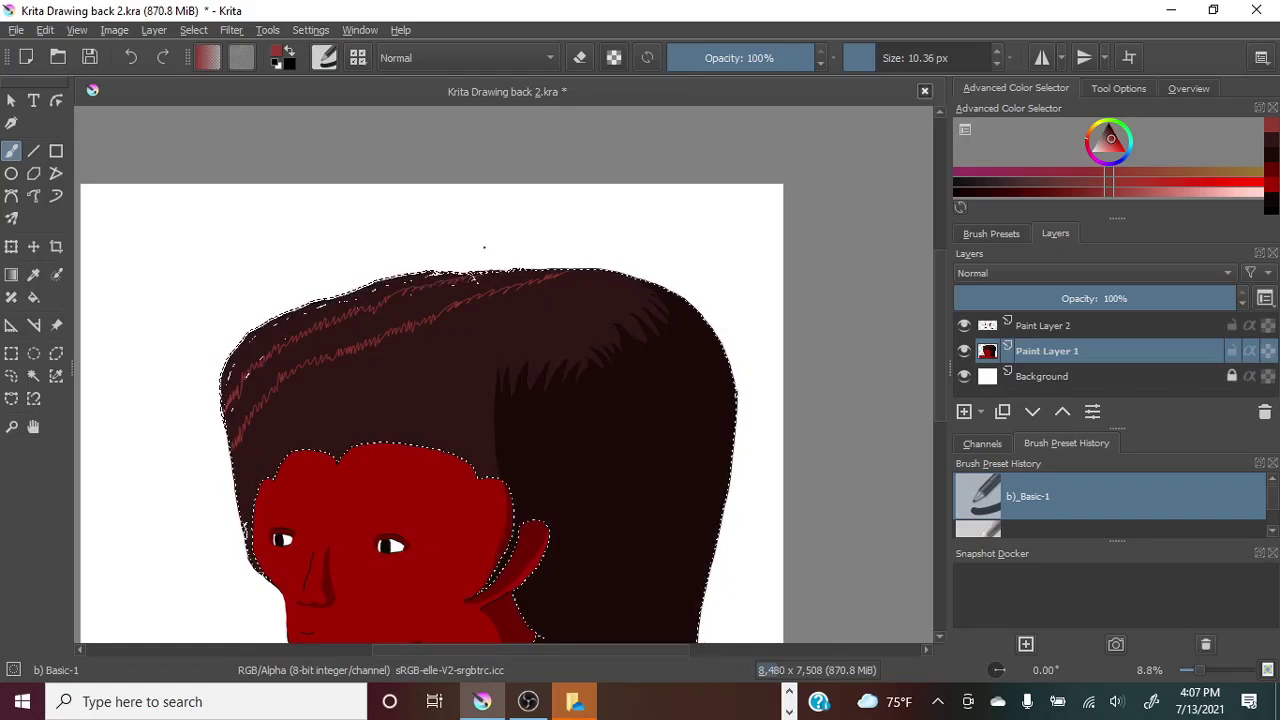
pyautogui.press('f')
pyautogui.click(420, 314)
pyautogui.click(132, 59)
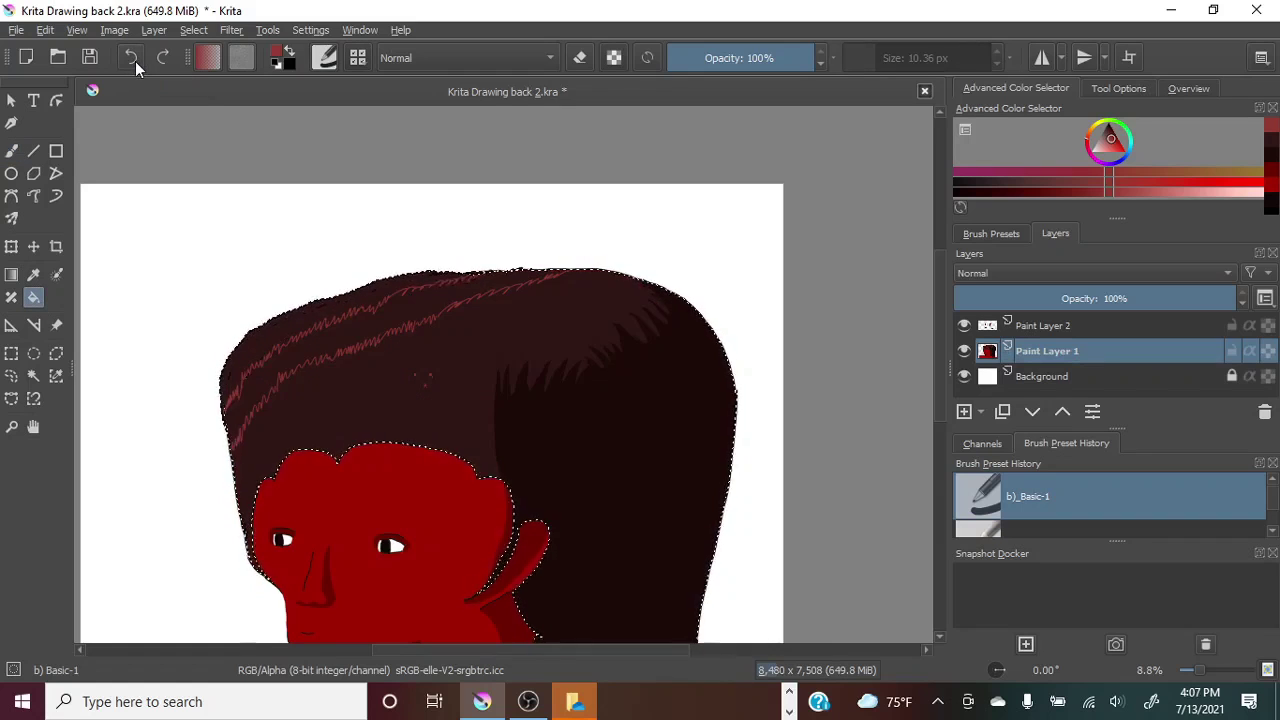
# Try to seal the upper ends of the zigzag highlight outline and fill the band again.
pyautogui.hotkey('ctrl', '+')
pyautogui.hotkey('ctrl', '+')
pyautogui.hotkey('ctrl', '+')
pyautogui.click(11, 151)
pyautogui.moveTo(941, 330); pyautogui.dragTo(941, 310)
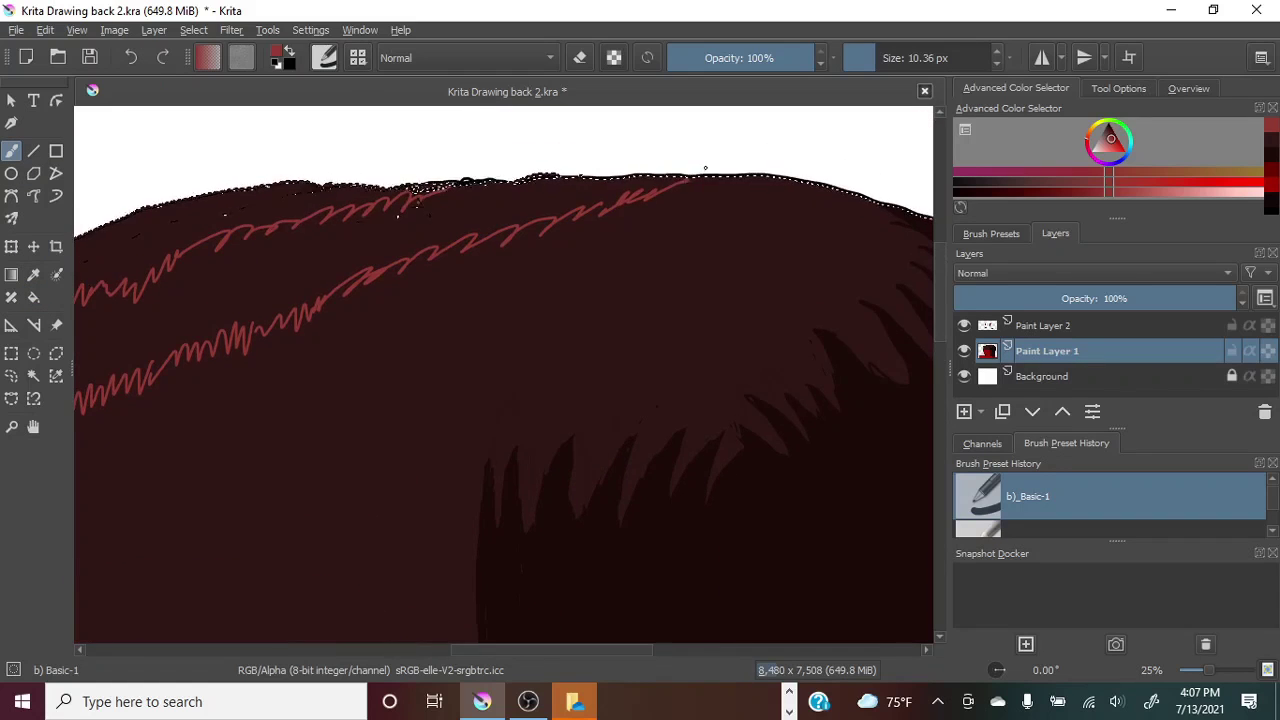
pyautogui.moveTo(585, 650); pyautogui.dragTo(451, 668)
pyautogui.click(33, 297)
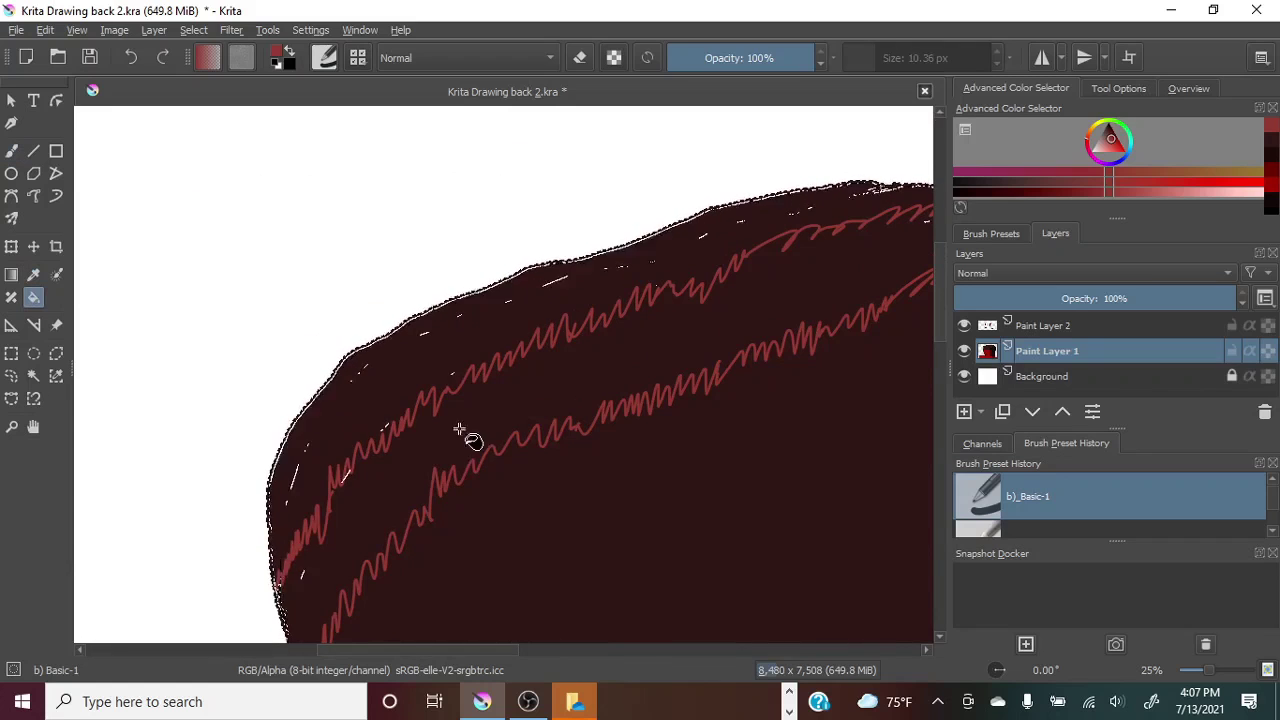
pyautogui.click(459, 429)
pyautogui.click(132, 58)
# Try to close the remaining gaps of the highlight outline along the hair's front edge and refill it.
pyautogui.moveTo(940, 301); pyautogui.dragTo(936, 334)
pyautogui.click(11, 151)
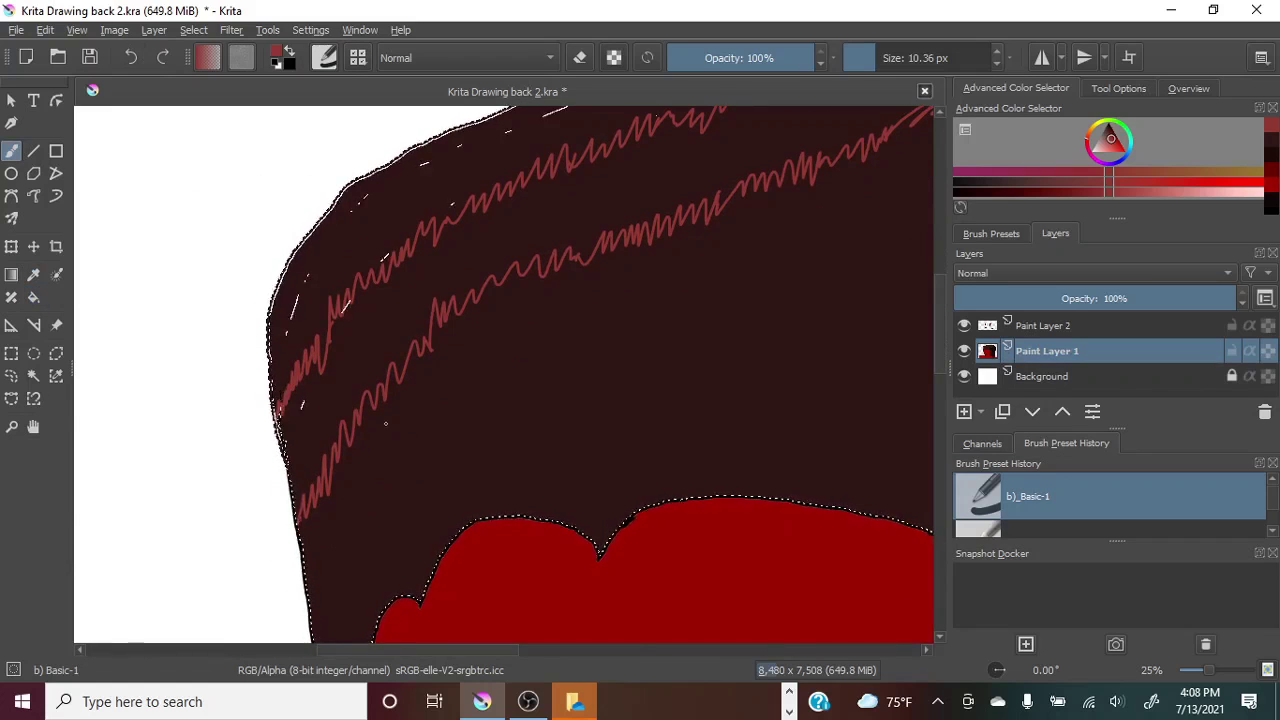
pyautogui.moveTo(425, 650); pyautogui.dragTo(466, 650)
pyautogui.moveTo(941, 342); pyautogui.dragTo(941, 315)
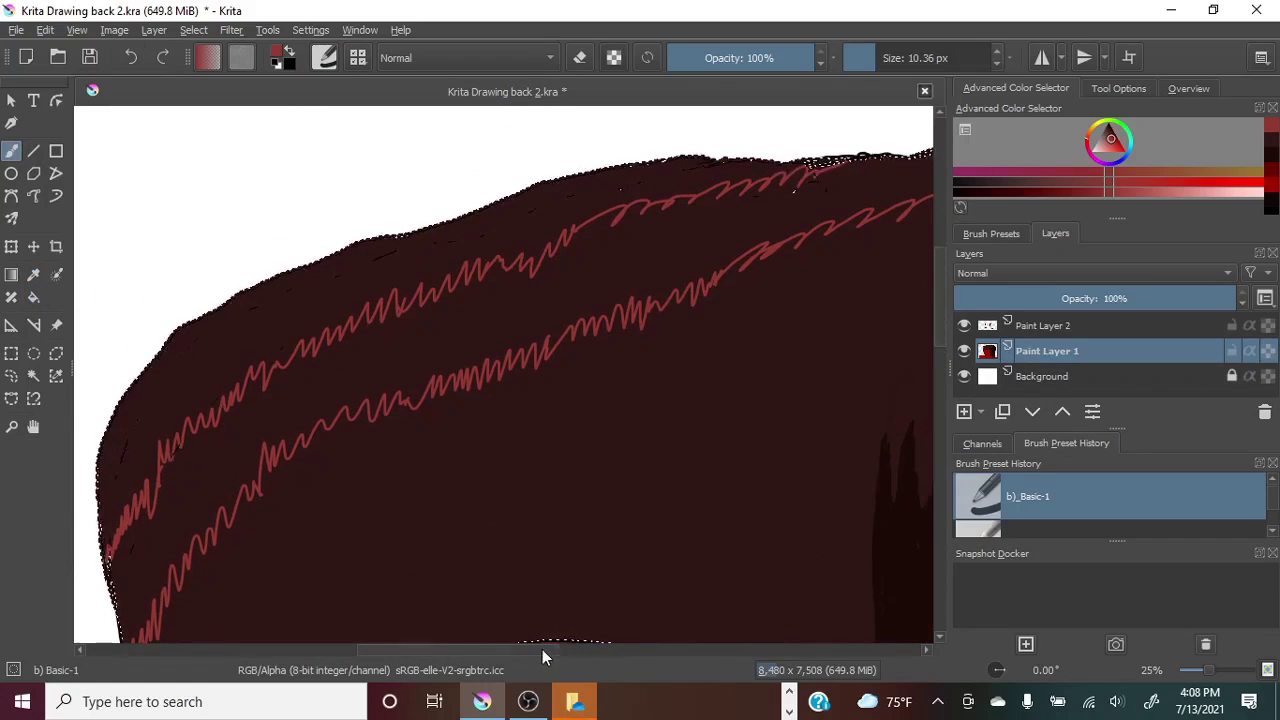
pyautogui.moveTo(542, 650); pyautogui.dragTo(614, 658)
pyautogui.click(33, 297)
pyautogui.moveTo(1207, 670)
pyautogui.mouseDown()
pyautogui.moveTo(1191, 634)
pyautogui.moveTo(1203, 674)
pyautogui.mouseUp()
# Undo the highlight fill attempt together with both zigzag outlines.
pyautogui.click(129, 56)
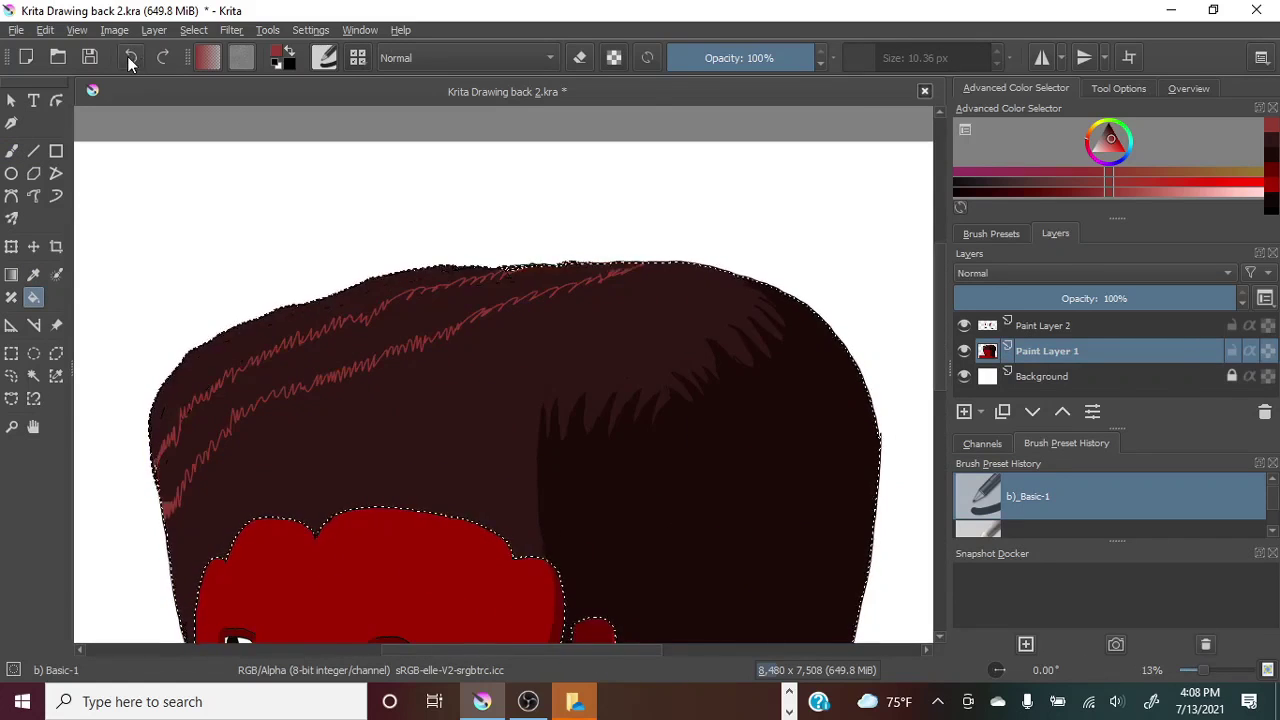
pyautogui.click(131, 56)
pyautogui.click(131, 56)
pyautogui.click(131, 55)
# Draw two new muted red zigzag lines outlining a shorter highlight band from the front edge to the top of the hair.
pyautogui.click(11, 150)
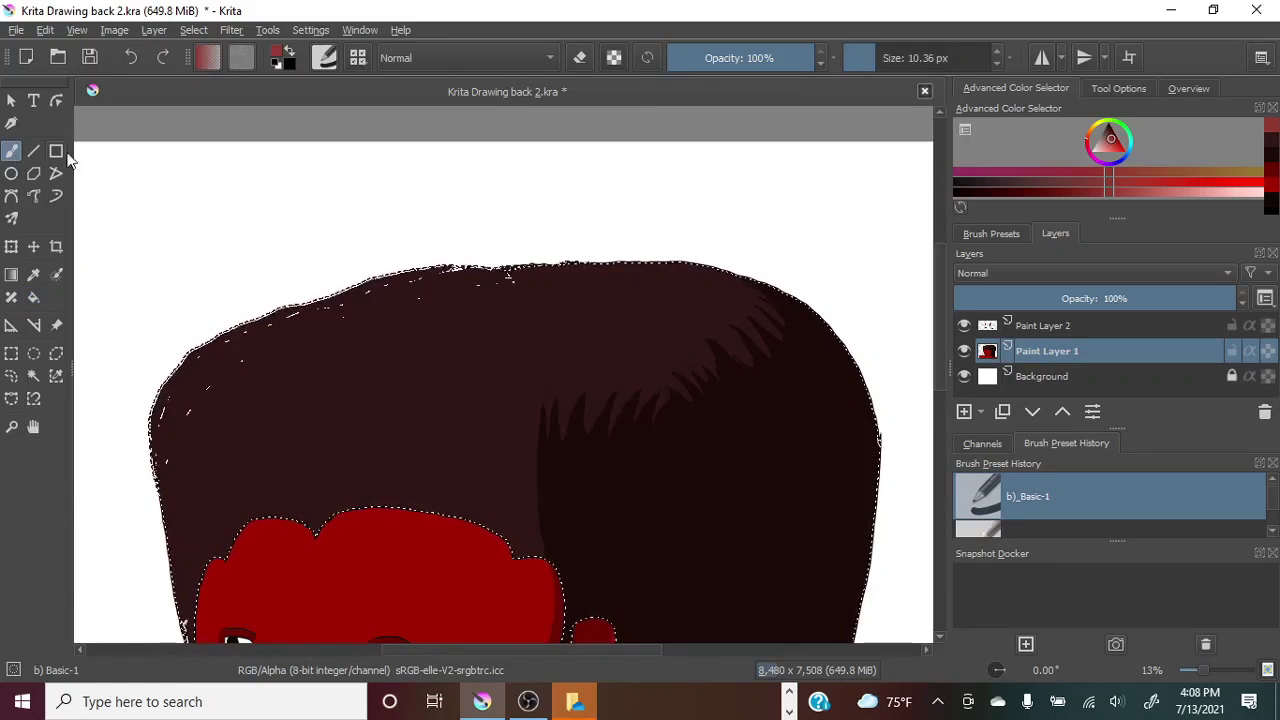
pyautogui.moveTo(365, 340)
pyautogui.mouseDown()
pyautogui.moveTo(260, 406)
pyautogui.moveTo(170, 486)
pyautogui.moveTo(478, 271)
pyautogui.mouseUp()
pyautogui.moveTo(383, 290)
pyautogui.mouseDown()
pyautogui.moveTo(215, 382)
pyautogui.moveTo(154, 445)
pyautogui.mouseUp()
pyautogui.moveTo(383, 290); pyautogui.dragTo(414, 271)
pyautogui.click(34, 297)
pyautogui.click(353, 332)
pyautogui.click(132, 57)
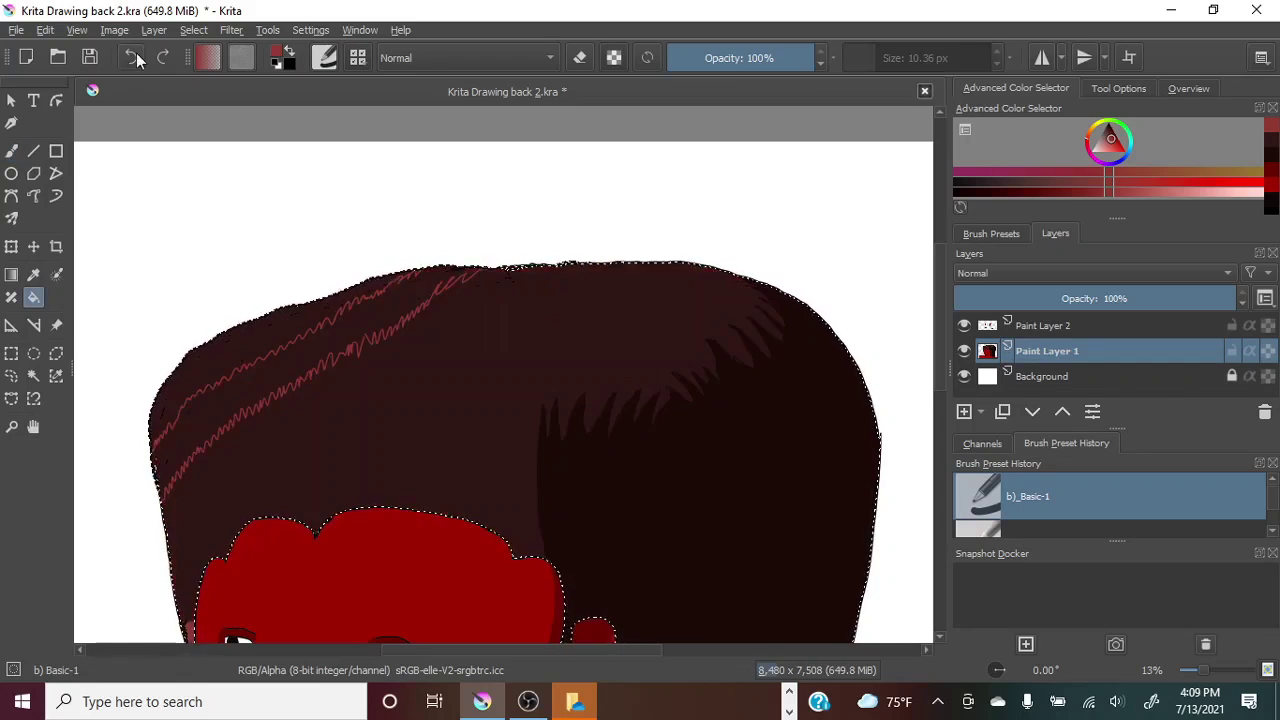
# Close the gaps in the zigzag outline at the hair's edge and fill the highlight band with the muted red.
pyautogui.moveTo(1203, 670); pyautogui.dragTo(1208, 670)
pyautogui.moveTo(525, 650); pyautogui.dragTo(470, 650)
pyautogui.click(12, 154)
pyautogui.moveTo(574, 168); pyautogui.dragTo(604, 160)
pyautogui.moveTo(474, 650); pyautogui.dragTo(446, 650)
pyautogui.moveTo(938, 302); pyautogui.dragTo(938, 331)
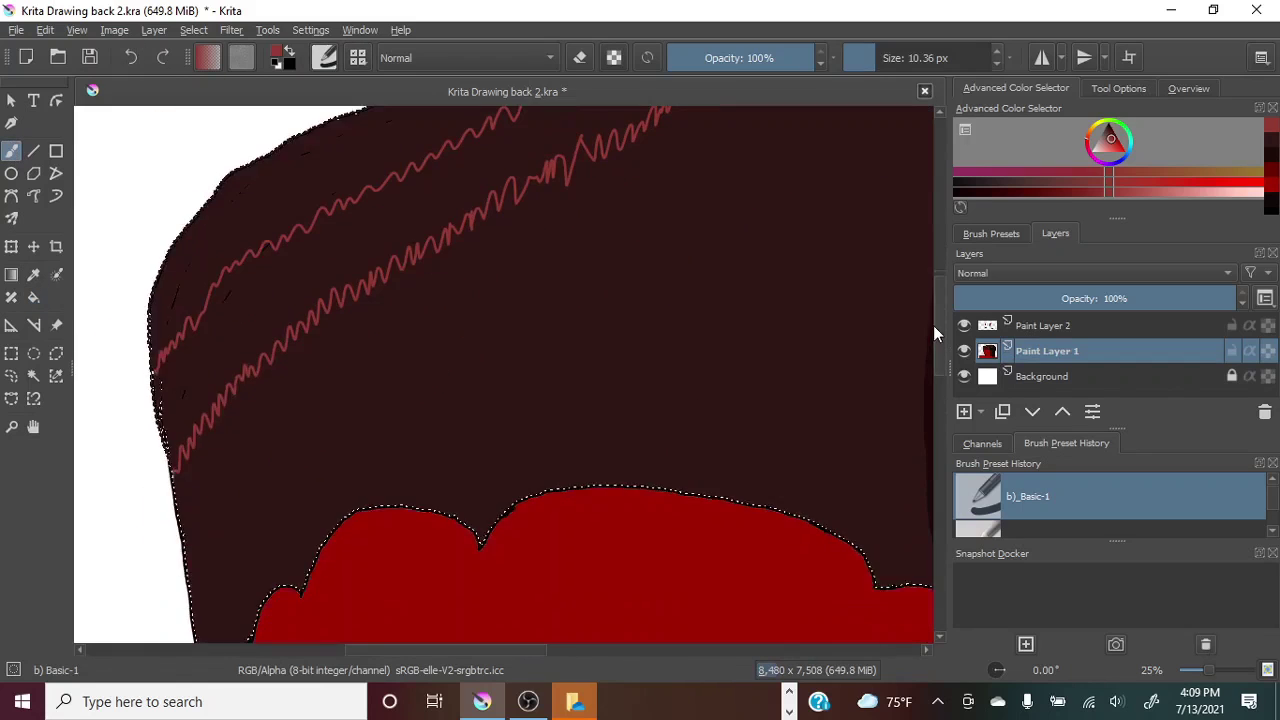
pyautogui.click(34, 297)
pyautogui.click(330, 279)
pyautogui.click(1187, 671)
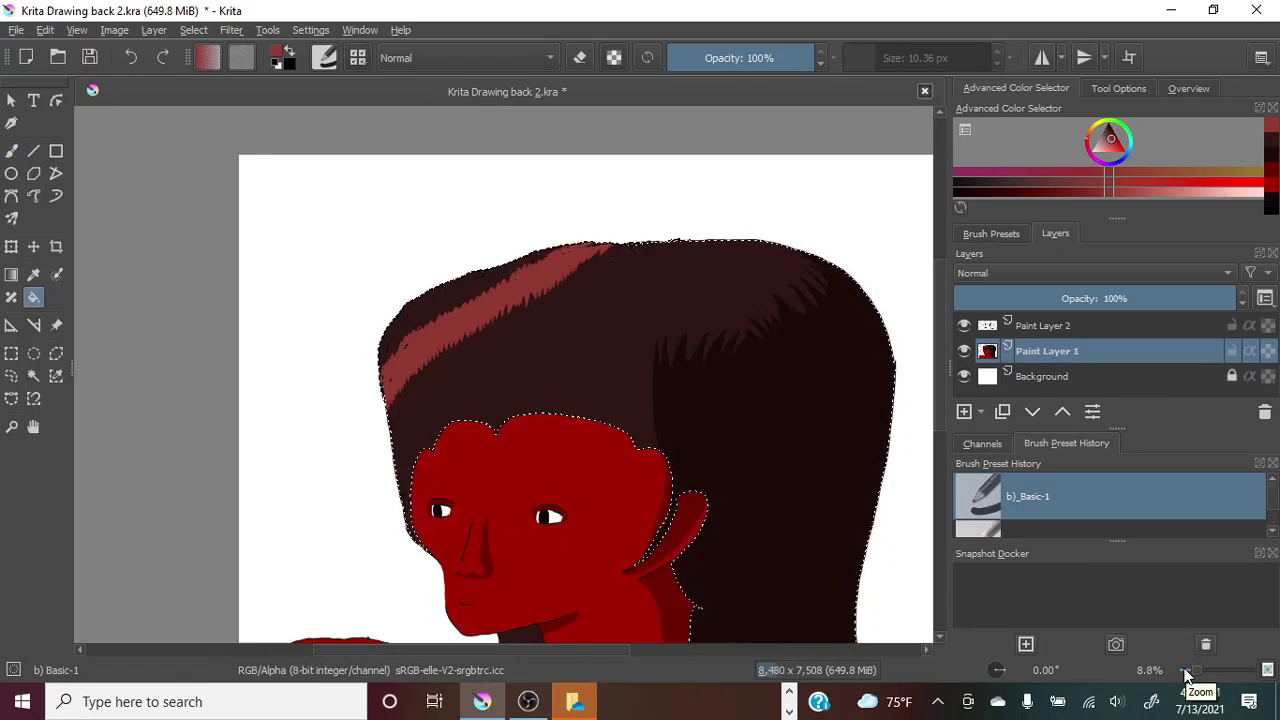
# Sample the hair brown and draw a zigzag line lengthwise through the middle of the red highlight.
pyautogui.click(34, 275)
pyautogui.click(548, 322)
pyautogui.press('b')
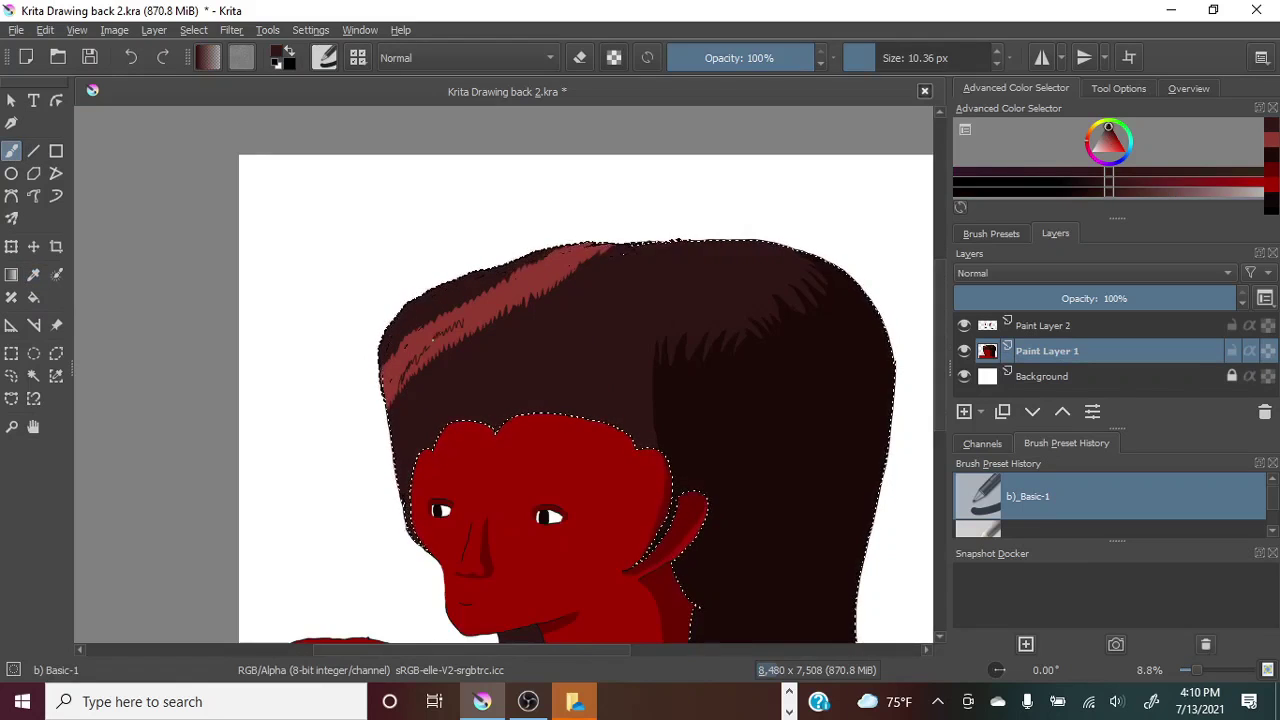
pyautogui.press('f')
pyautogui.click(461, 328)
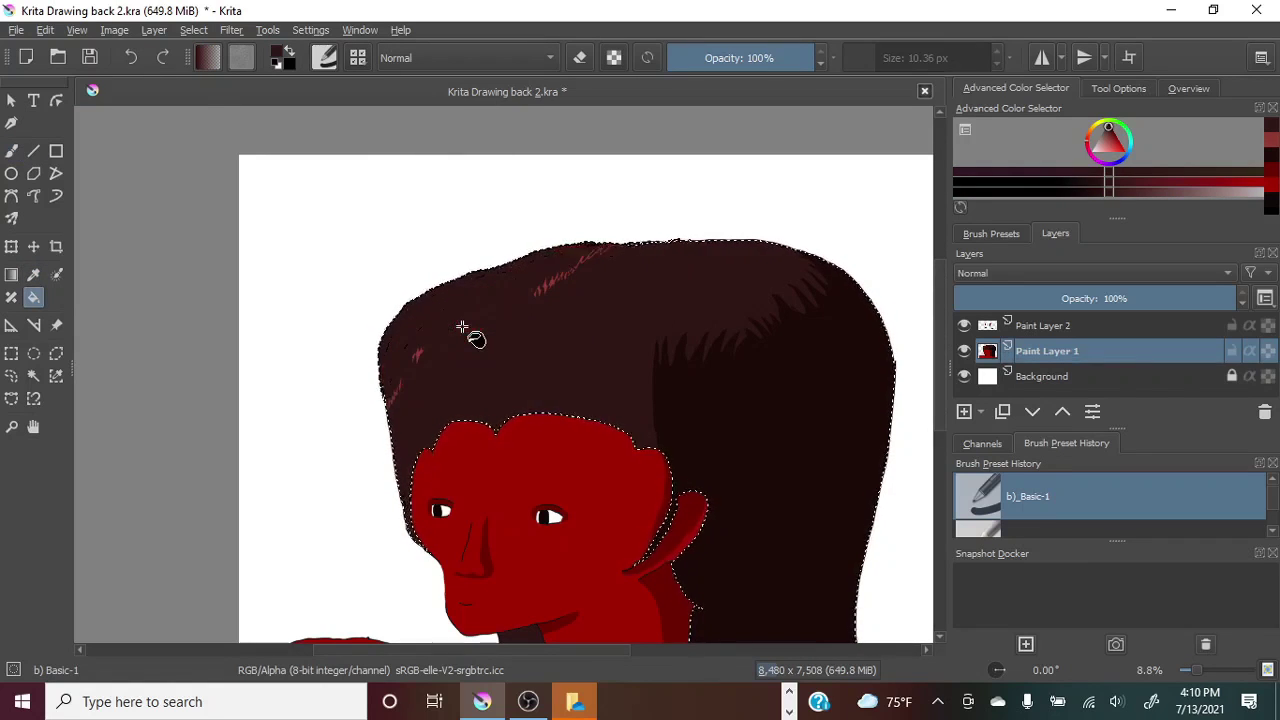
pyautogui.click(130, 57)
pyautogui.click(462, 327)
pyautogui.click(133, 58)
# Extend the brown zigzag to the highlight's lower edge near its upper end and fill the strip beneath with hair brown.
pyautogui.click(1220, 671)
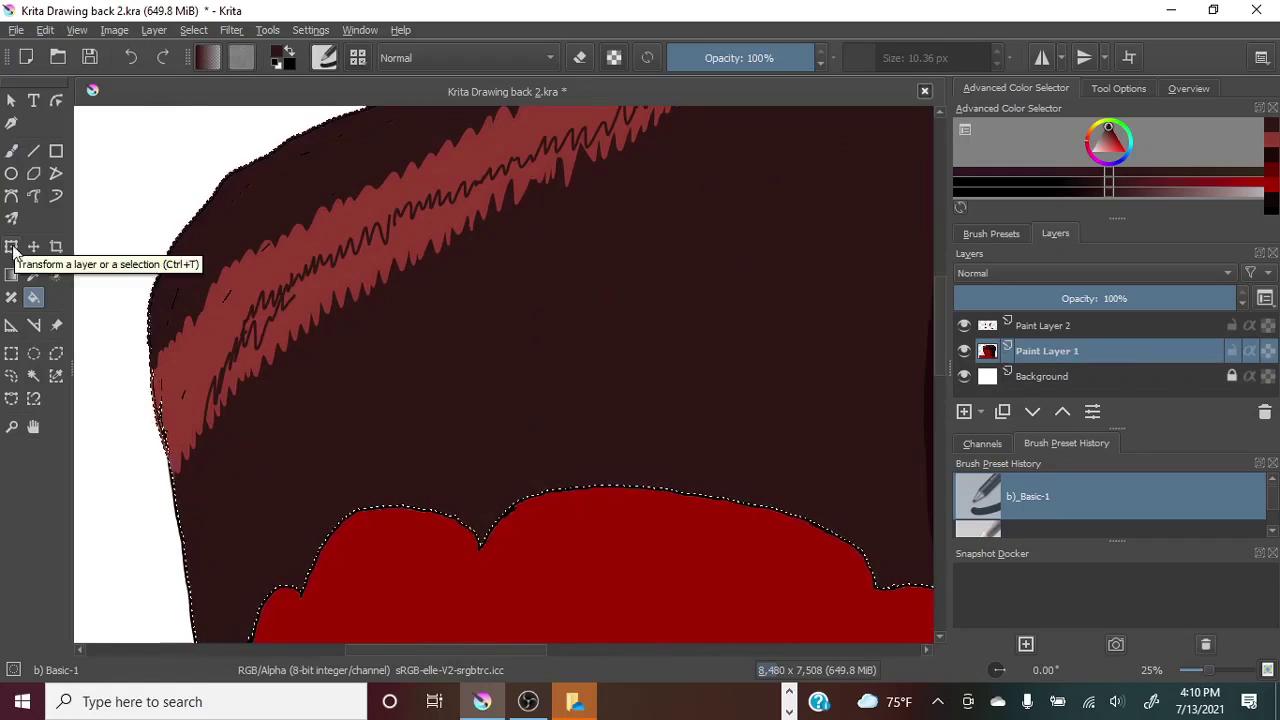
pyautogui.click(11, 151)
pyautogui.moveTo(940, 328); pyautogui.dragTo(940, 310)
pyautogui.moveTo(692, 174); pyautogui.dragTo(712, 158)
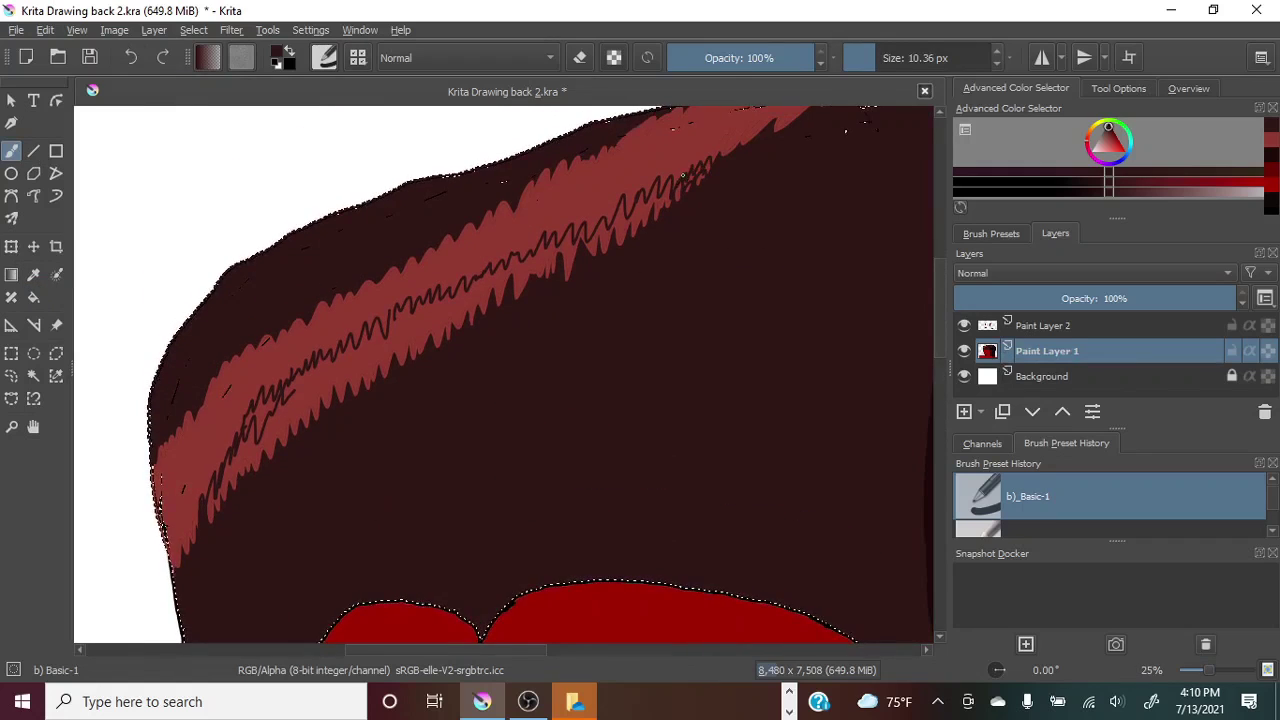
pyautogui.click(33, 298)
pyautogui.click(411, 334)
# Clean up the highlight's lower edge, painting over the leftover brown squiggles near its upper end with the muted red.
pyautogui.moveTo(1209, 671)
pyautogui.mouseDown()
pyautogui.moveTo(1191, 667)
pyautogui.moveTo(1208, 667)
pyautogui.mouseUp()
pyautogui.click(11, 151)
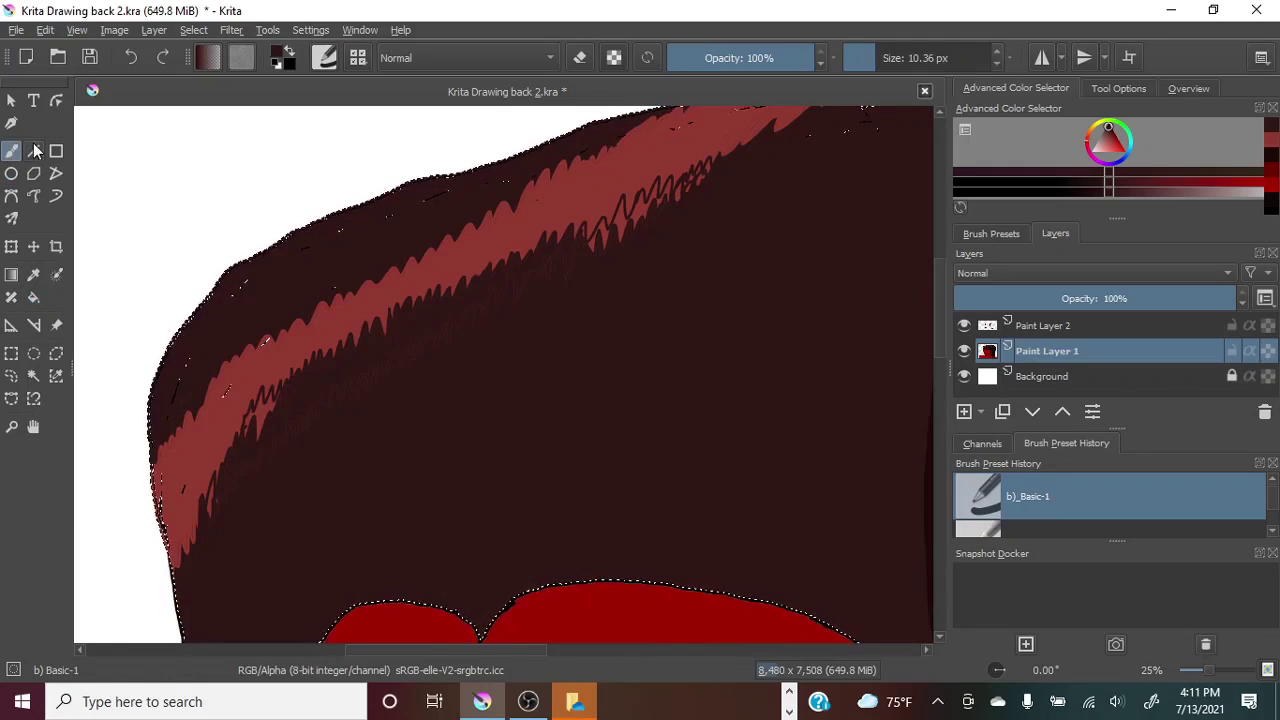
pyautogui.click(1271, 140)
pyautogui.scroll(3, 941, 294)
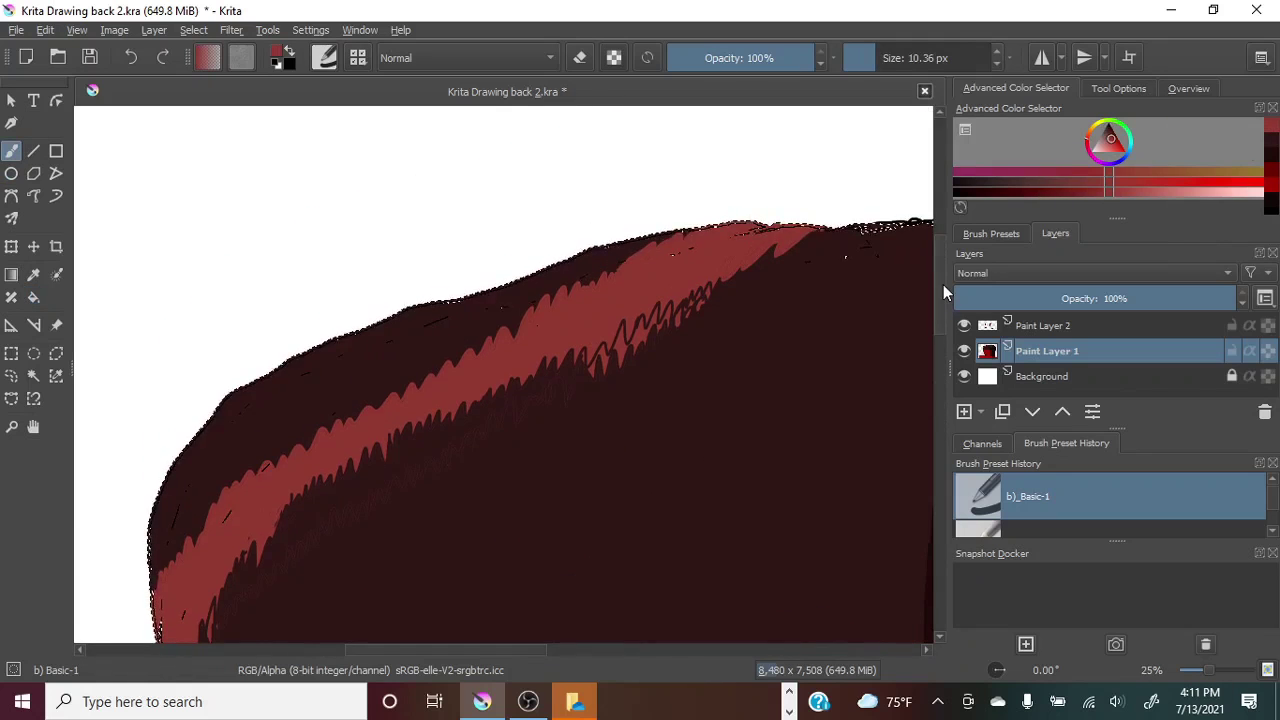
pyautogui.press('f')
pyautogui.click(600, 352)
pyautogui.click(1269, 142)
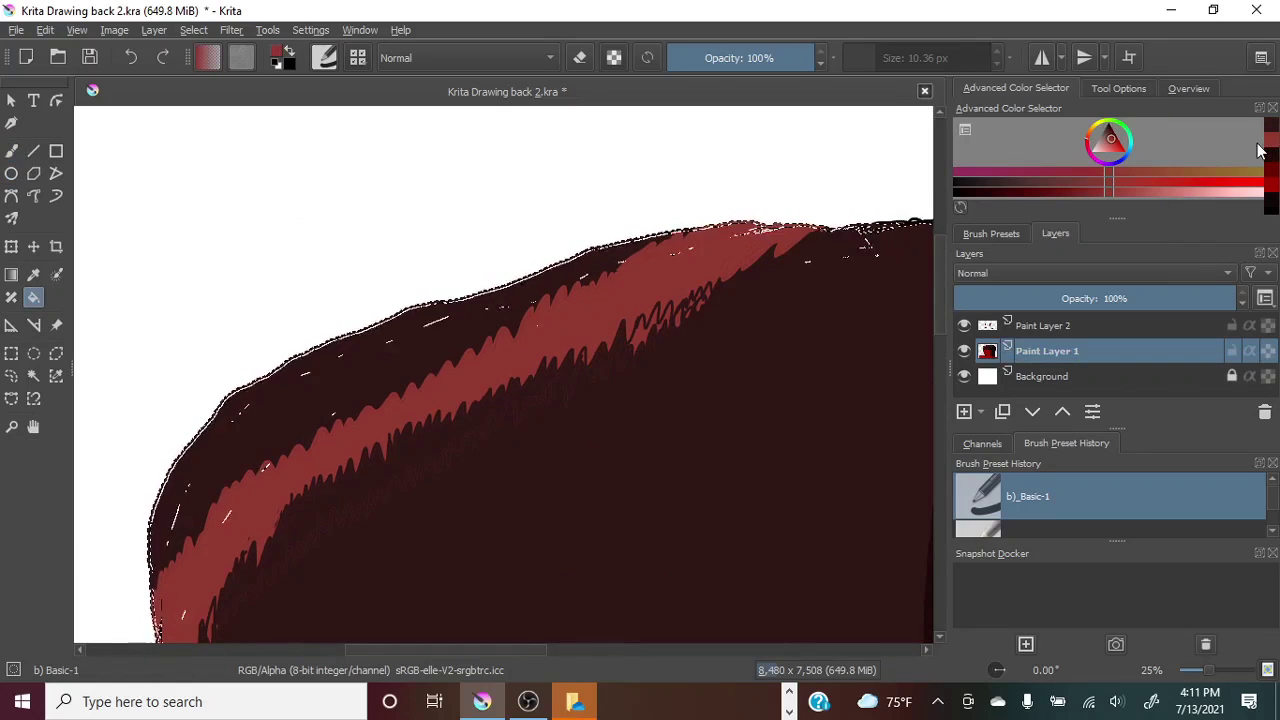
pyautogui.press('b')
pyautogui.moveTo(702, 289); pyautogui.dragTo(666, 311)
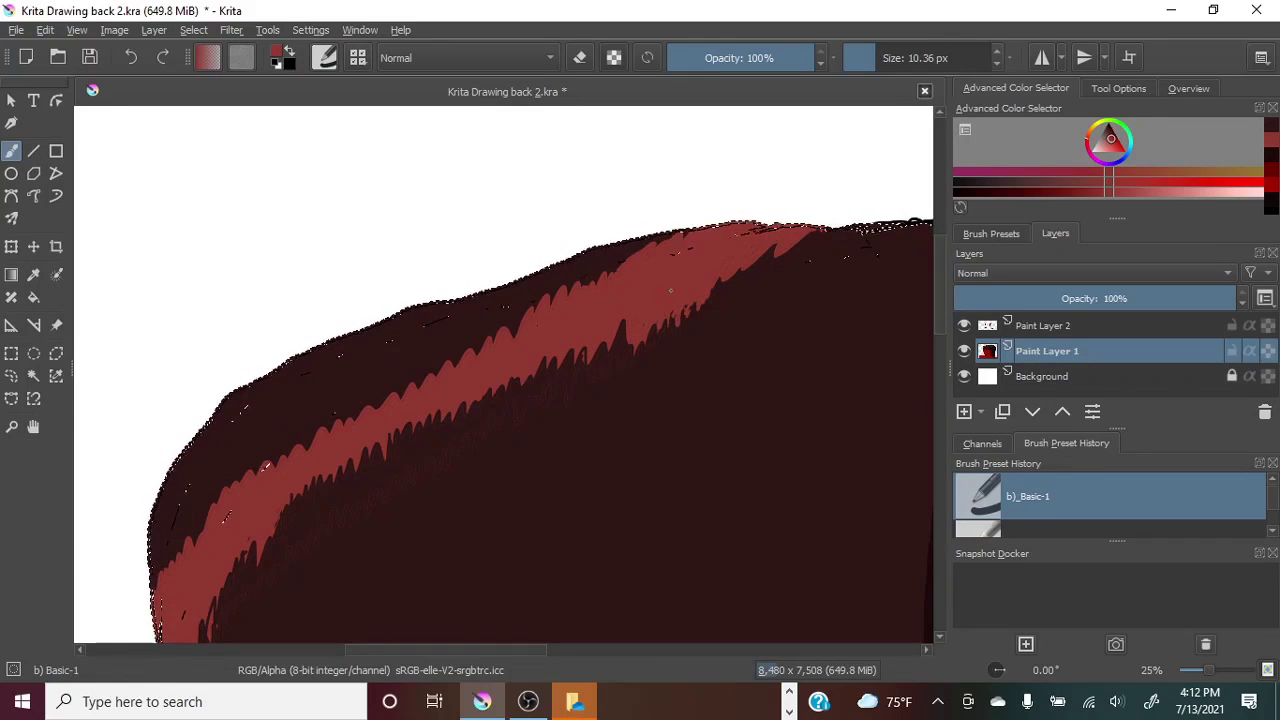
# Reshape the highlight's upper edge with small spikes using the muted red and the hair brown.
pyautogui.scroll(-3, 938, 322)
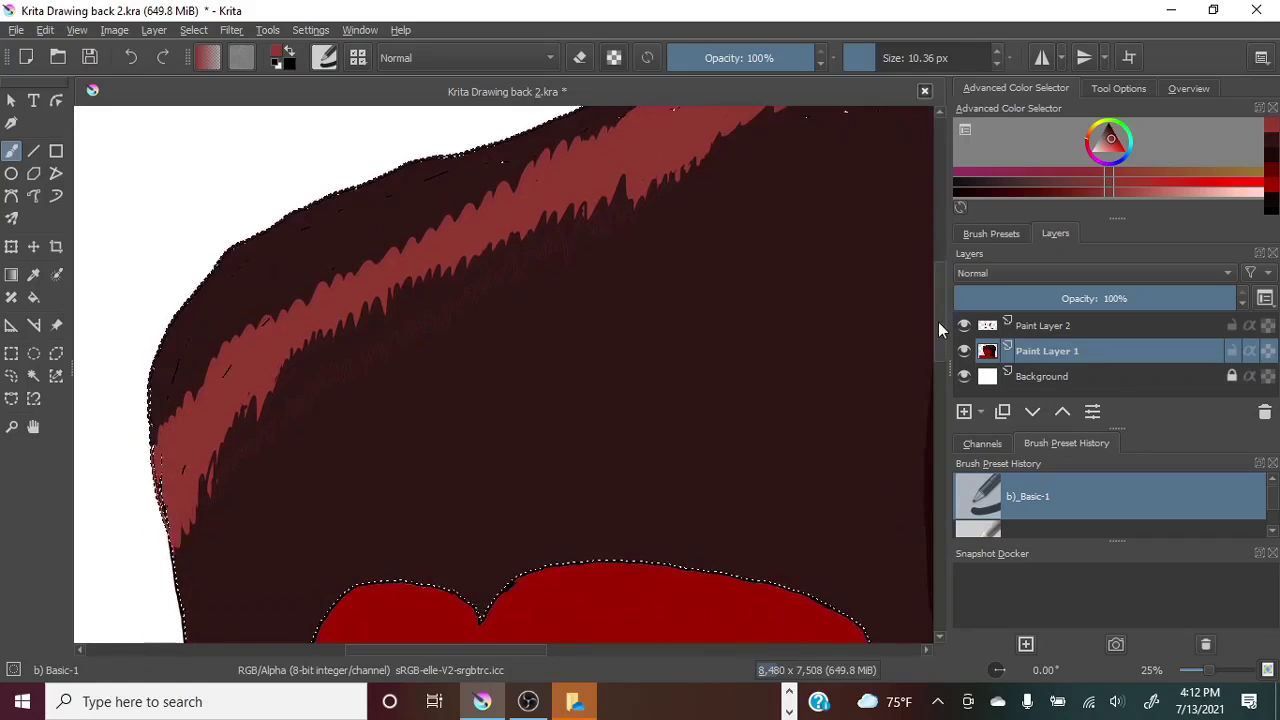
pyautogui.scroll(1, 938, 322)
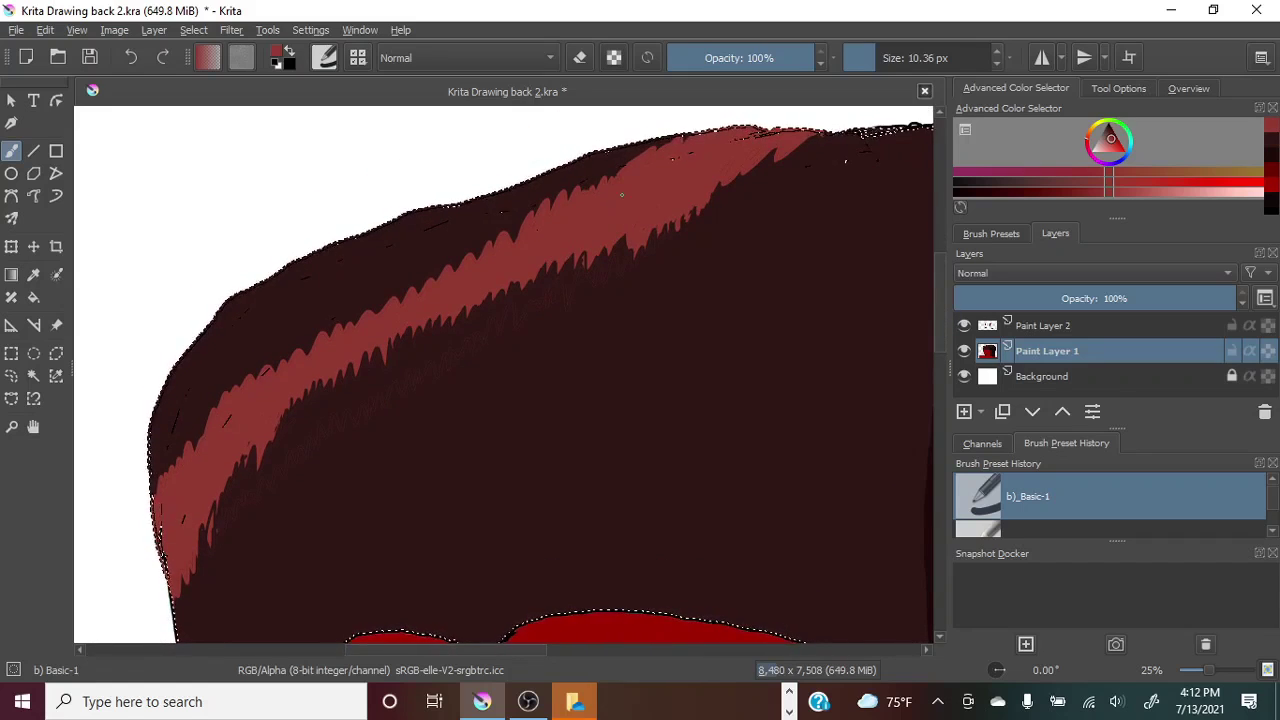
pyautogui.click(1271, 139)
pyautogui.moveTo(527, 211); pyautogui.dragTo(520, 224)
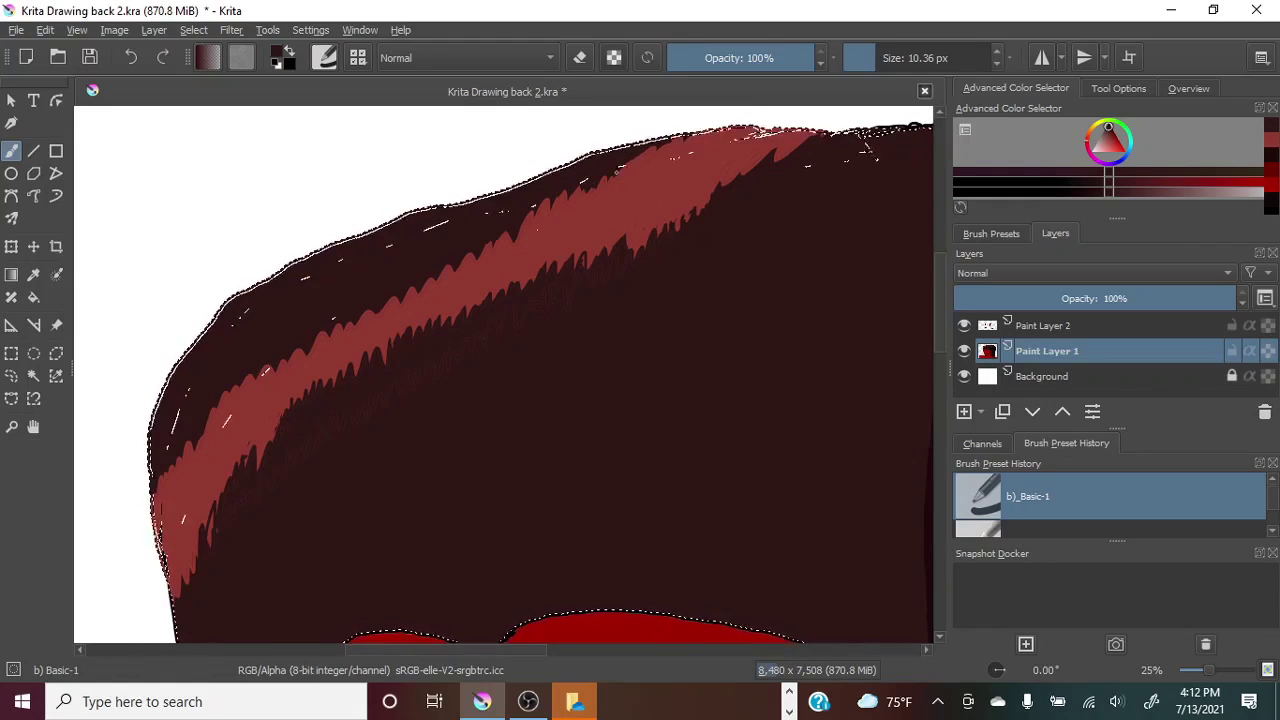
# Remove the selection around the hair.
pyautogui.moveTo(1204, 670); pyautogui.dragTo(1195, 670)
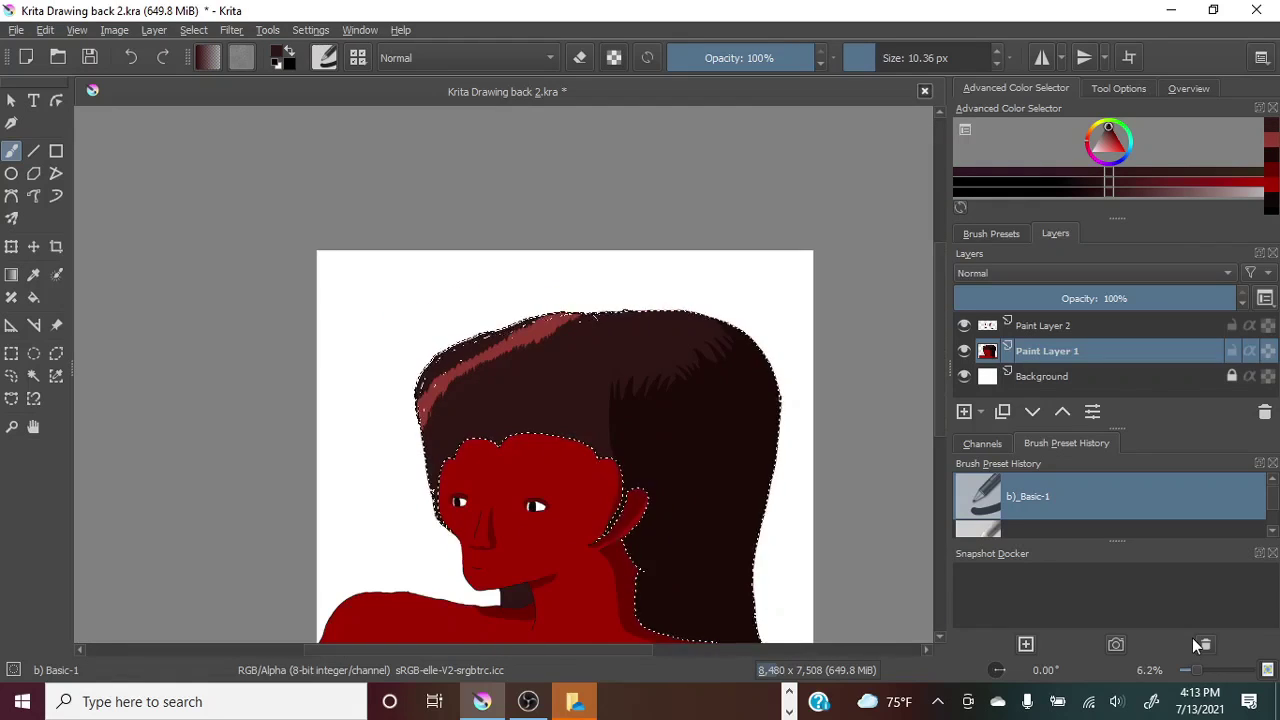
pyautogui.click(11, 375)
pyautogui.click(481, 224)
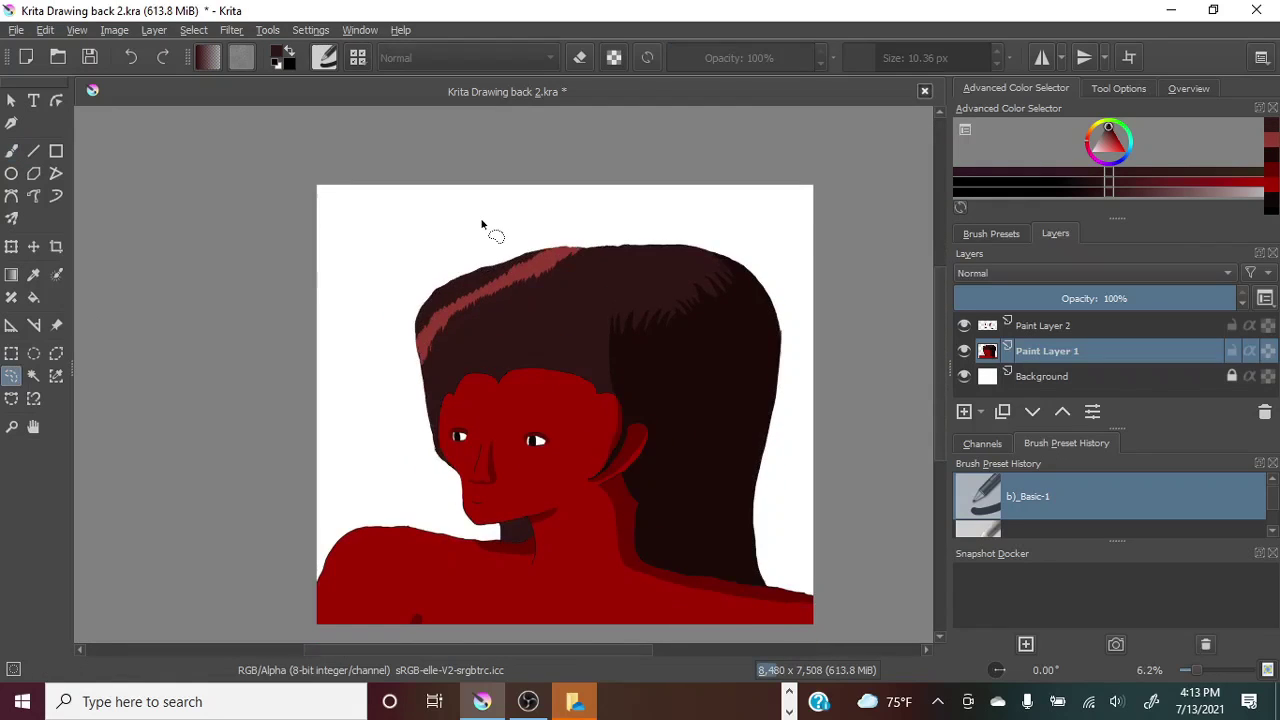
# Trim the middle of the highlight's lower edge with a brown line and fill the cut-off red spikes with brown.
pyautogui.scroll(3, 481, 224)
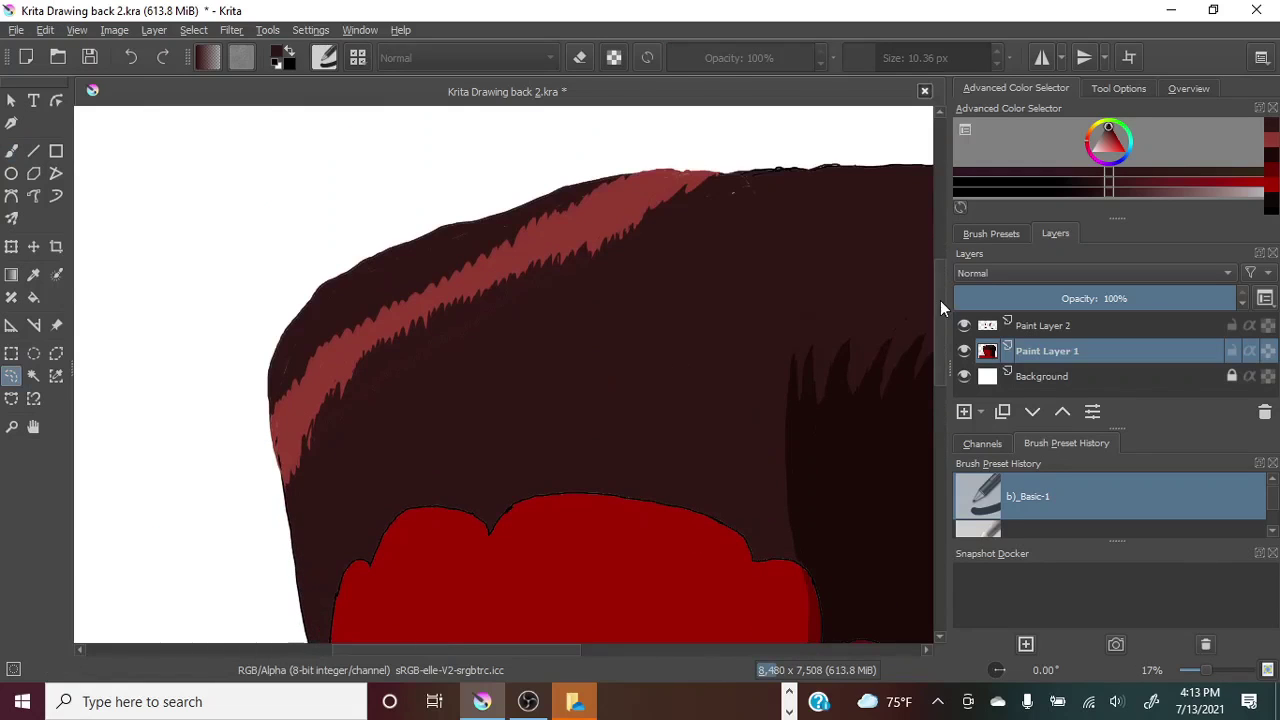
pyautogui.click(12, 151)
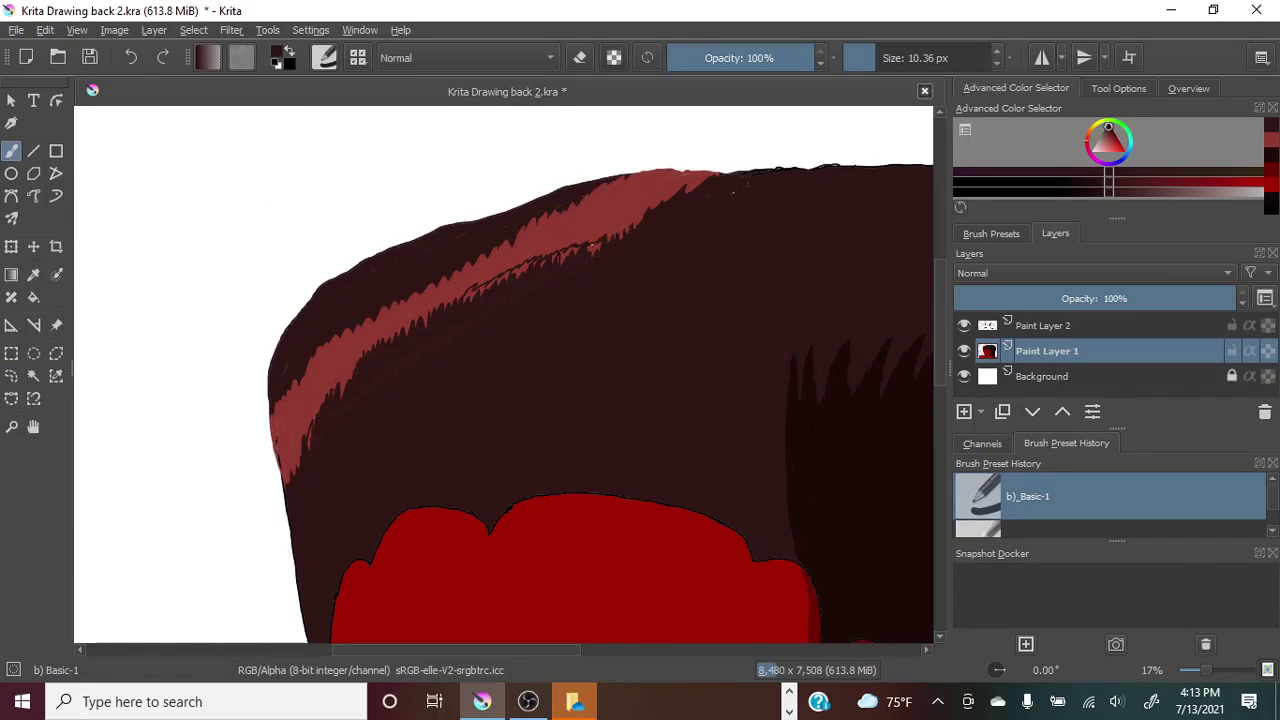
pyautogui.press('f')
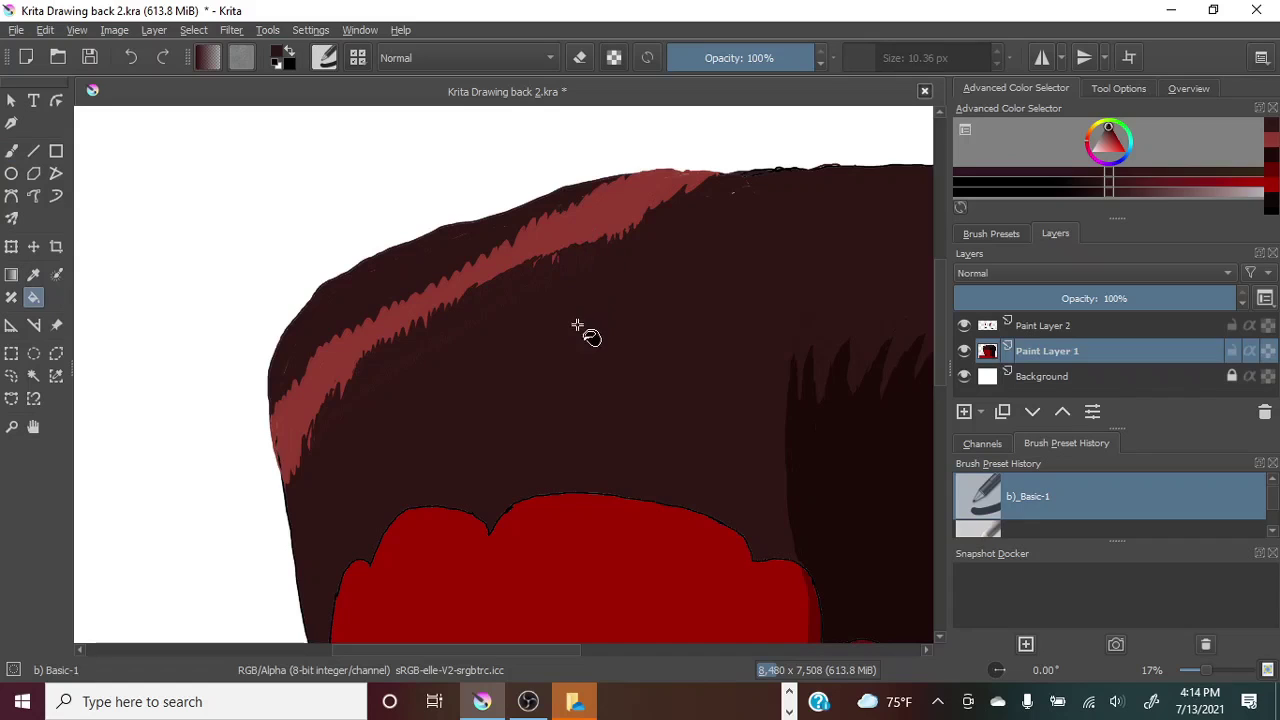
# Sample the highlight's muted red and redraw small spikes along the middle of its lower edge.
pyautogui.keyDown('ctrl'); pyautogui.click(578, 243); pyautogui.keyUp('ctrl')
pyautogui.press('b')
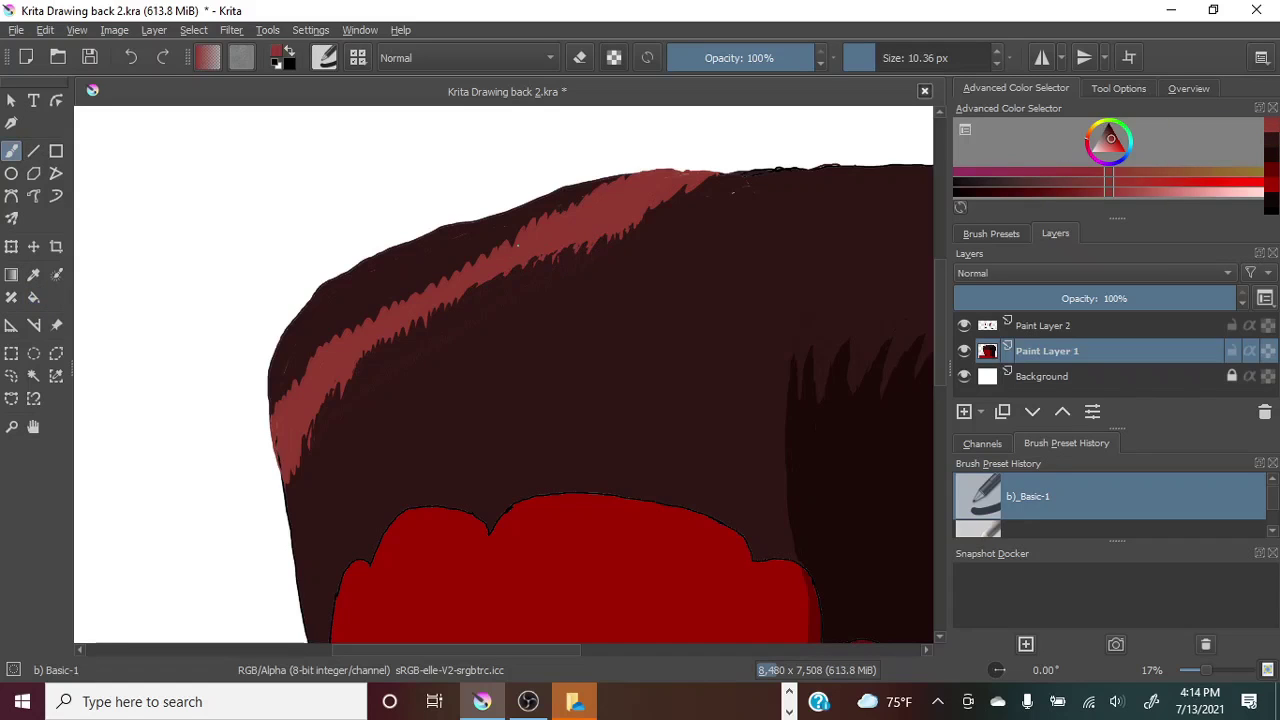
pyautogui.moveTo(1206, 669); pyautogui.dragTo(1203, 665)
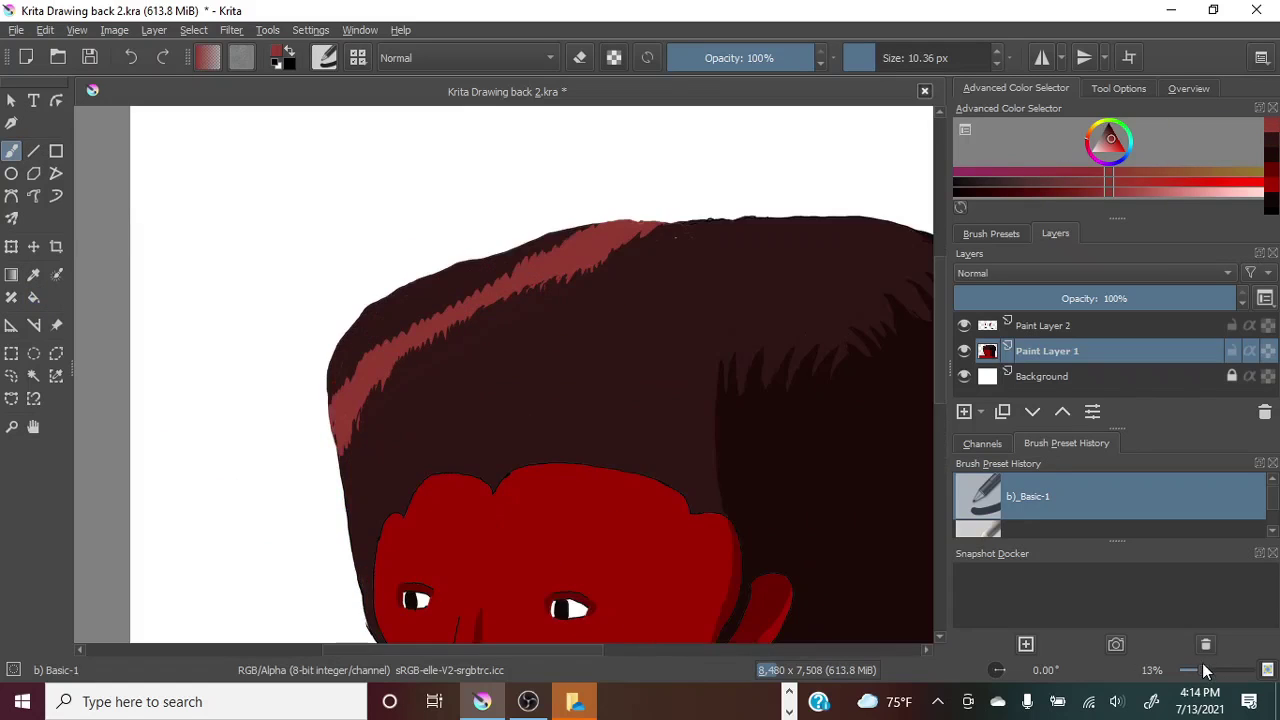
# Narrow the highlight near the hair's front edge with a brown zigzag along its upper side and fill the cut-off part brown.
pyautogui.click(1207, 664)
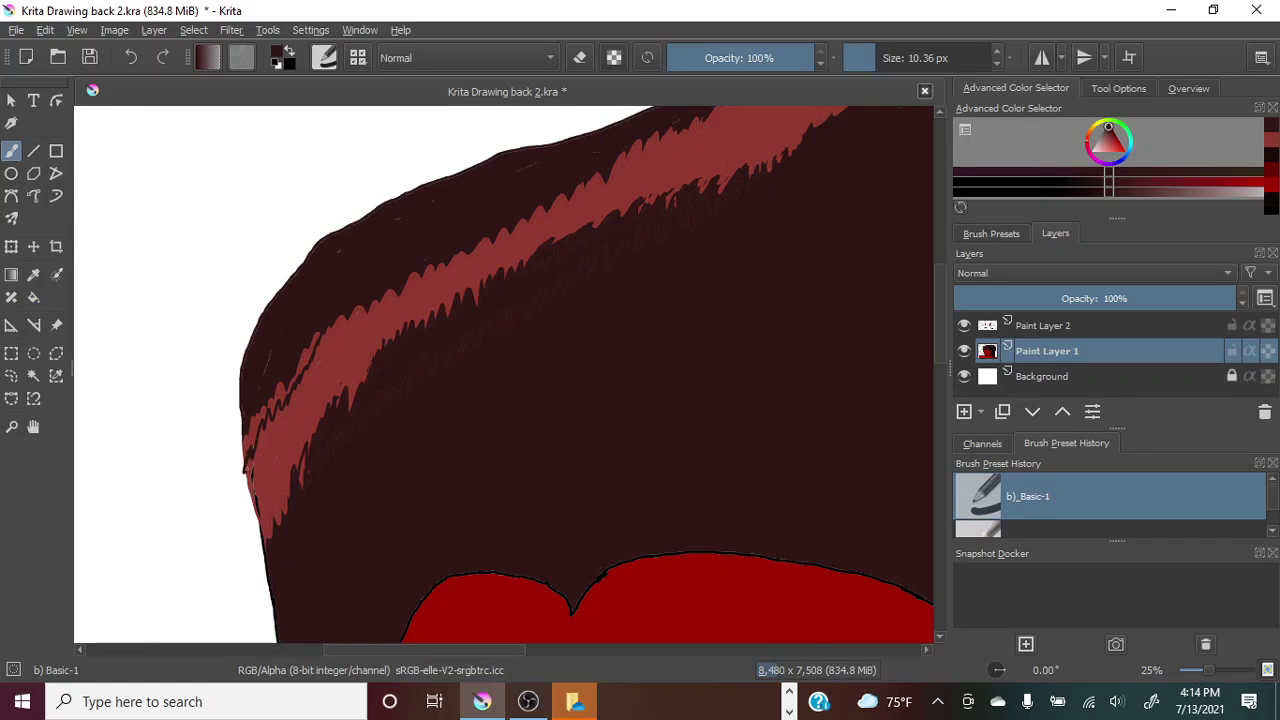
pyautogui.click(34, 298)
pyautogui.click(280, 392)
pyautogui.click(303, 358)
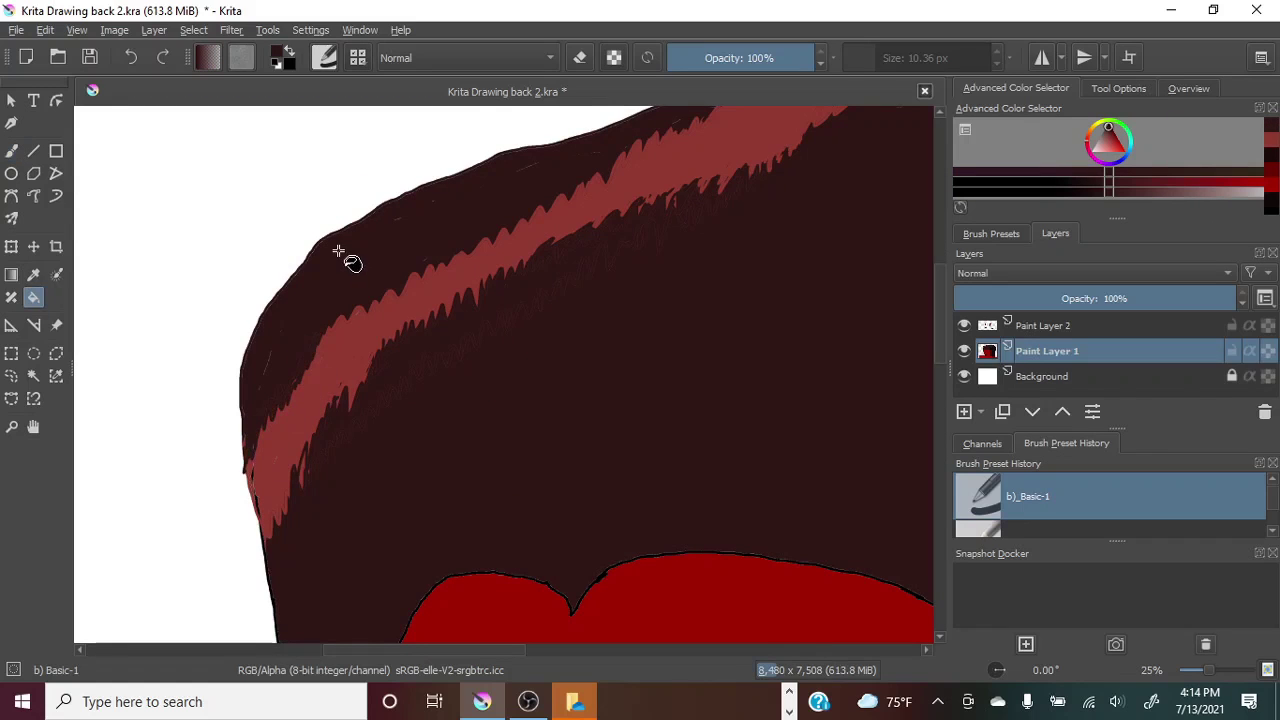
# Sample the hair highlight's red, mix a slightly duller shade and fill the highlight with it.
pyautogui.press('b')
pyautogui.scroll(2, 684, 117)
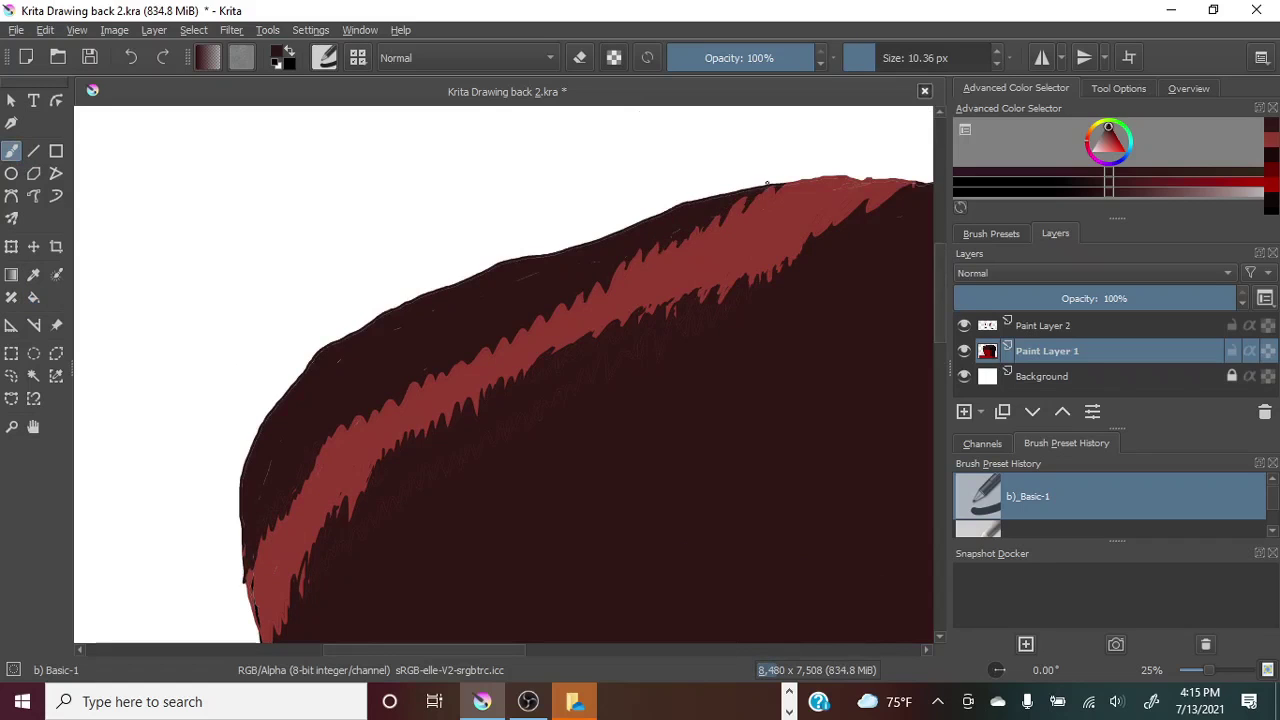
pyautogui.moveTo(1209, 670); pyautogui.dragTo(1213, 670)
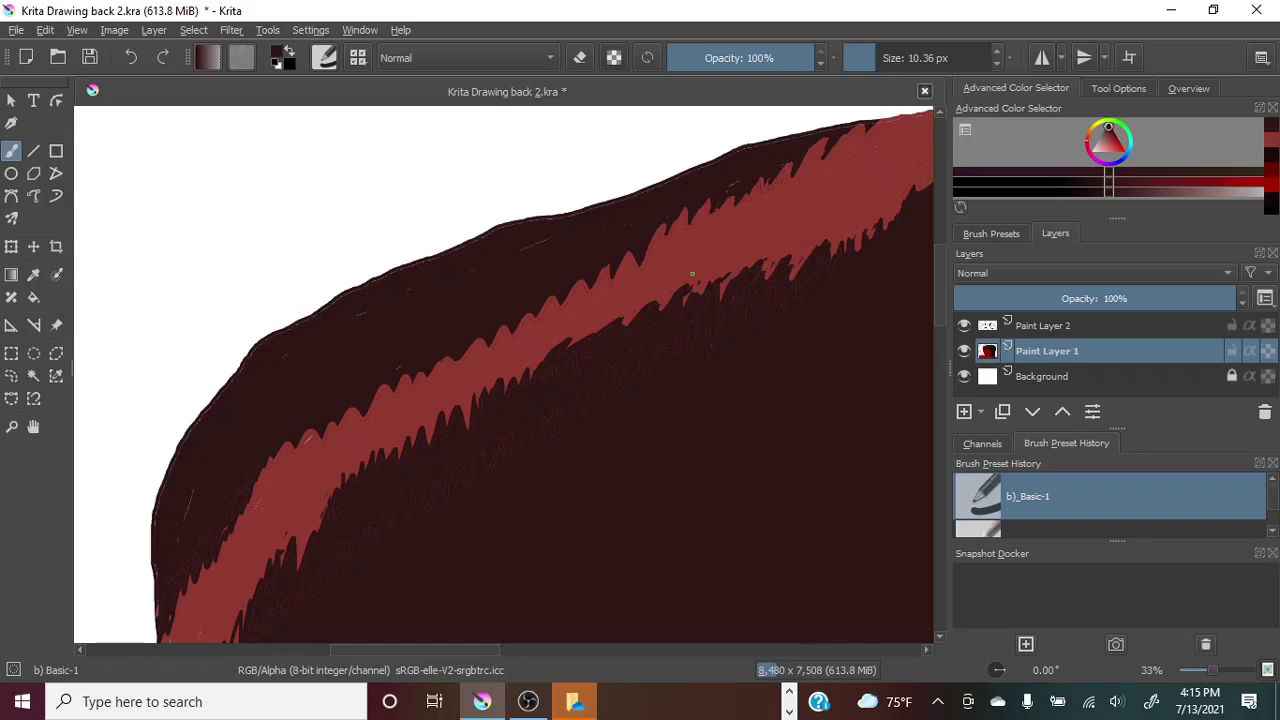
pyautogui.moveTo(1214, 671); pyautogui.dragTo(1197, 670)
pyautogui.moveTo(941, 285); pyautogui.dragTo(938, 322)
pyautogui.click(33, 274)
pyautogui.click(568, 253)
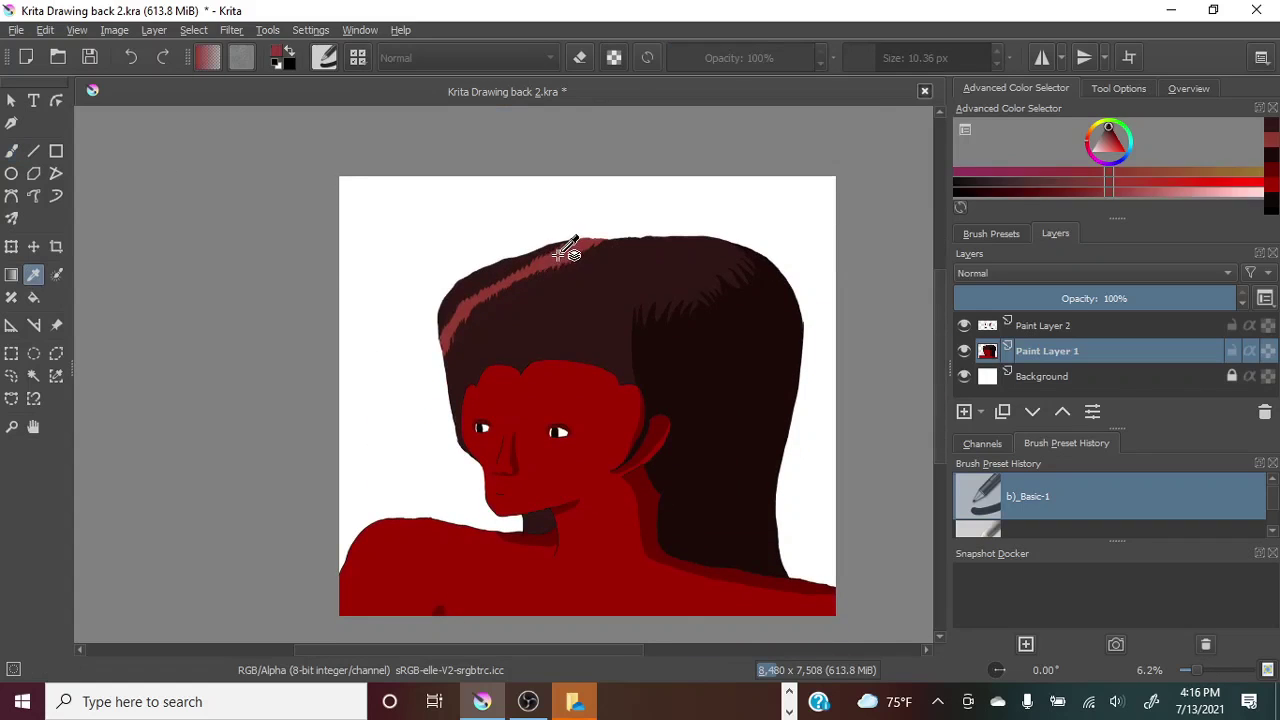
pyautogui.moveTo(1005, 108); pyautogui.dragTo(354, 188)
pyautogui.click(658, 301)
pyautogui.moveTo(660, 198); pyautogui.dragTo(1079, 152)
pyautogui.click(33, 297)
pyautogui.click(555, 264)
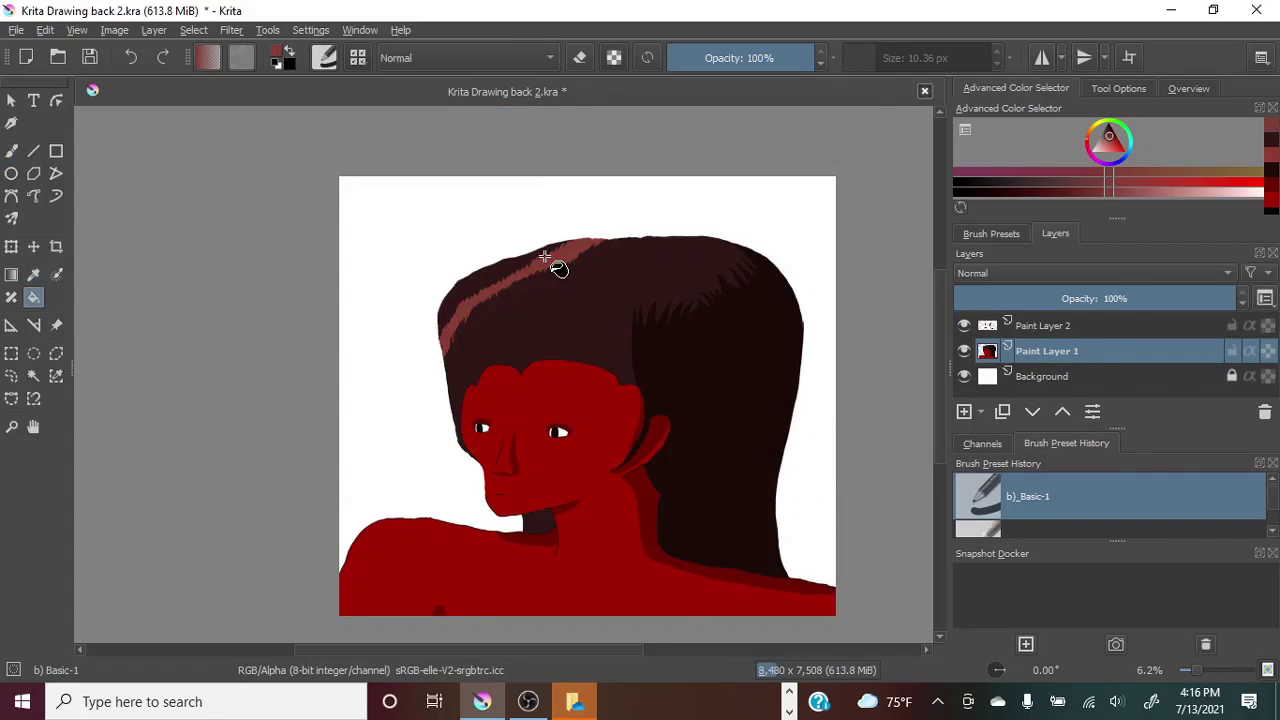
# Mix a darker brownish red and refill the whole hair highlight with it.
pyautogui.moveTo(1038, 110); pyautogui.dragTo(812, 338)
pyautogui.moveTo(733, 332); pyautogui.dragTo(464, 164)
pyautogui.click(753, 272)
pyautogui.moveTo(762, 175); pyautogui.dragTo(1077, 148)
pyautogui.click(506, 281)
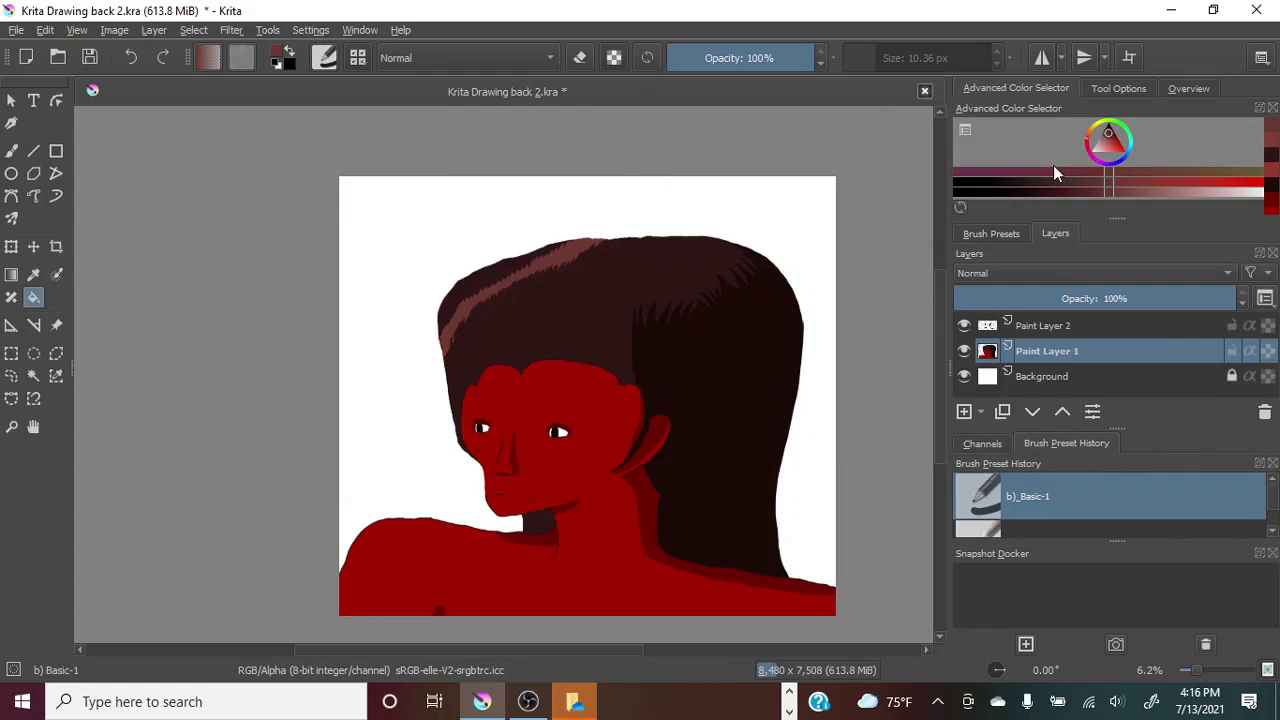
# Sample the hair's brown, trim the highlight's lower edge near the crown with a spiky line and fill the cut-off part brown.
pyautogui.moveTo(1197, 670); pyautogui.dragTo(1204, 670)
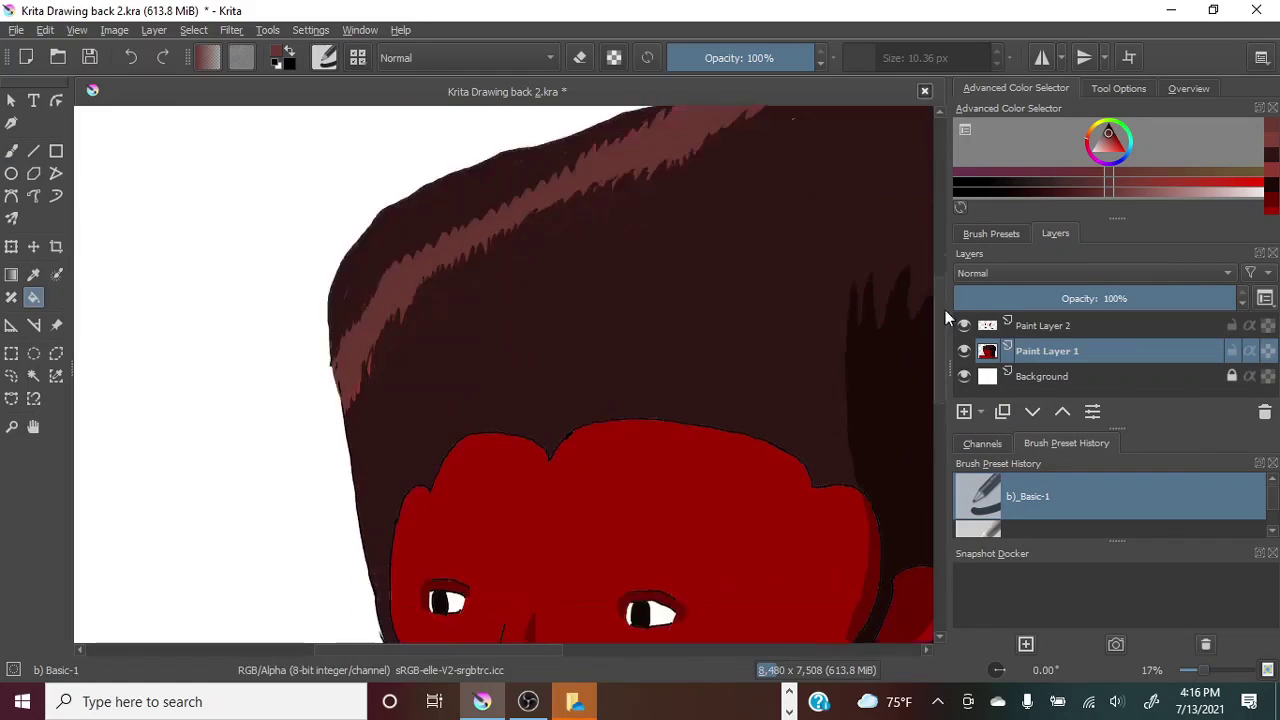
pyautogui.moveTo(941, 310); pyautogui.dragTo(941, 287)
pyautogui.click(33, 274)
pyautogui.click(560, 370)
pyautogui.click(12, 151)
pyautogui.moveTo(652, 272); pyautogui.dragTo(703, 243)
pyautogui.press('f')
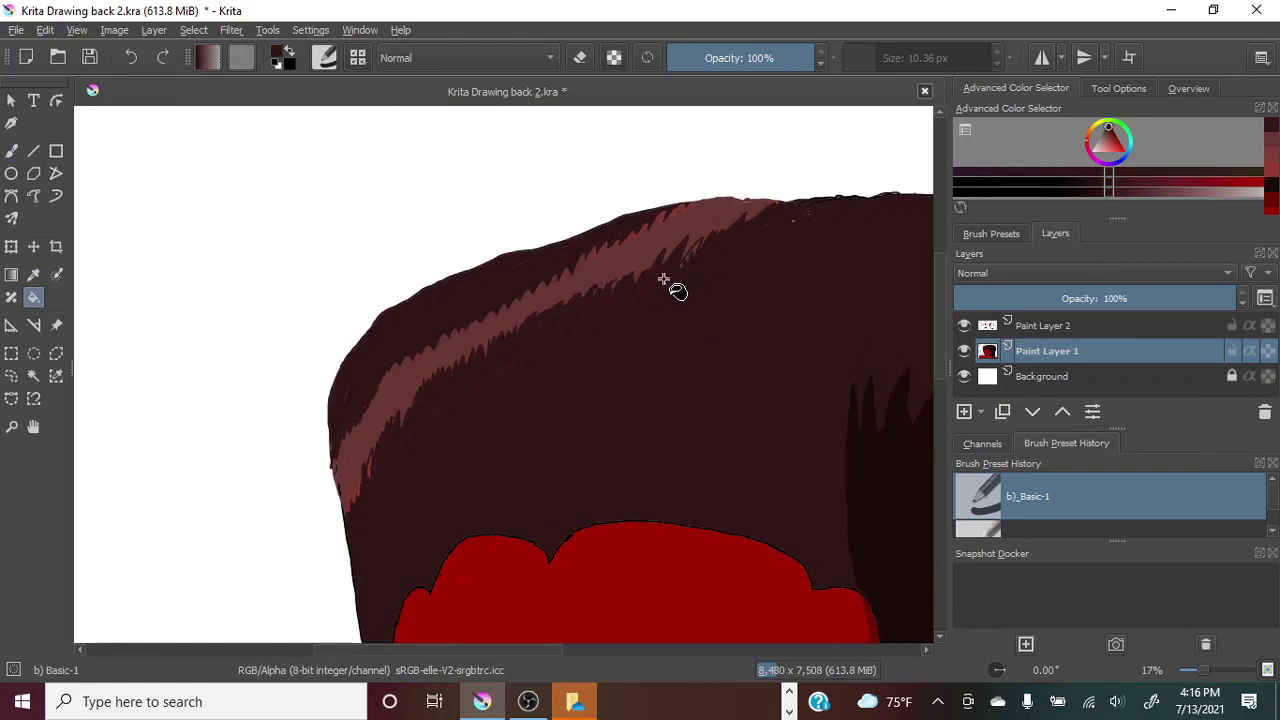
pyautogui.click(12, 151)
# Select the base red area of the face, neck and shoulders and choose a light red painting colour.
pyautogui.moveTo(1204, 670); pyautogui.dragTo(1189, 670)
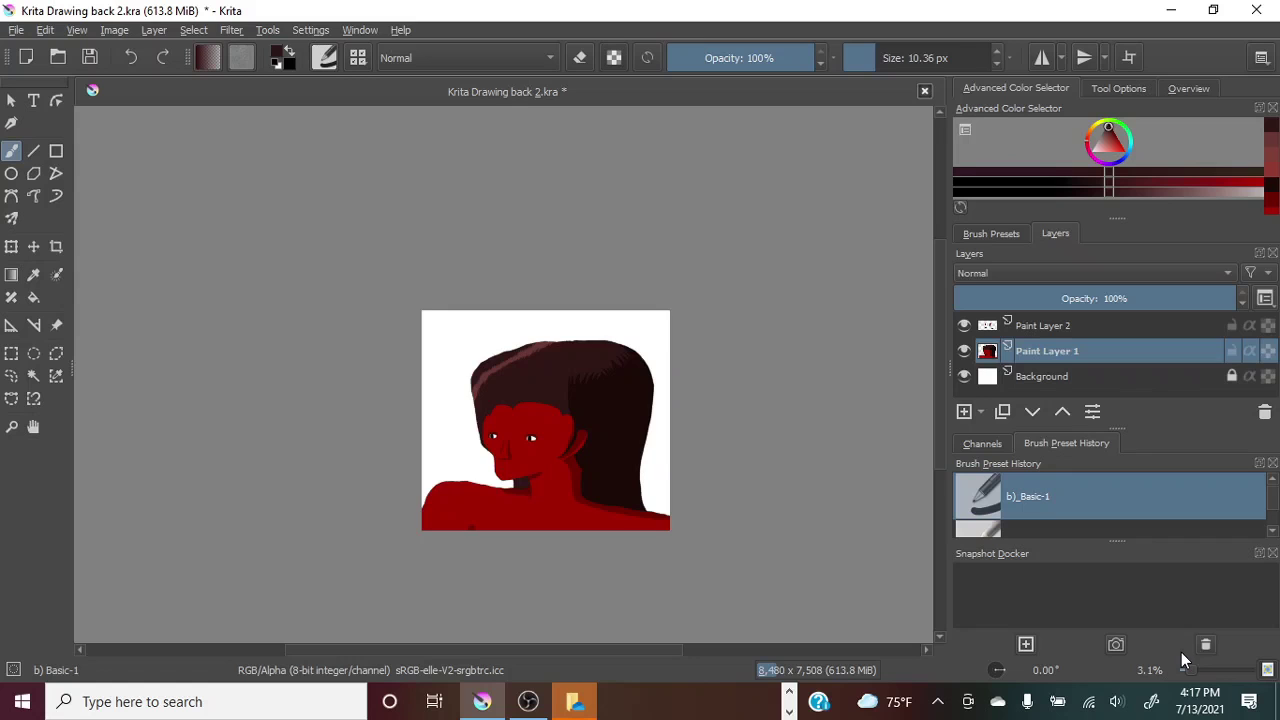
pyautogui.moveTo(1189, 670); pyautogui.dragTo(1199, 670)
pyautogui.moveTo(941, 303); pyautogui.dragTo(941, 380)
pyautogui.click(33, 376)
pyautogui.click(660, 495)
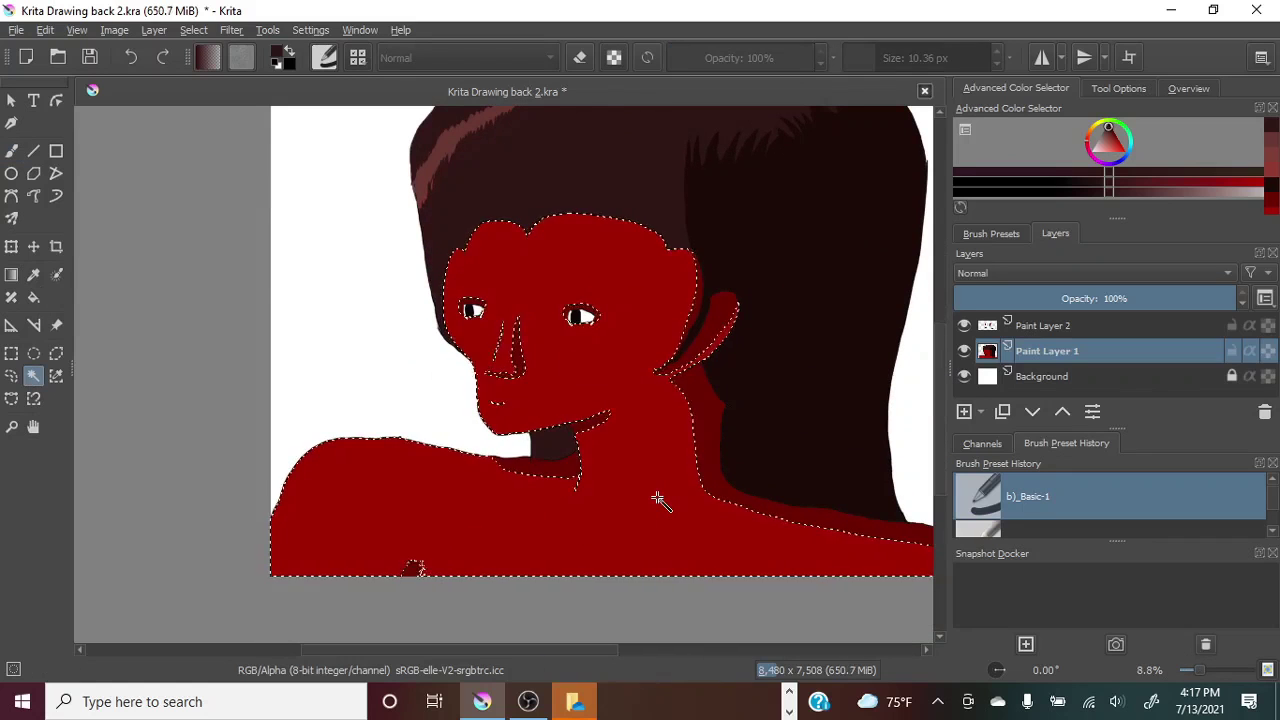
pyautogui.click(1271, 206)
pyautogui.moveTo(1046, 108); pyautogui.dragTo(696, 406)
pyautogui.moveTo(604, 368); pyautogui.dragTo(280, 134)
pyautogui.moveTo(636, 352); pyautogui.dragTo(623, 366)
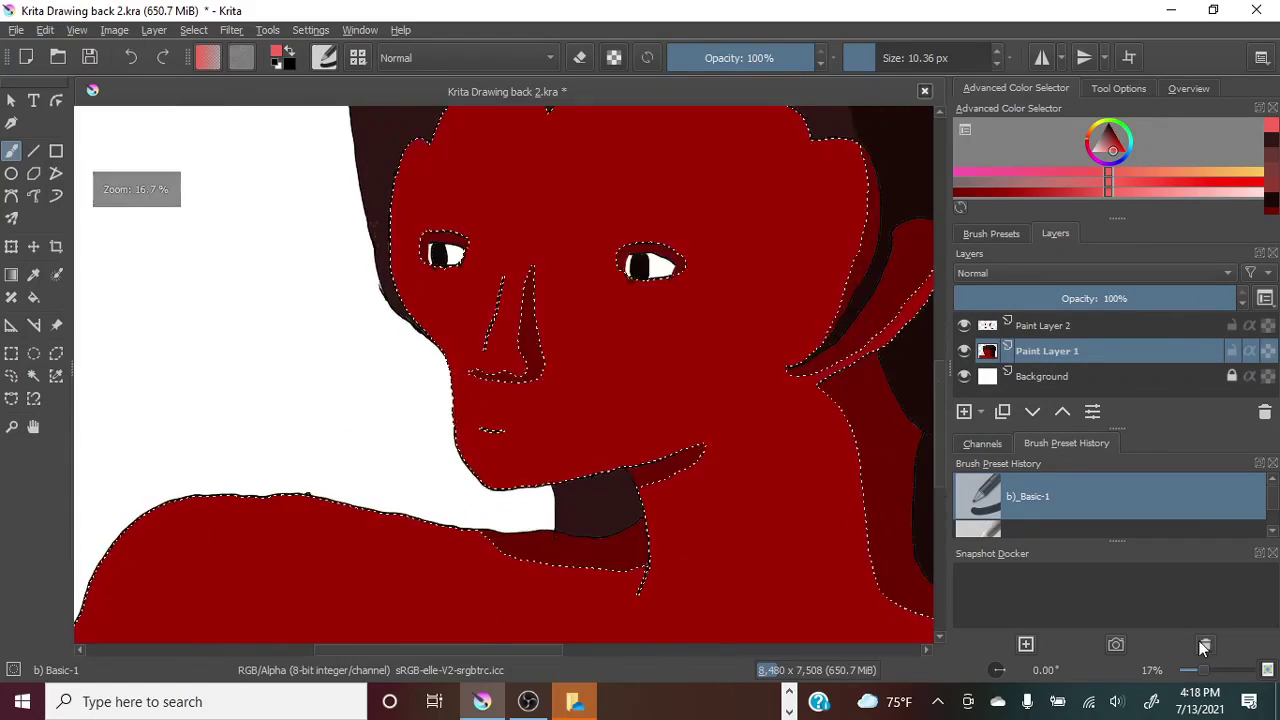
pyautogui.moveTo(475, 267); pyautogui.dragTo(465, 304)
pyautogui.click(132, 57)
pyautogui.click(132, 57)
pyautogui.moveTo(474, 259); pyautogui.dragTo(457, 312)
pyautogui.moveTo(481, 261); pyautogui.dragTo(459, 305)
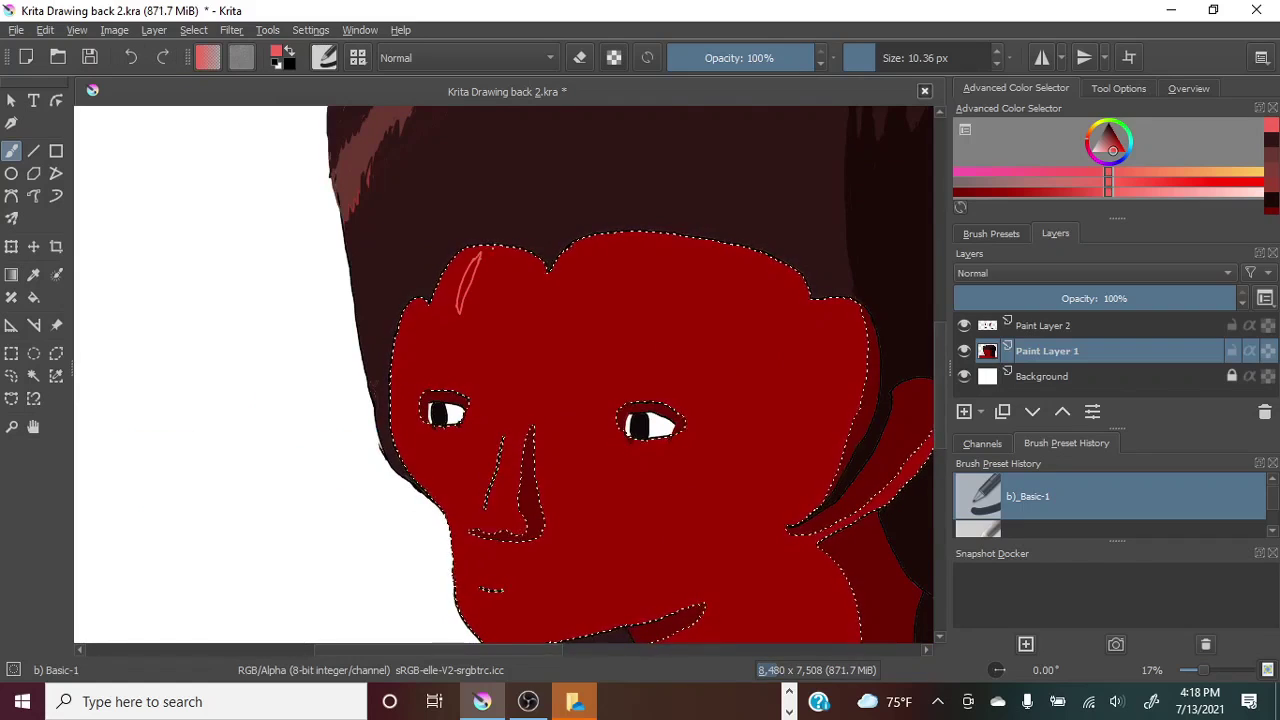
pyautogui.click(131, 58)
pyautogui.click(131, 58)
pyautogui.moveTo(476, 257); pyautogui.dragTo(461, 308)
pyautogui.moveTo(478, 262); pyautogui.dragTo(465, 304)
pyautogui.click(132, 58)
pyautogui.click(132, 58)
pyautogui.moveTo(477, 261); pyautogui.dragTo(466, 303)
pyautogui.click(132, 58)
pyautogui.click(132, 58)
pyautogui.moveTo(470, 257); pyautogui.dragTo(456, 311)
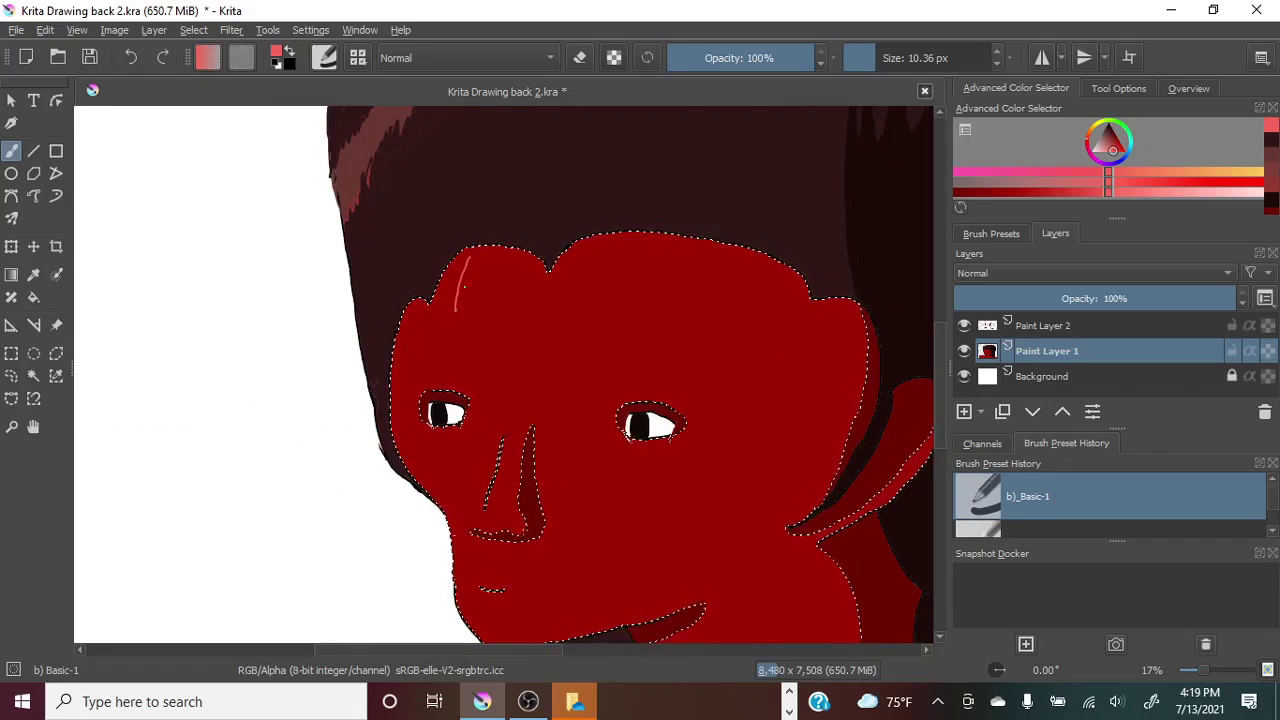
pyautogui.click(132, 58)
# Outline a small light red sliver on the forehead near the front hairline, fill it and trim it with the skin red.
pyautogui.moveTo(477, 254); pyautogui.dragTo(463, 289)
pyautogui.click(33, 298)
pyautogui.click(470, 269)
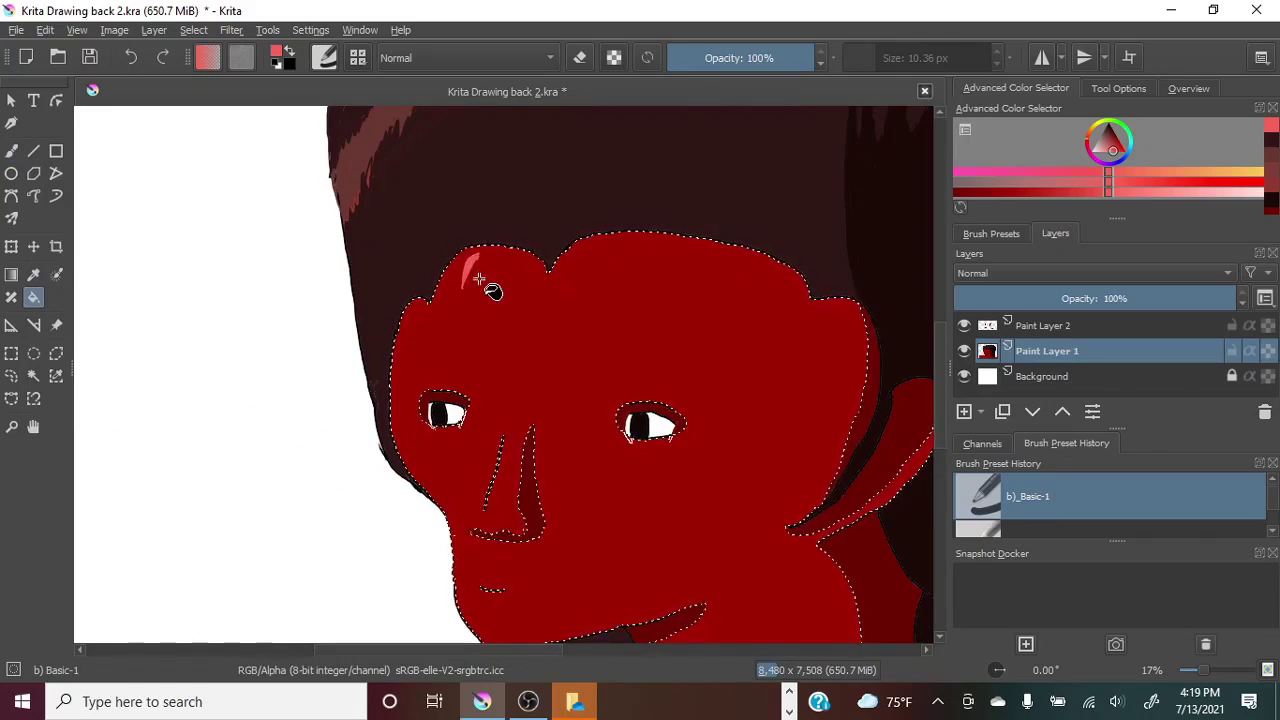
pyautogui.moveTo(1203, 670); pyautogui.dragTo(1206, 670)
pyautogui.press('b')
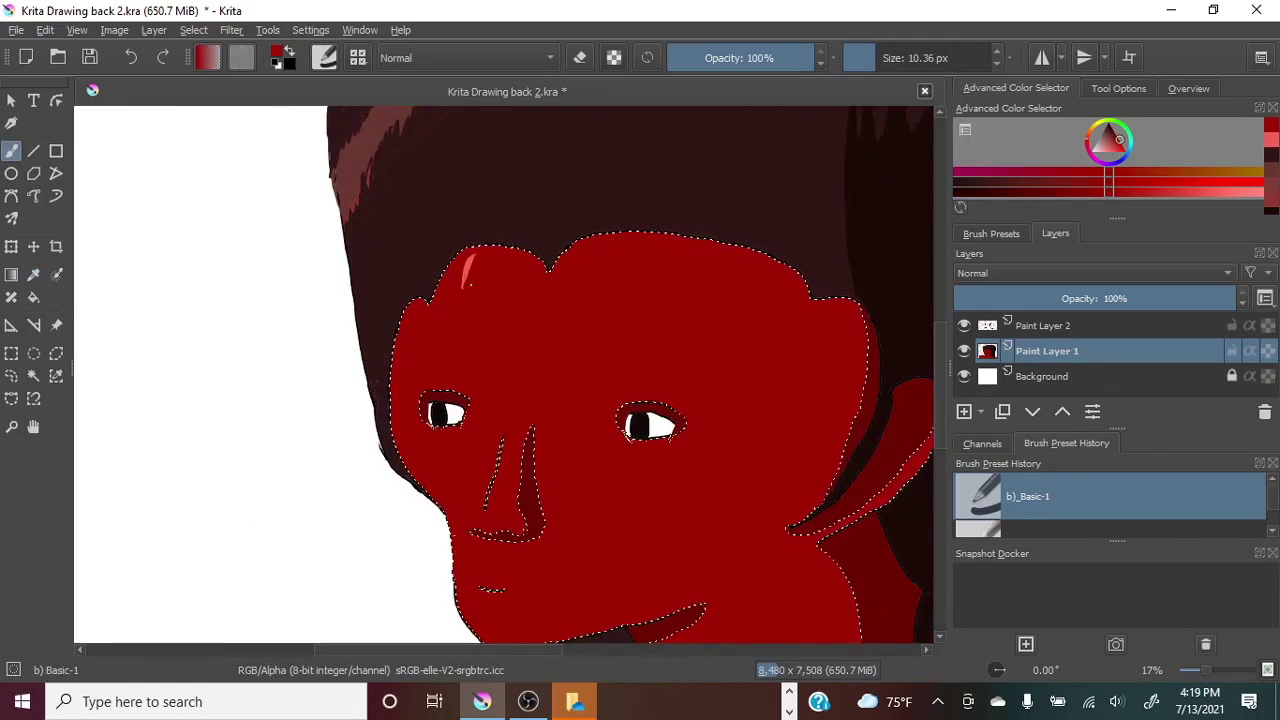
# Paint a small light red highlight on the cheek below the far eye and tidy it with the skin red.
pyautogui.scroll(-2, 940, 387)
pyautogui.moveTo(422, 366)
pyautogui.mouseDown()
pyautogui.moveTo(450, 356)
pyautogui.moveTo(428, 364)
pyautogui.mouseUp()
pyautogui.keyDown('ctrl'); pyautogui.click(462, 378); pyautogui.keyUp('ctrl')
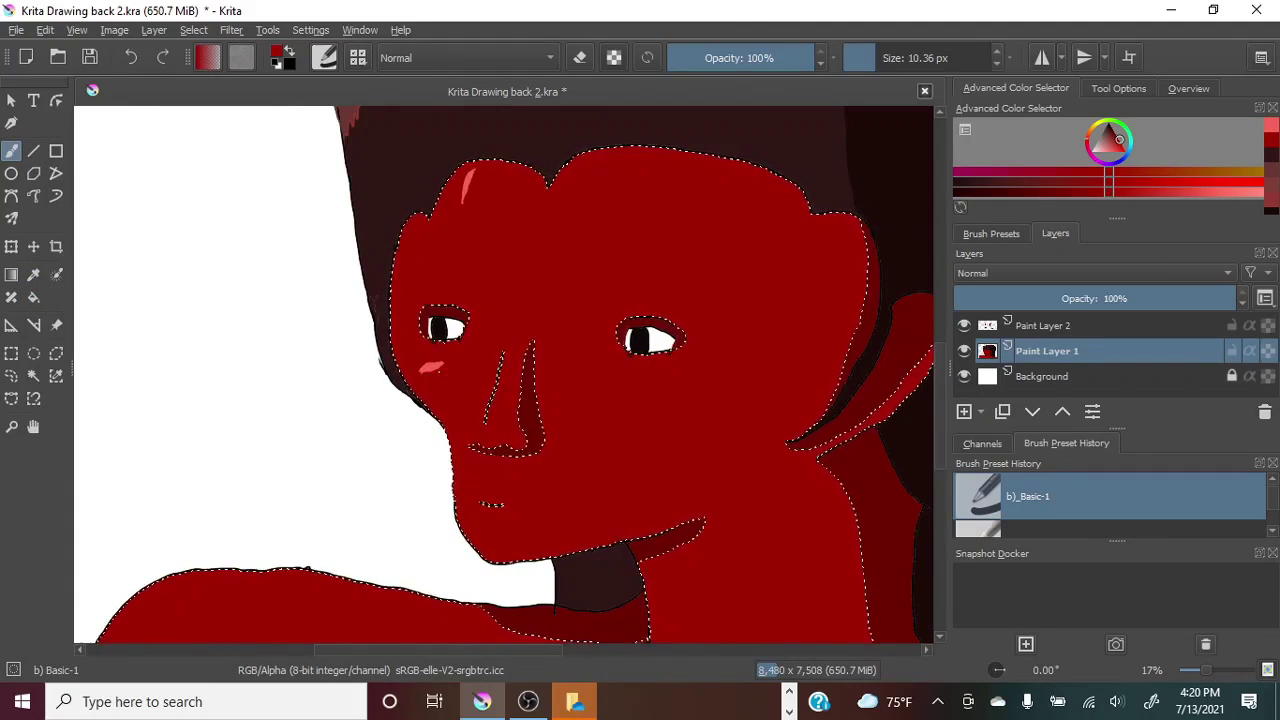
# Outline and fill light red highlights along the tops of both shoulders.
pyautogui.moveTo(1206, 670); pyautogui.dragTo(1197, 669)
pyautogui.click(1195, 668)
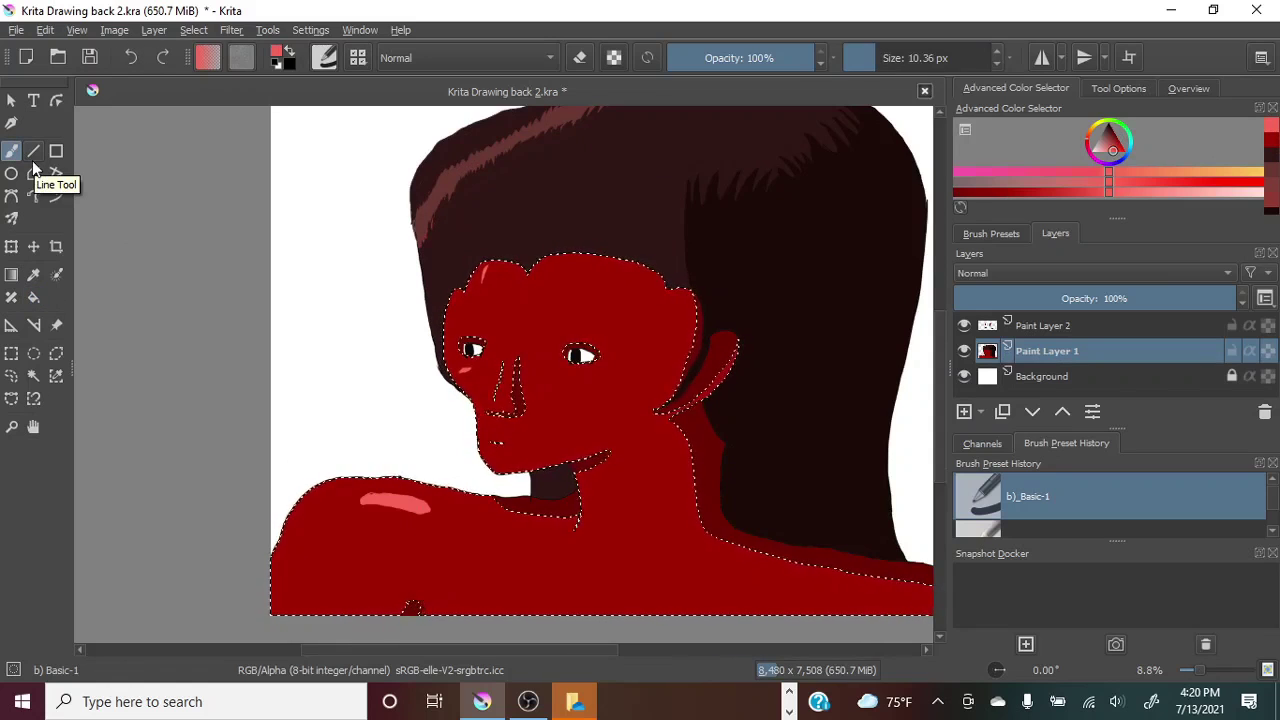
pyautogui.press('f')
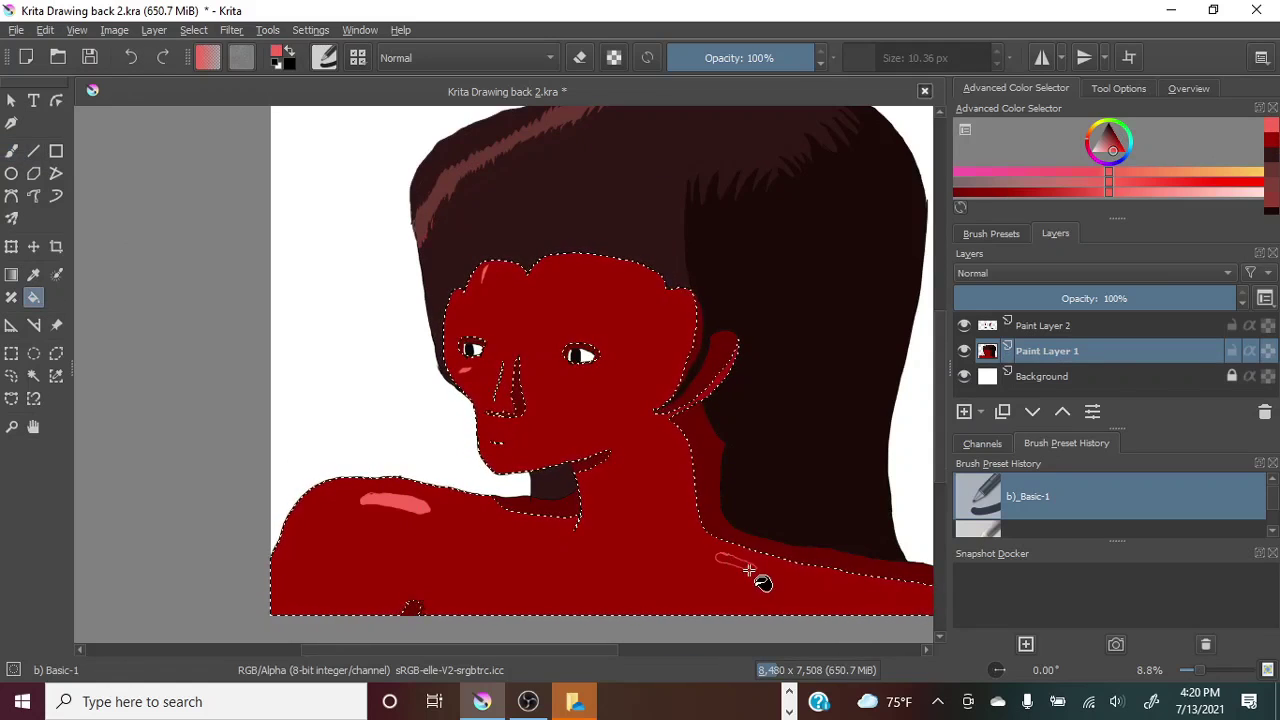
# Outline and fill a light red highlight along the outer edge of the front arm and refine its edges with the skin red.
pyautogui.press('b')
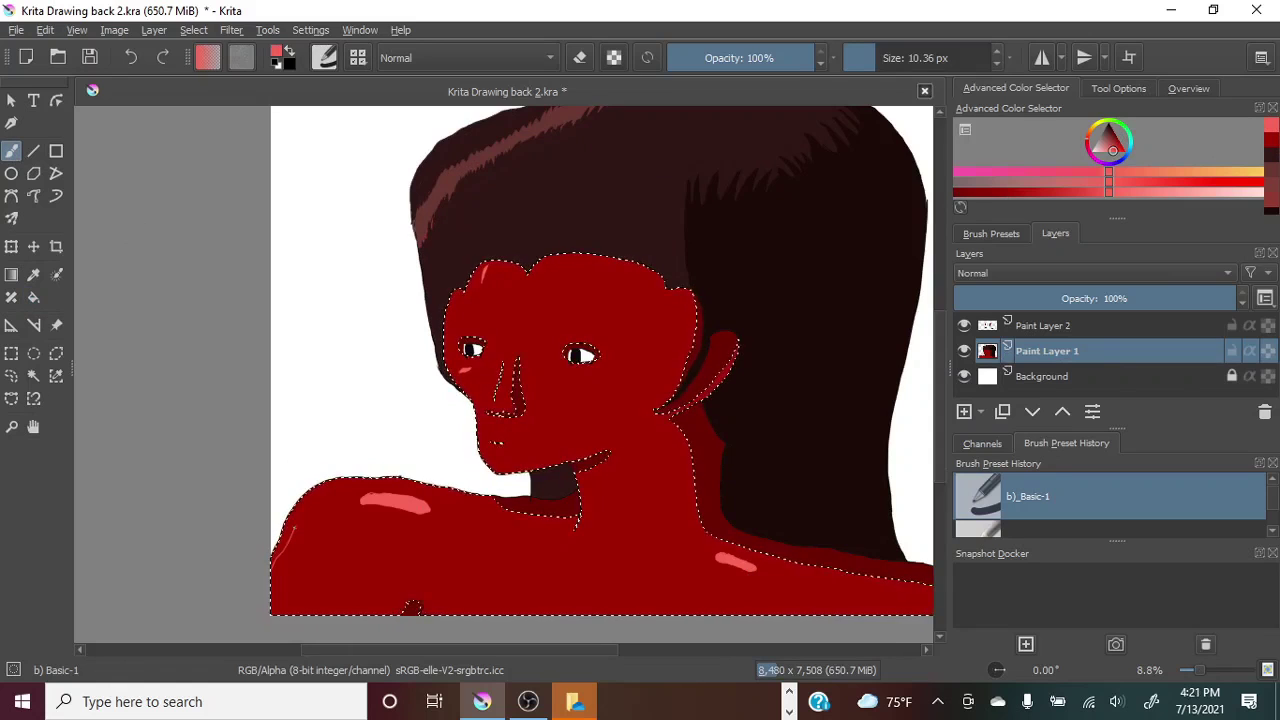
pyautogui.click(35, 300)
pyautogui.click(304, 525)
pyautogui.keyDown('ctrl'); pyautogui.click(308, 540); pyautogui.keyUp('ctrl')
pyautogui.press('b')
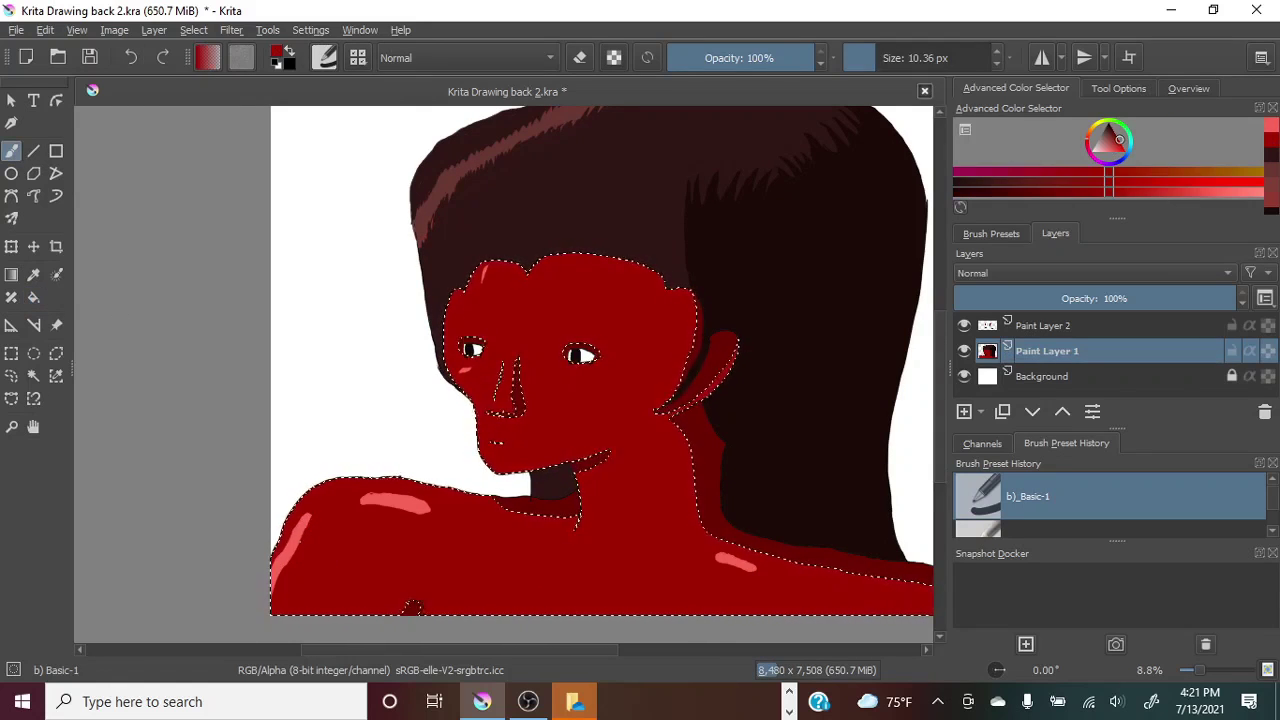
pyautogui.moveTo(297, 547); pyautogui.dragTo(292, 552)
pyautogui.keyDown('ctrl'); pyautogui.click(285, 562); pyautogui.keyUp('ctrl')
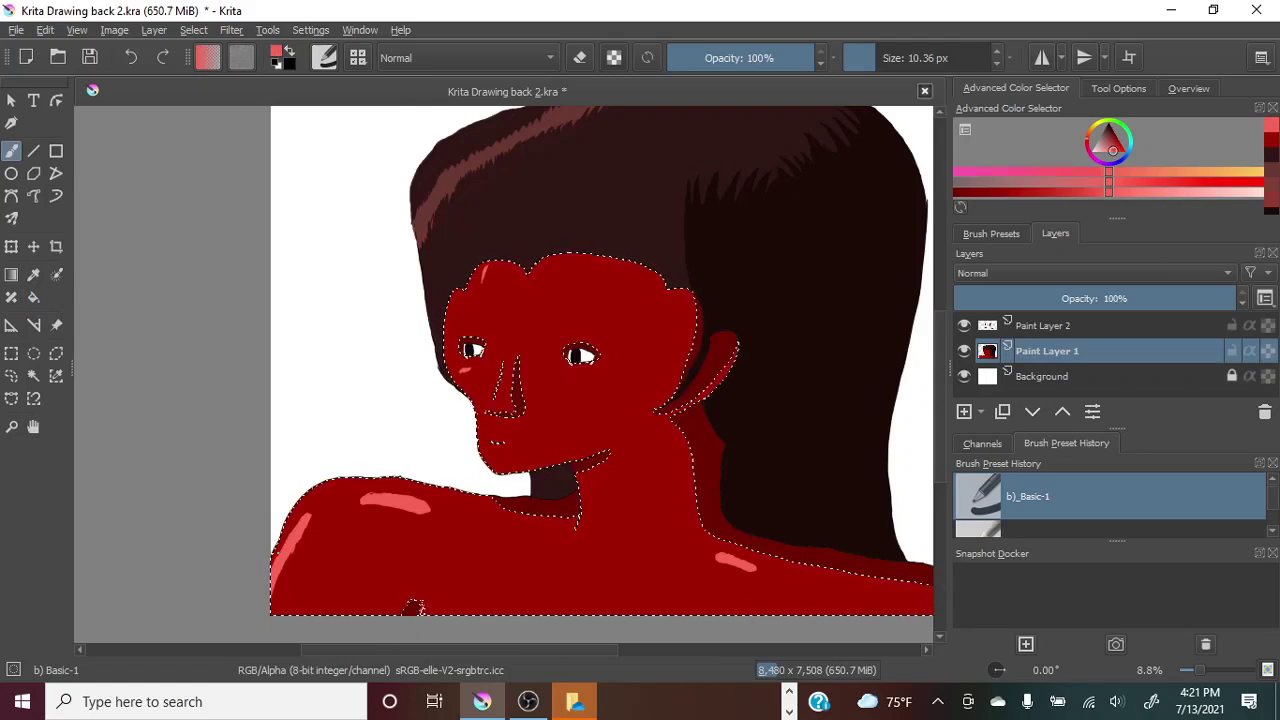
pyautogui.press('k')
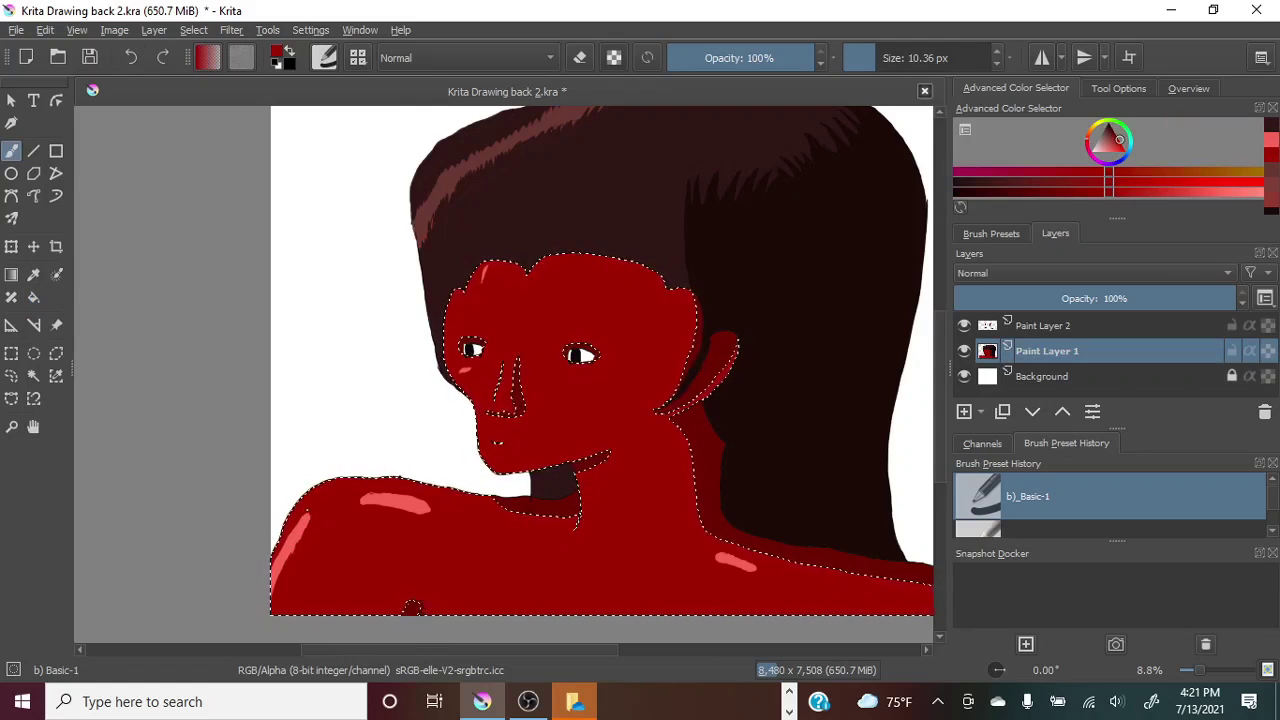
pyautogui.moveTo(312, 513); pyautogui.dragTo(308, 516)
# Sample the dark red of the neck shading below the ear for the brush.
pyautogui.moveTo(500, 650); pyautogui.dragTo(540, 650)
pyautogui.moveTo(938, 385); pyautogui.dragTo(937, 376)
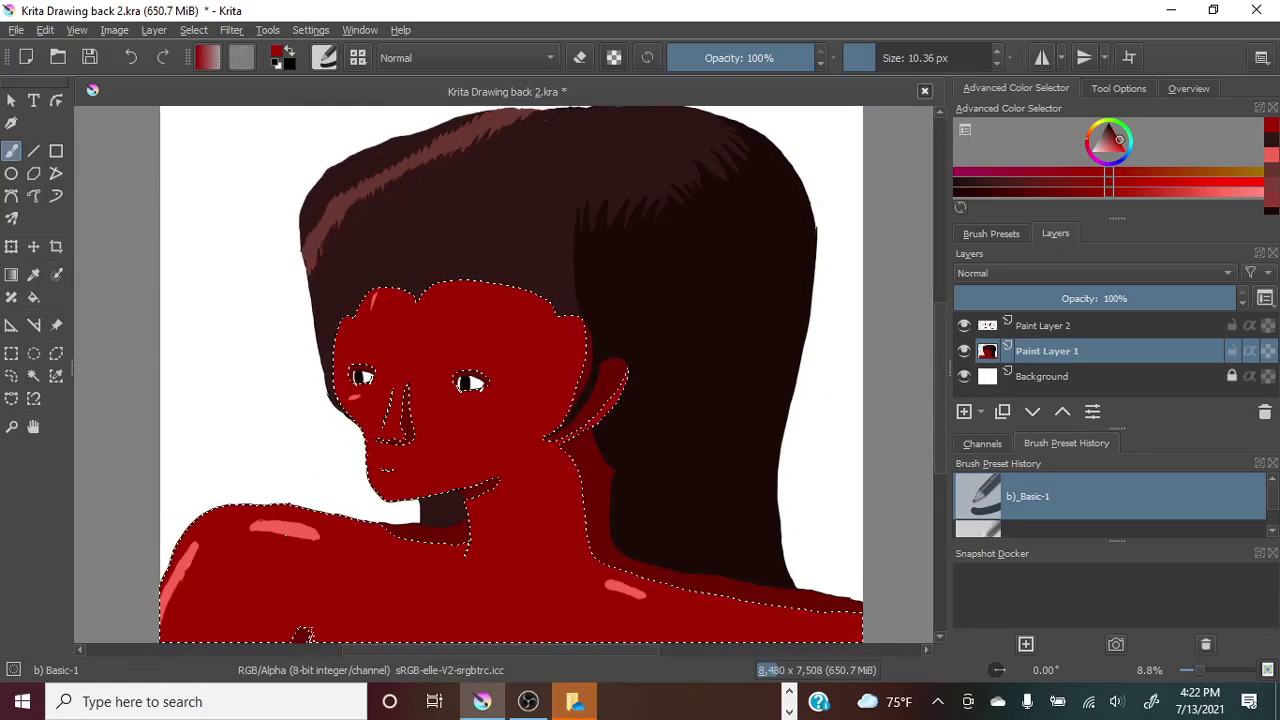
pyautogui.moveTo(1200, 671); pyautogui.dragTo(1190, 650)
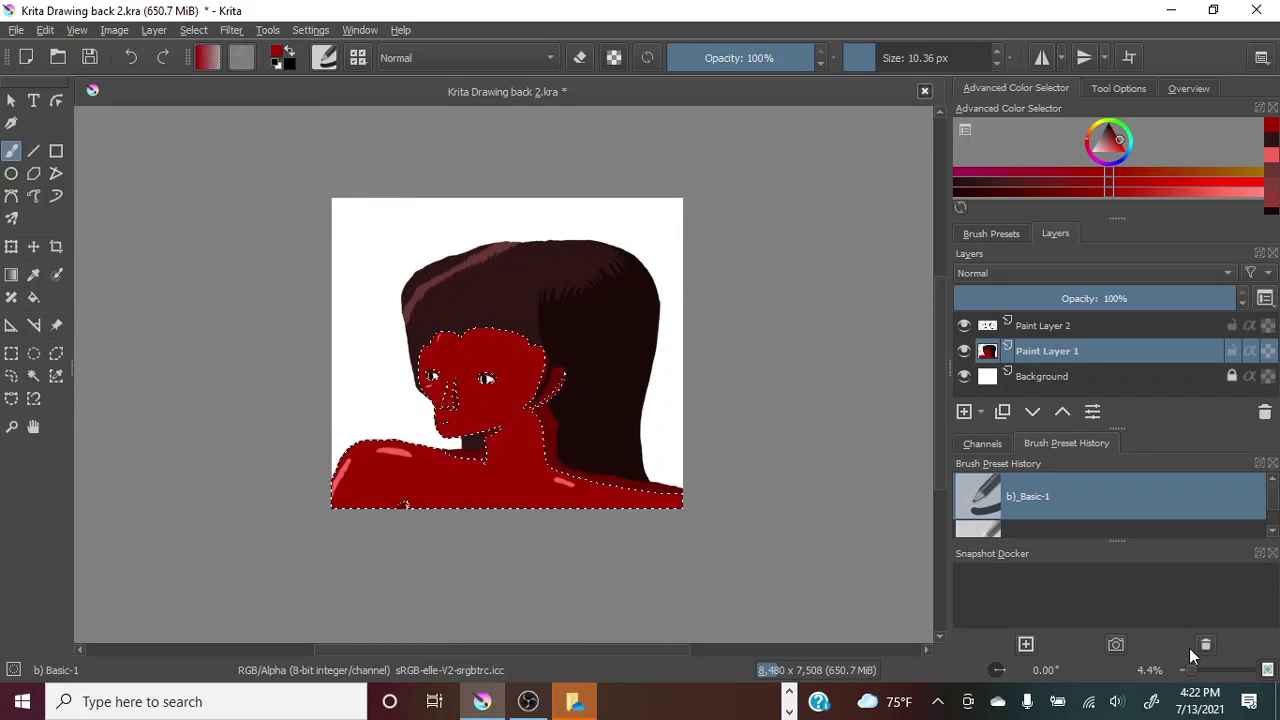
pyautogui.press('p')
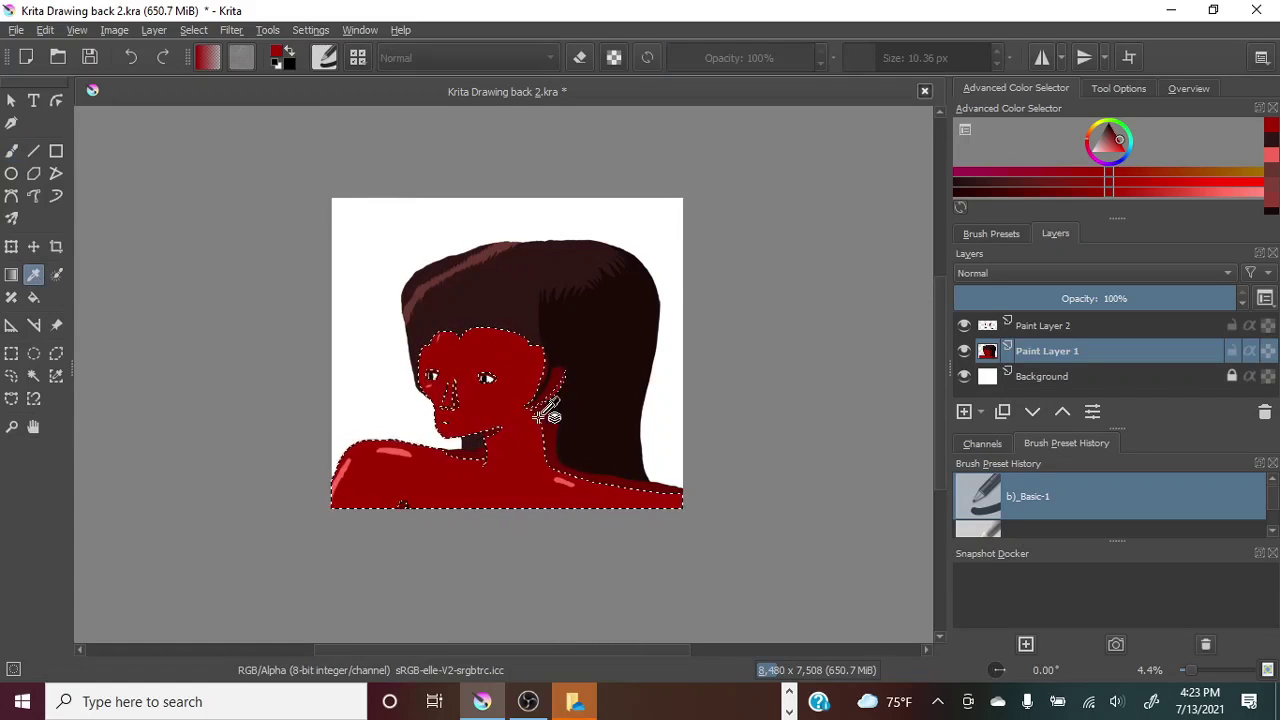
pyautogui.click(540, 423)
pyautogui.click(430, 226)
pyautogui.click(548, 430)
pyautogui.press('b')
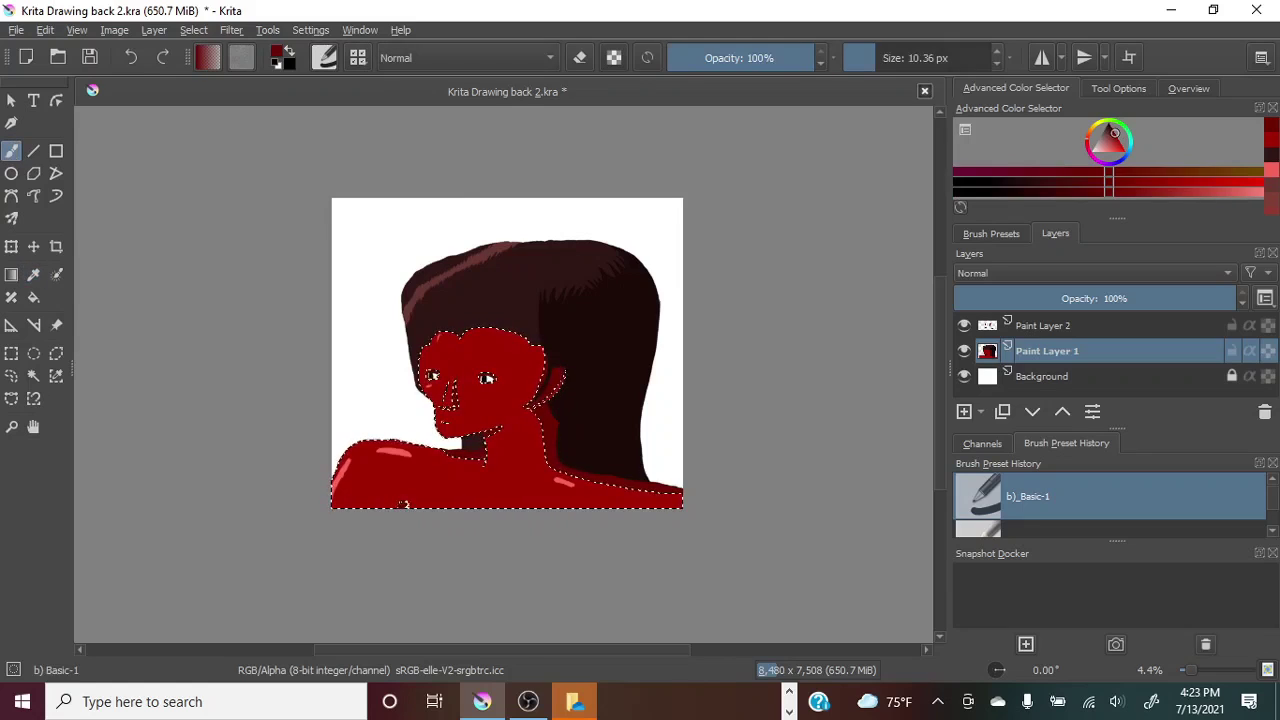
pyautogui.click(160, 60)
# Reuse the dark red shading colour to outline a long, thin collarbone shadow across the upper chest and fill it.
pyautogui.scroll(3, 504, 375)
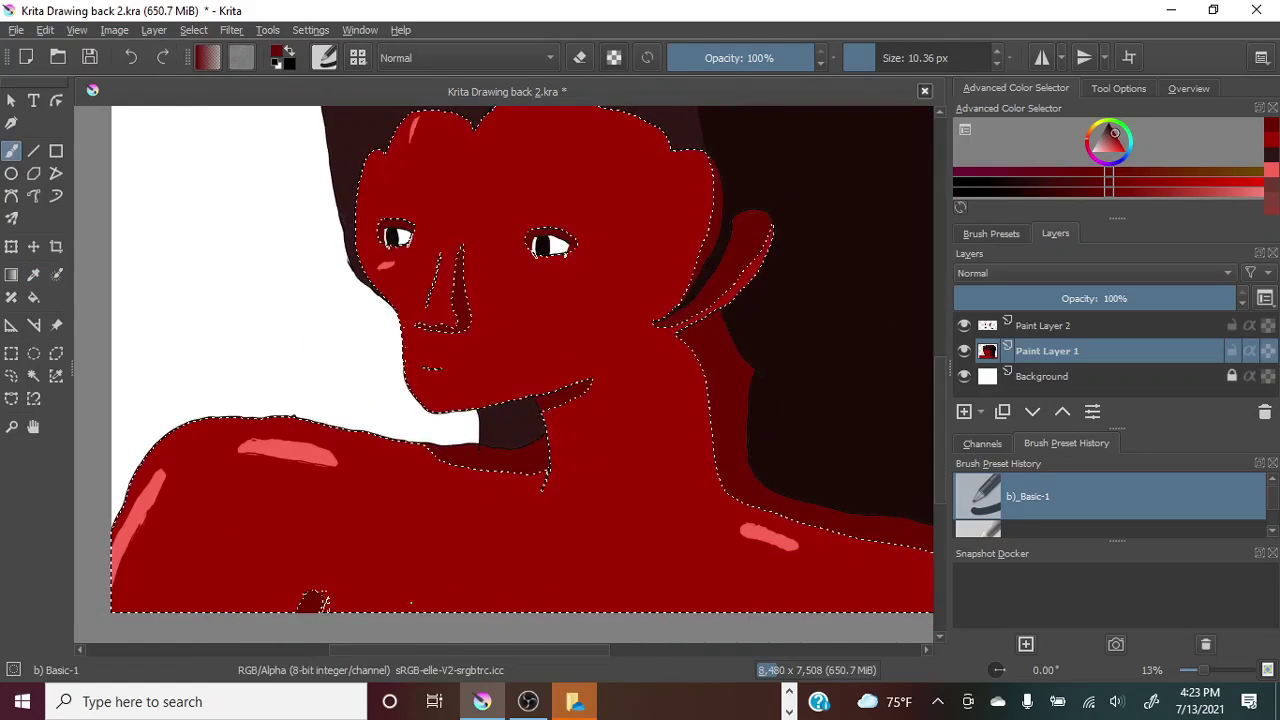
pyautogui.hotkey('ctrl', '+')
pyautogui.hotkey('ctrl', '+')
pyautogui.hotkey('ctrl', '+')
pyautogui.moveTo(495, 652); pyautogui.dragTo(416, 655)
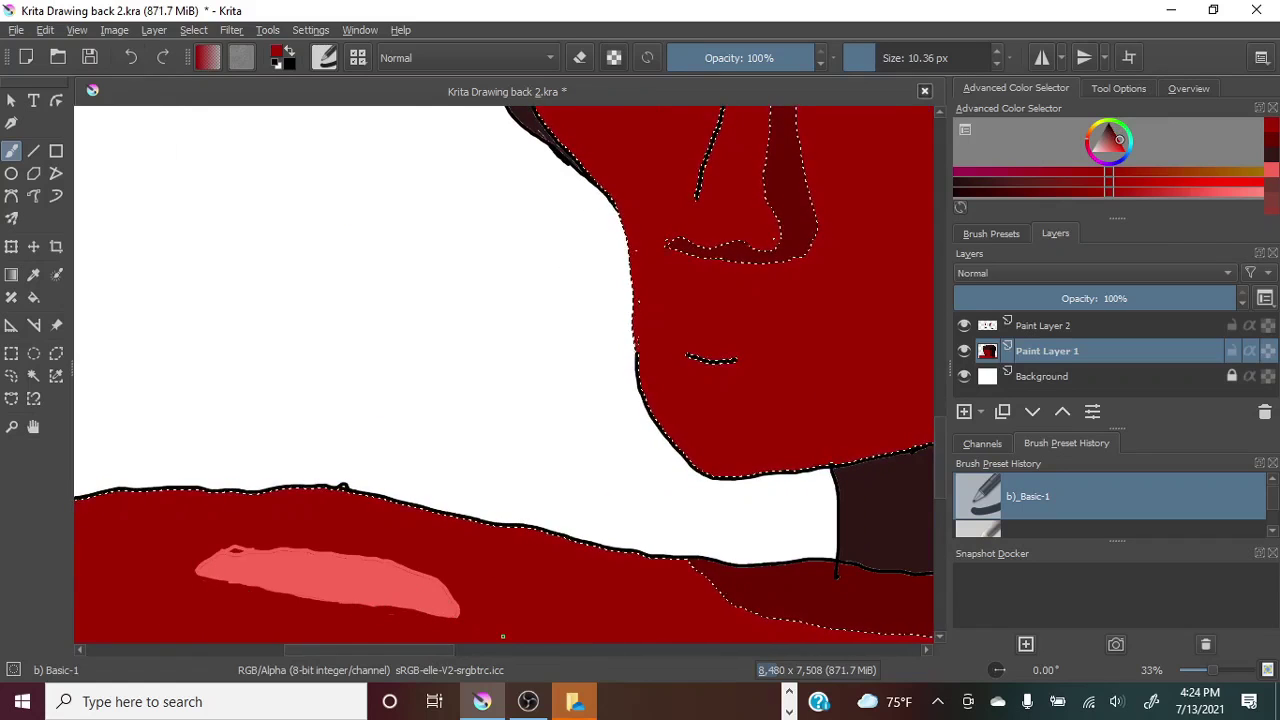
pyautogui.moveTo(939, 457); pyautogui.dragTo(939, 488)
pyautogui.moveTo(1213, 671); pyautogui.dragTo(1203, 671)
pyautogui.click(1269, 143)
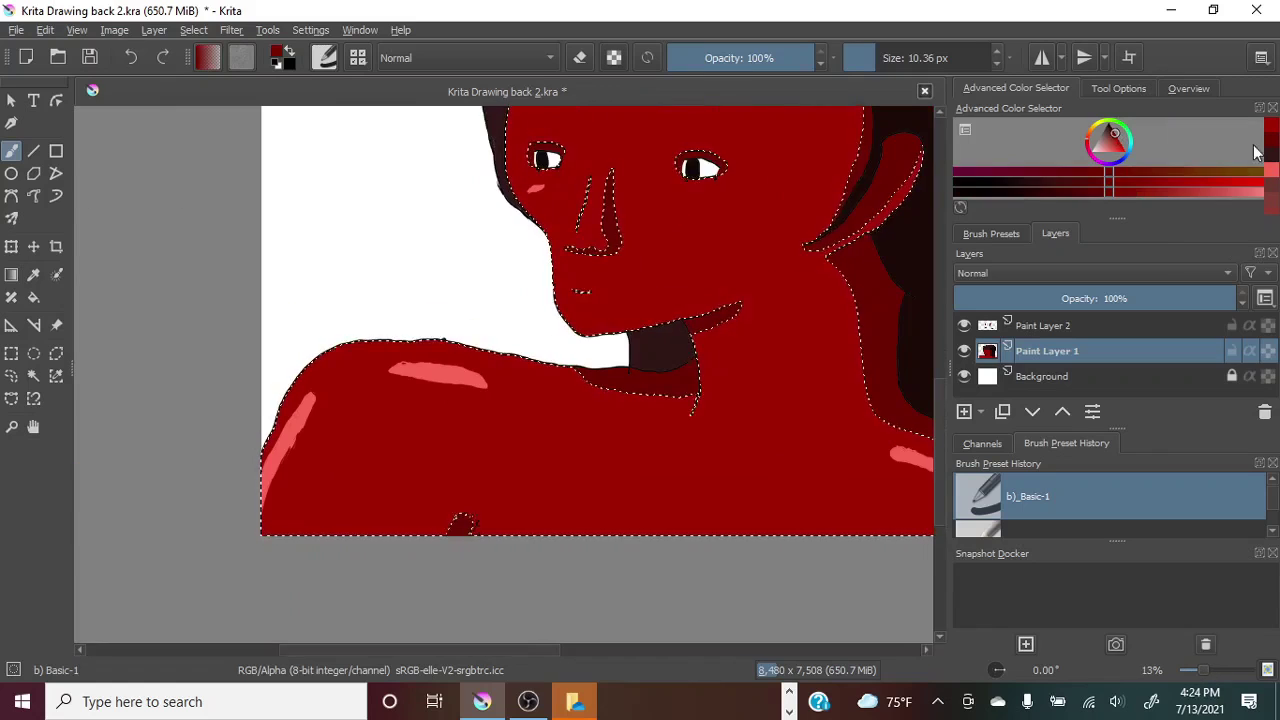
pyautogui.moveTo(463, 404)
pyautogui.mouseDown()
pyautogui.moveTo(692, 454)
pyautogui.moveTo(450, 414)
pyautogui.mouseUp()
pyautogui.click(34, 298)
pyautogui.click(620, 449)
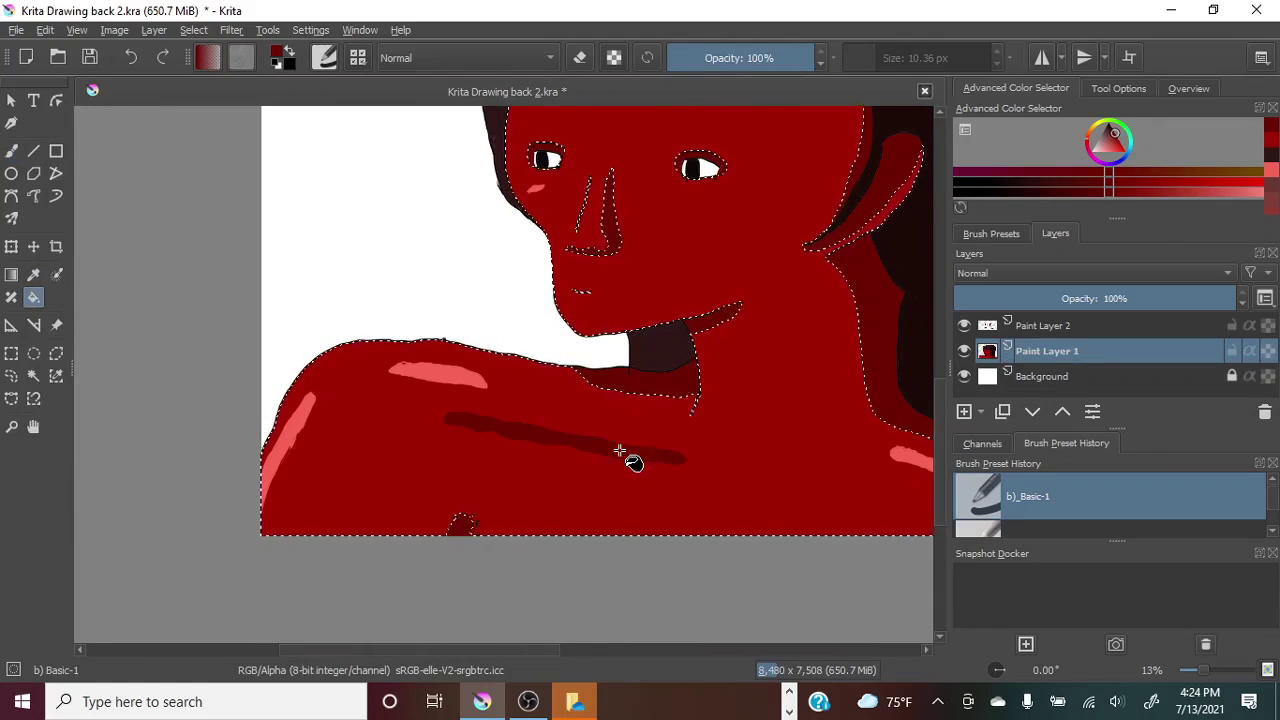
# Draw a freehand selection around the collarbone shadow and toggle Paint Layer 1's visibility to check its contents.
pyautogui.moveTo(1205, 671); pyautogui.dragTo(1202, 674)
pyautogui.click(11, 376)
pyautogui.click(692, 439)
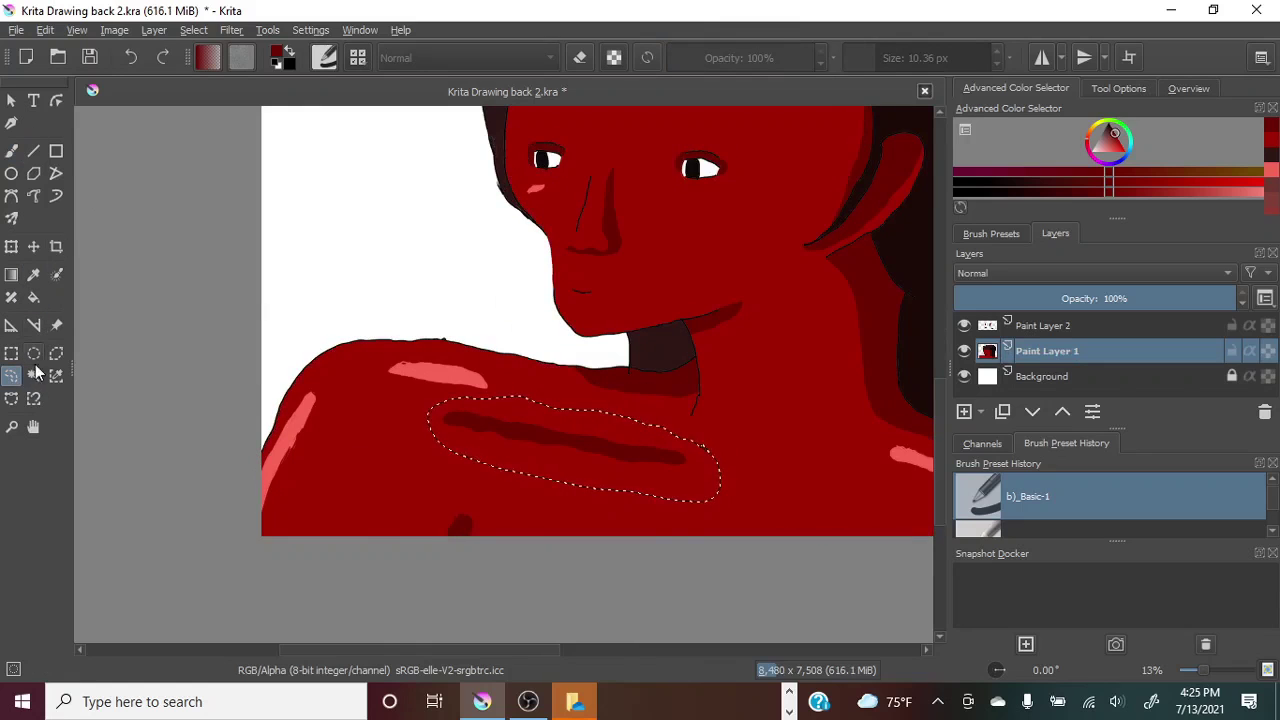
pyautogui.click(964, 351)
pyautogui.click(964, 351)
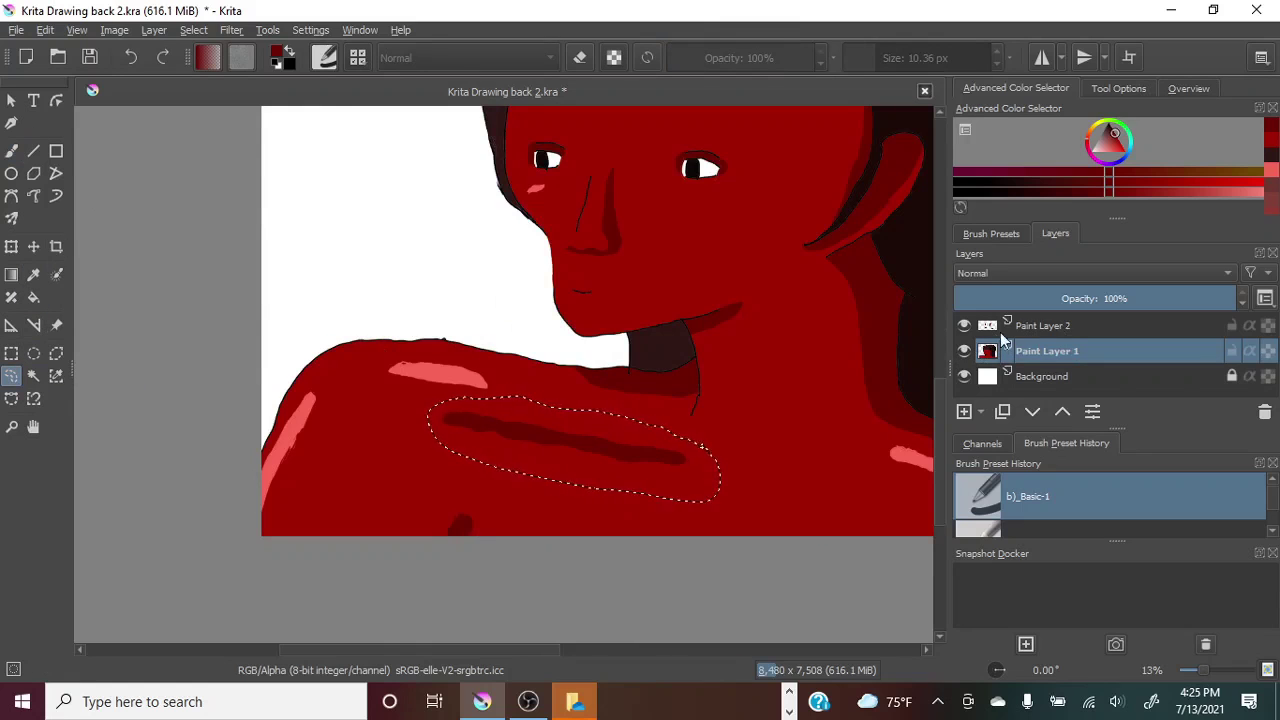
# Add a new paint layer, set its opacity to 51% and move it above Paint Layer 2.
pyautogui.click(964, 411)
pyautogui.click(964, 351)
pyautogui.moveTo(1064, 351); pyautogui.dragTo(1086, 345)
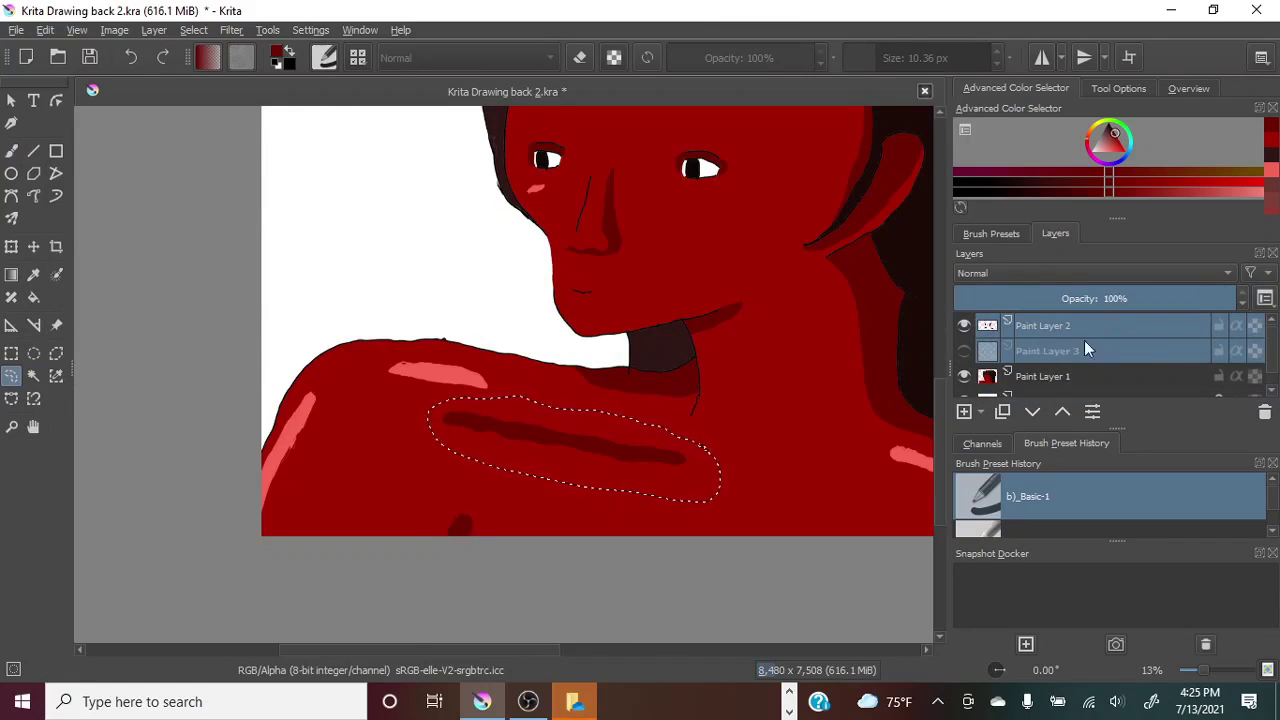
pyautogui.doubleClick(1088, 349)
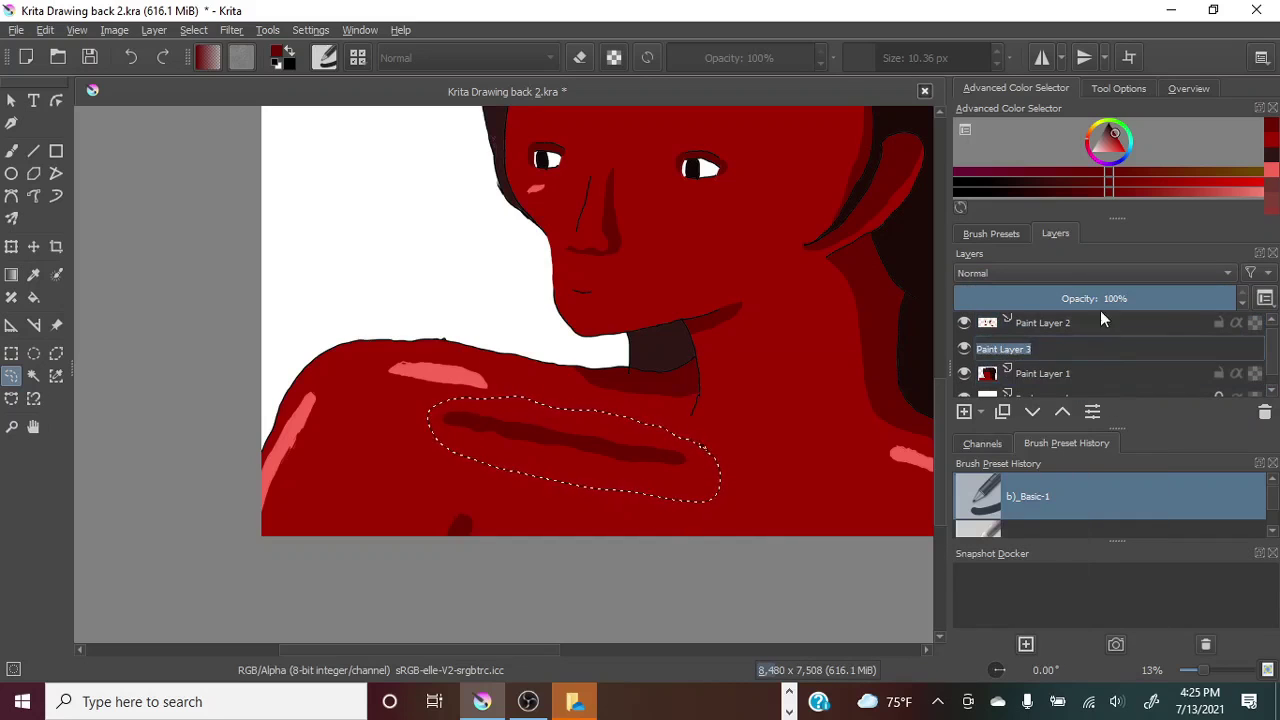
pyautogui.click(1098, 300)
pyautogui.click(1272, 323)
pyautogui.moveTo(1060, 351); pyautogui.dragTo(1076, 323)
# Toggle Paint Layers 2 and 1 to check their contents, and try to nudge the selected collarbone shadow on Paint Layer 1.
pyautogui.click(965, 350)
pyautogui.click(965, 350)
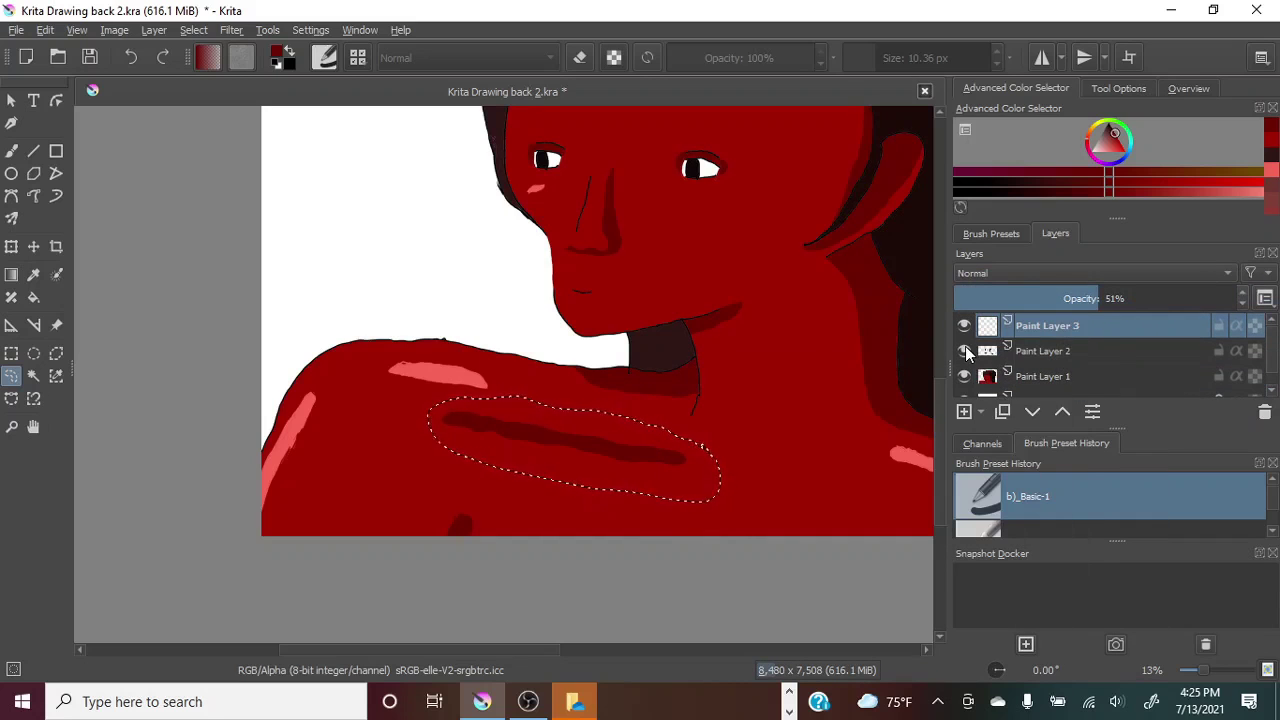
pyautogui.click(964, 376)
pyautogui.click(964, 376)
pyautogui.click(1045, 376)
pyautogui.press('t')
pyautogui.moveTo(582, 449); pyautogui.dragTo(586, 443)
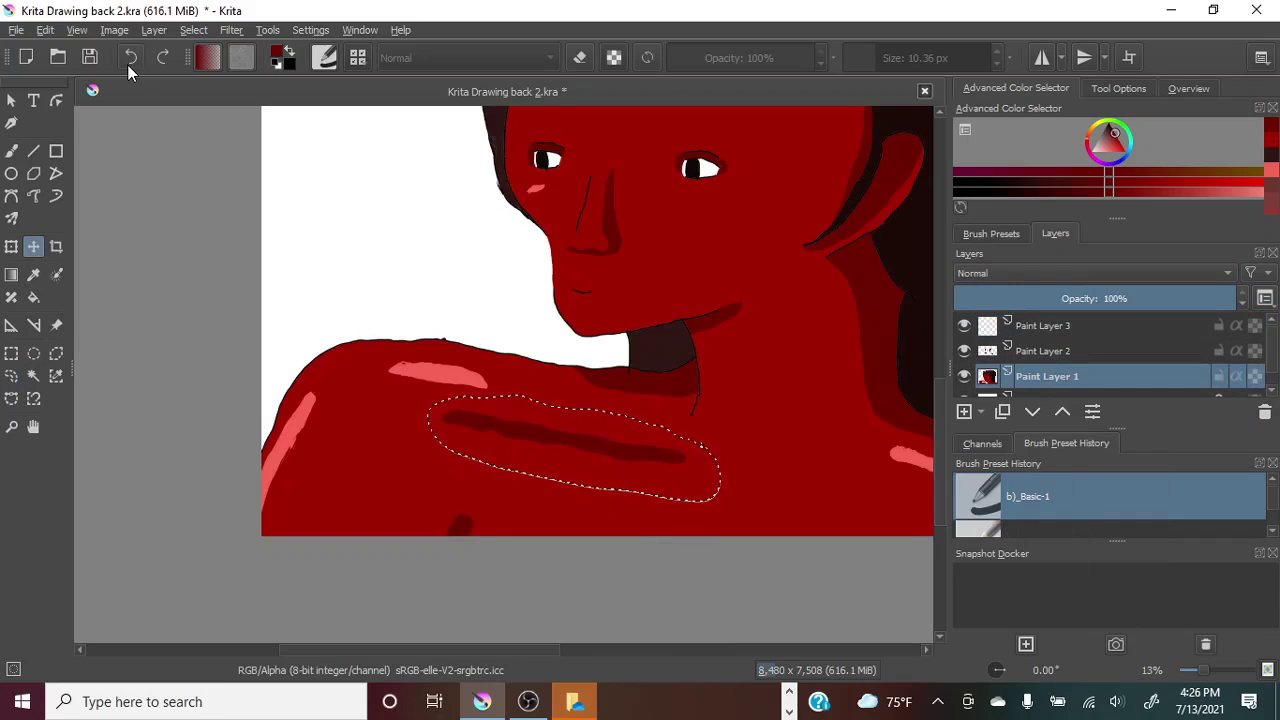
# Clear the freehand selection and cover the leftover edge line around the collarbone shadow with the skin red on Paint Layer 1.
pyautogui.click(38, 298)
pyautogui.click(12, 151)
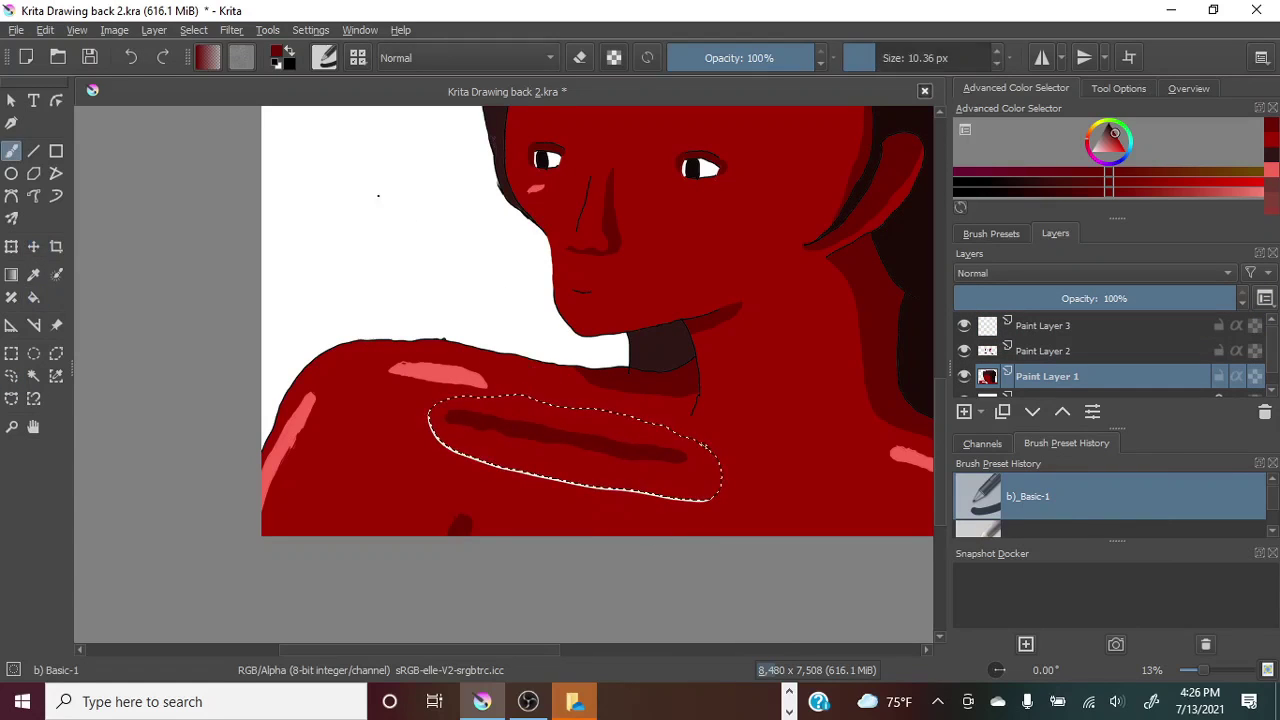
pyautogui.click(12, 376)
pyautogui.click(379, 232)
pyautogui.click(36, 300)
pyautogui.click(1274, 141)
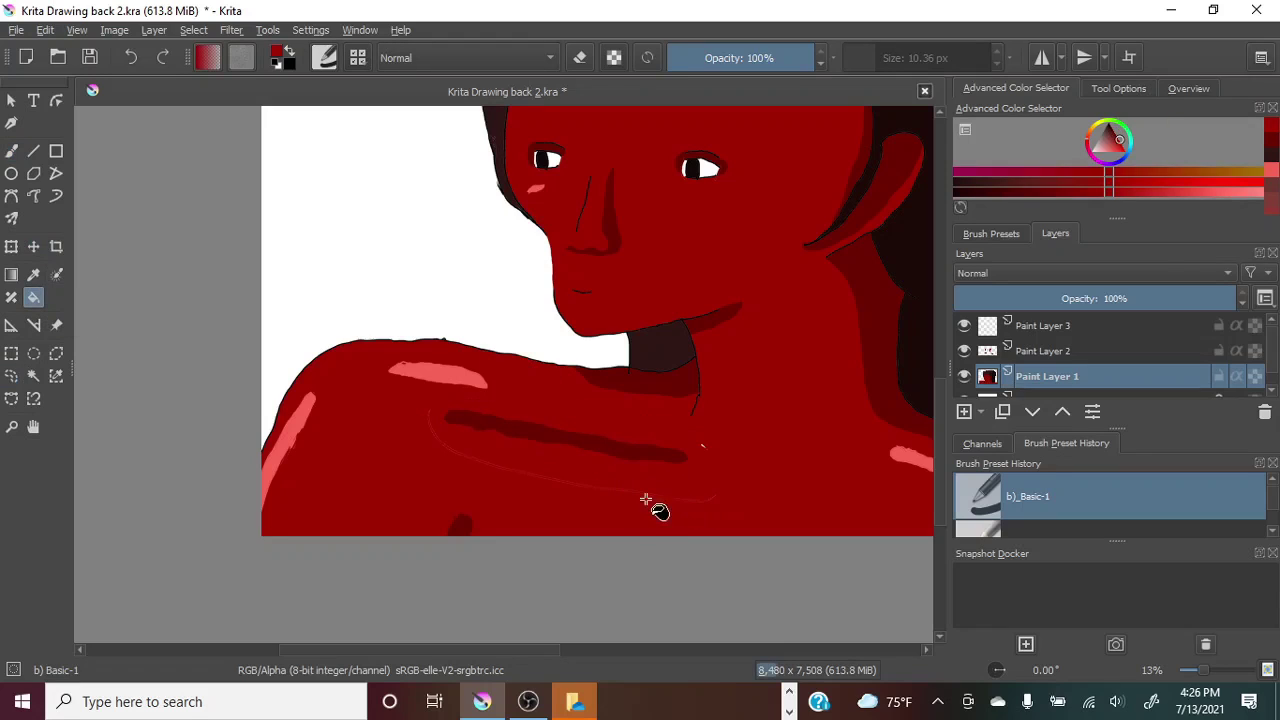
pyautogui.click(646, 500)
pyautogui.press('b')
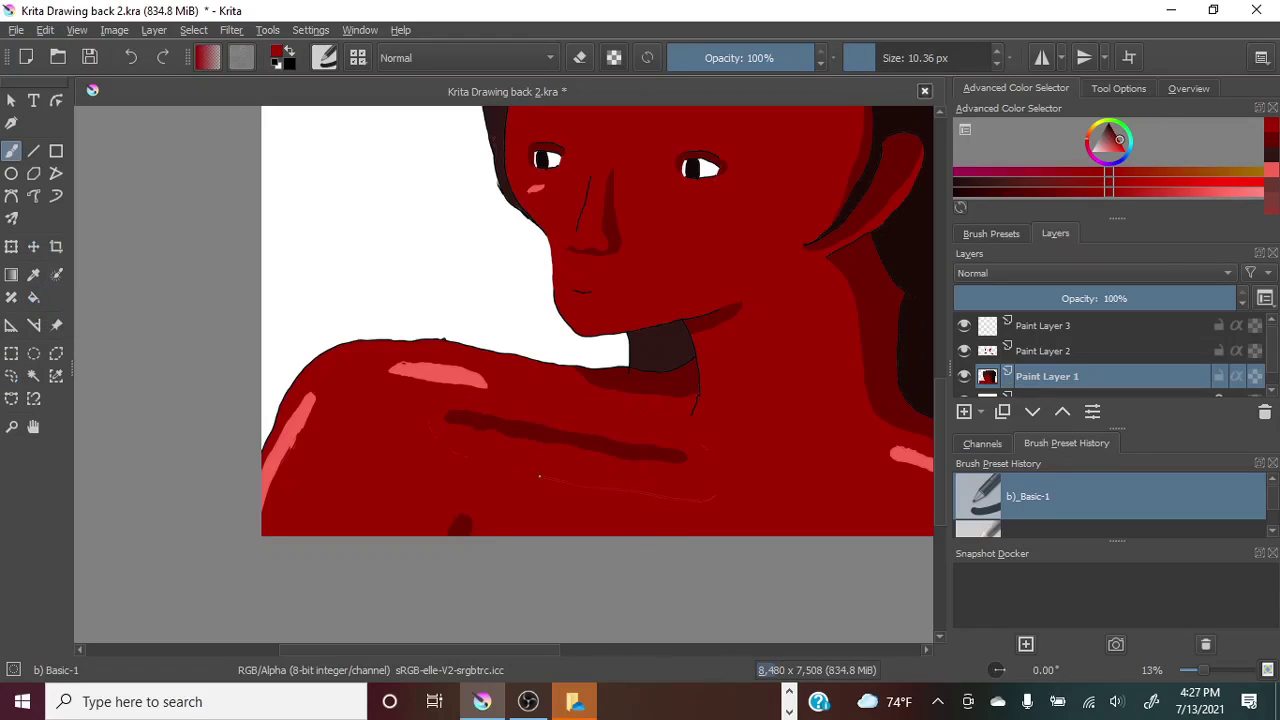
# Replace the 51% opacity Paint Layer 3 with a fresh paint layer at 100% opacity and clear the skin selection.
pyautogui.click(1073, 333)
pyautogui.scroll(-1, 1197, 665)
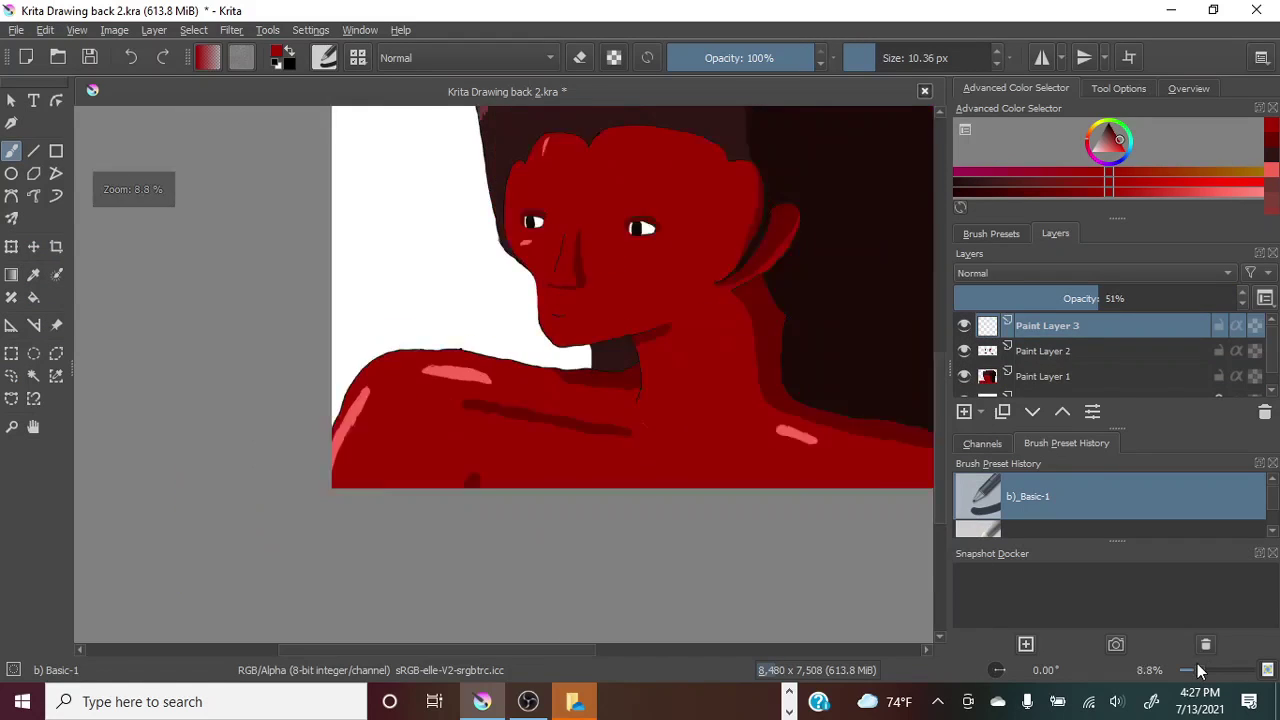
pyautogui.scroll(-1, 1197, 663)
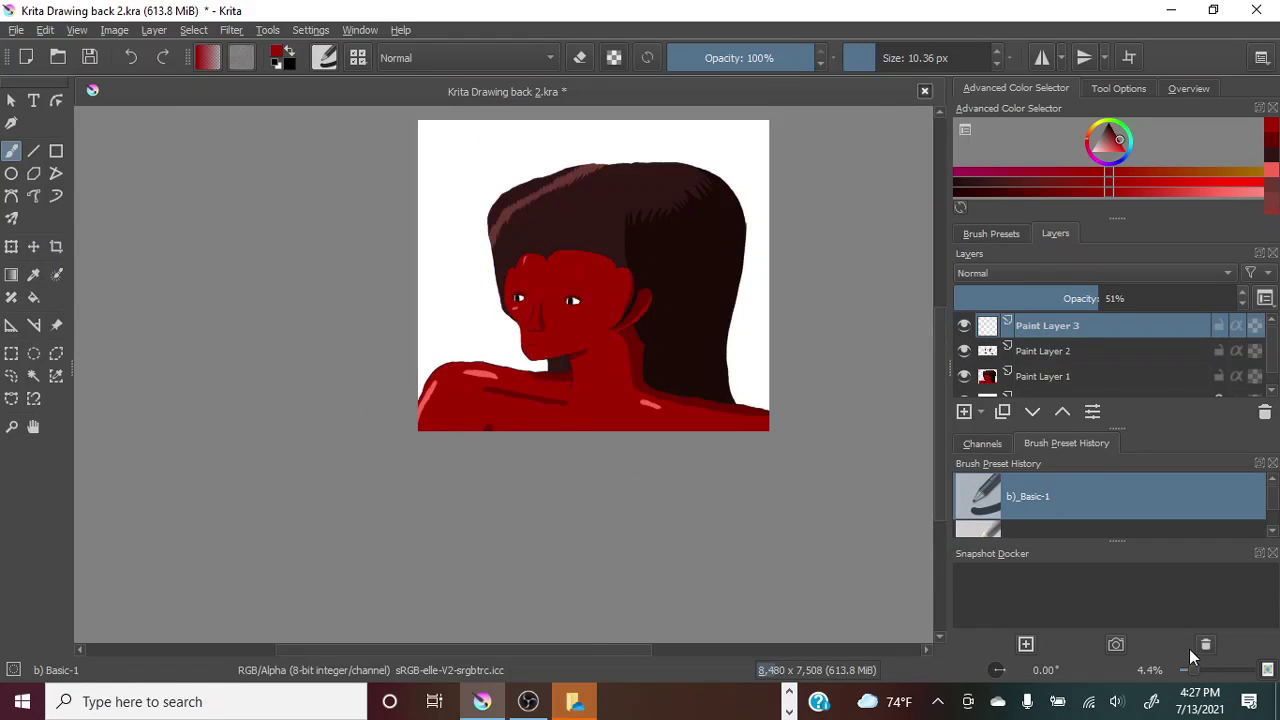
pyautogui.click(132, 57)
pyautogui.click(132, 57)
pyautogui.click(162, 62)
pyautogui.click(963, 412)
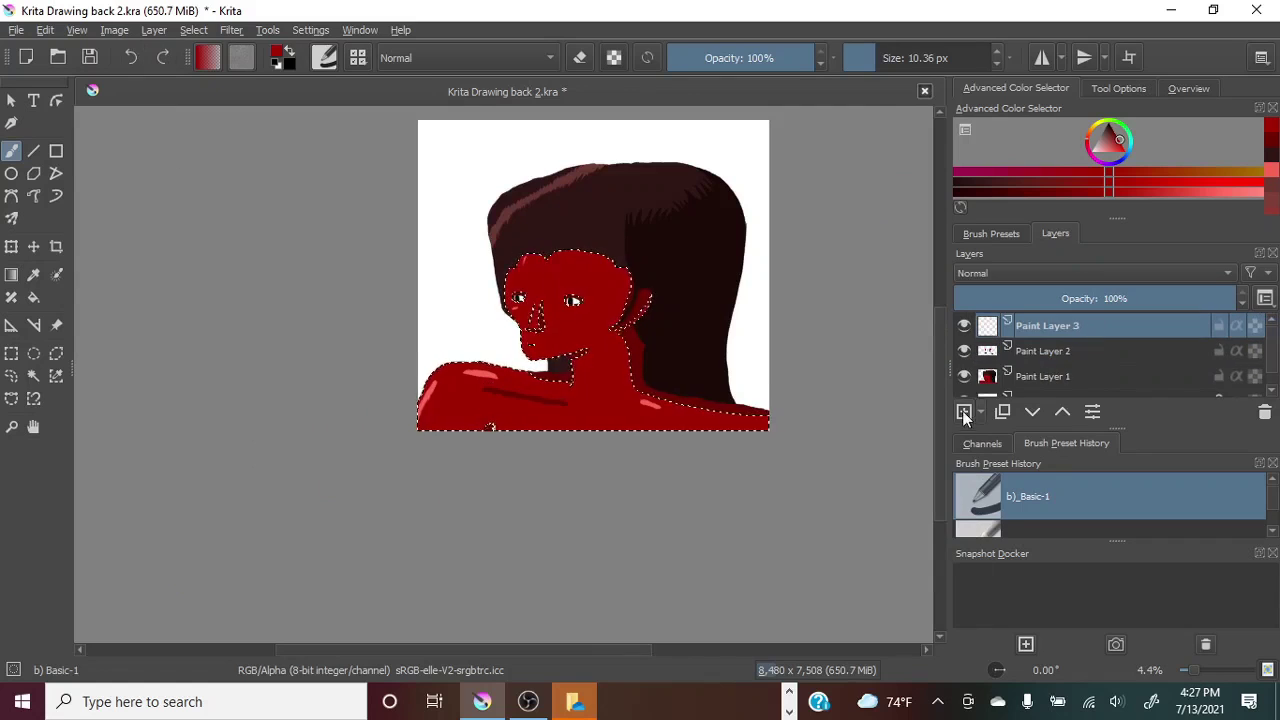
pyautogui.click(12, 376)
pyautogui.click(451, 161)
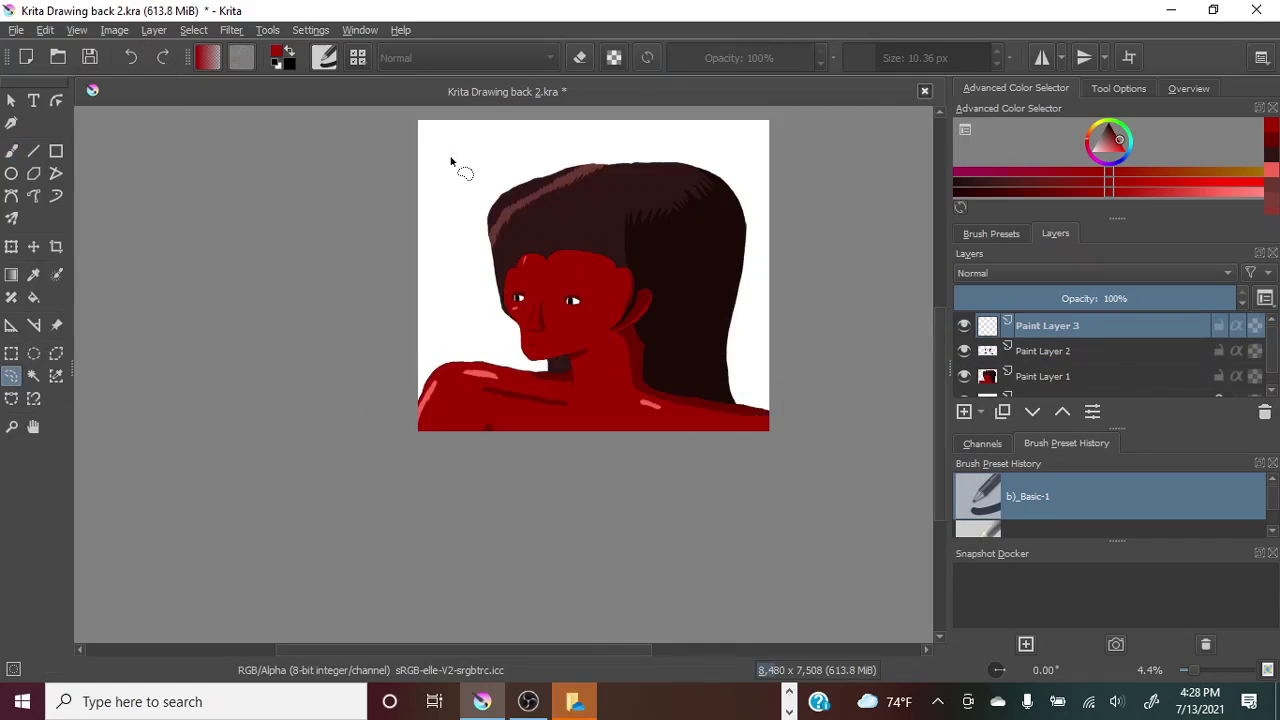
# Sample the darkest hair shadow colour and fill the patch of hair below the chin with it on Paint Layer 3.
pyautogui.moveTo(1193, 672); pyautogui.dragTo(1208, 676)
pyautogui.moveTo(400, 650); pyautogui.dragTo(482, 650)
pyautogui.moveTo(940, 457); pyautogui.dragTo(946, 418)
pyautogui.click(34, 275)
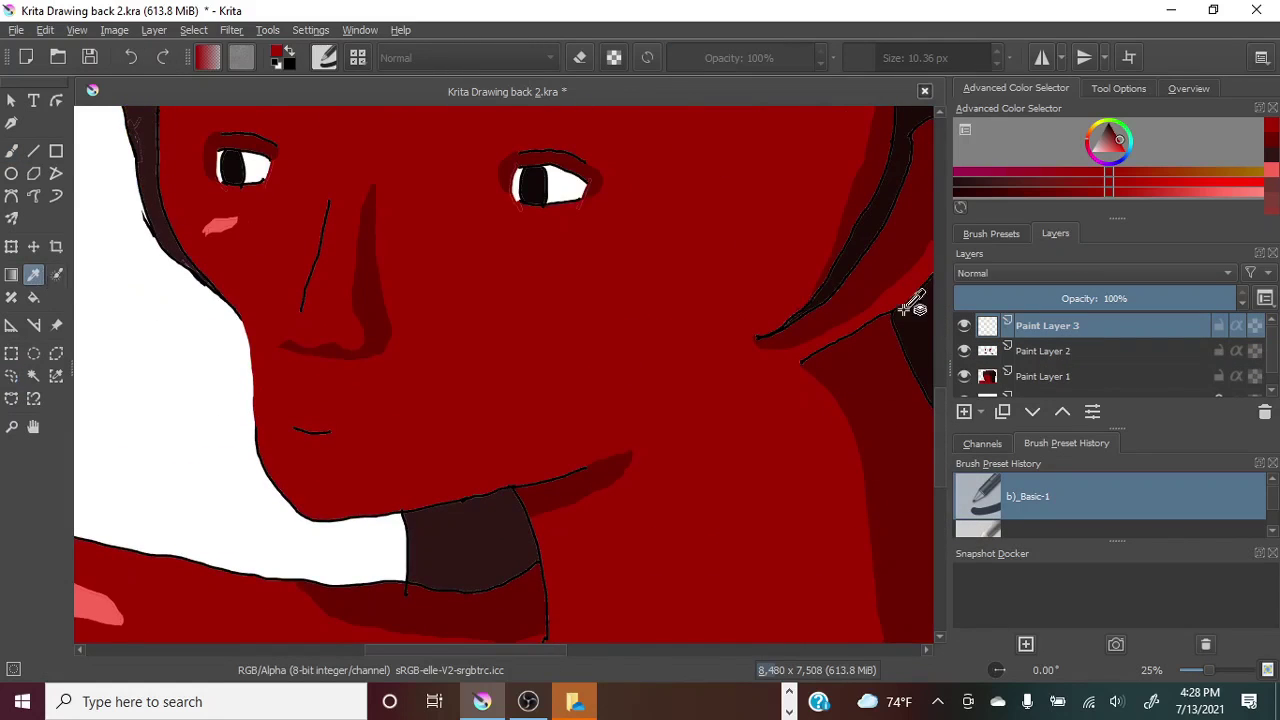
pyautogui.click(905, 311)
pyautogui.click(34, 298)
pyautogui.click(480, 511)
pyautogui.moveTo(1208, 671); pyautogui.dragTo(1195, 669)
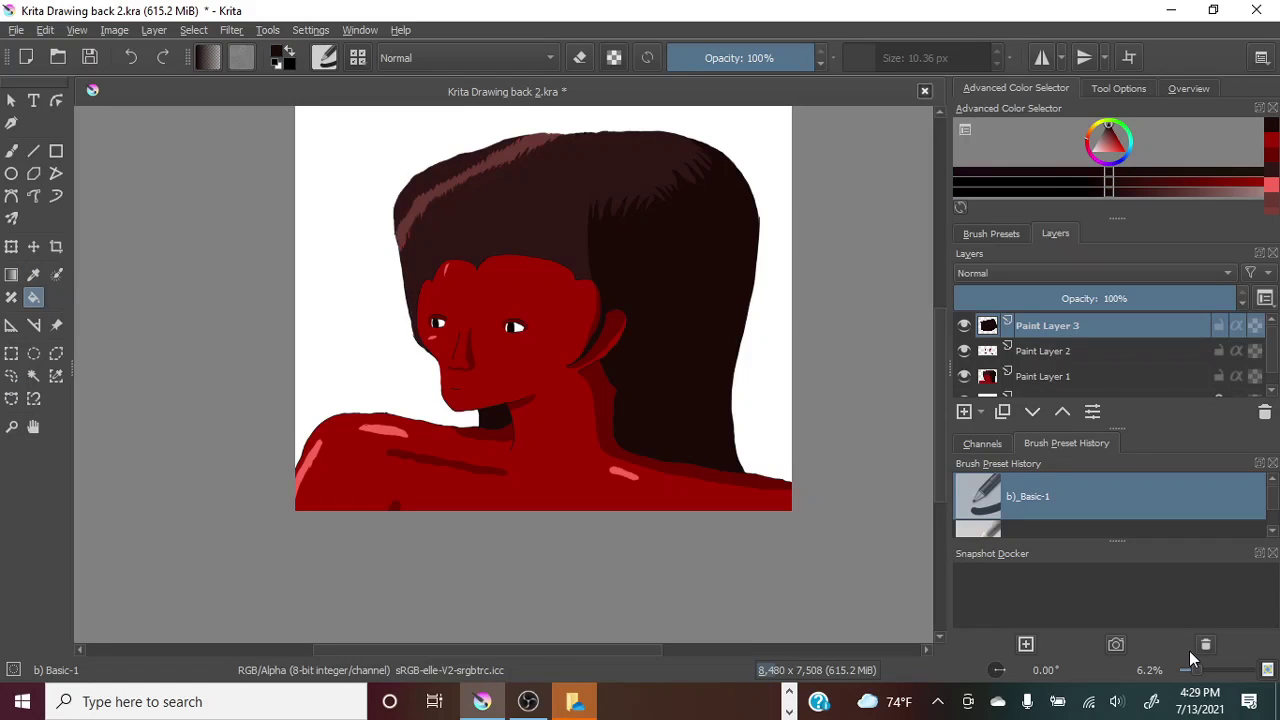
# Reuse the dark red shading colour and try to outline and fill a second collarbone shadow below the highlight beside the neck.
pyautogui.click(1272, 161)
pyautogui.moveTo(1196, 671); pyautogui.dragTo(1203, 671)
pyautogui.moveTo(940, 411); pyautogui.dragTo(942, 449)
pyautogui.click(11, 152)
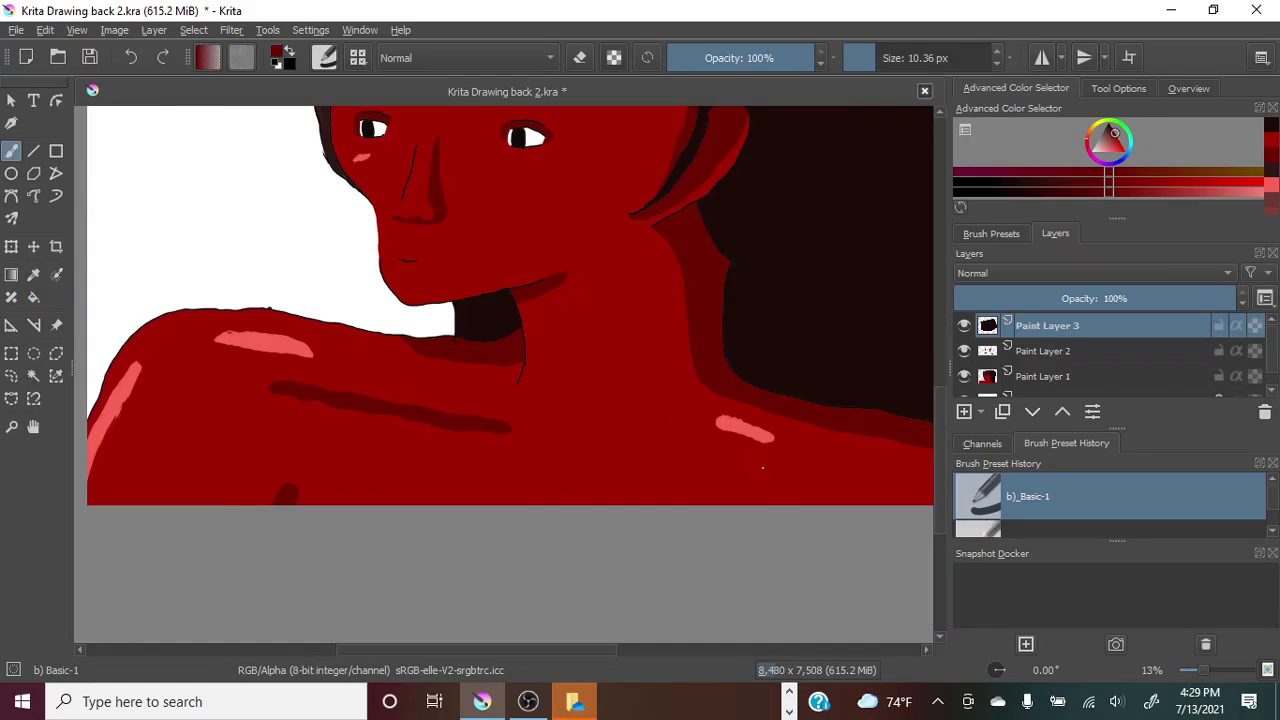
pyautogui.moveTo(888, 498); pyautogui.dragTo(897, 503)
pyautogui.click(33, 297)
pyautogui.click(815, 490)
pyautogui.moveTo(1203, 671); pyautogui.dragTo(1203, 674)
pyautogui.click(135, 60)
# Try closing the second collarbone shadow's outline at the canvas edge and filling it, then undo the attempt.
pyautogui.click(12, 152)
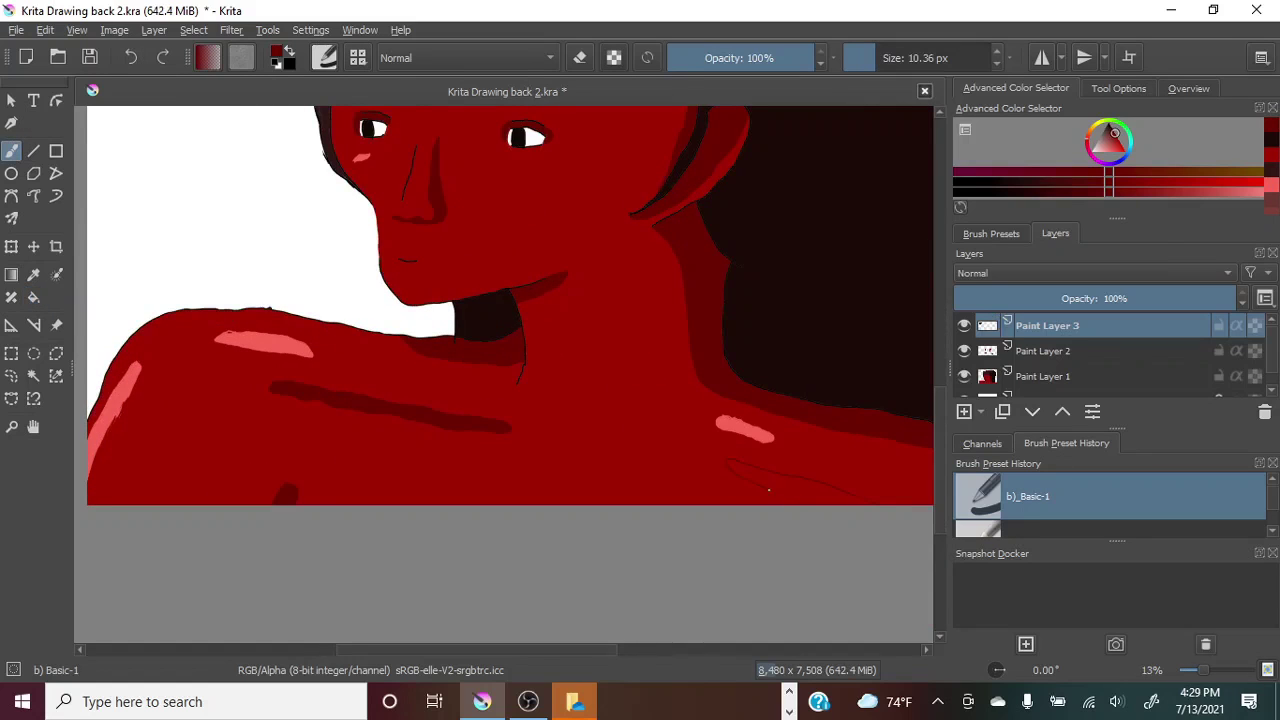
pyautogui.moveTo(769, 490); pyautogui.dragTo(795, 505)
pyautogui.click(33, 298)
pyautogui.click(788, 494)
pyautogui.moveTo(1204, 672); pyautogui.dragTo(1203, 672)
pyautogui.click(137, 52)
pyautogui.click(138, 56)
pyautogui.click(142, 60)
# Outline a long, thin dark red collarbone shadow below the highlight on the hair-side shoulder and fill it.
pyautogui.moveTo(592, 650); pyautogui.dragTo(668, 650)
pyautogui.moveTo(938, 400); pyautogui.dragTo(936, 389)
pyautogui.click(12, 152)
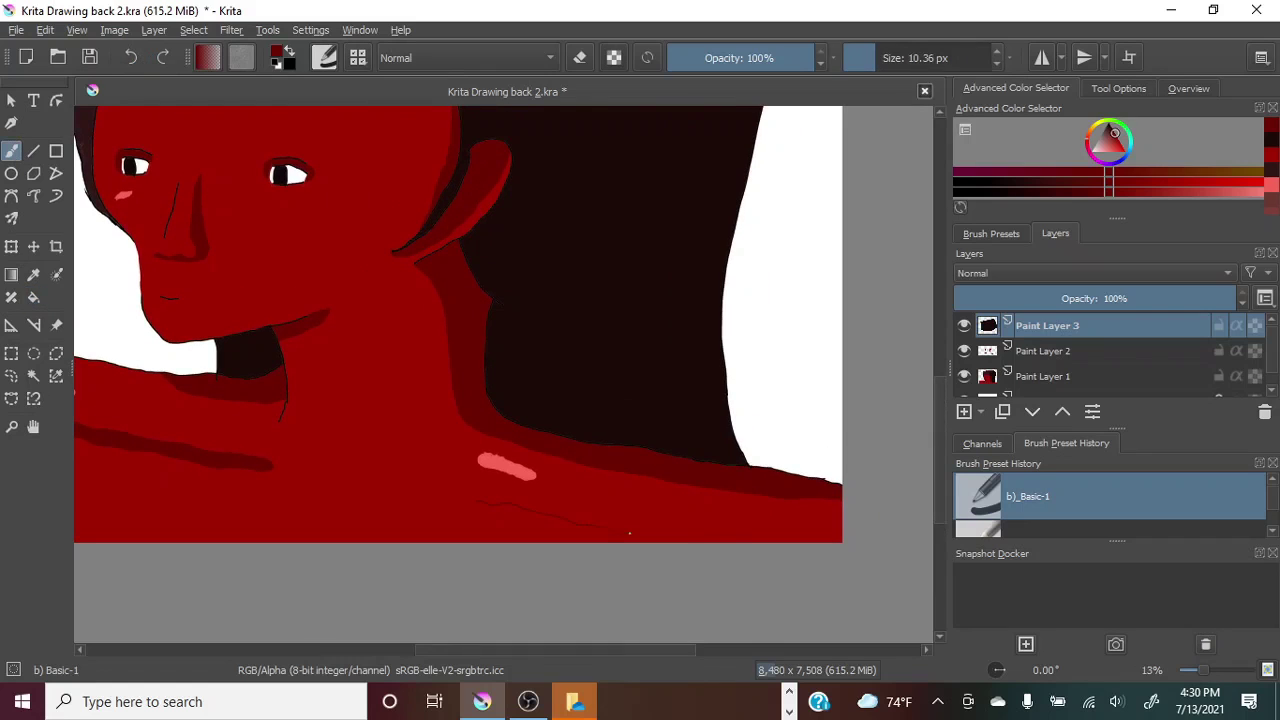
pyautogui.click(33, 298)
pyautogui.click(551, 526)
pyautogui.moveTo(1203, 672)
pyautogui.mouseDown()
pyautogui.moveTo(1200, 686)
pyautogui.moveTo(1206, 674)
pyautogui.mouseUp()
# Sample the skin red and trim the inner end of the new collarbone shadow into a slimmer, tapered shape.
pyautogui.click(33, 275)
pyautogui.click(120, 265)
pyautogui.click(12, 152)
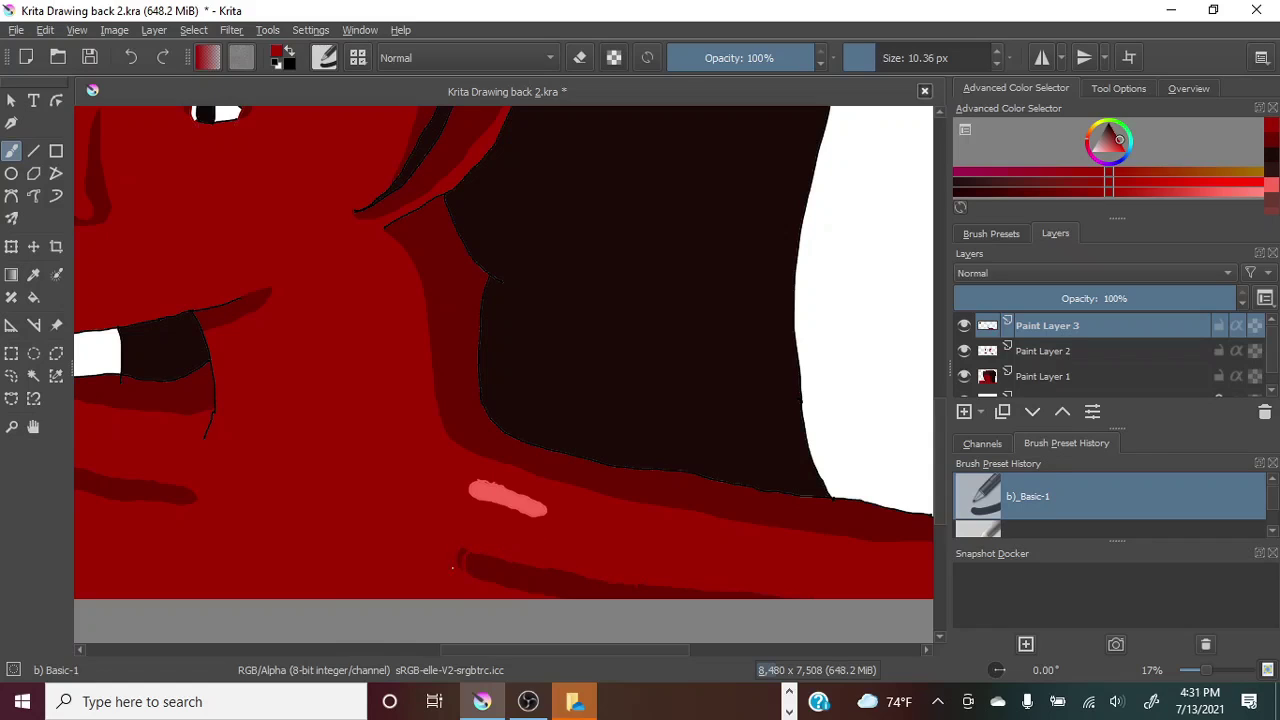
pyautogui.click(34, 298)
pyautogui.click(462, 556)
pyautogui.click(14, 152)
pyautogui.moveTo(467, 563); pyautogui.dragTo(476, 557)
pyautogui.moveTo(1206, 670)
pyautogui.mouseDown()
pyautogui.moveTo(1186, 669)
pyautogui.moveTo(1206, 671)
pyautogui.mouseUp()
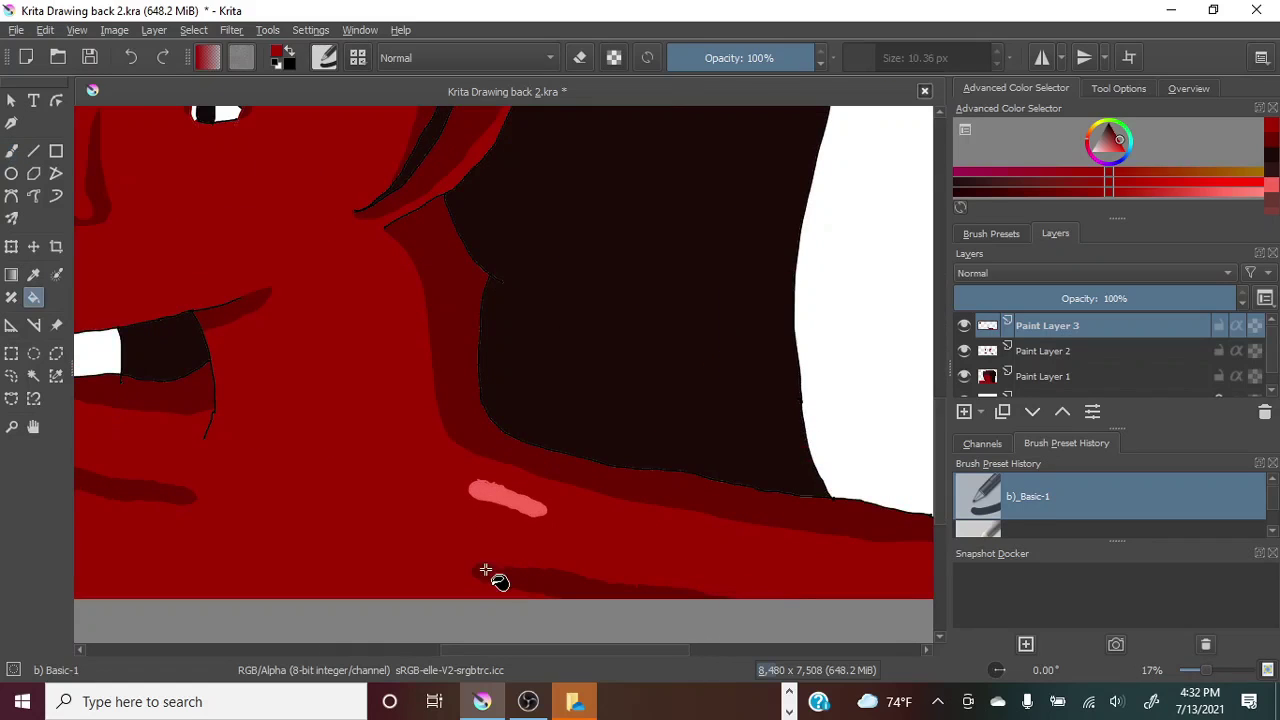
pyautogui.moveTo(491, 571); pyautogui.dragTo(486, 574)
pyautogui.scroll(-3, 1191, 652)
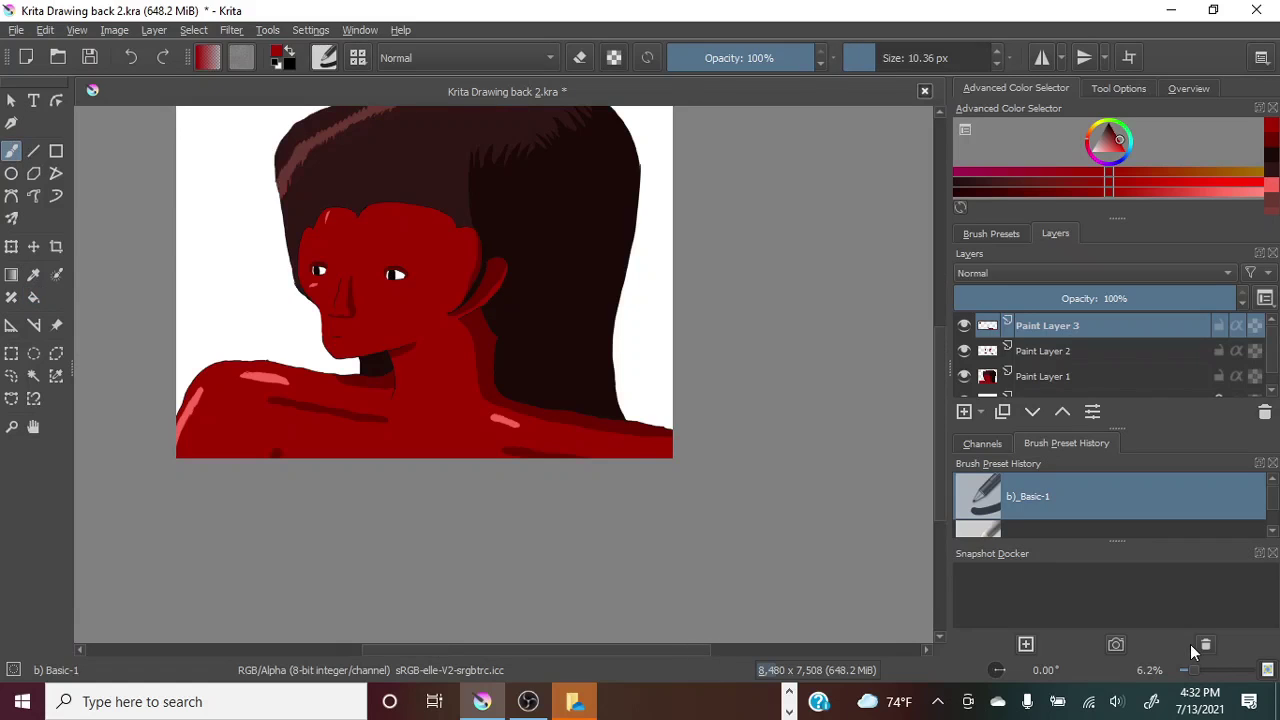
# Save the drawing.
pyautogui.moveTo(936, 404); pyautogui.dragTo(940, 379)
pyautogui.click(18, 32)
pyautogui.click(59, 110)
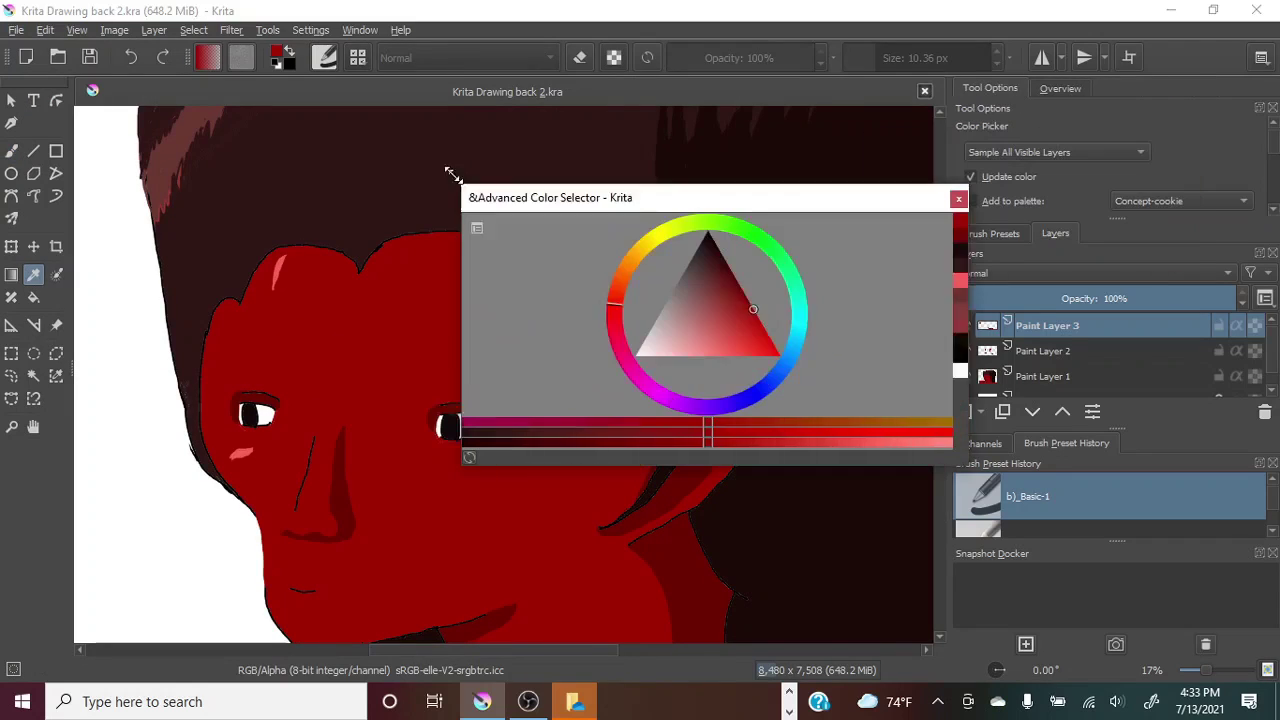
# Enlarge the colour selector, outline lips around the mouth line in a slightly darker red than the skin, and fill them.
pyautogui.moveTo(451, 174); pyautogui.dragTo(417, 149)
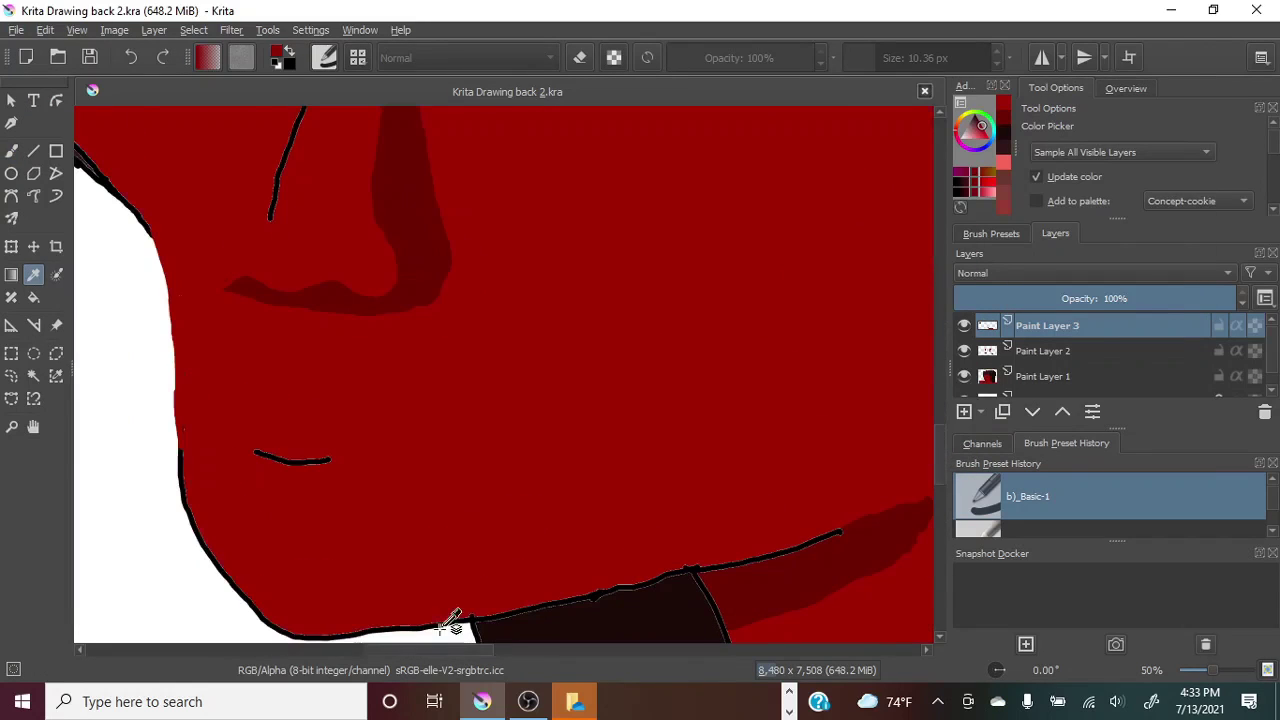
pyautogui.click(11, 150)
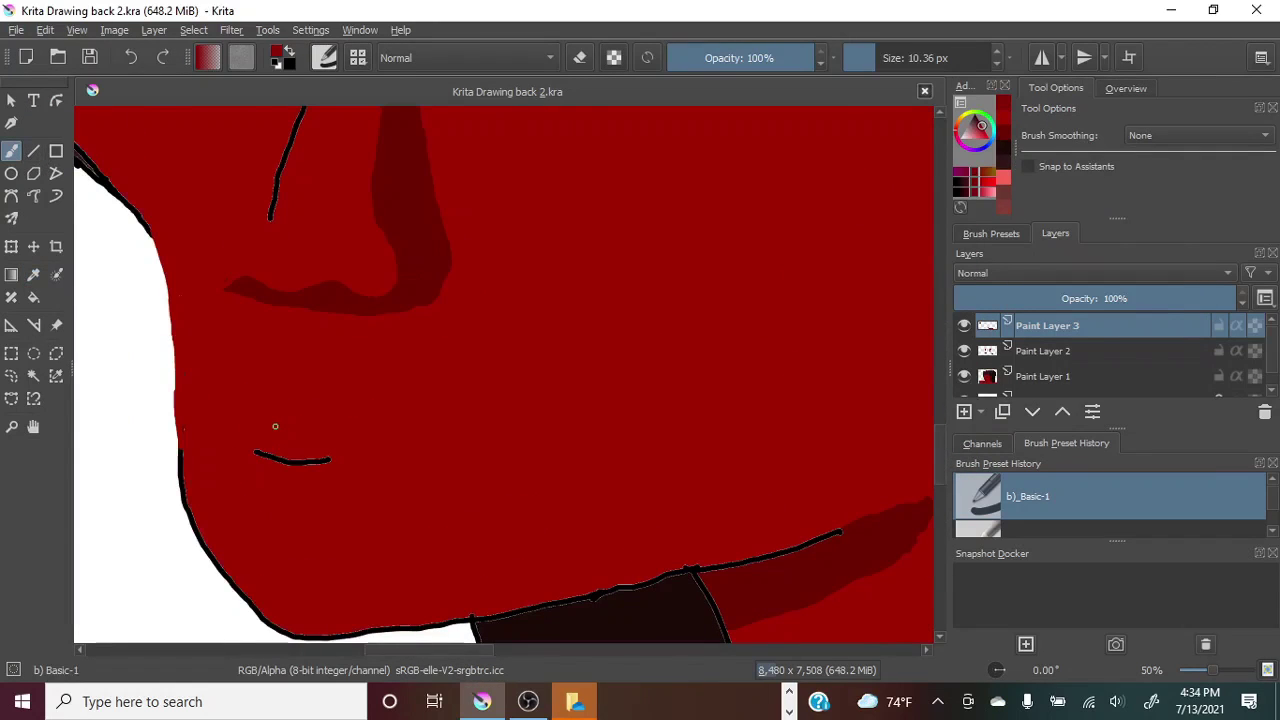
pyautogui.moveTo(269, 481); pyautogui.dragTo(264, 427)
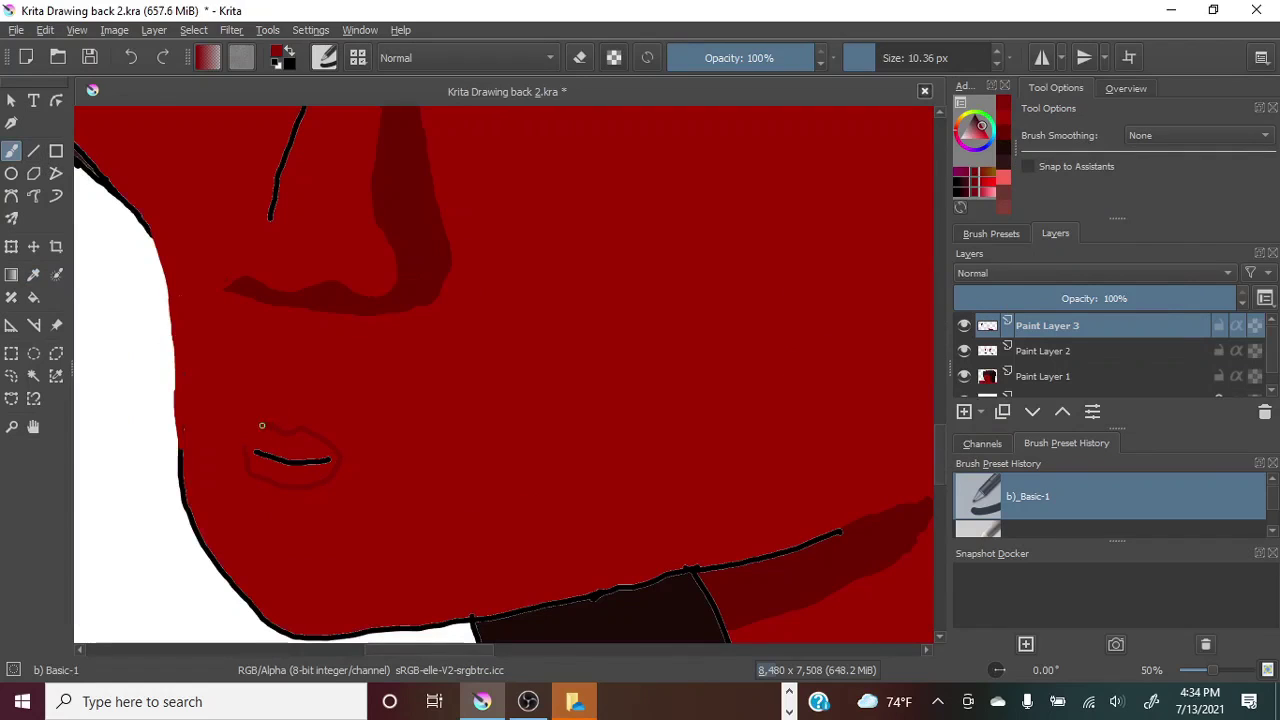
pyautogui.click(34, 299)
pyautogui.click(288, 447)
# Dock the Advanced Color Selector with the other colour panels and touch up the lip edges with the skin red.
pyautogui.moveTo(965, 86); pyautogui.dragTo(1118, 140)
pyautogui.press('b')
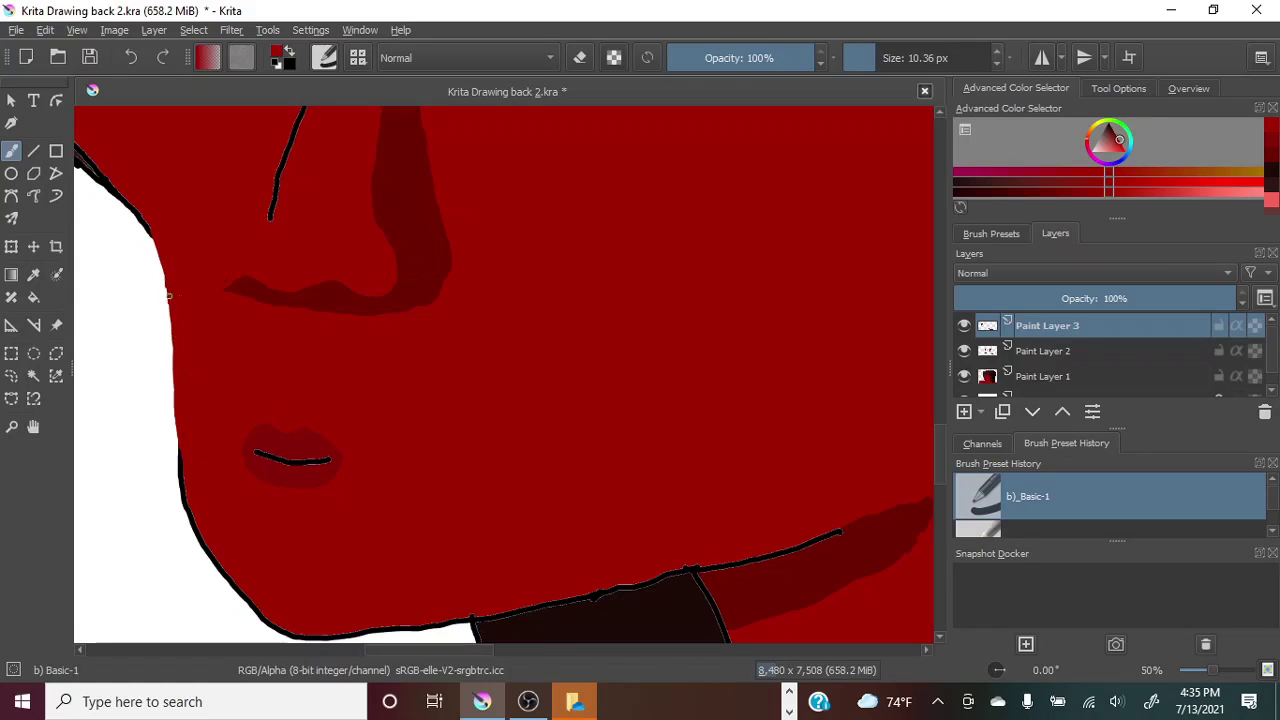
pyautogui.click(1205, 673)
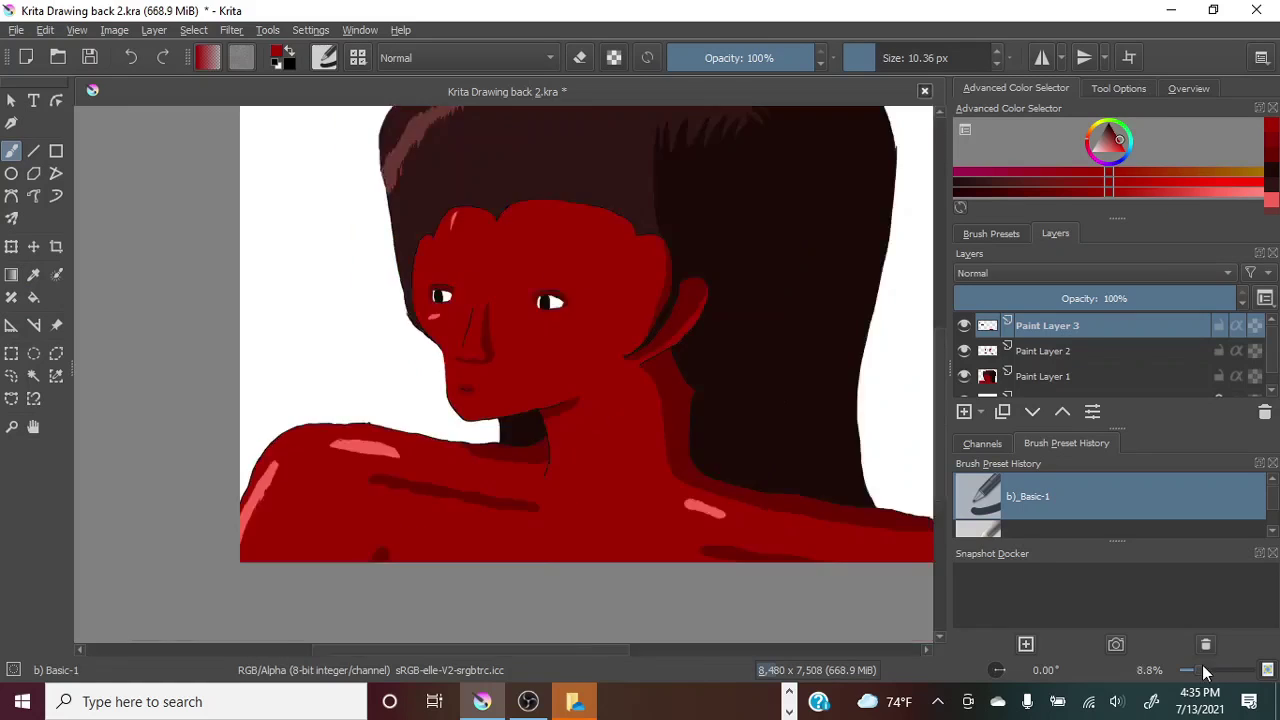
pyautogui.click(1210, 671)
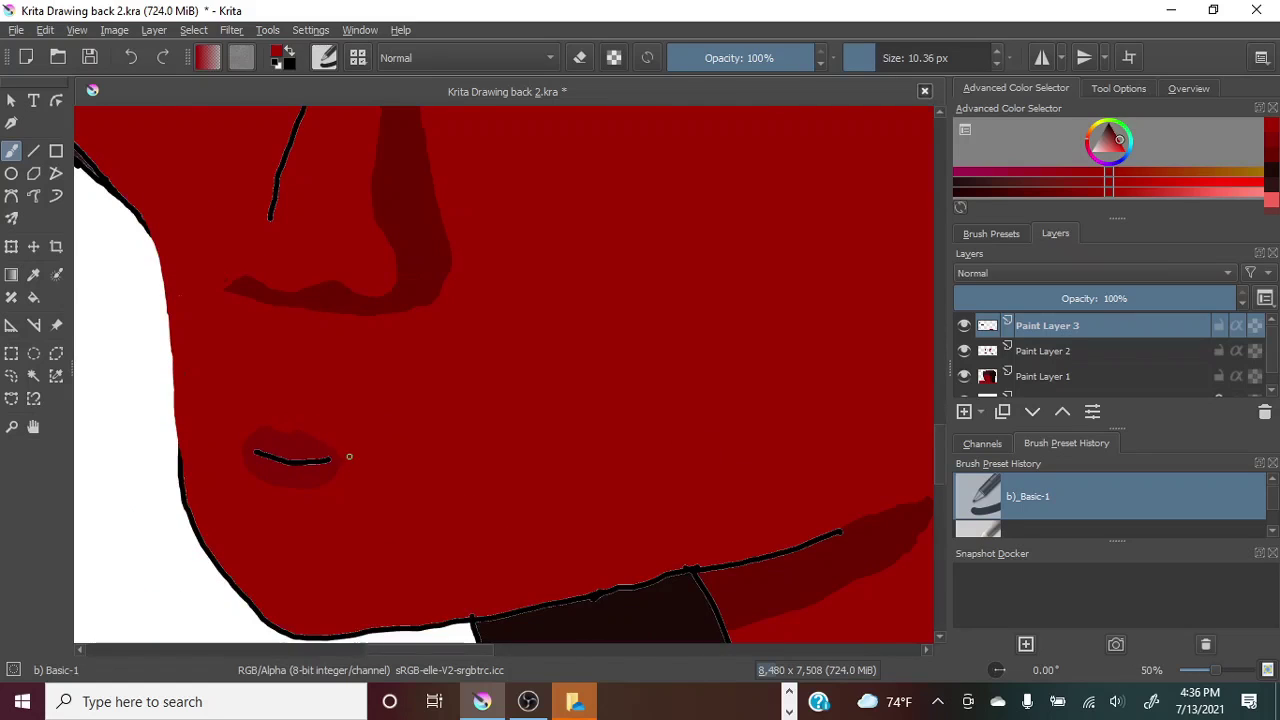
# Sample the dark brown hair colour, outline a thick upper lash above the eye nearer the ear, and fill it.
pyautogui.click(1191, 673)
pyautogui.moveTo(1191, 673); pyautogui.dragTo(1196, 673)
pyautogui.moveTo(939, 425); pyautogui.dragTo(939, 400)
pyautogui.moveTo(554, 650); pyautogui.dragTo(617, 657)
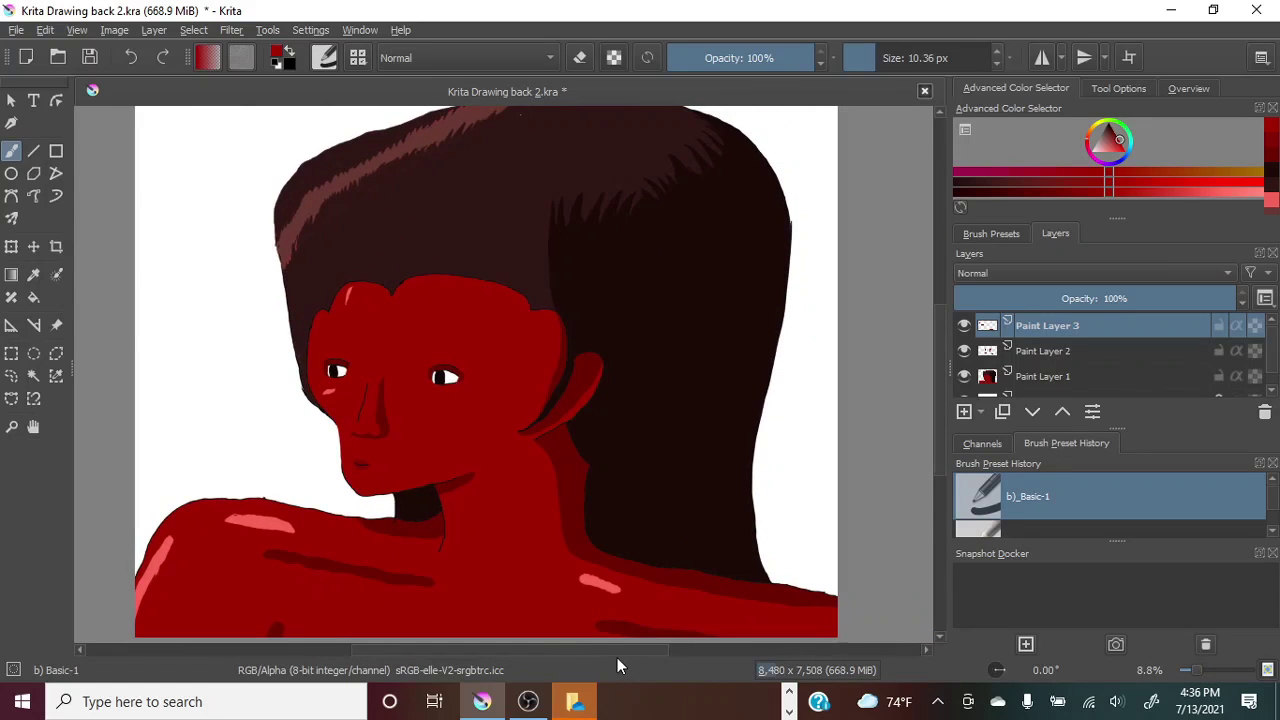
pyautogui.moveTo(1198, 669); pyautogui.dragTo(1194, 673)
pyautogui.moveTo(939, 410); pyautogui.dragTo(939, 397)
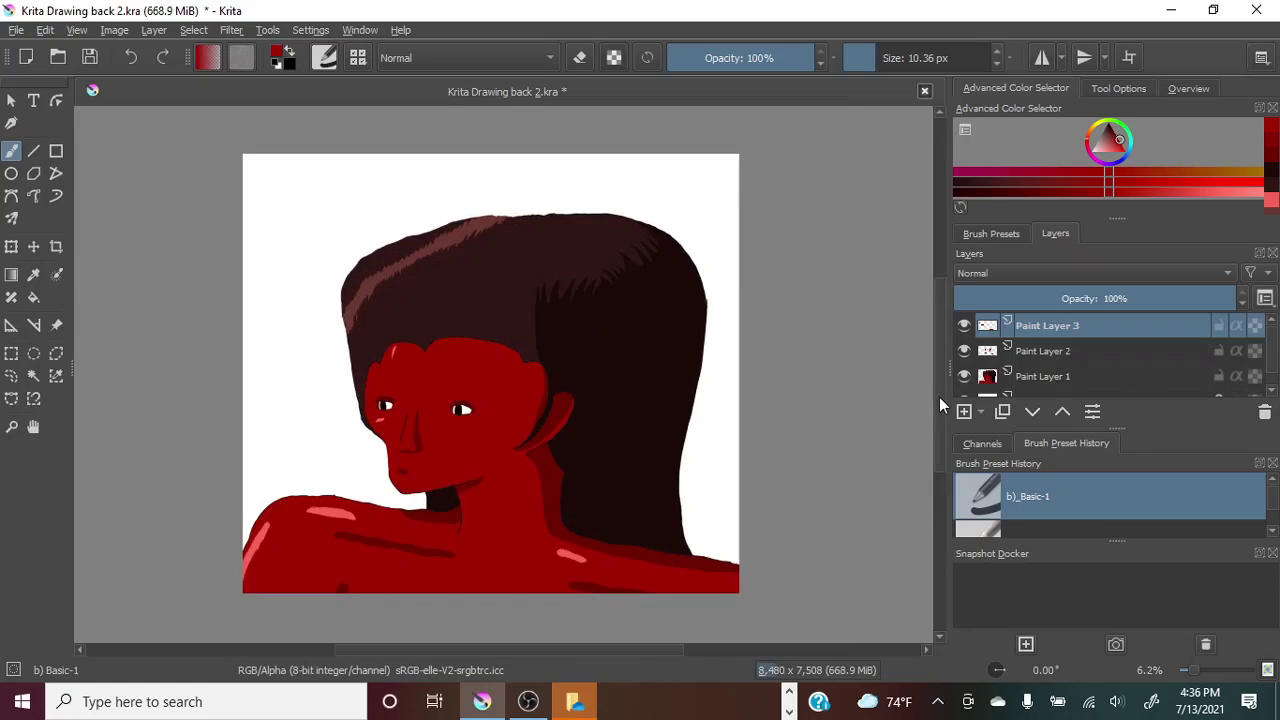
pyautogui.moveTo(1194, 671); pyautogui.dragTo(1209, 671)
pyautogui.click(34, 276)
pyautogui.click(120, 190)
pyautogui.click(11, 151)
pyautogui.moveTo(382, 497)
pyautogui.mouseDown()
pyautogui.moveTo(321, 475)
pyautogui.moveTo(300, 483)
pyautogui.mouseUp()
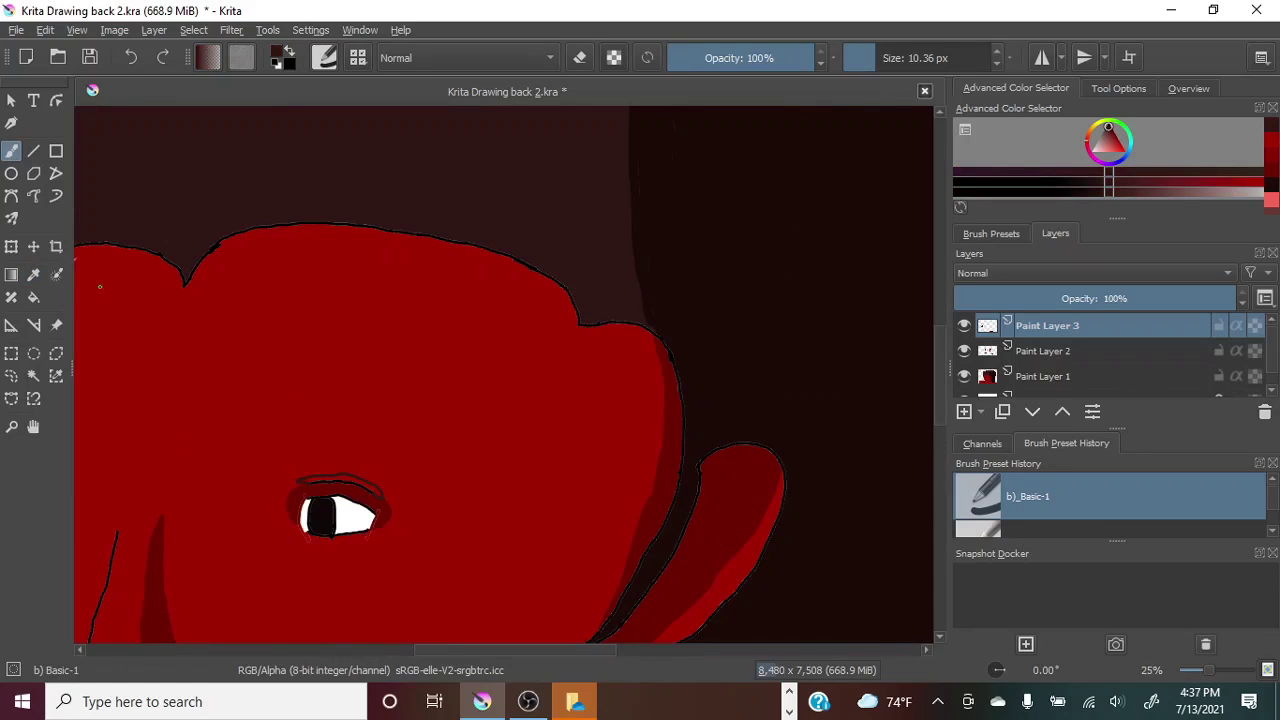
pyautogui.click(34, 298)
pyautogui.click(366, 481)
# Outline and fill a matching dark brown upper lash above the eye nearer the face's outer edge.
pyautogui.moveTo(602, 651); pyautogui.dragTo(537, 659)
pyautogui.click(11, 151)
pyautogui.moveTo(339, 474); pyautogui.dragTo(279, 460)
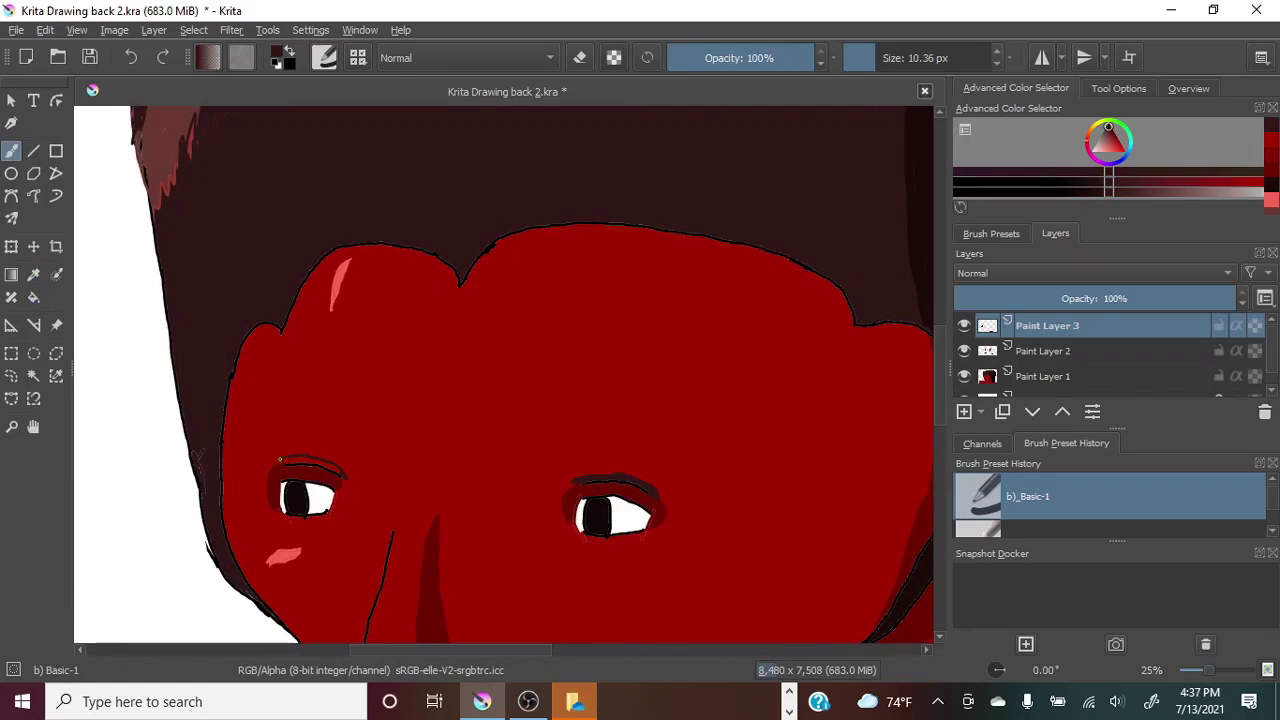
pyautogui.scroll(3, 295, 375)
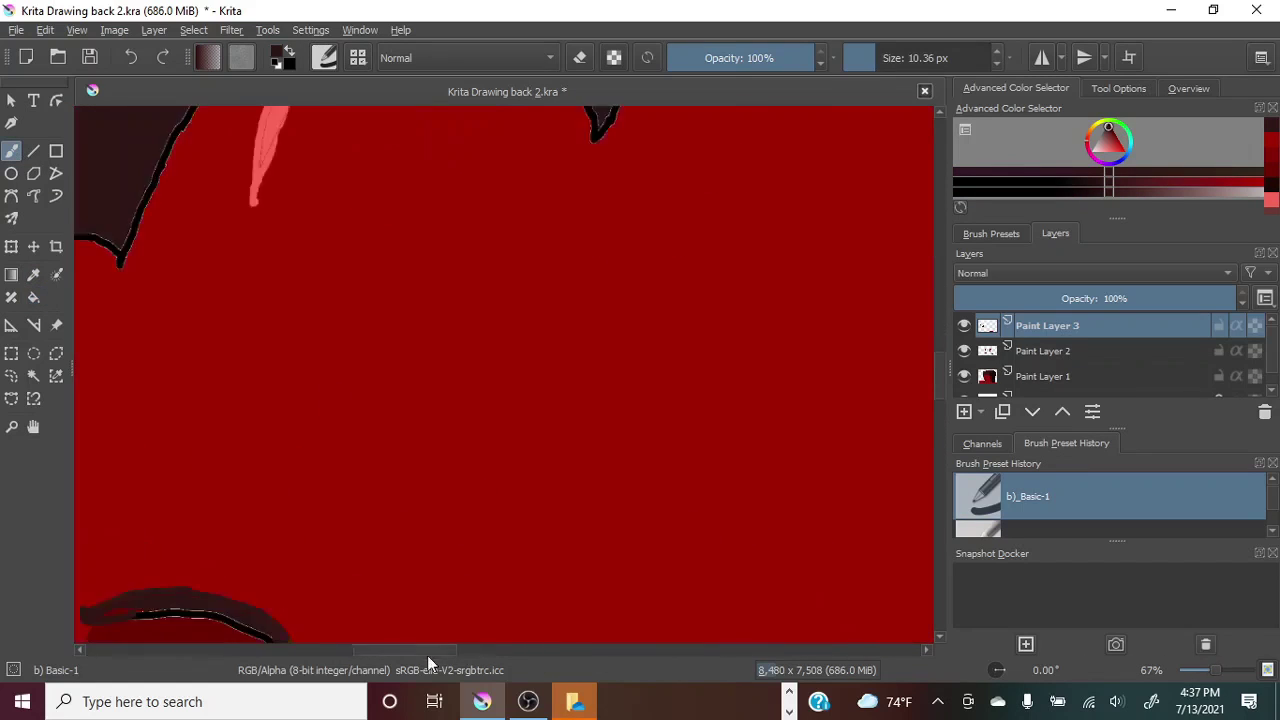
# Sample the skin red and clean up the outer end of the upper lash on the far eye.
pyautogui.click(34, 275)
pyautogui.click(205, 590)
pyautogui.click(11, 151)
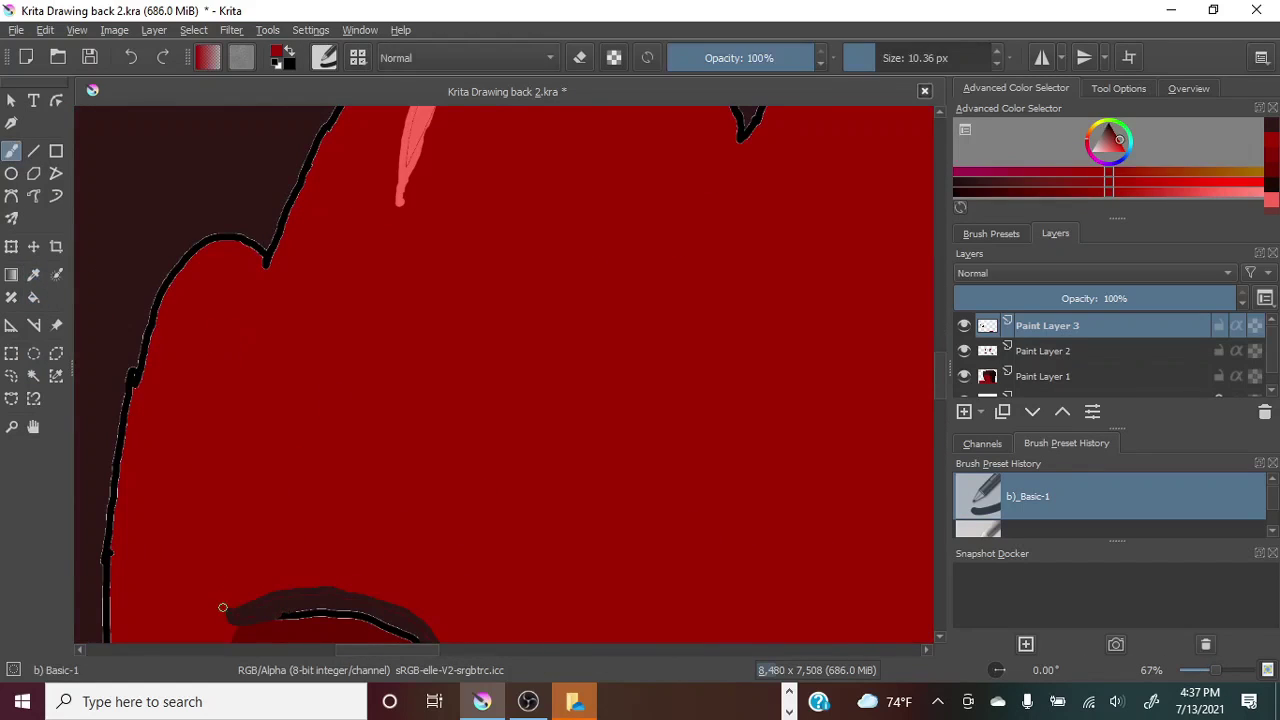
pyautogui.moveTo(223, 606); pyautogui.dragTo(227, 616)
pyautogui.moveTo(1216, 671); pyautogui.dragTo(1185, 680)
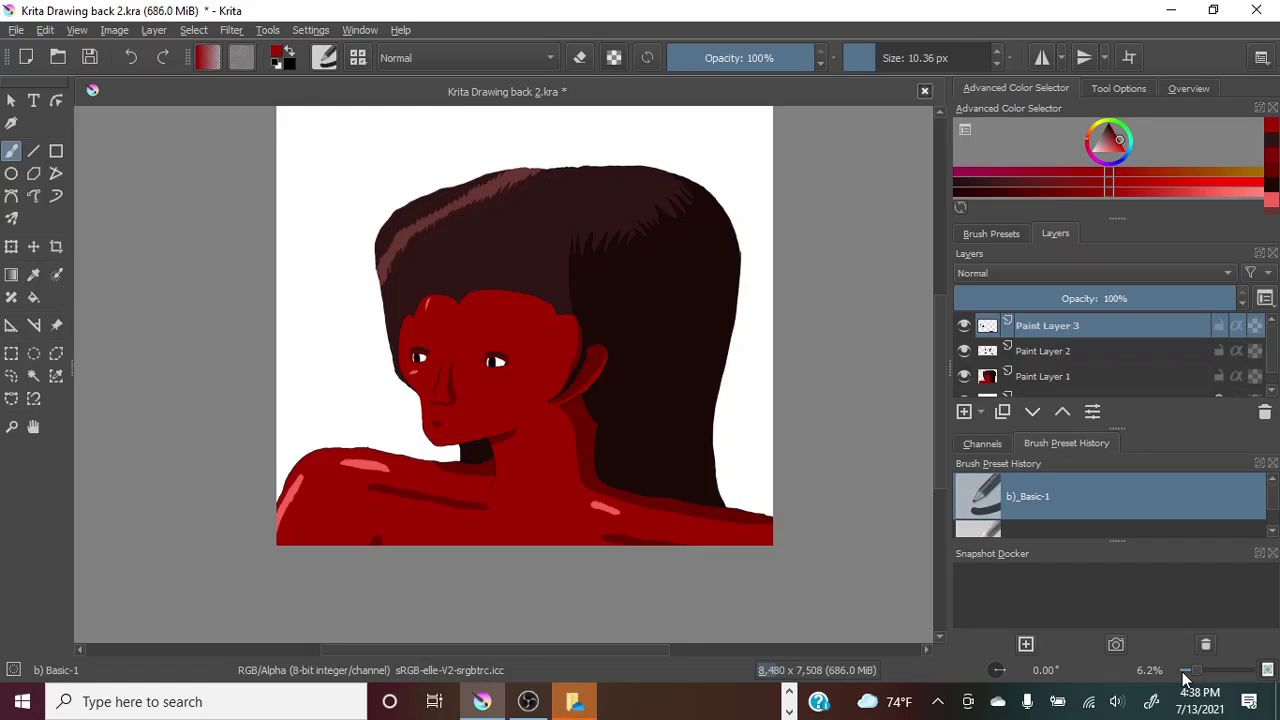
# Save the drawing with the finished lips and lashes.
pyautogui.click(16, 29)
pyautogui.click(40, 106)
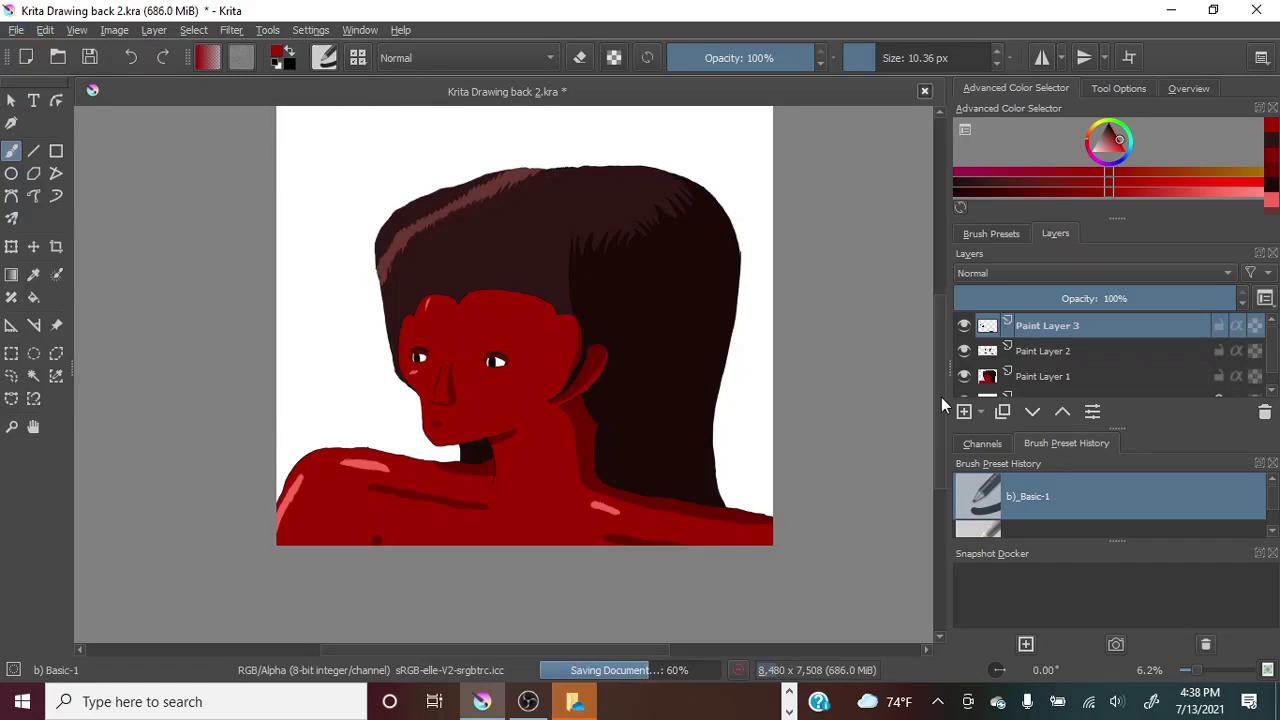
pyautogui.click(1200, 673)
pyautogui.moveTo(942, 323); pyautogui.dragTo(943, 339)
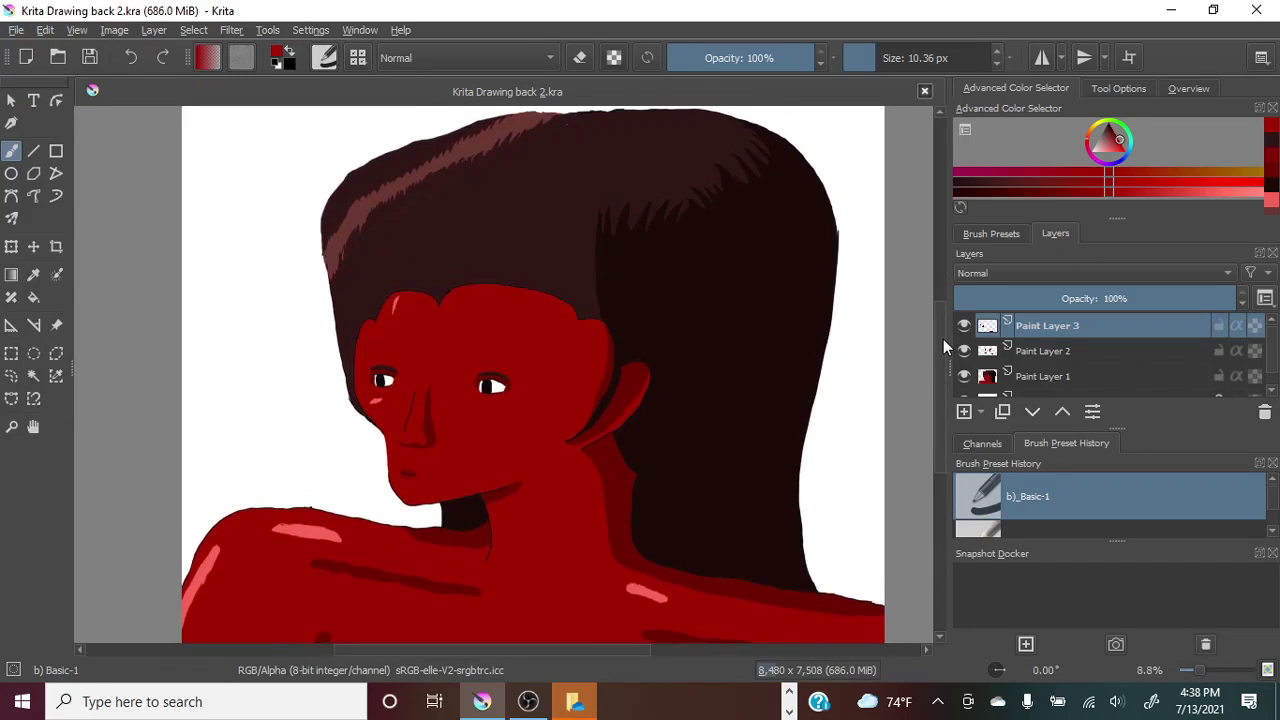